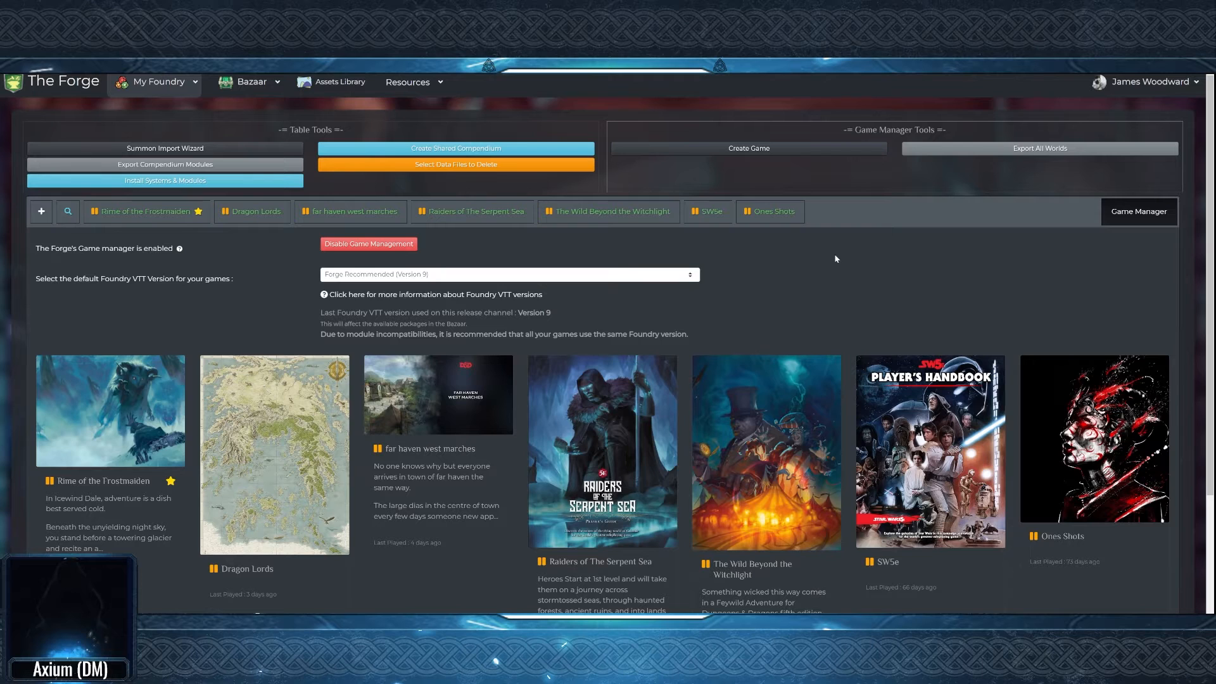
# Create a blank new game titled The Delian Tomb using the DnD5e system
pyautogui.click(771, 152)
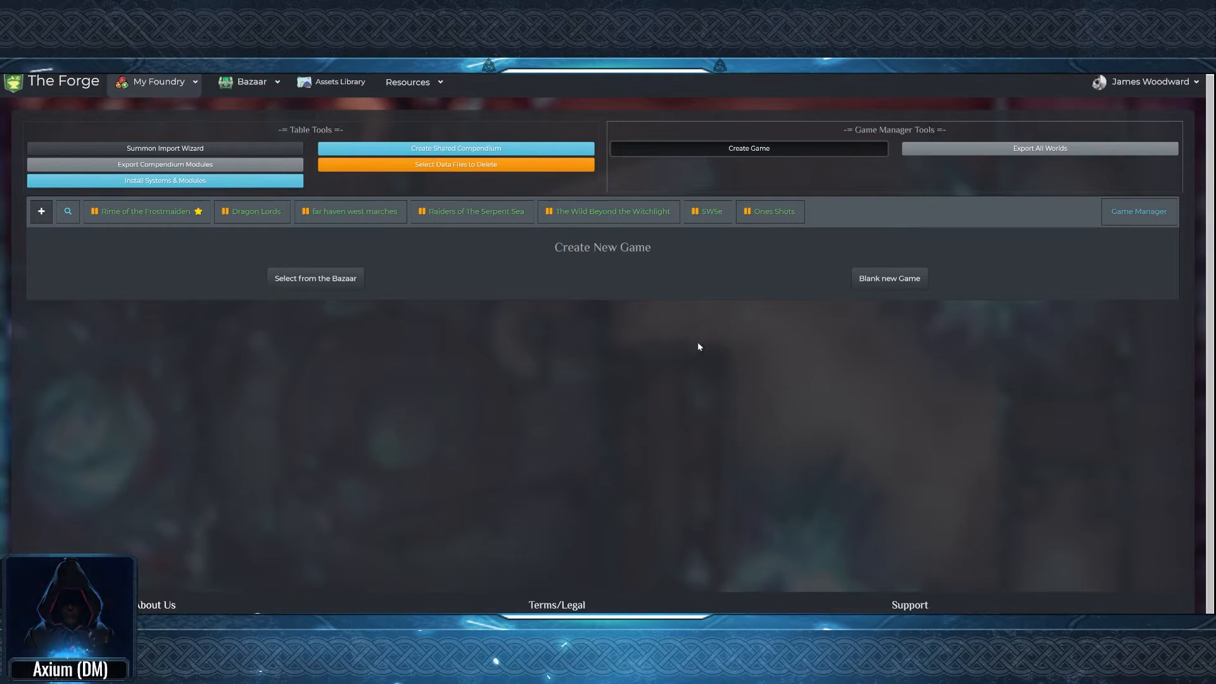
pyautogui.click(877, 284)
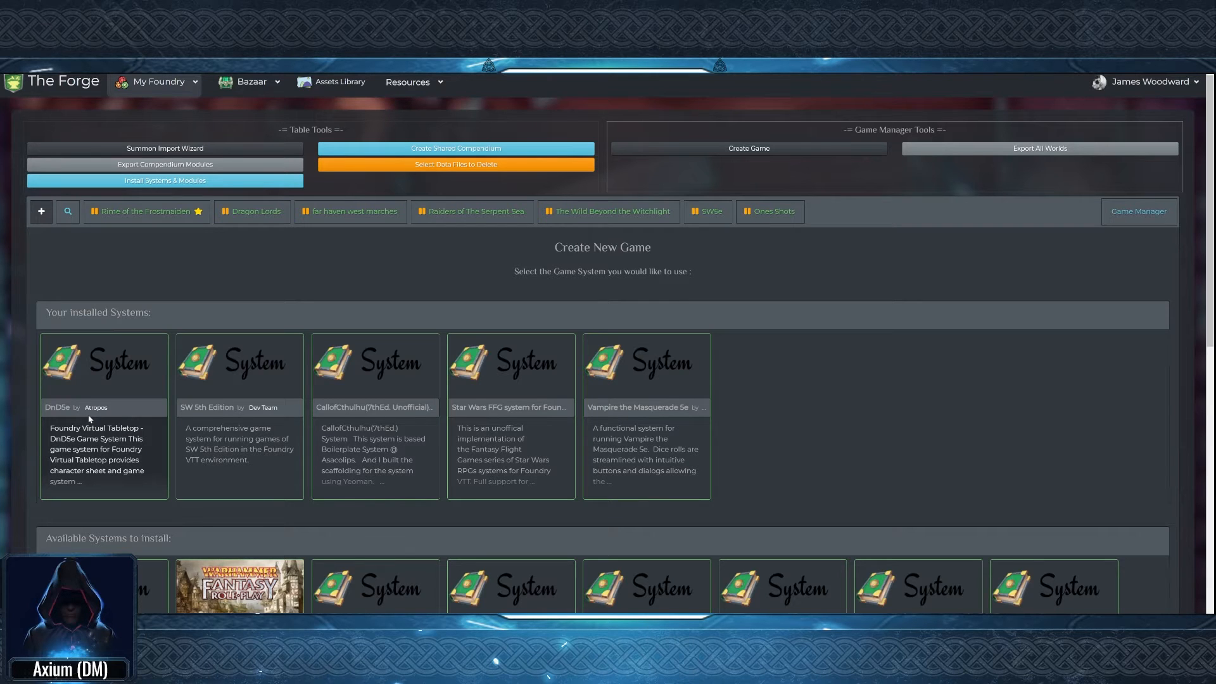
pyautogui.click(103, 390)
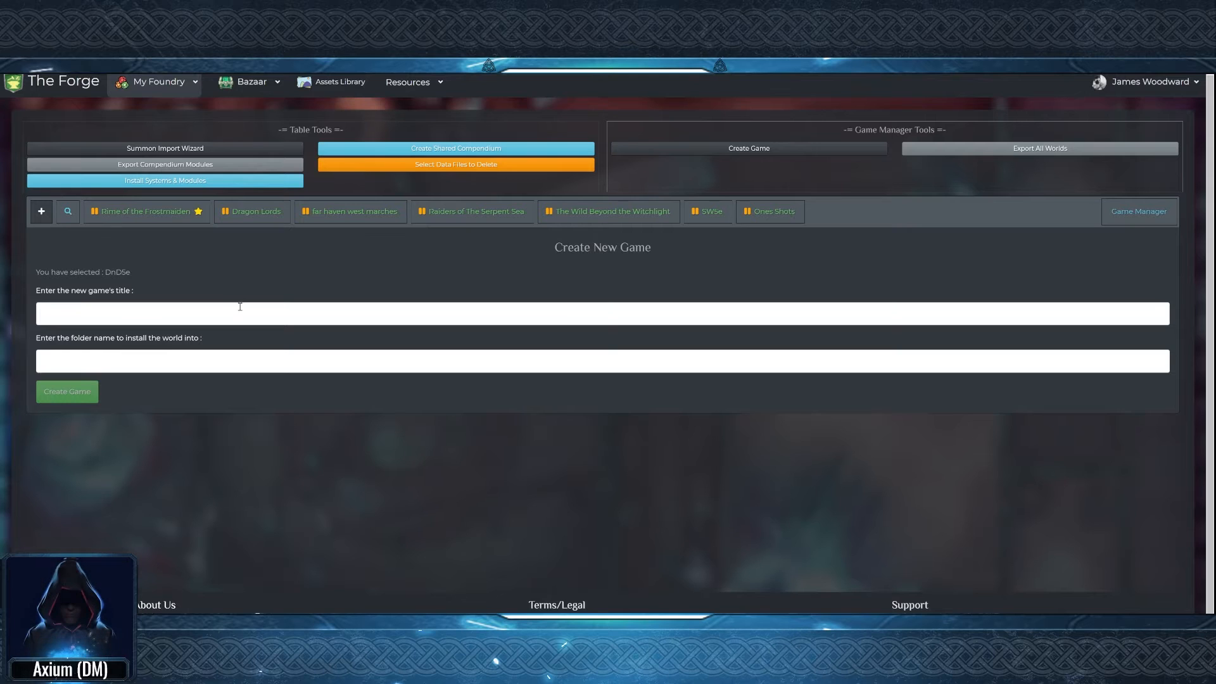
pyautogui.write('the')
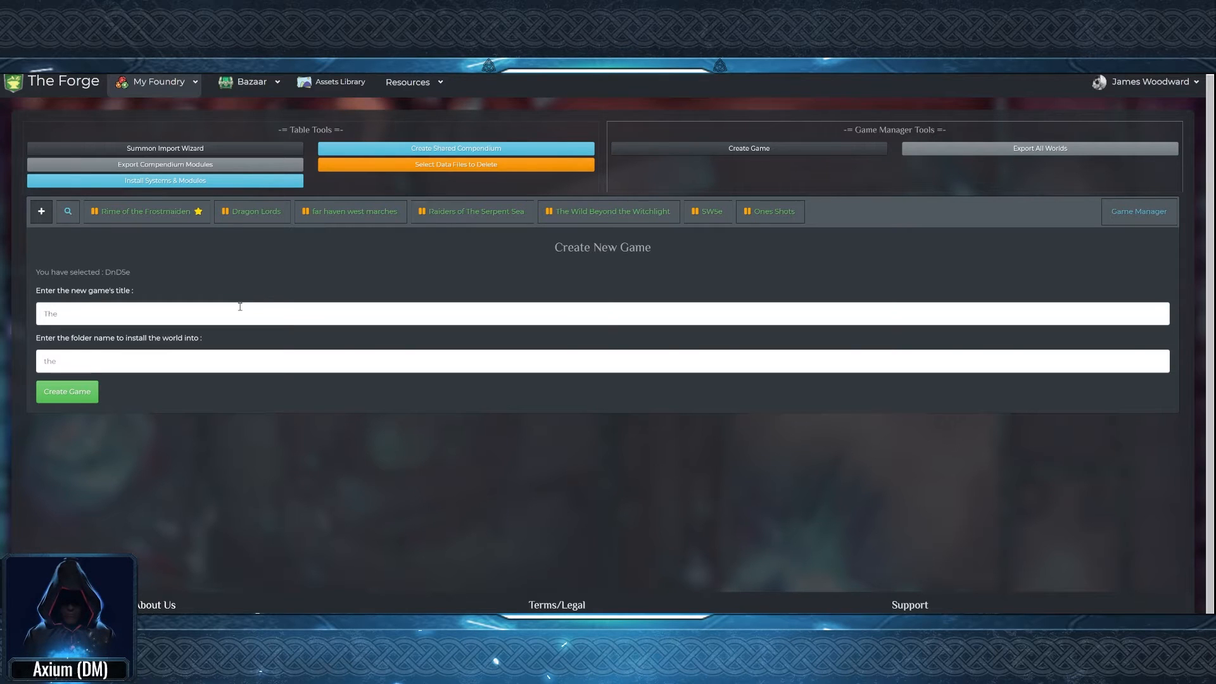
pyautogui.write(' Delian Tomb')
pyautogui.press('Return')
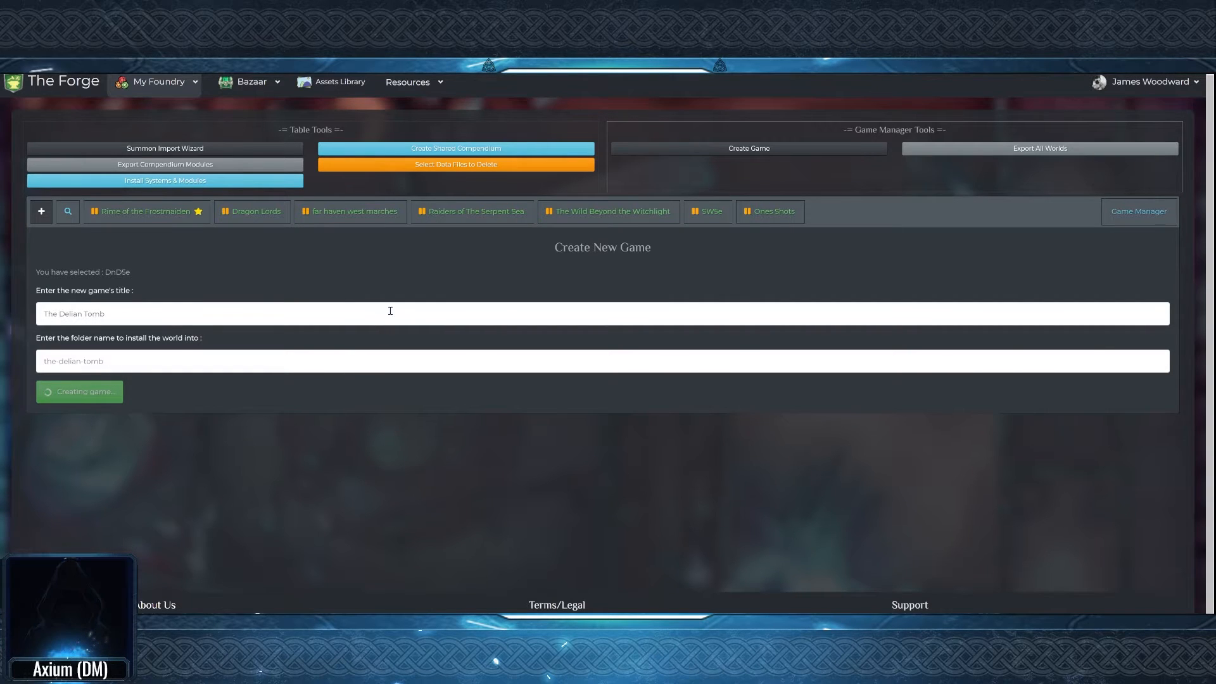
pyautogui.scroll(-5, 336, 365)
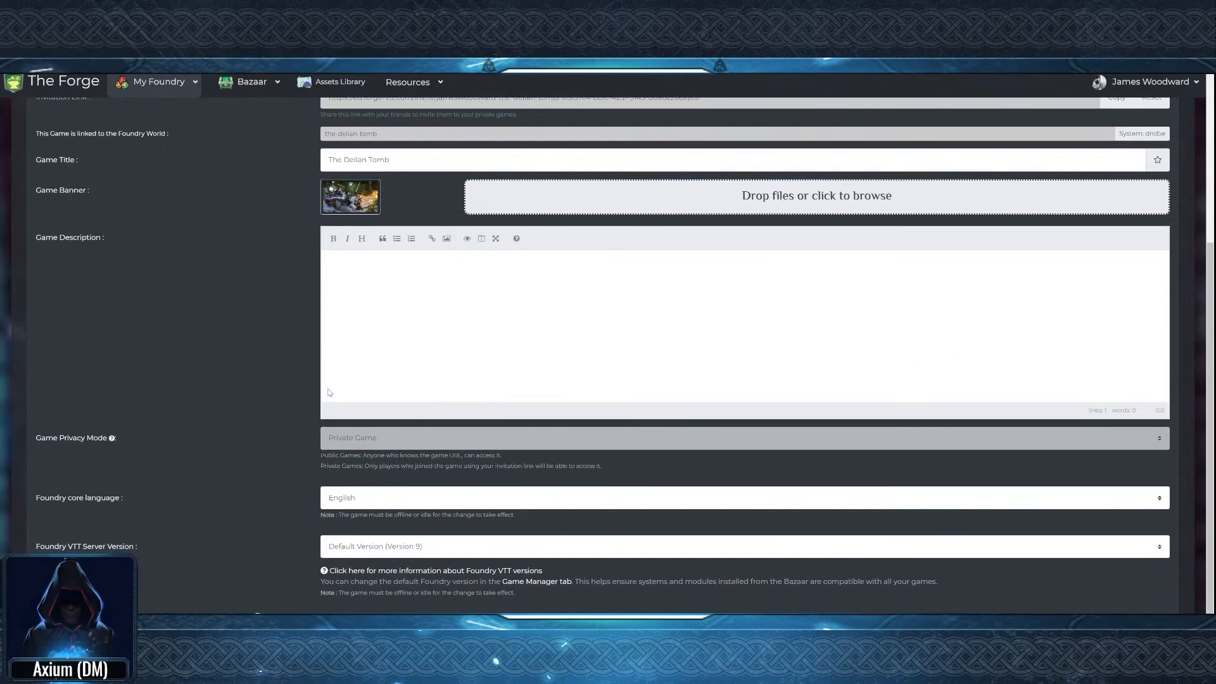
pyautogui.scroll(5, 328, 386)
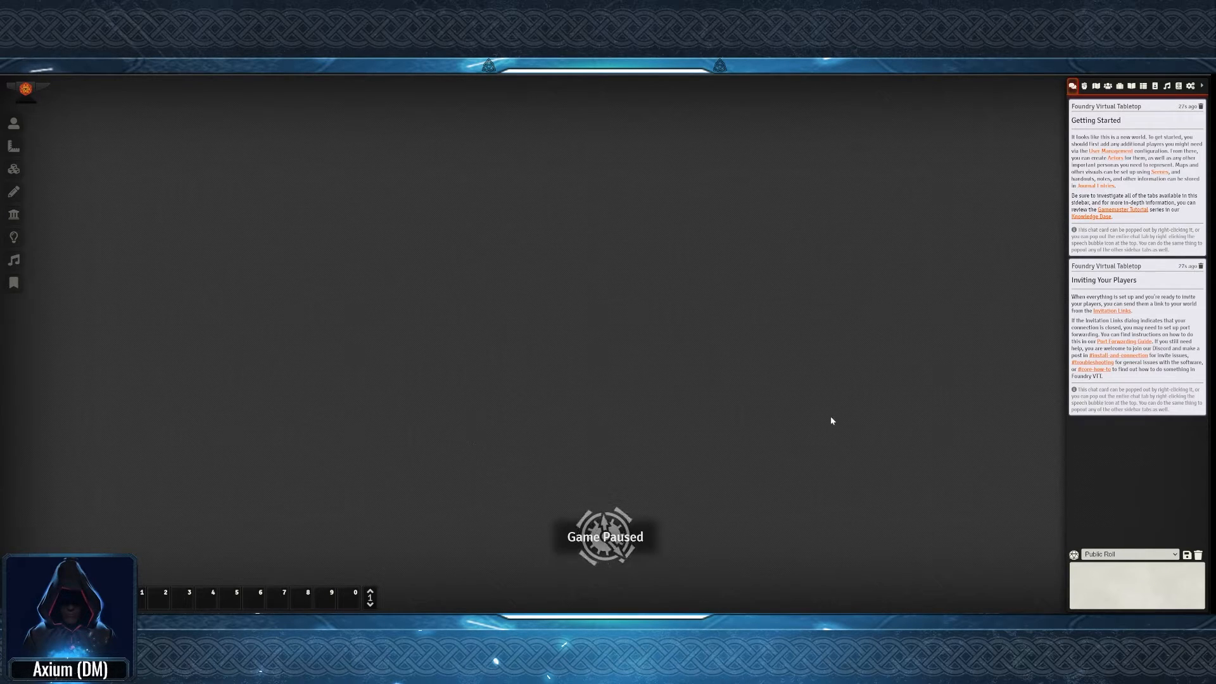
# Open the world's module management and enable Active-Auras with its dependencies, Active Token Effects and Advanced Macros
pyautogui.click(1188, 87)
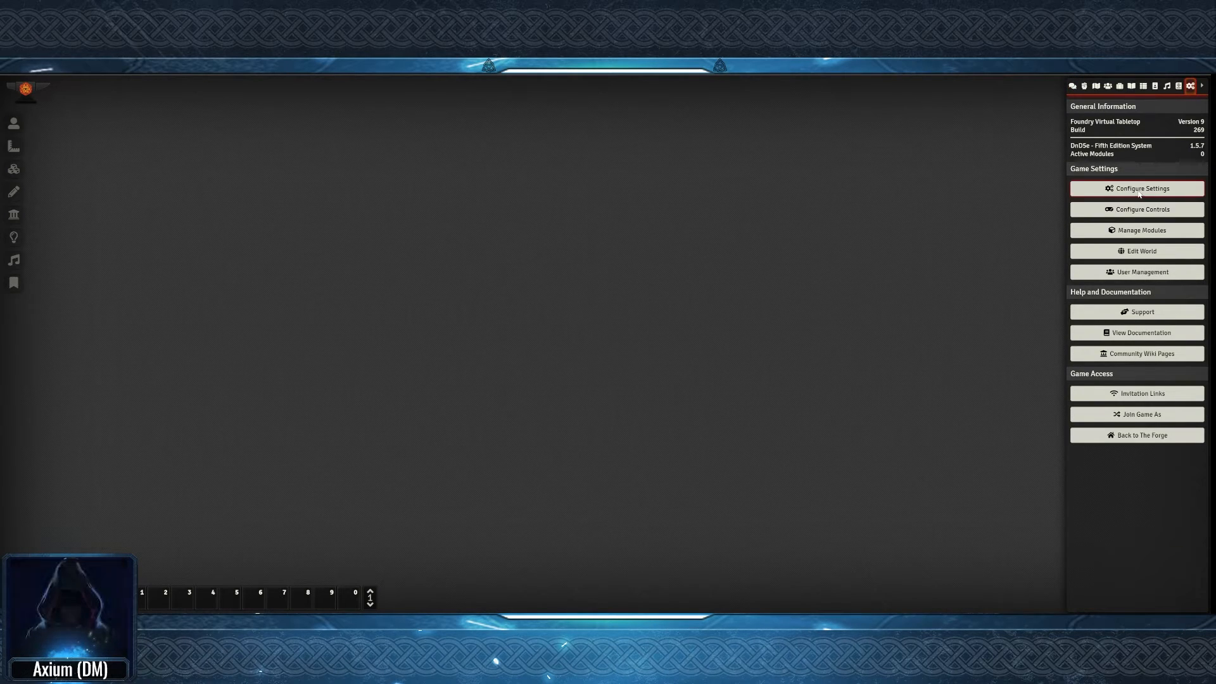
pyautogui.click(1135, 232)
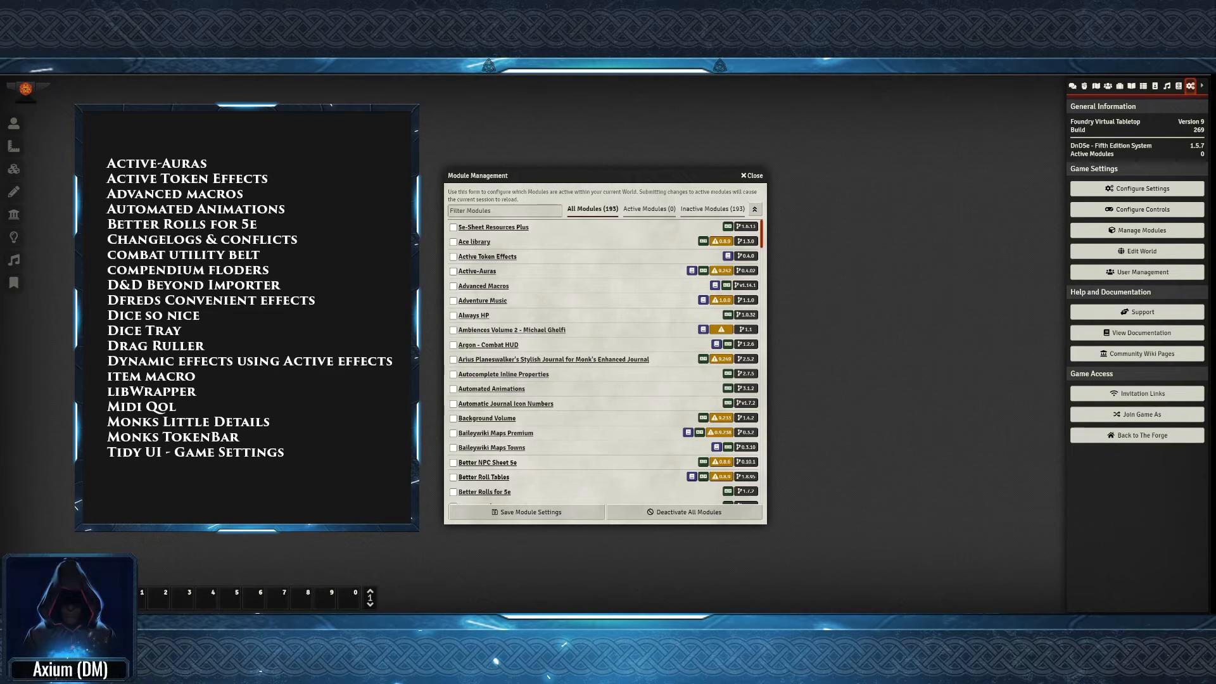
pyautogui.click(454, 271)
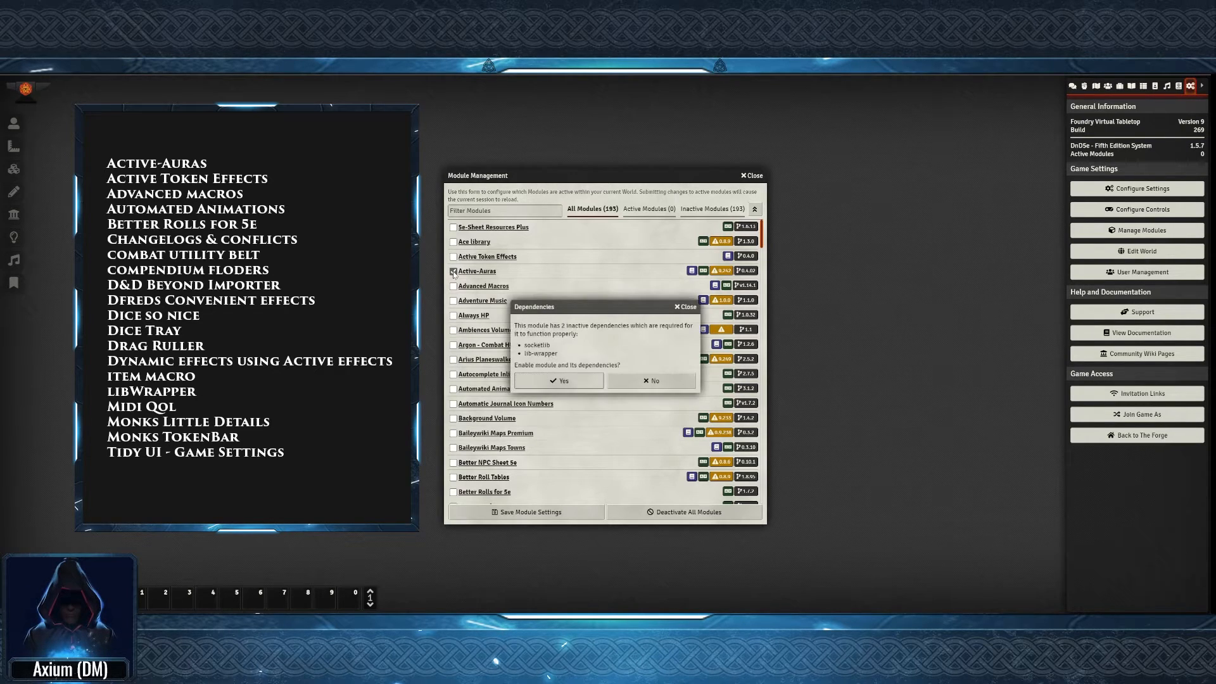
pyautogui.click(573, 382)
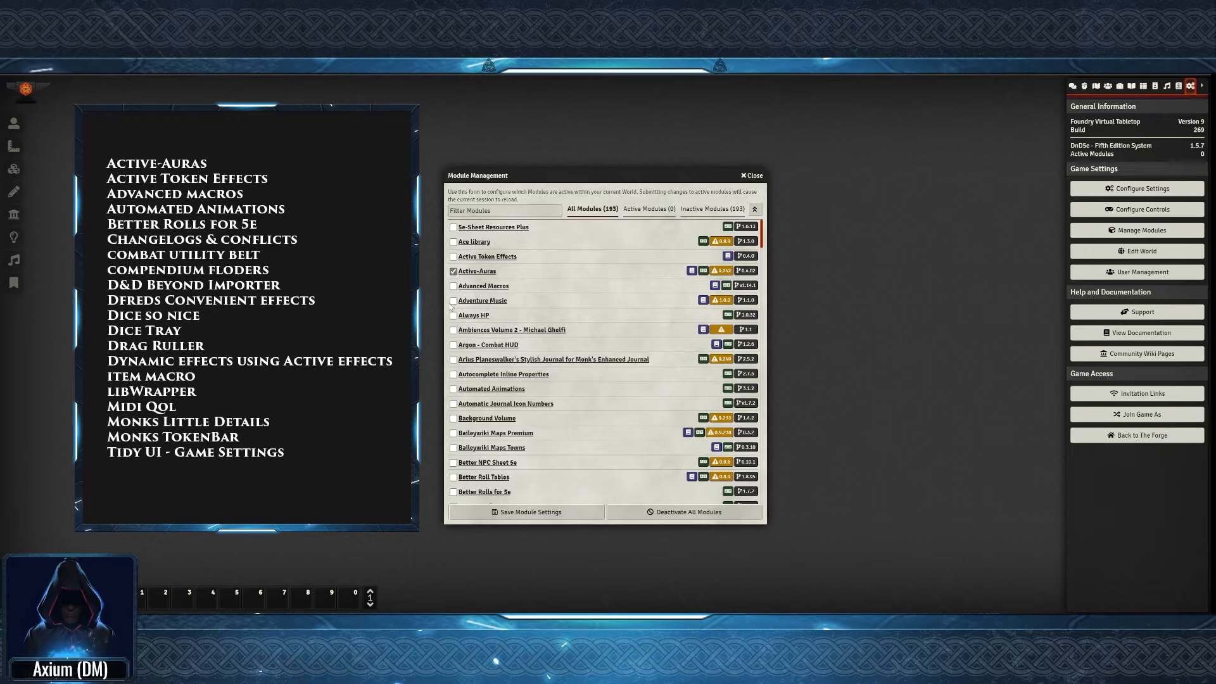
pyautogui.click(453, 257)
pyautogui.click(453, 285)
# Enable the modules Automated Animations with its dependencies, Better Rolls for 5e, Changelogs & Conflicts and Combat Utility Belt
pyautogui.scroll(-1, 461, 355)
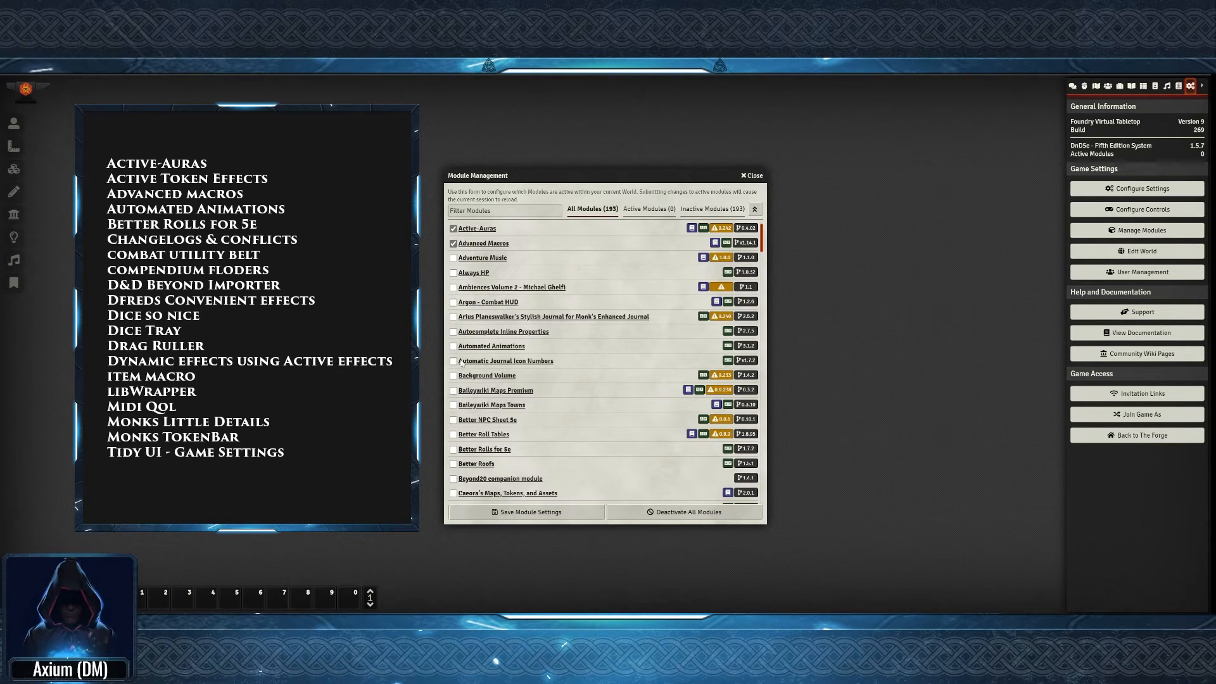
pyautogui.click(452, 345)
pyautogui.click(589, 387)
pyautogui.scroll(-2, 606, 396)
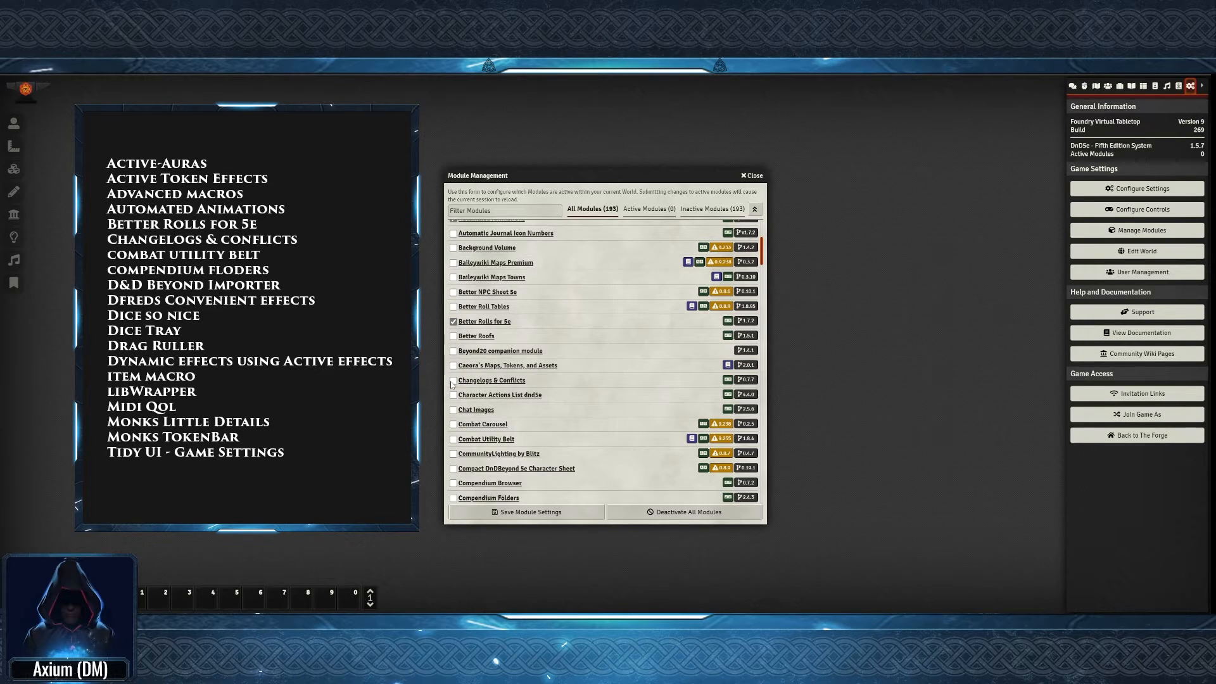
pyautogui.click(453, 380)
pyautogui.scroll(-1, 591, 397)
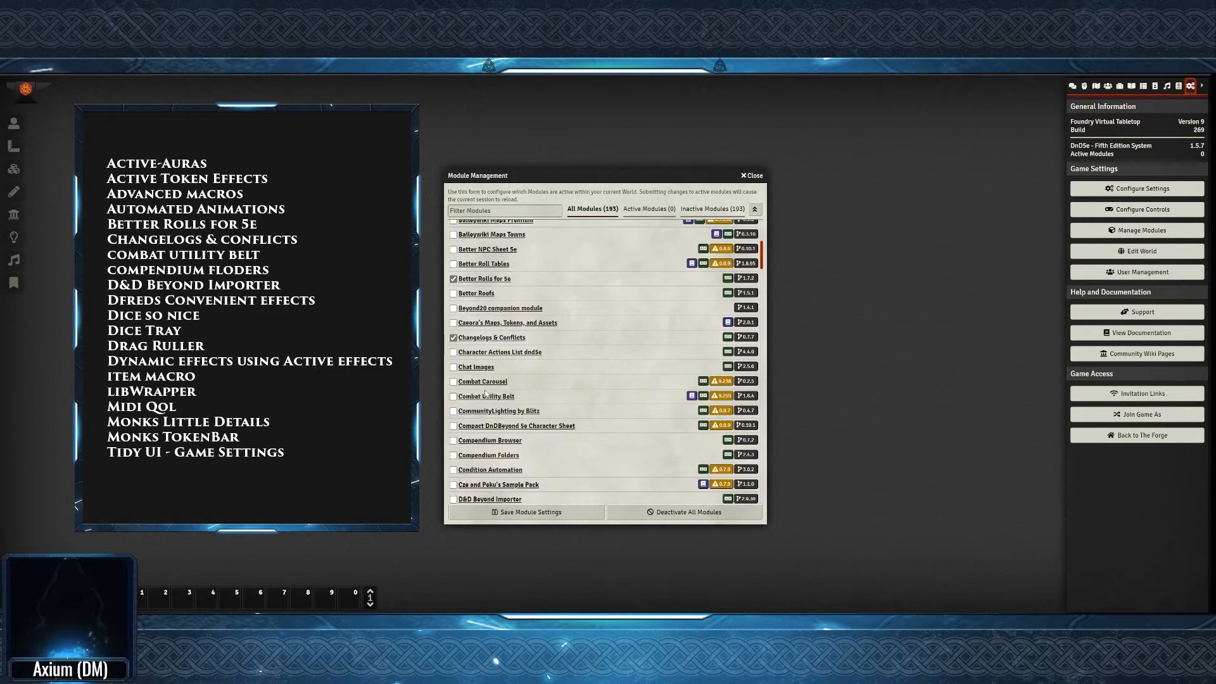
pyautogui.click(454, 397)
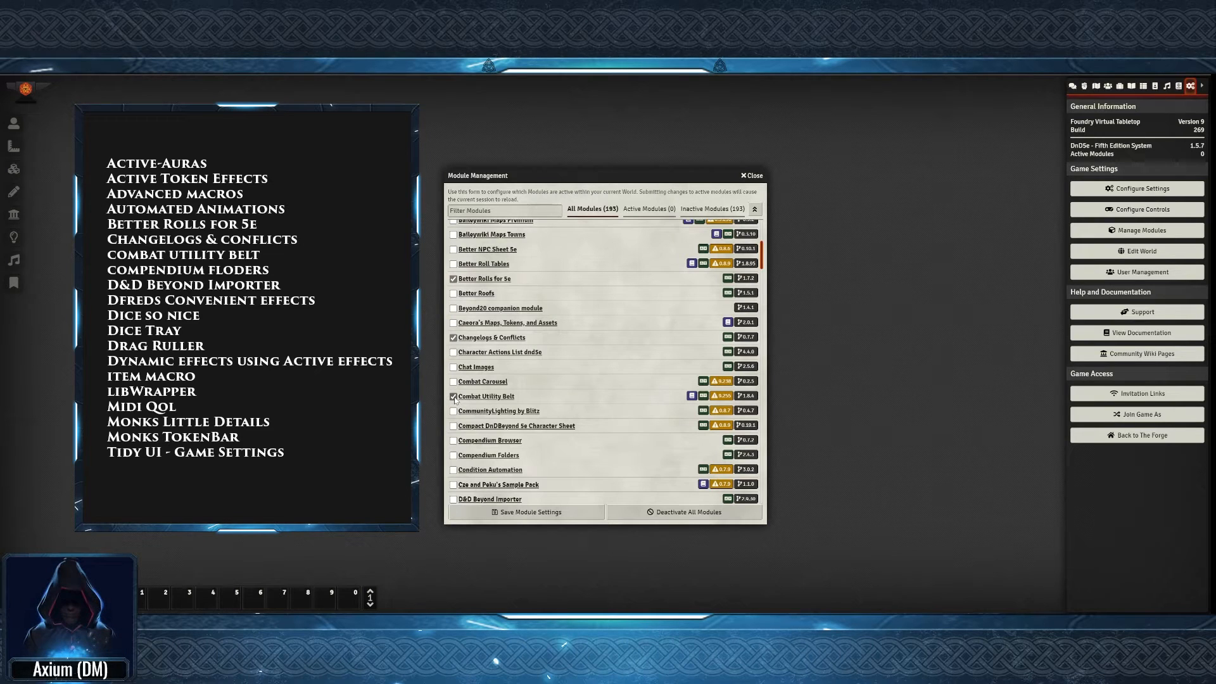
# Enable the modules Compendium Folders, D&D Beyond Importer and DFreds Convenient Effects, including the socketlib dependency
pyautogui.click(453, 455)
pyautogui.scroll(-2, 557, 443)
pyautogui.click(567, 416)
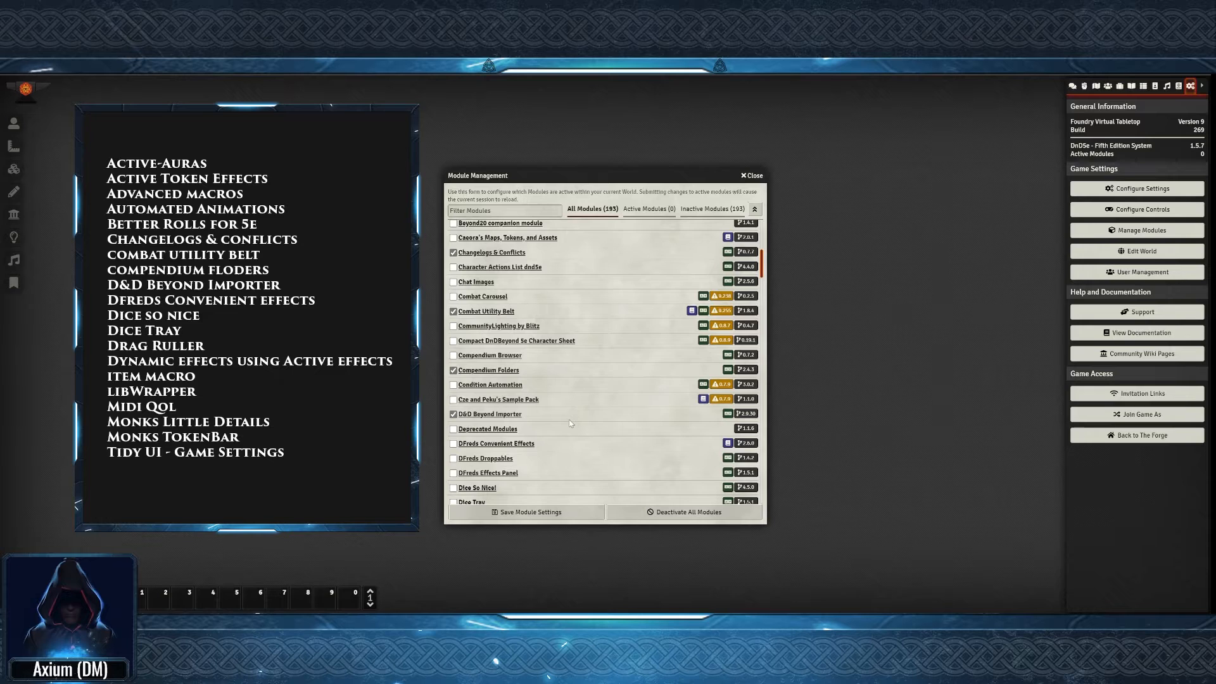
pyautogui.scroll(-1, 570, 424)
pyautogui.click(567, 400)
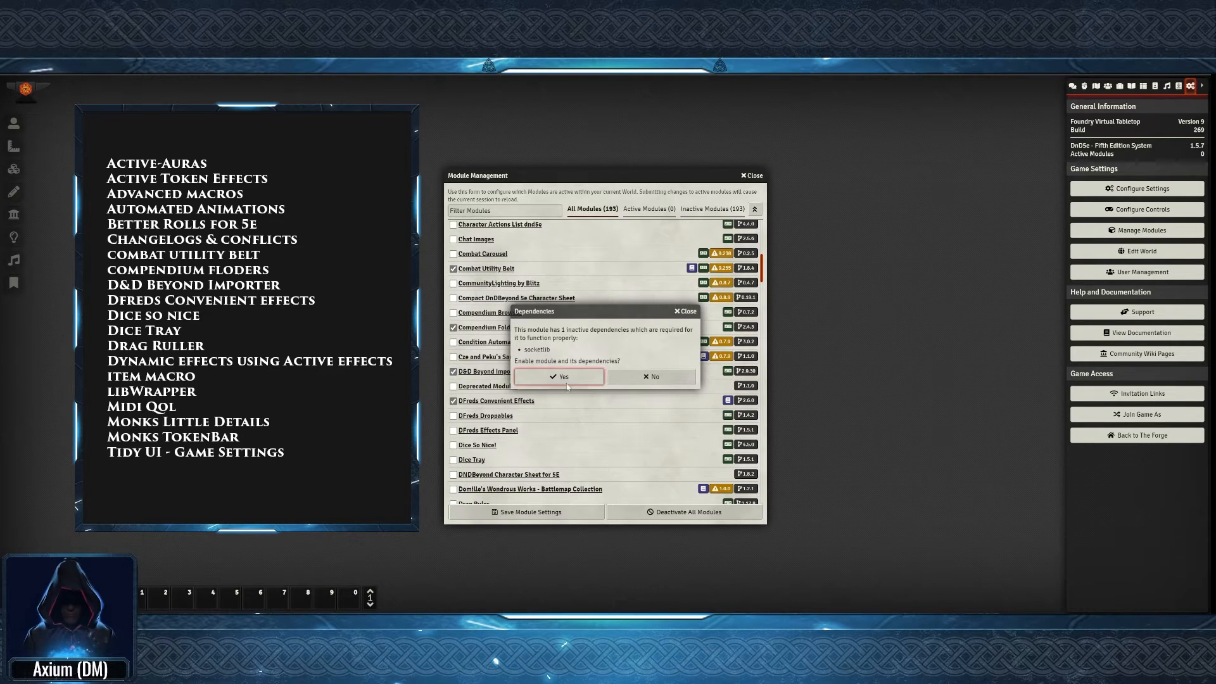
pyautogui.click(560, 376)
# Enable the modules Dice So Nice!, Dice Tray and Drag Ruler, accepting the socketlib dependency
pyautogui.scroll(-1, 507, 392)
pyautogui.click(453, 403)
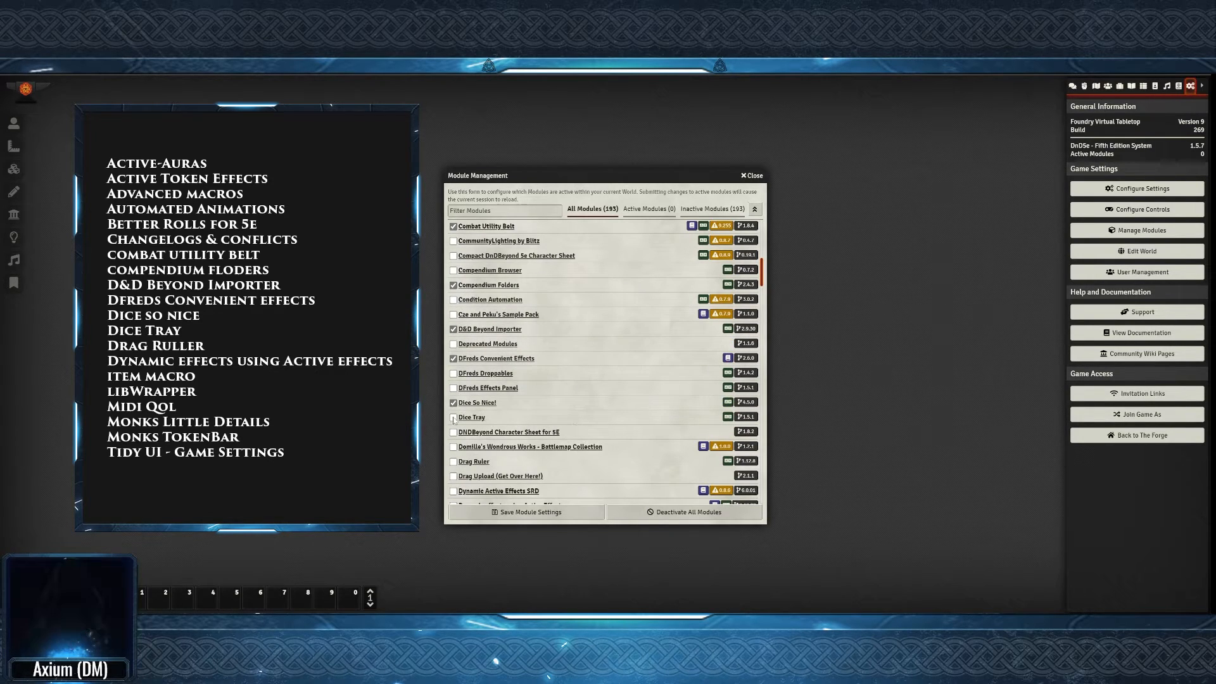
pyautogui.click(454, 417)
pyautogui.scroll(-1, 506, 418)
pyautogui.click(567, 418)
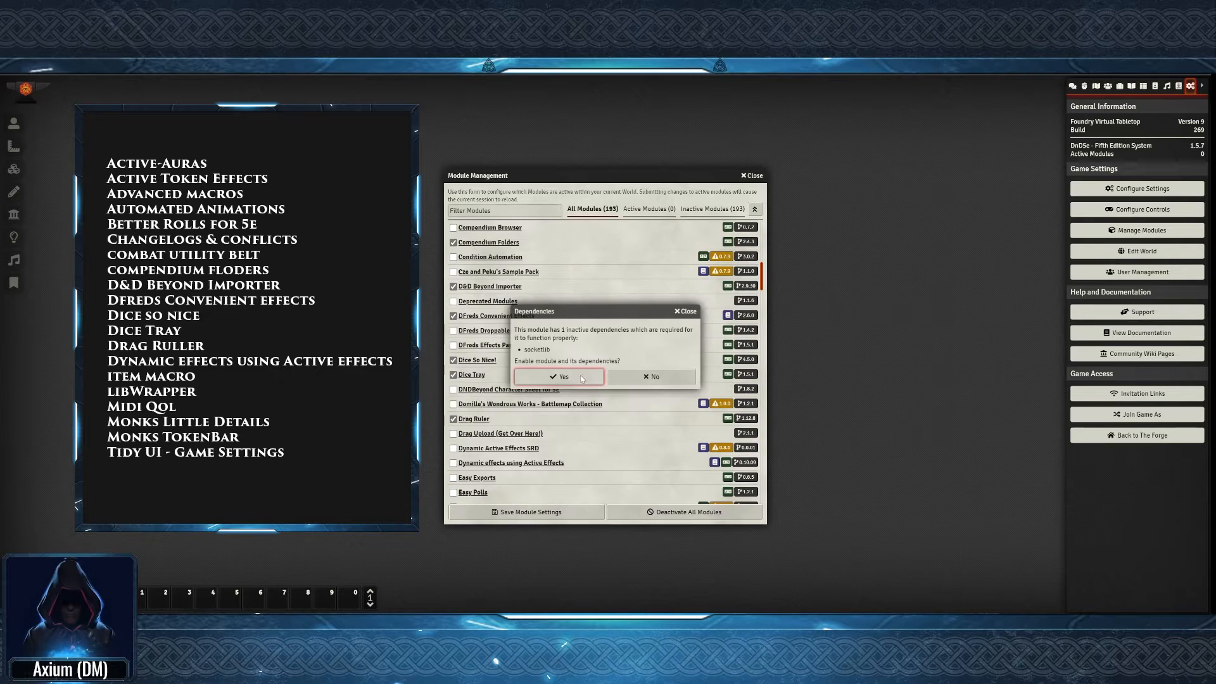
pyautogui.click(580, 376)
# Enable the modules Dynamic effects using Active Effects with its dependencies, Item Macro and libWrapper
pyautogui.scroll(-2, 481, 379)
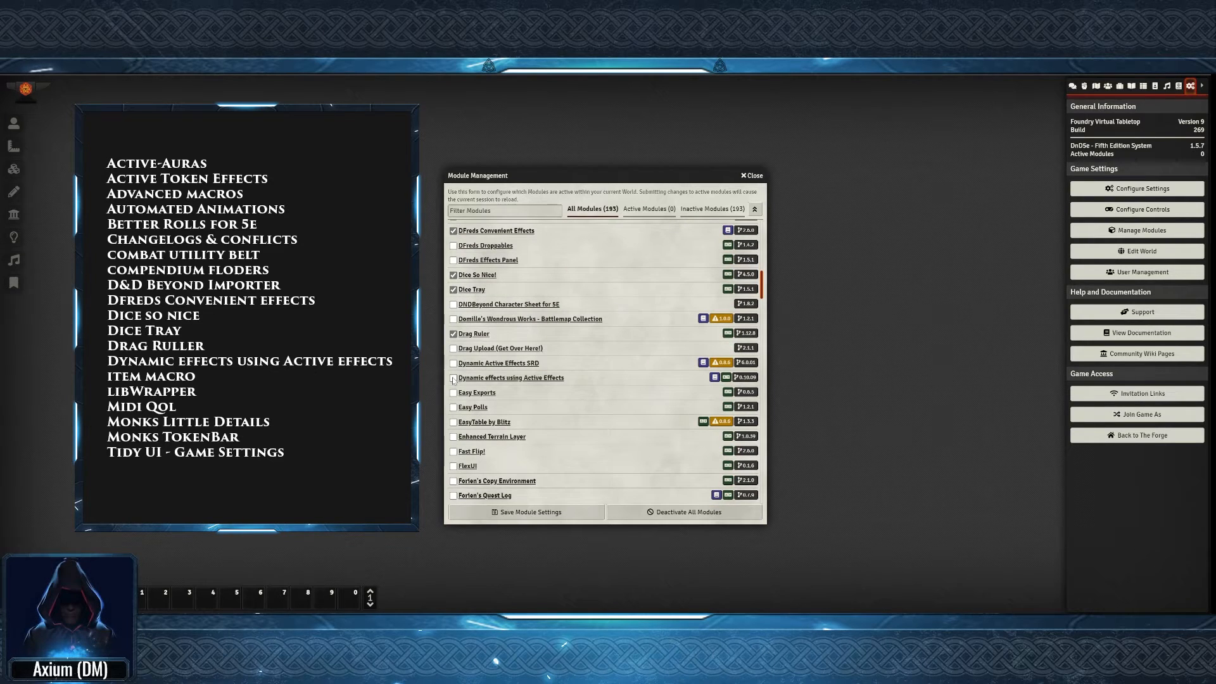
pyautogui.click(453, 378)
pyautogui.click(560, 379)
pyautogui.scroll(-7, 548, 447)
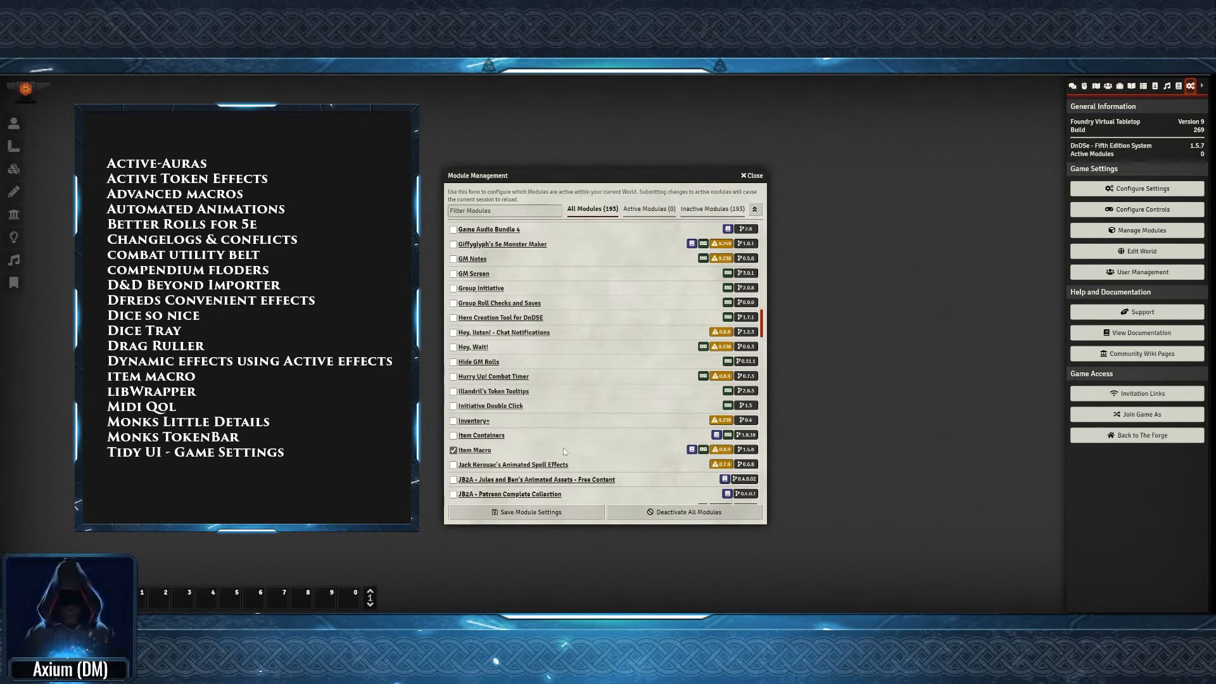
pyautogui.scroll(-6, 563, 447)
pyautogui.click(472, 445)
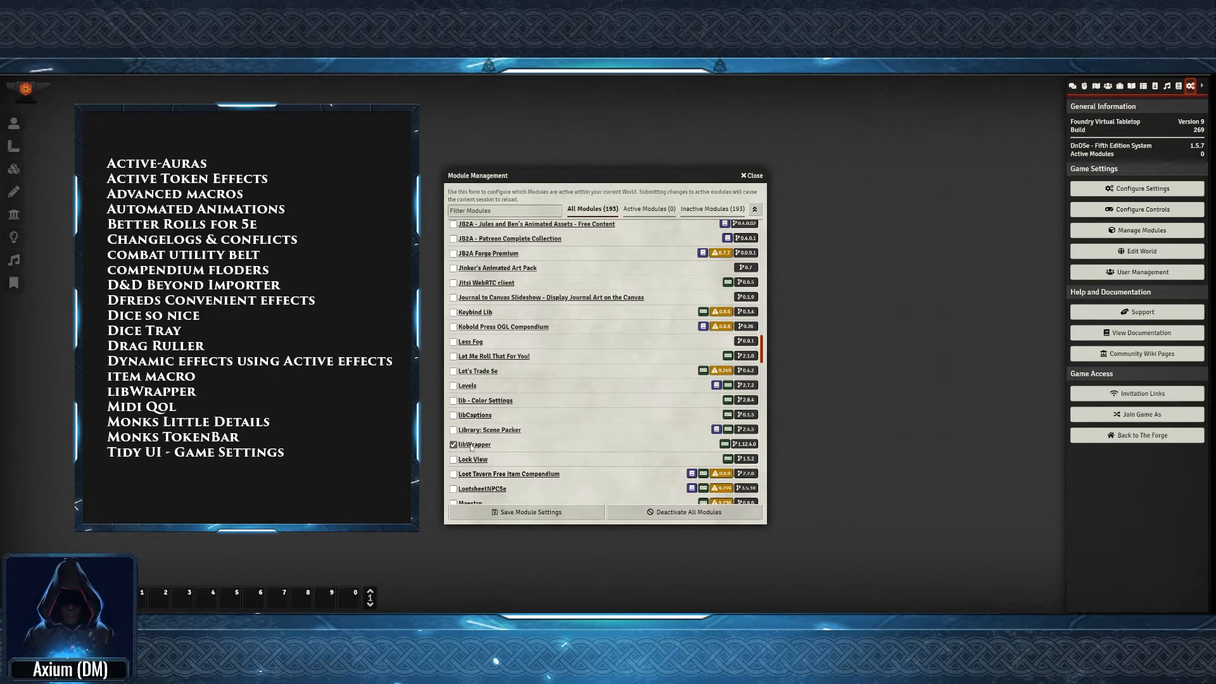
# Enable the modules Midi QOL with its socketlib and lib-wrapper dependencies, Monk's Little Details and Monk's TokenBar
pyautogui.scroll(-4, 501, 452)
pyautogui.click(454, 421)
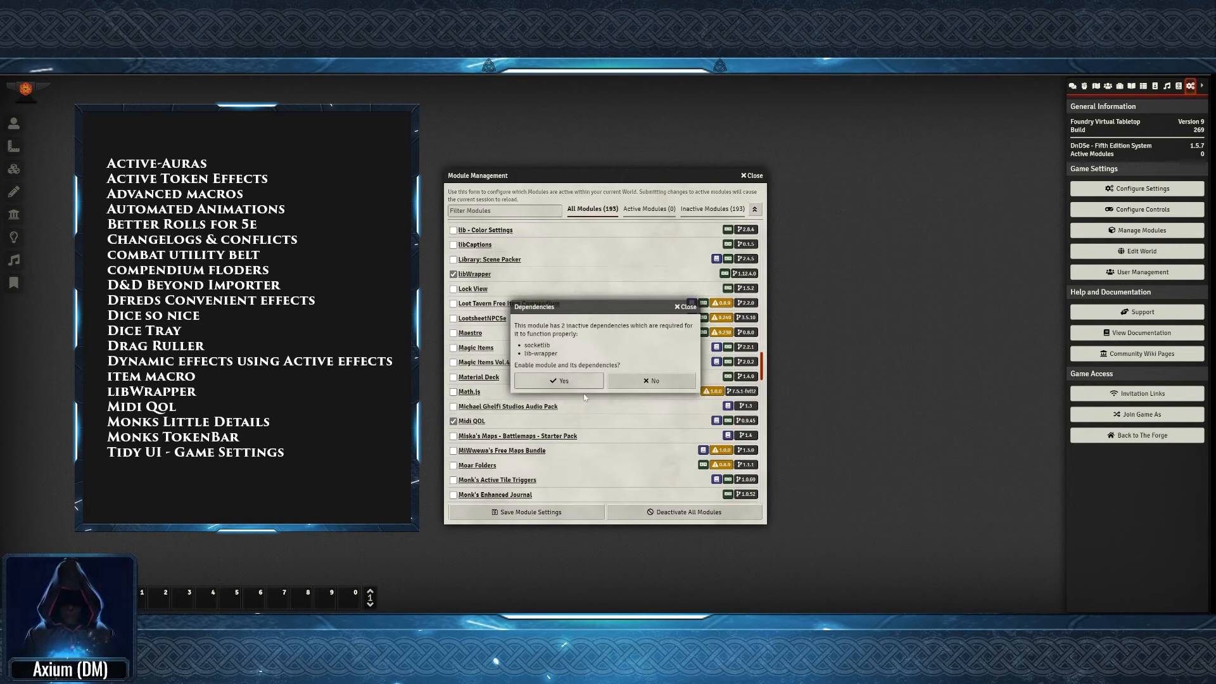
pyautogui.click(560, 380)
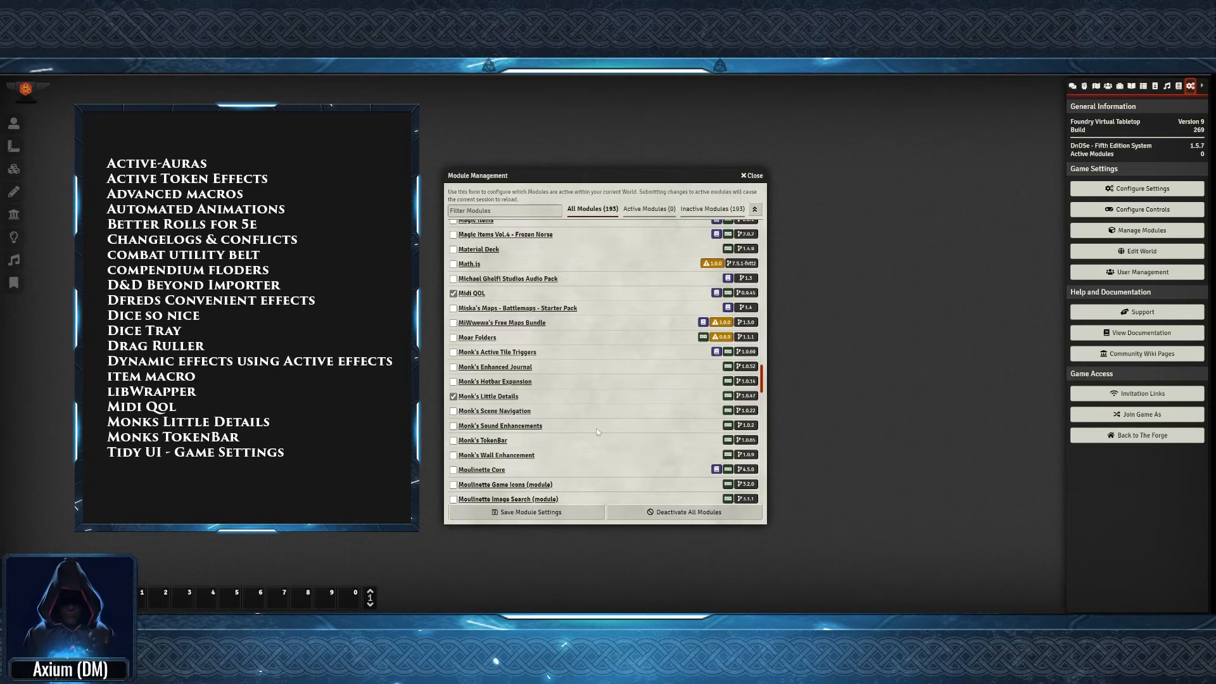
pyautogui.scroll(-6, 534, 409)
pyautogui.scroll(-1, 534, 409)
pyautogui.click(454, 312)
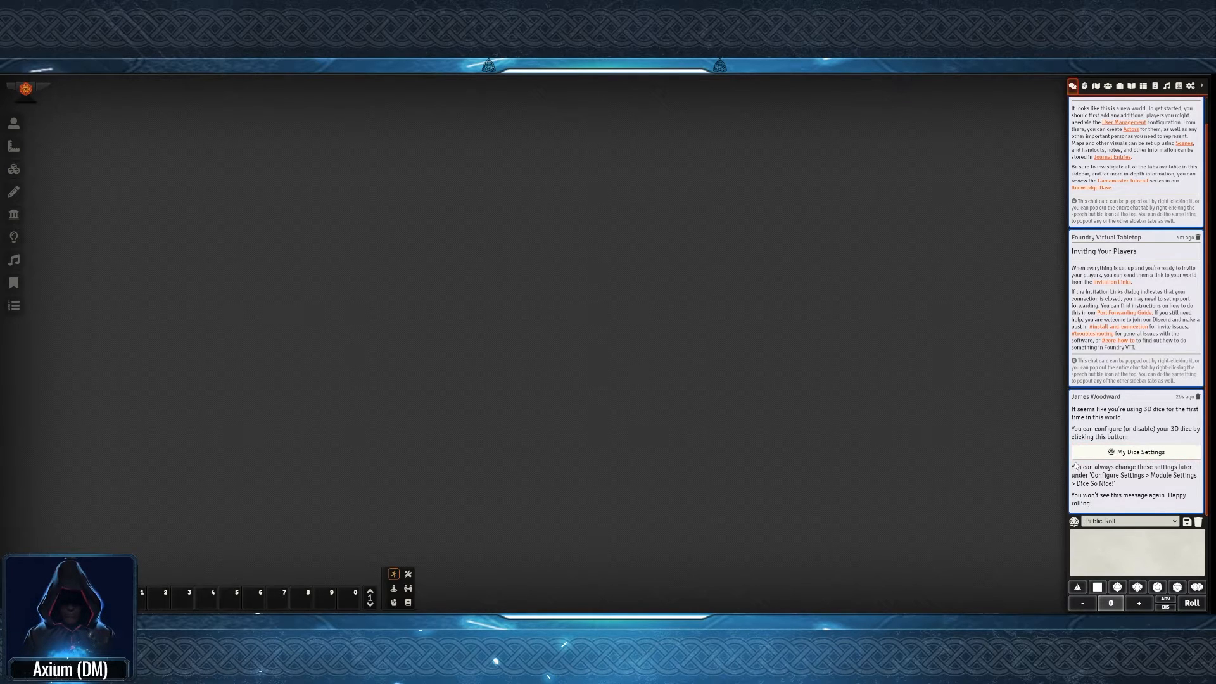
# Roll one d20 as a public roll in the chat using the dice tray
pyautogui.click(1177, 587)
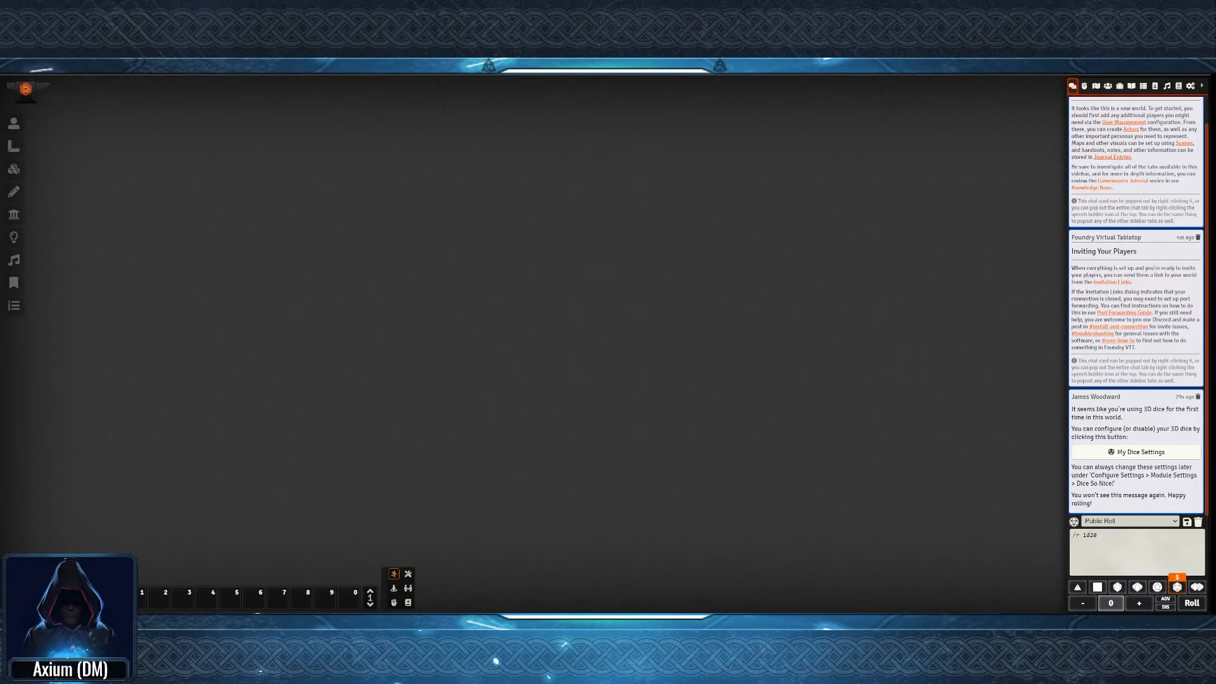
pyautogui.click(1192, 603)
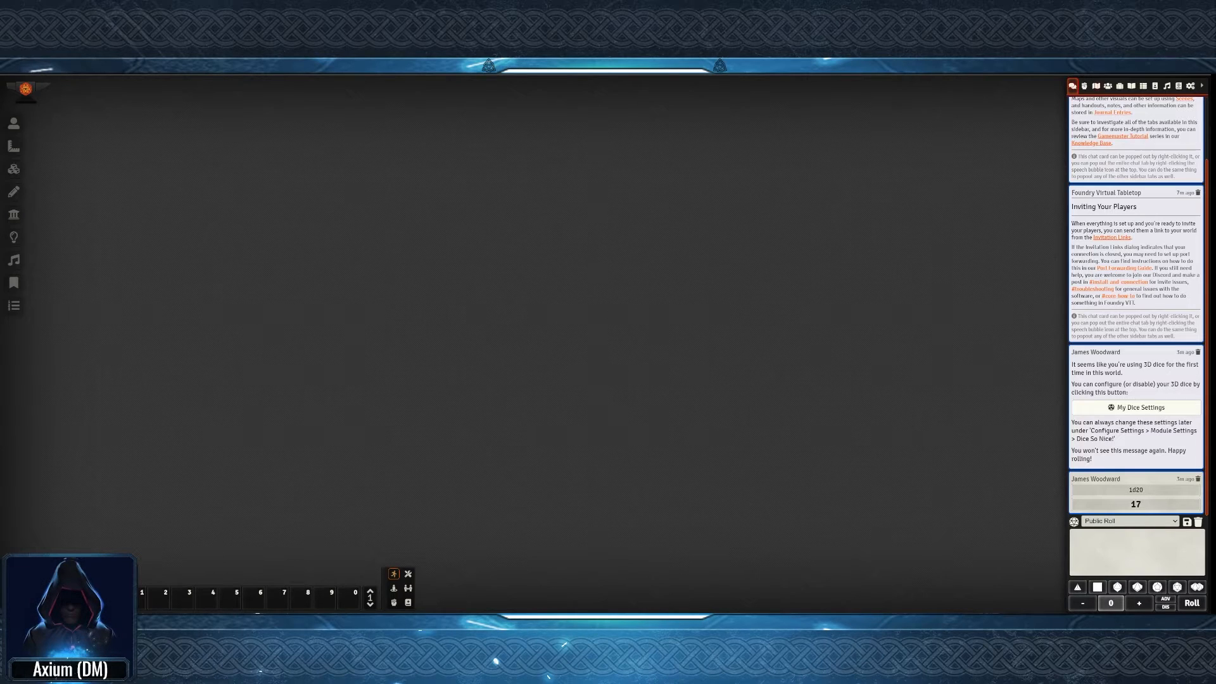
# Create a new scene named Green Dragon Inn
pyautogui.click(1096, 88)
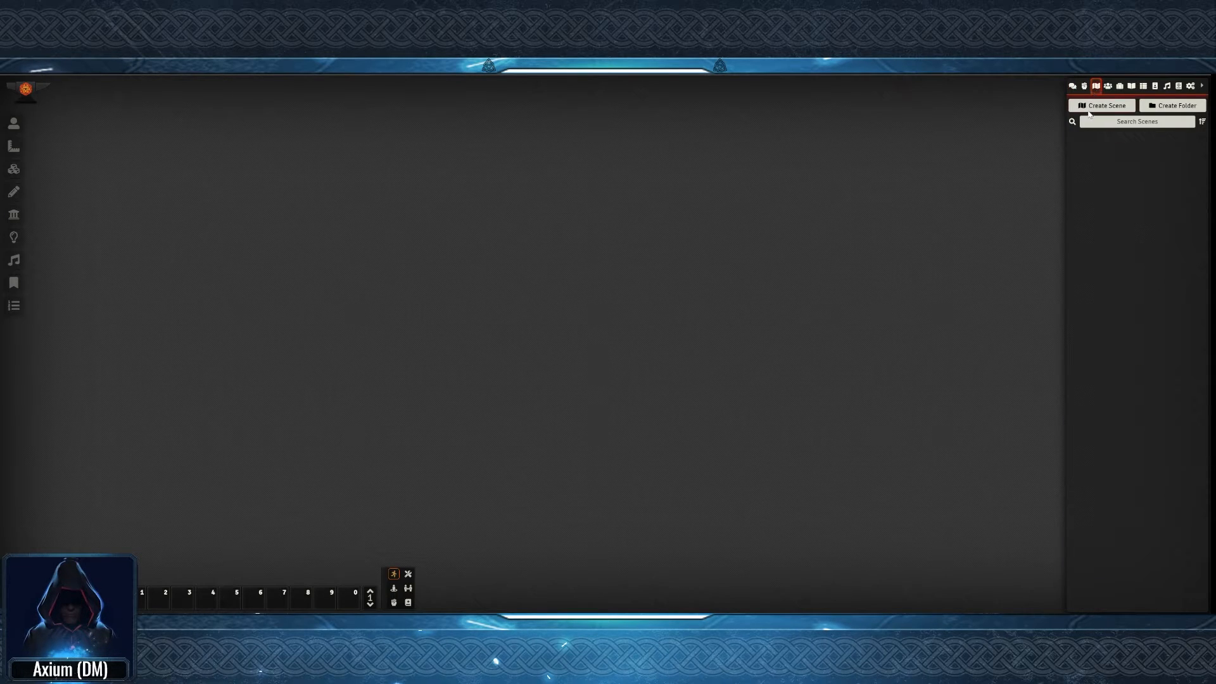
pyautogui.click(1093, 111)
pyautogui.click(1007, 126)
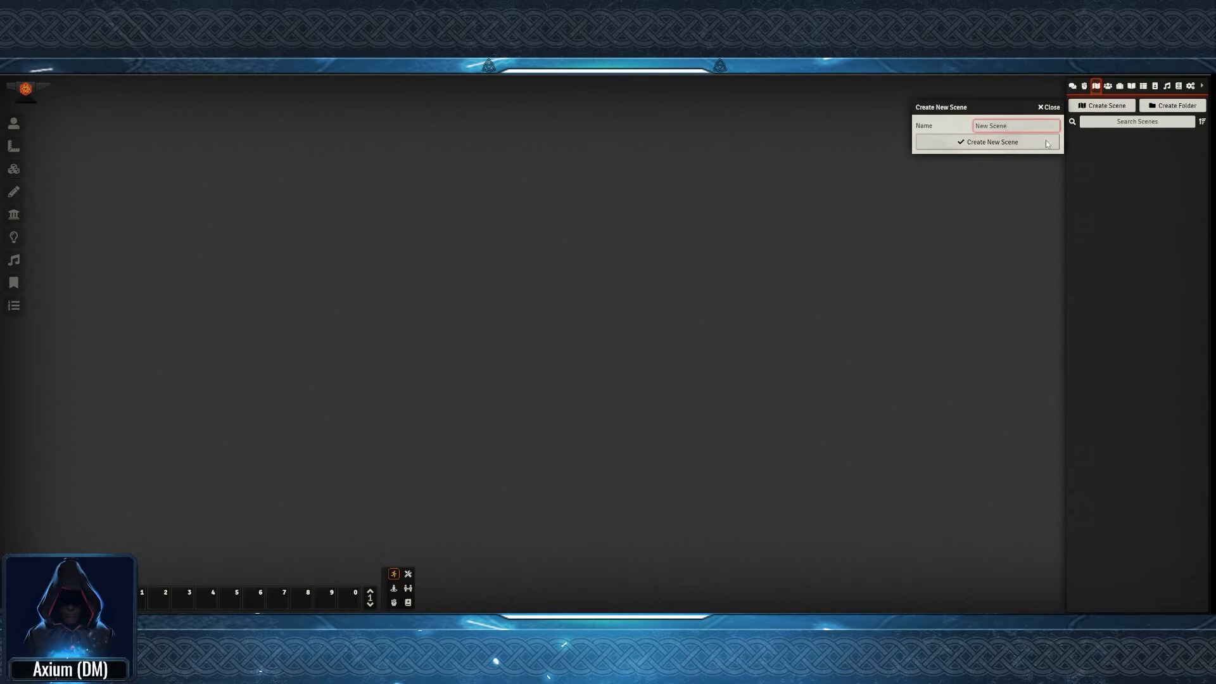
pyautogui.write('Green Dra')
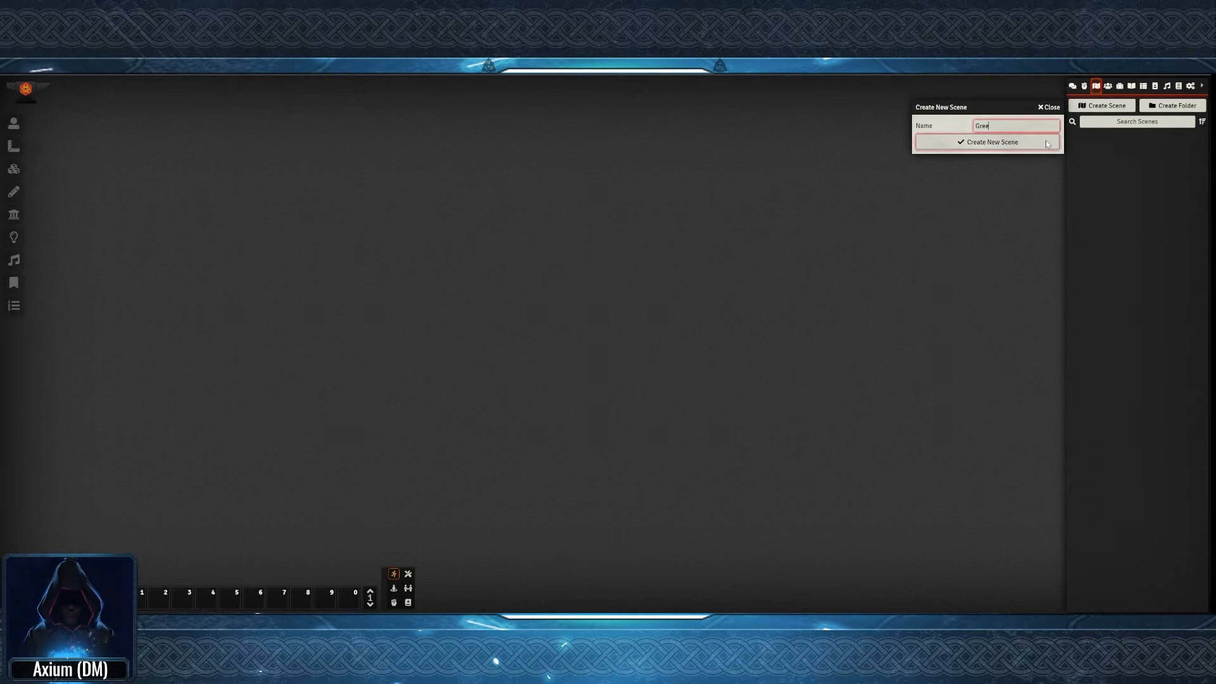
pyautogui.write('gon Inn')
pyautogui.click(1009, 142)
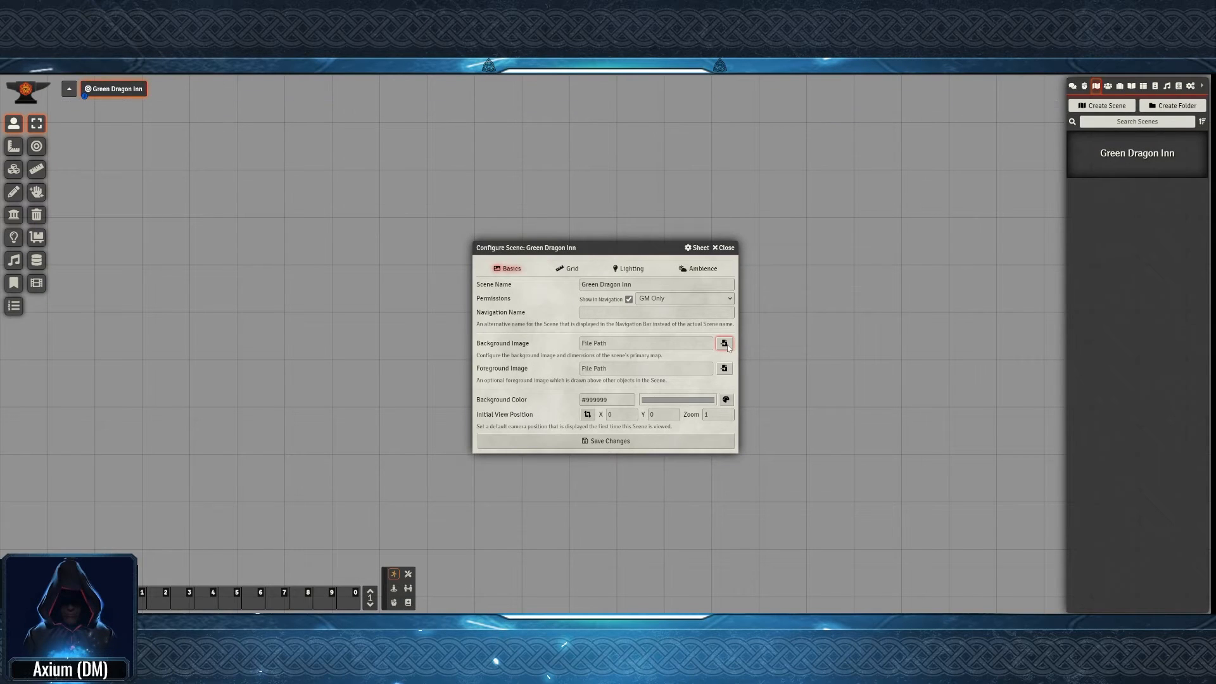
# Upload an inn map file as the Green Dragon Inn scene's background image
pyautogui.click(725, 344)
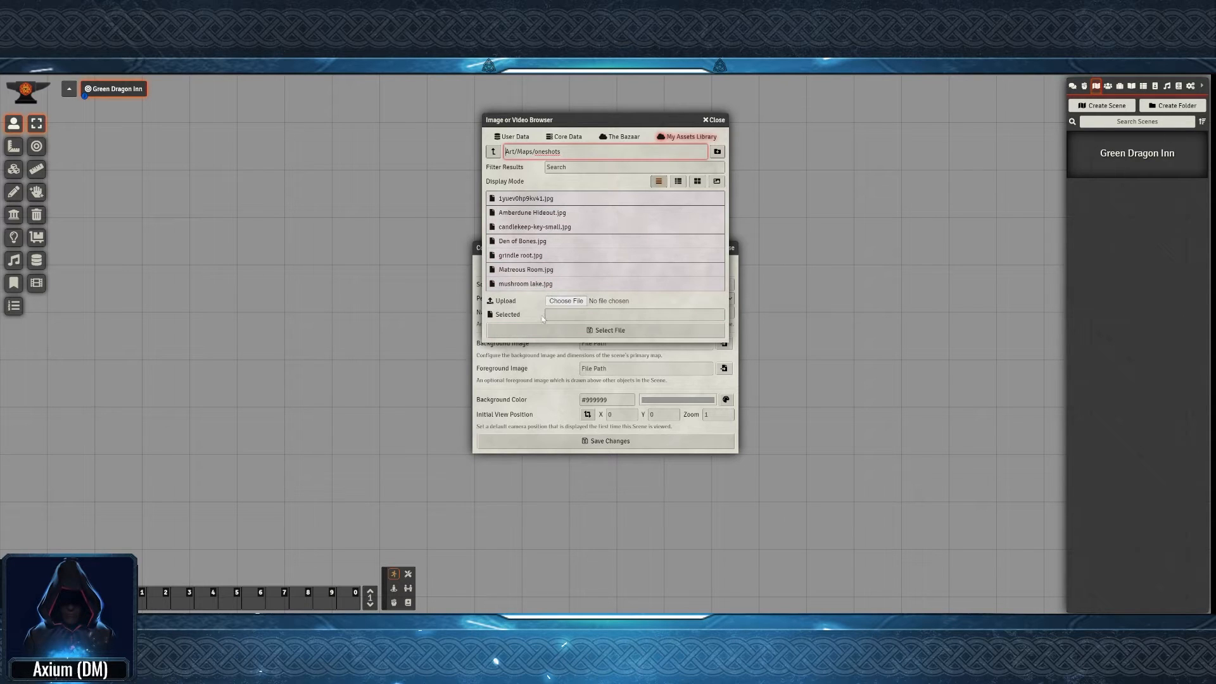
pyautogui.click(568, 301)
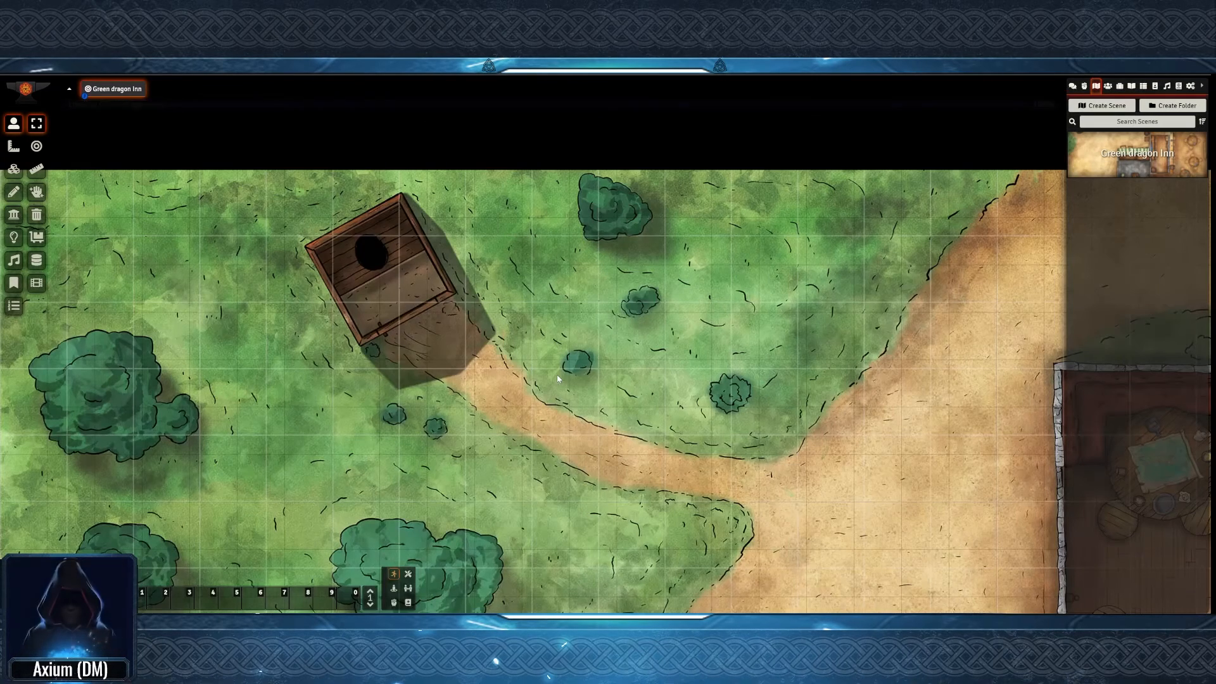
# Set the Green Dragon Inn scene's image dimensions to 2800 by 2800 pixels and accept the dimension change
pyautogui.scroll(-5, 558, 379)
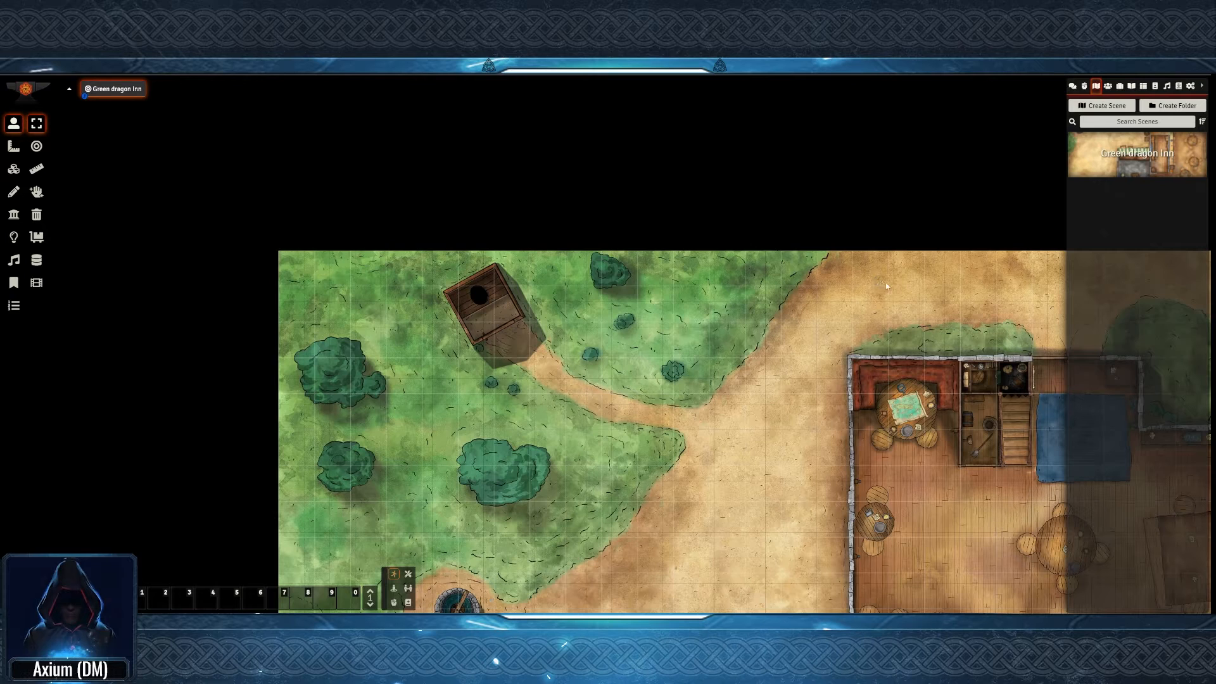
pyautogui.rightClick(1116, 161)
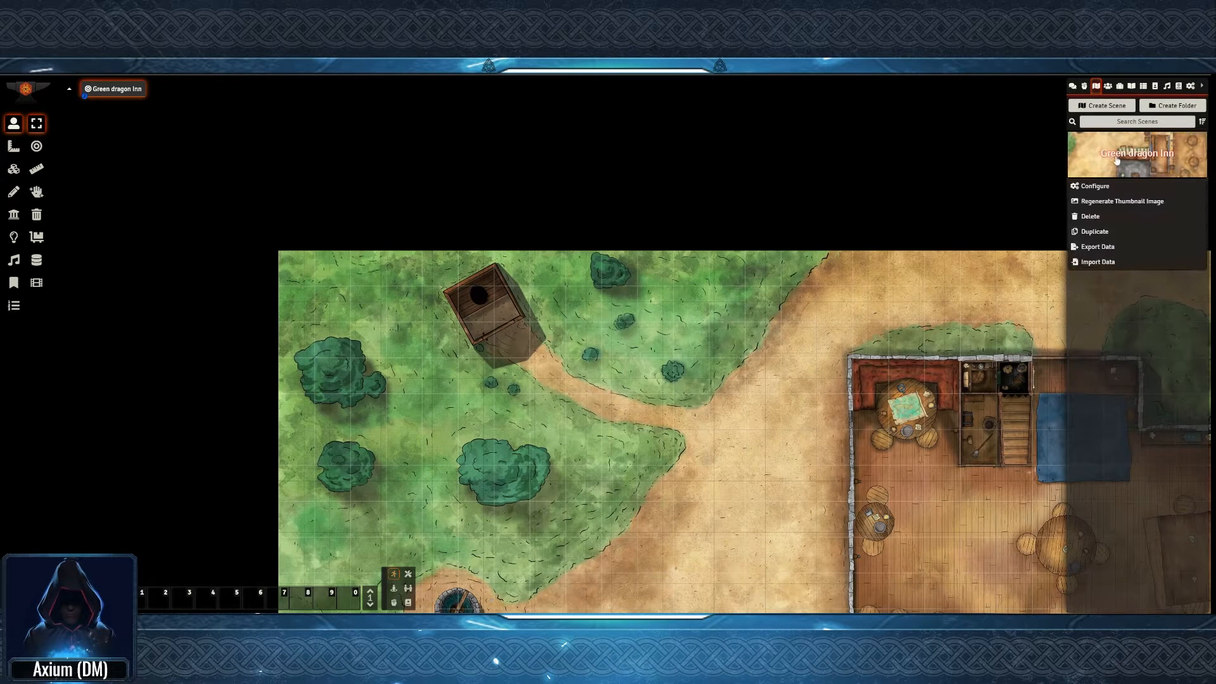
pyautogui.click(1096, 189)
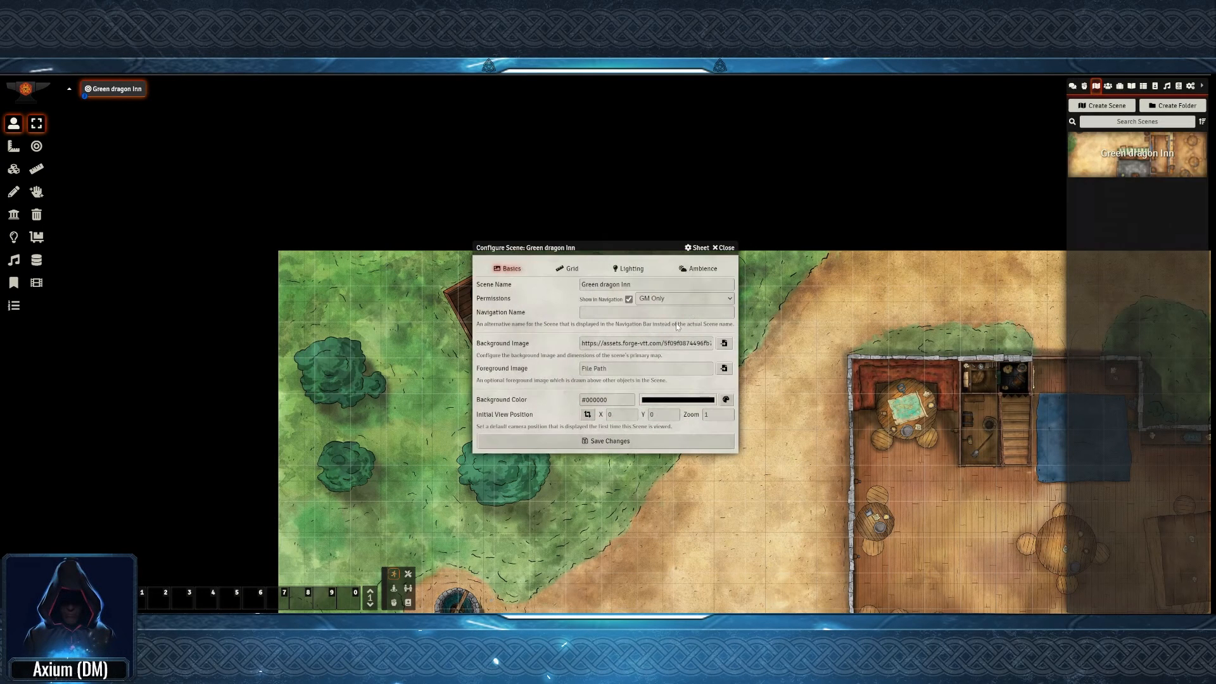
pyautogui.click(568, 268)
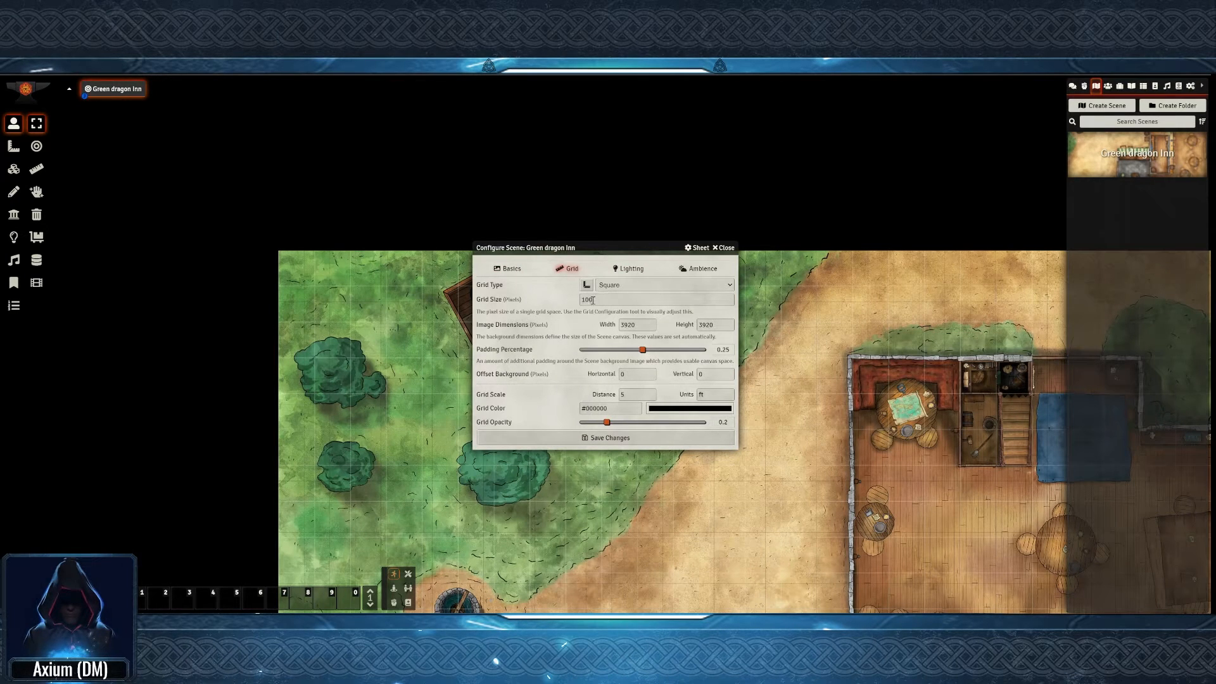
pyautogui.moveTo(644, 327); pyautogui.dragTo(610, 340)
pyautogui.write('2800')
pyautogui.press('Tab')
pyautogui.write('28')
pyautogui.click(656, 437)
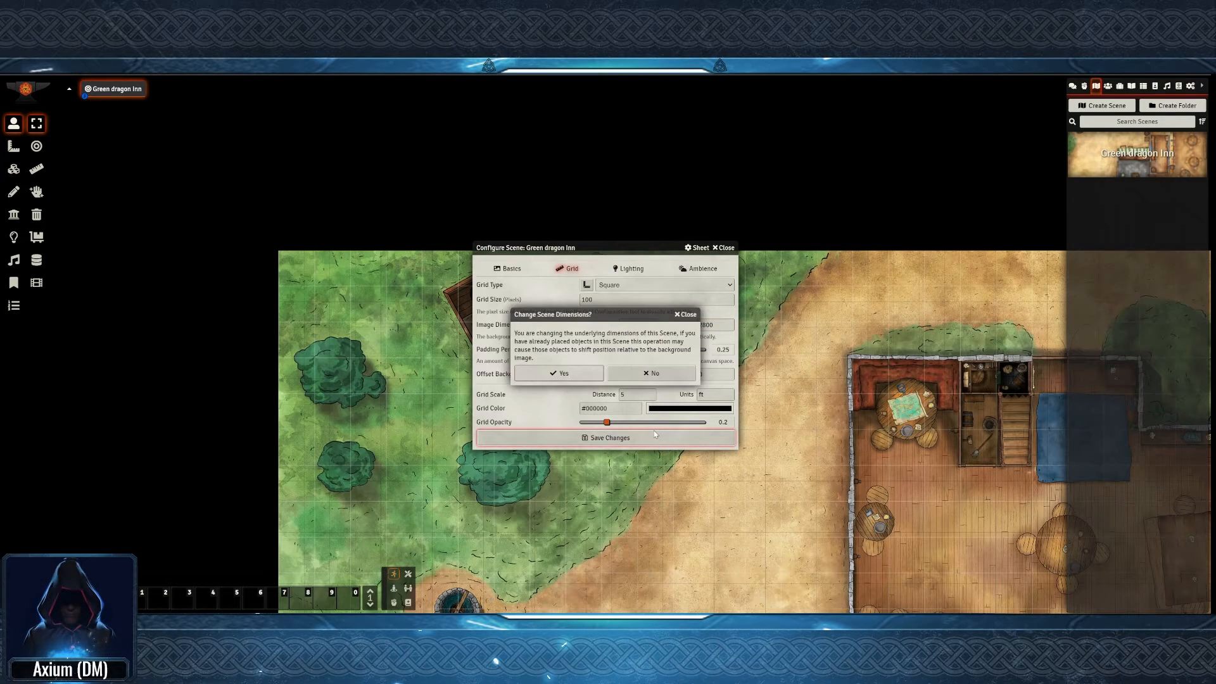
pyautogui.click(572, 373)
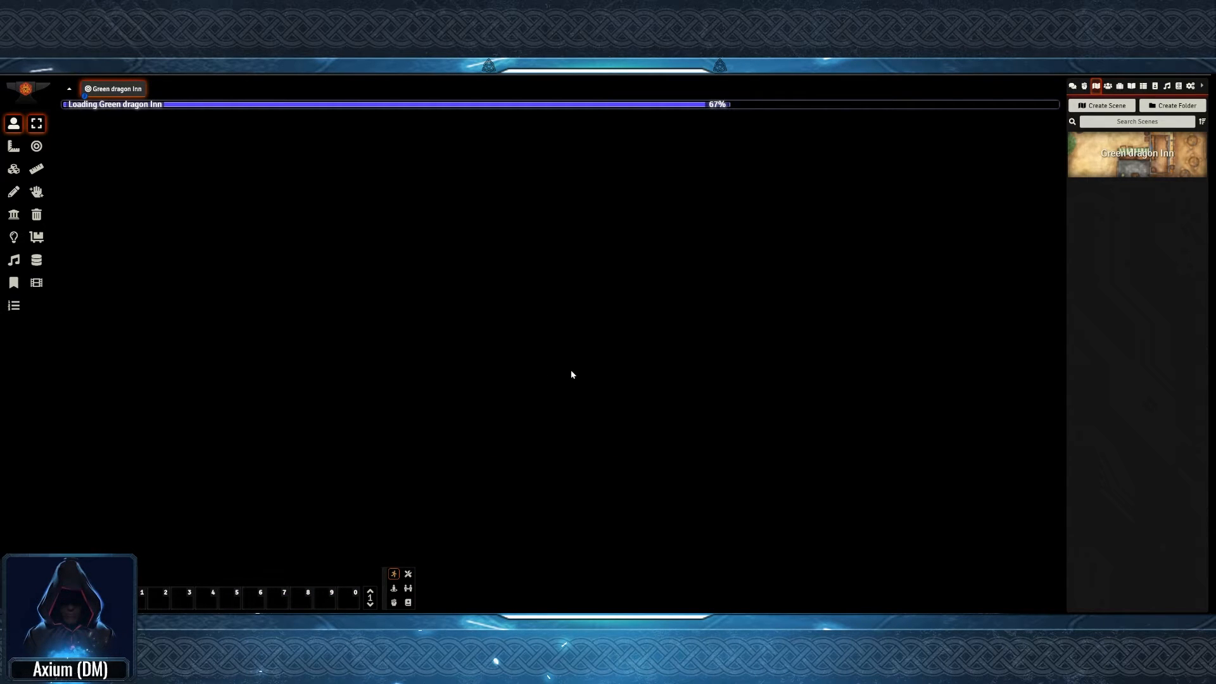
# Look over the whole resized inn map, including the surrounding yard and the main building
pyautogui.scroll(-8, 576, 389)
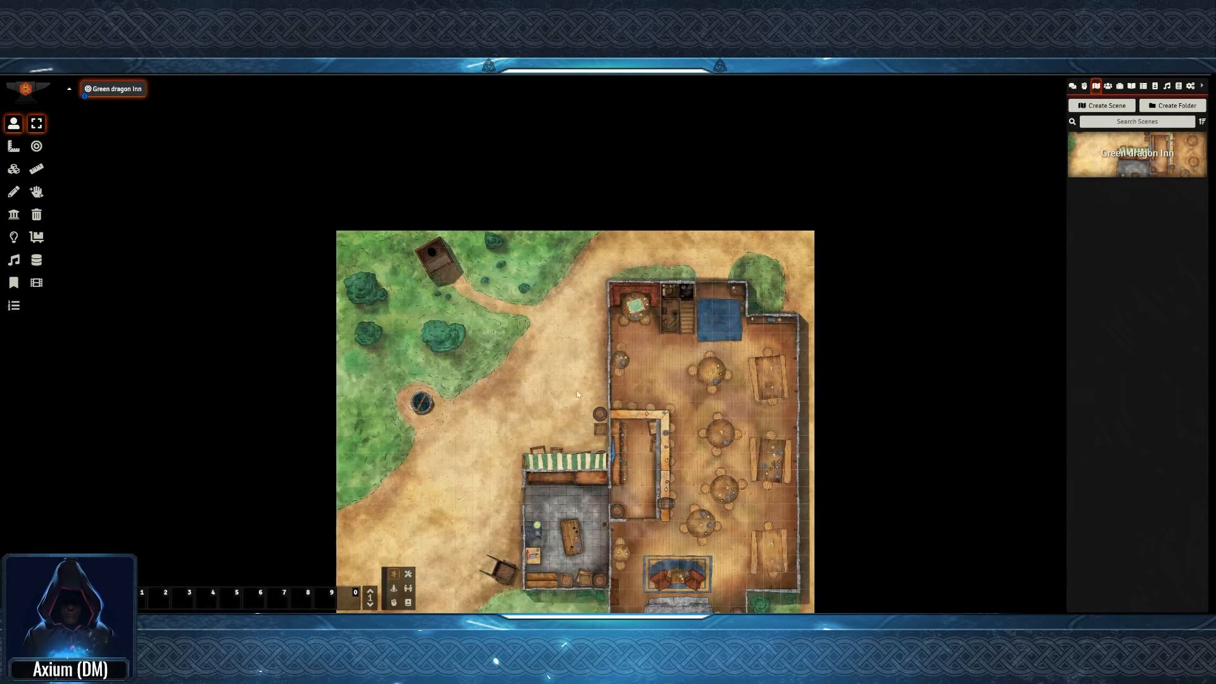
pyautogui.moveTo(577, 395); pyautogui.dragTo(598, 275)
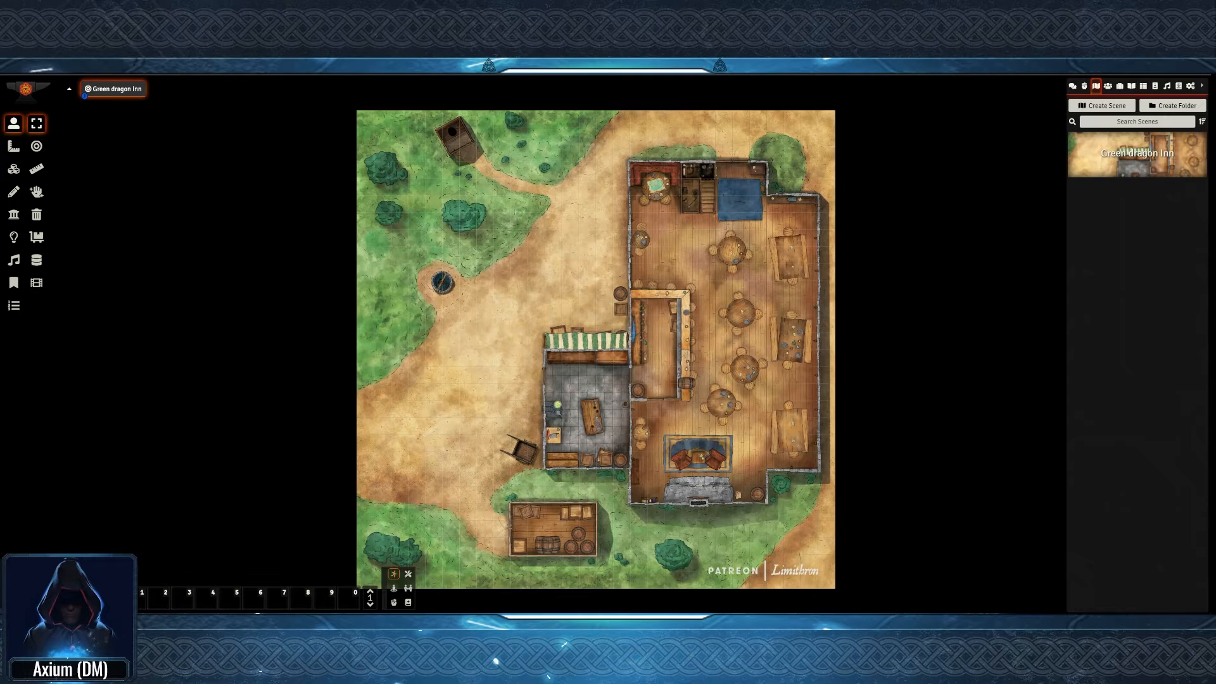
pyautogui.scroll(4, 692, 373)
pyautogui.moveTo(691, 374); pyautogui.dragTo(637, 393)
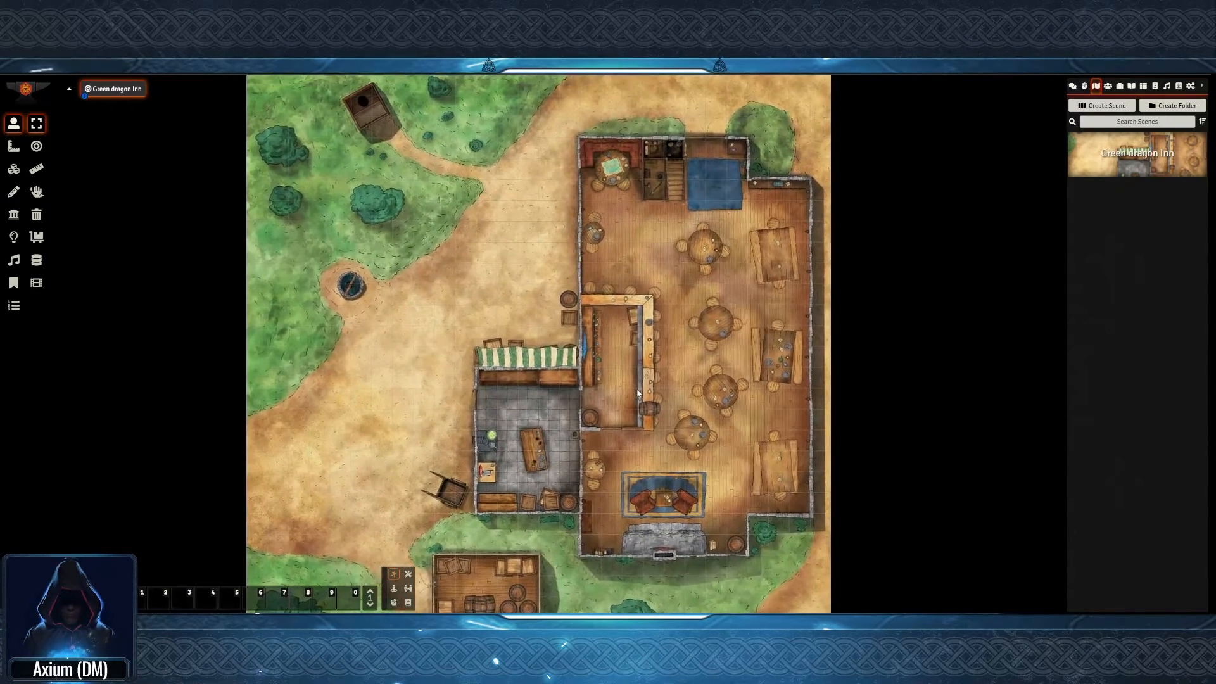
pyautogui.scroll(4, 637, 393)
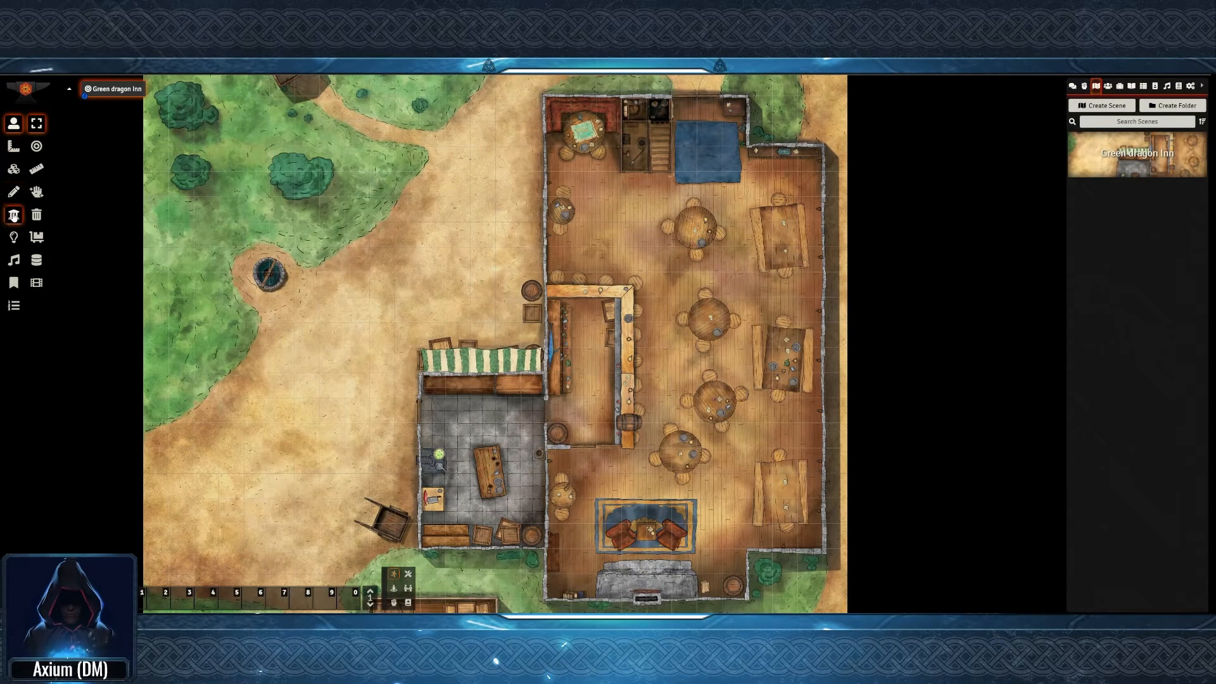
# Draw walls along the inn's outer walls, the kitchen, the bar area and the separate storage building
pyautogui.click(14, 216)
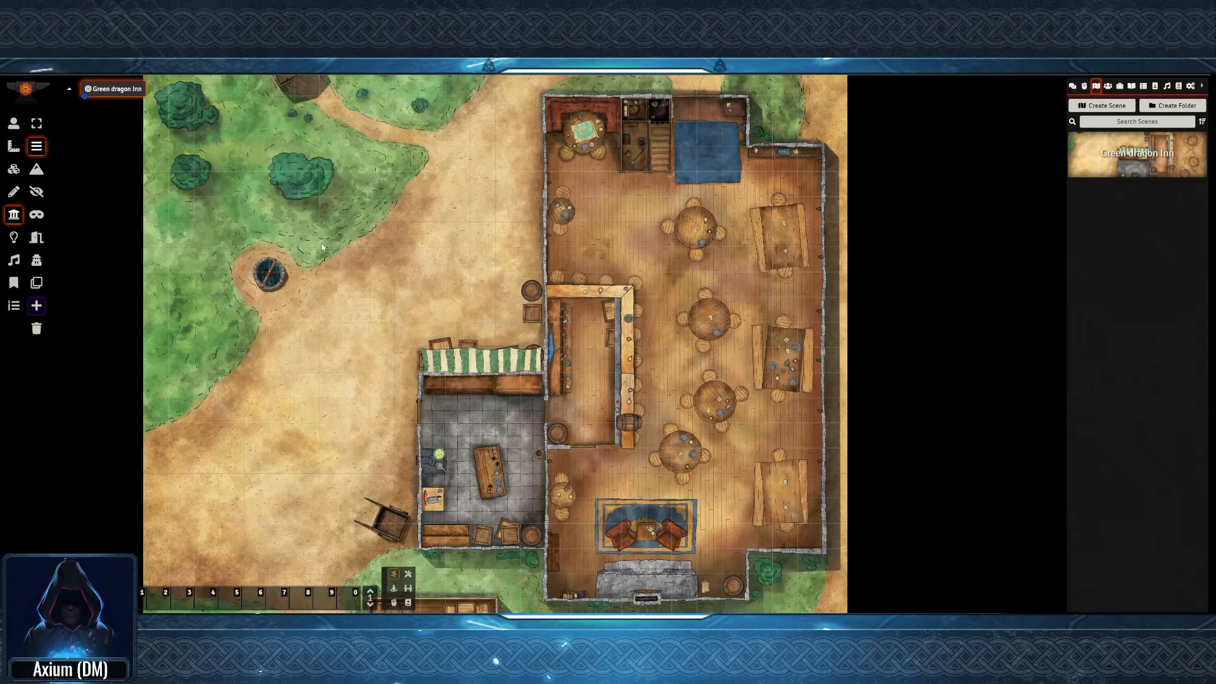
pyautogui.scroll(3, 670, 274)
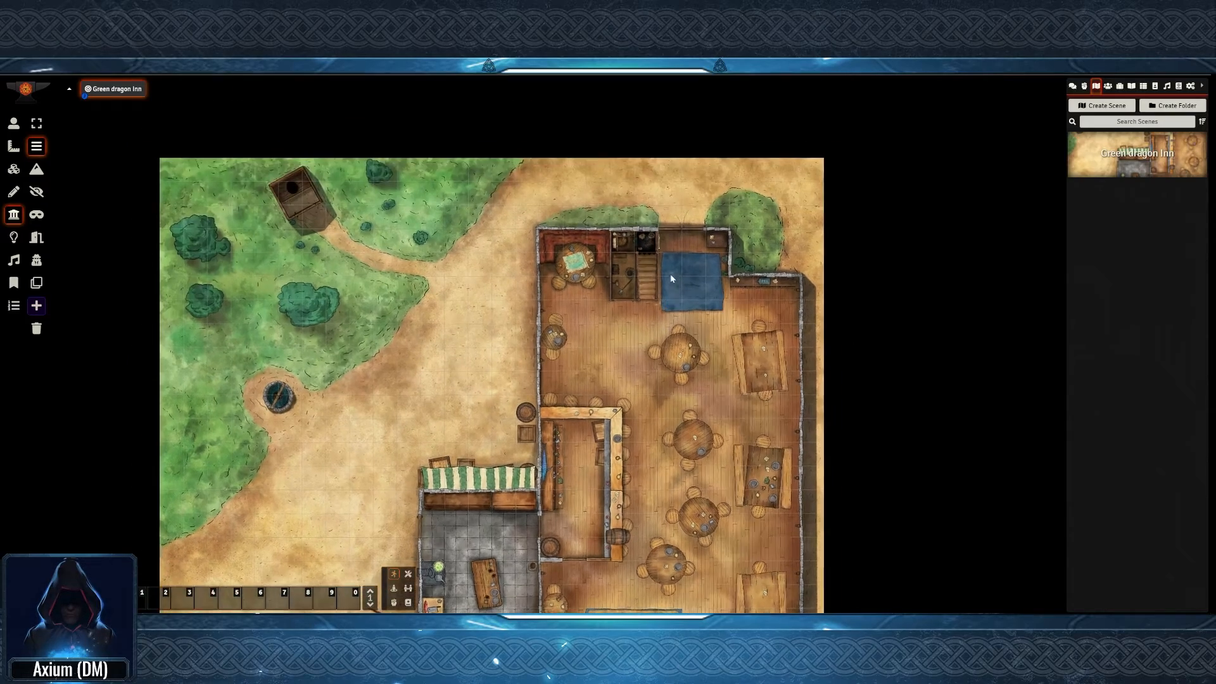
pyautogui.scroll(-1, 670, 277)
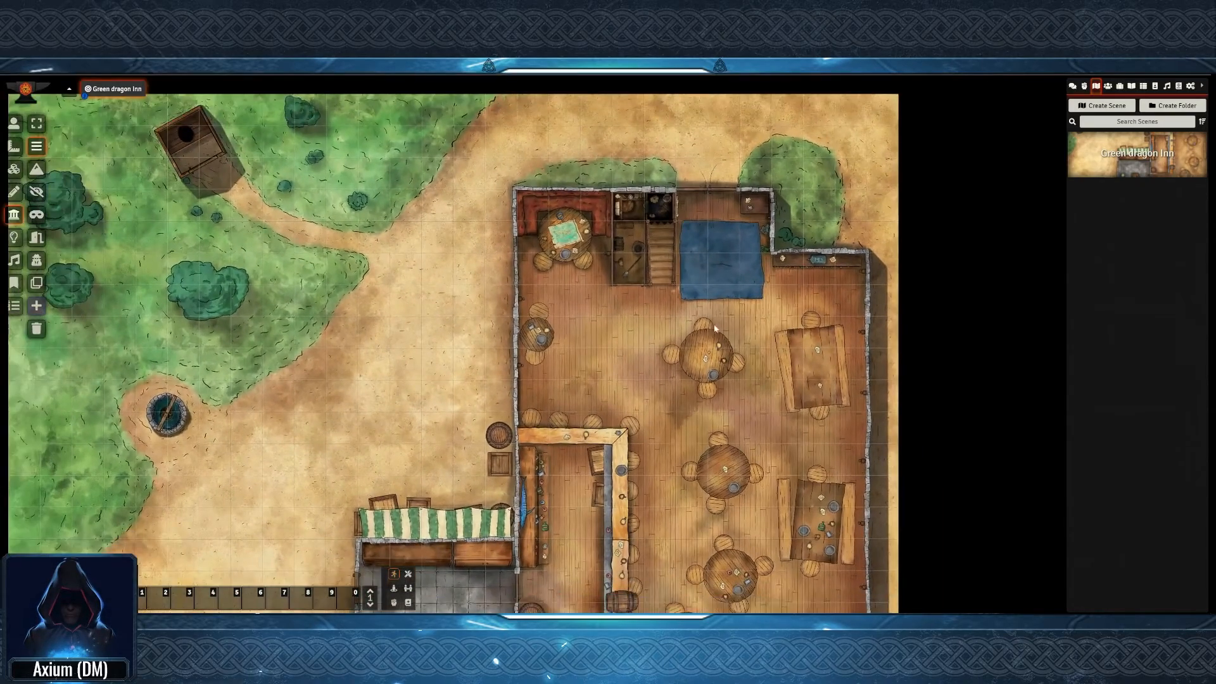
pyautogui.press('Down')
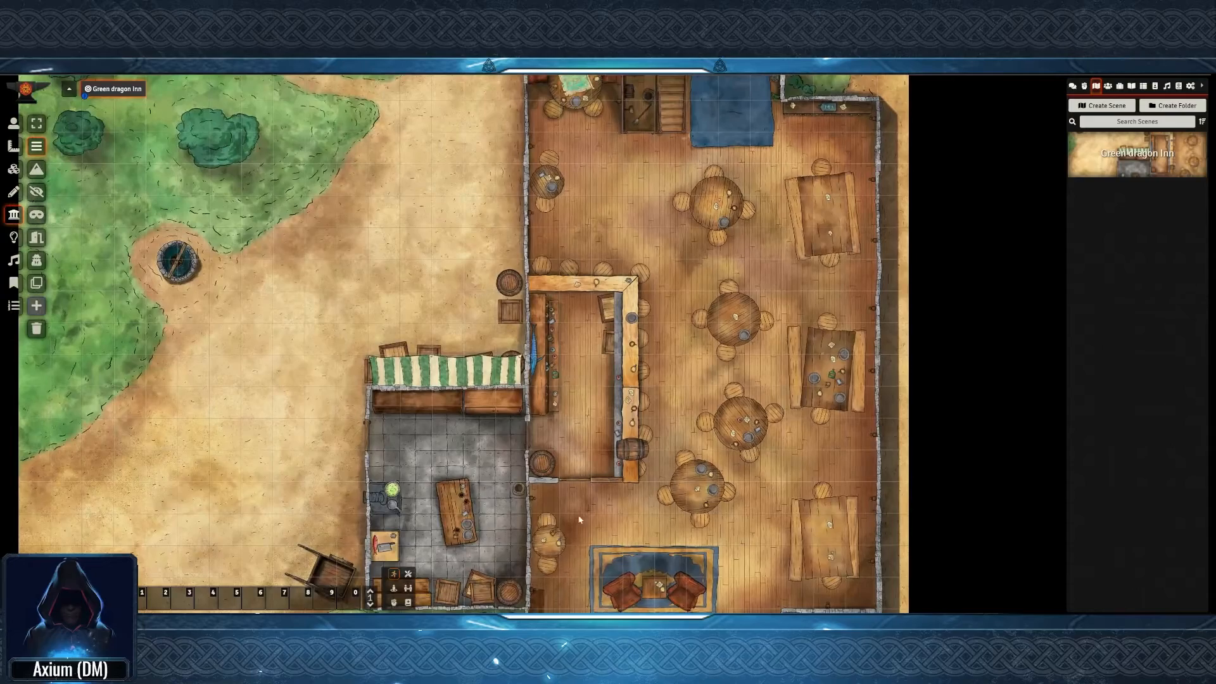
pyautogui.moveTo(579, 519); pyautogui.dragTo(579, 297)
pyautogui.press('Up')
pyautogui.press('Up')
pyautogui.press('Up')
pyautogui.press('Up')
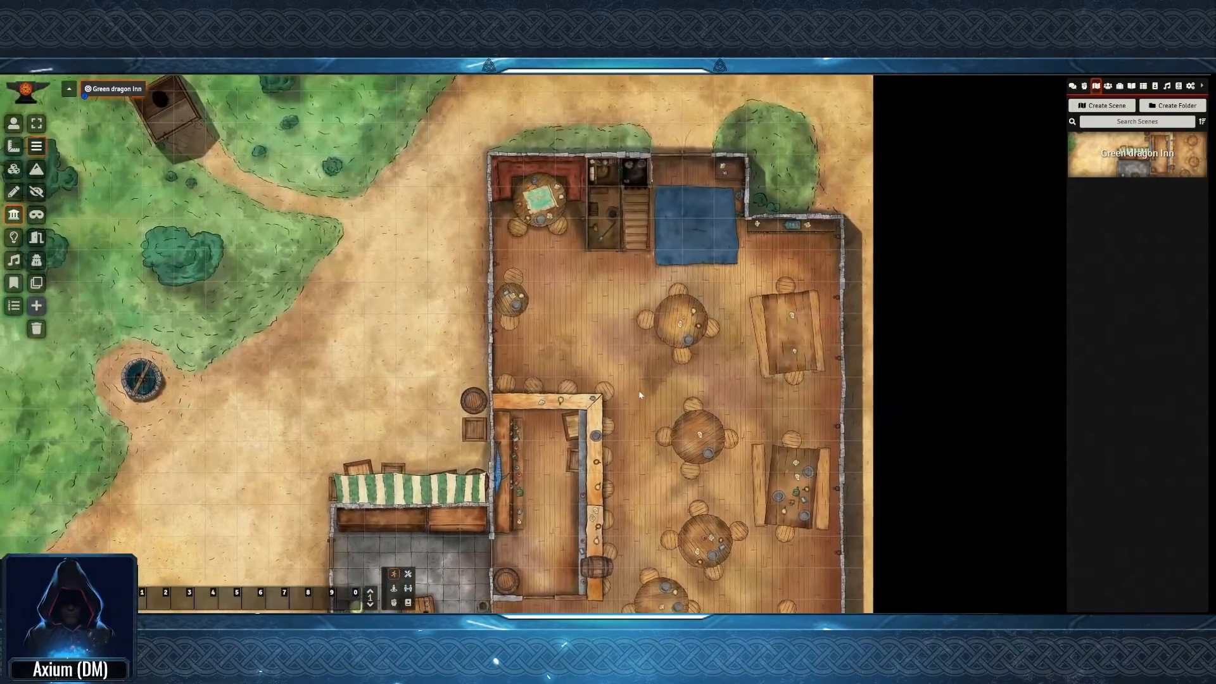
pyautogui.moveTo(640, 394); pyautogui.dragTo(670, 366)
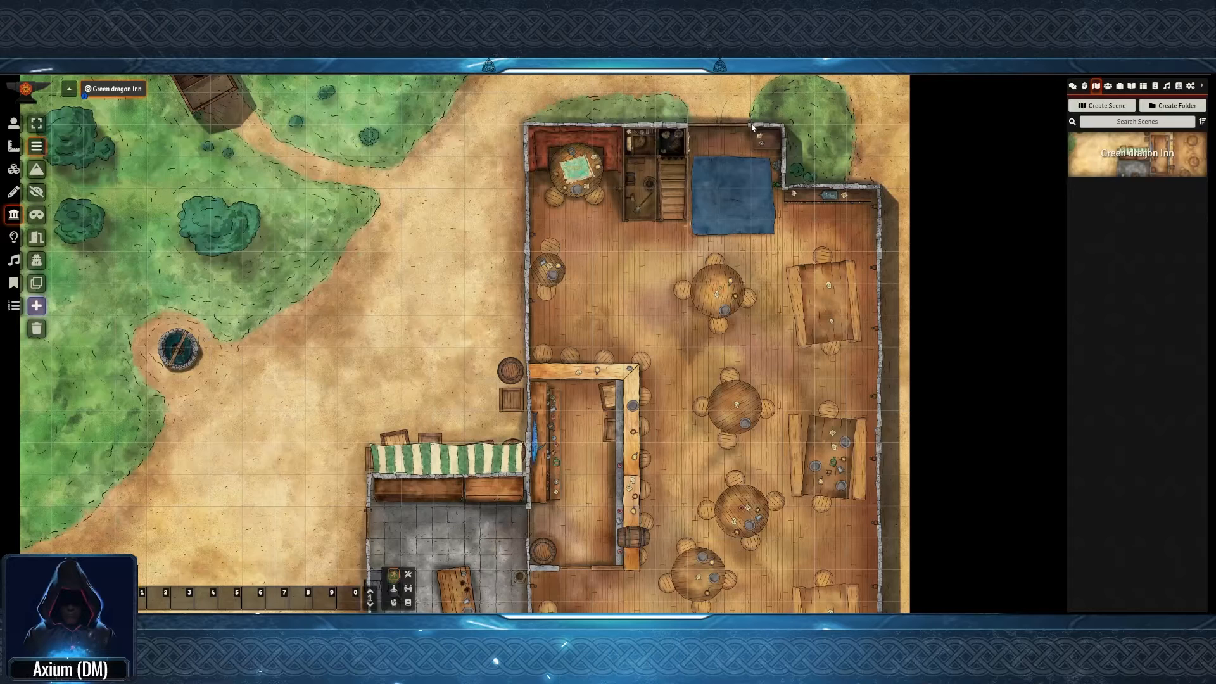
pyautogui.moveTo(752, 126); pyautogui.dragTo(826, 361)
pyautogui.scroll(2, 684, 315)
pyautogui.scroll(-3, 827, 361)
pyautogui.moveTo(636, 392); pyautogui.dragTo(637, 455)
pyautogui.moveTo(636, 455); pyautogui.dragTo(887, 455)
pyautogui.moveTo(887, 454); pyautogui.dragTo(889, 397)
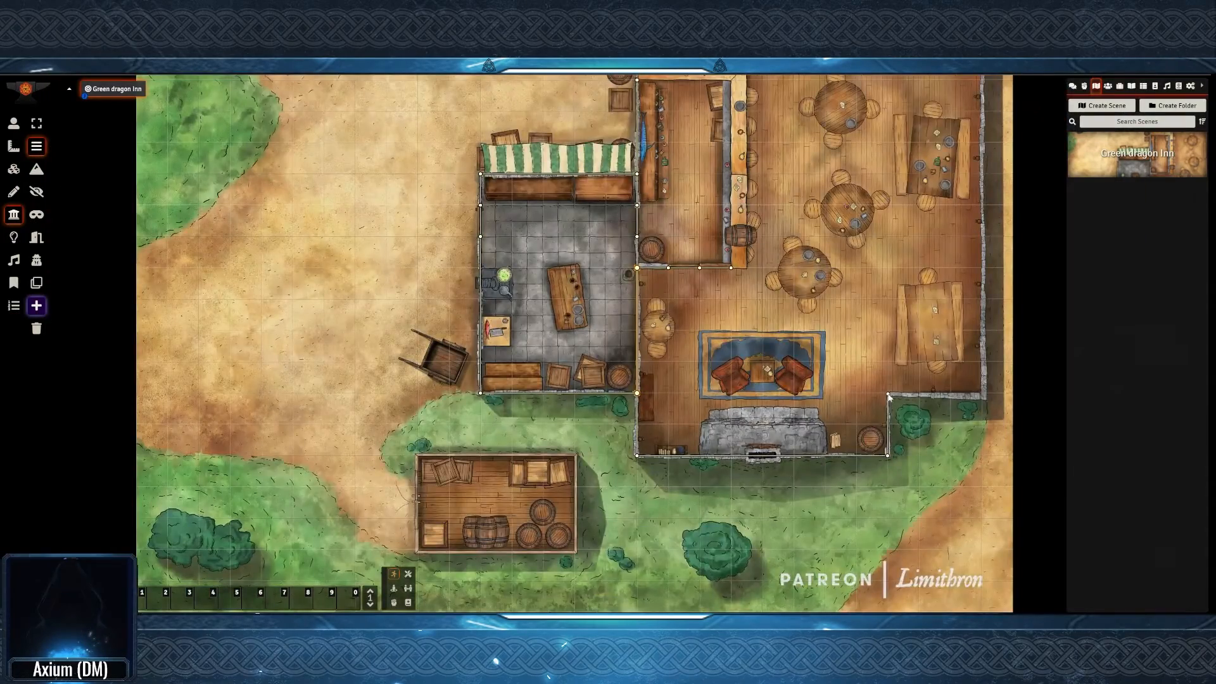
# Turn the wall segments at the entrance above the blue rug and at the bar area's lower opening into doors
pyautogui.scroll(-3, 889, 397)
pyautogui.scroll(4, 501, 416)
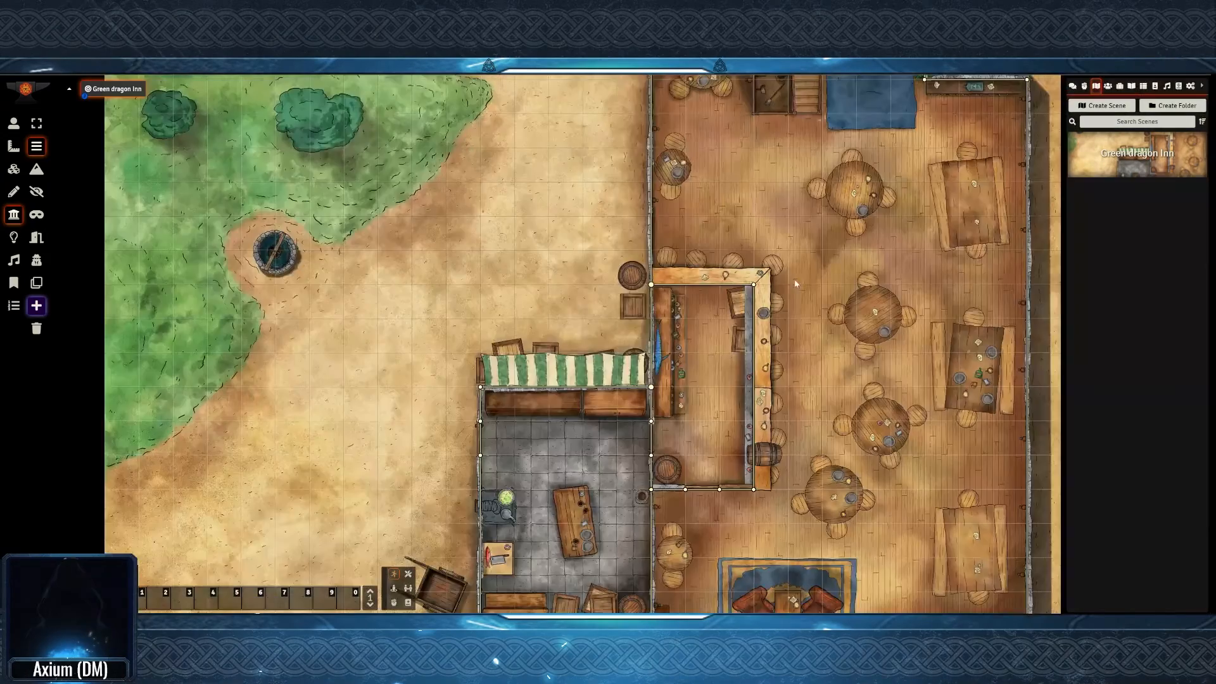
pyautogui.scroll(-2, 793, 404)
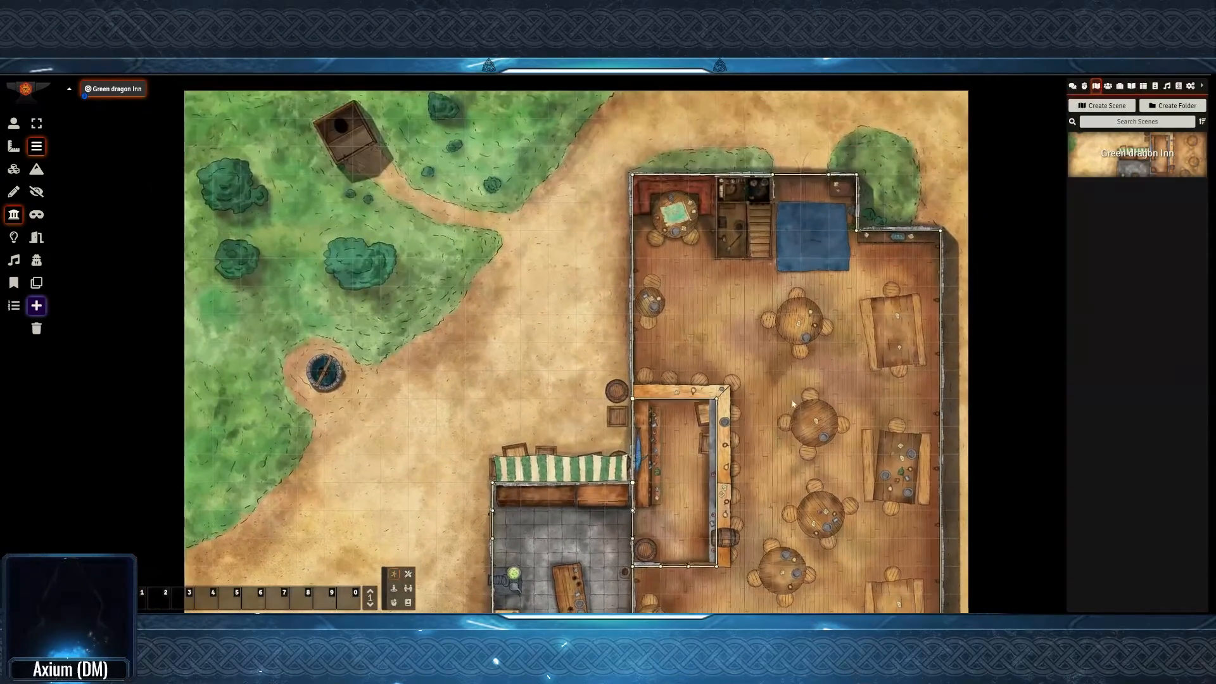
pyautogui.doubleClick(776, 180)
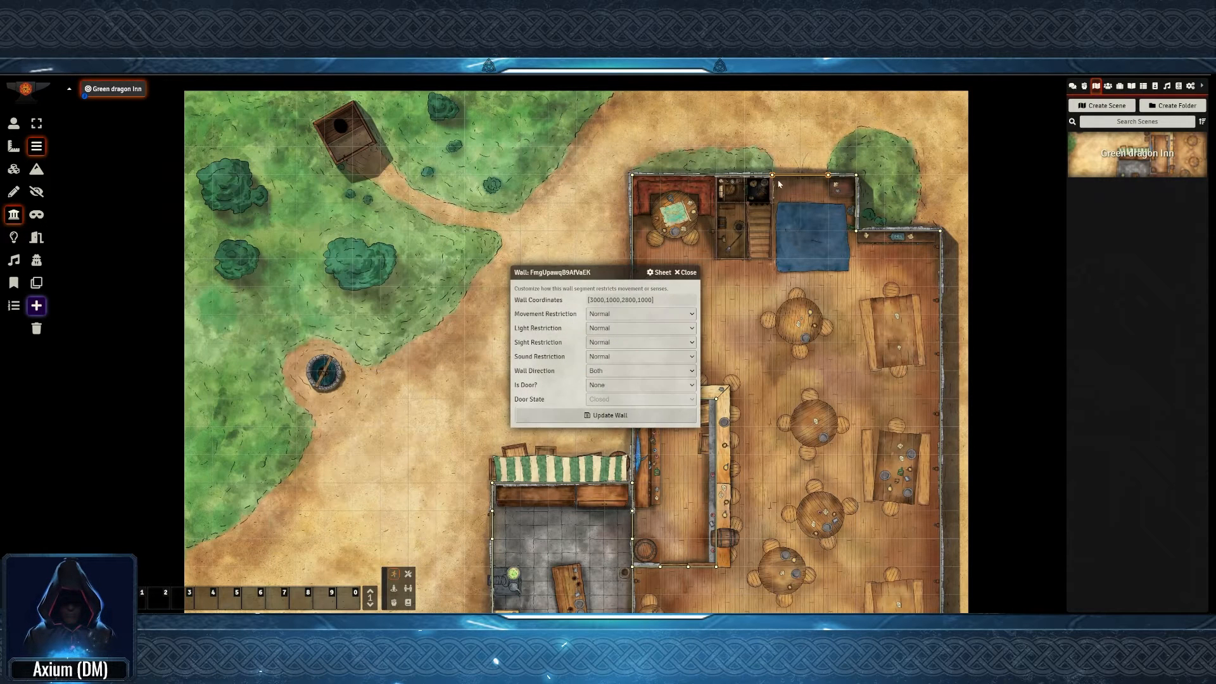
pyautogui.click(606, 415)
pyautogui.press('Down')
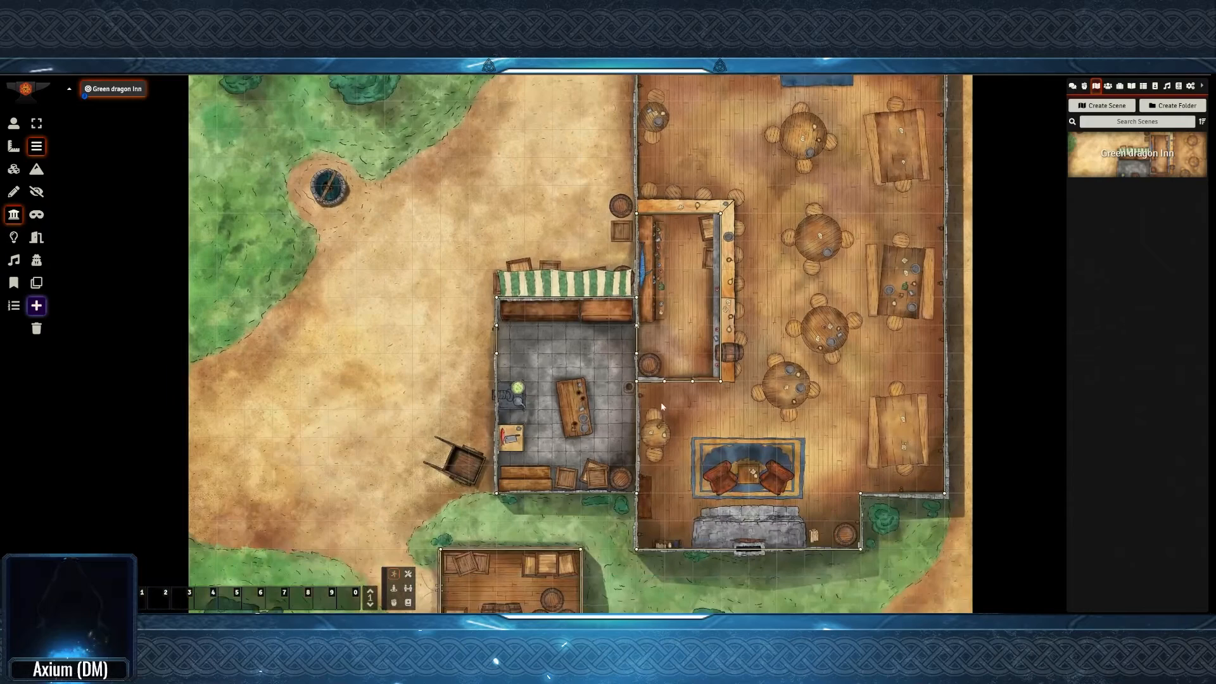
pyautogui.doubleClick(665, 382)
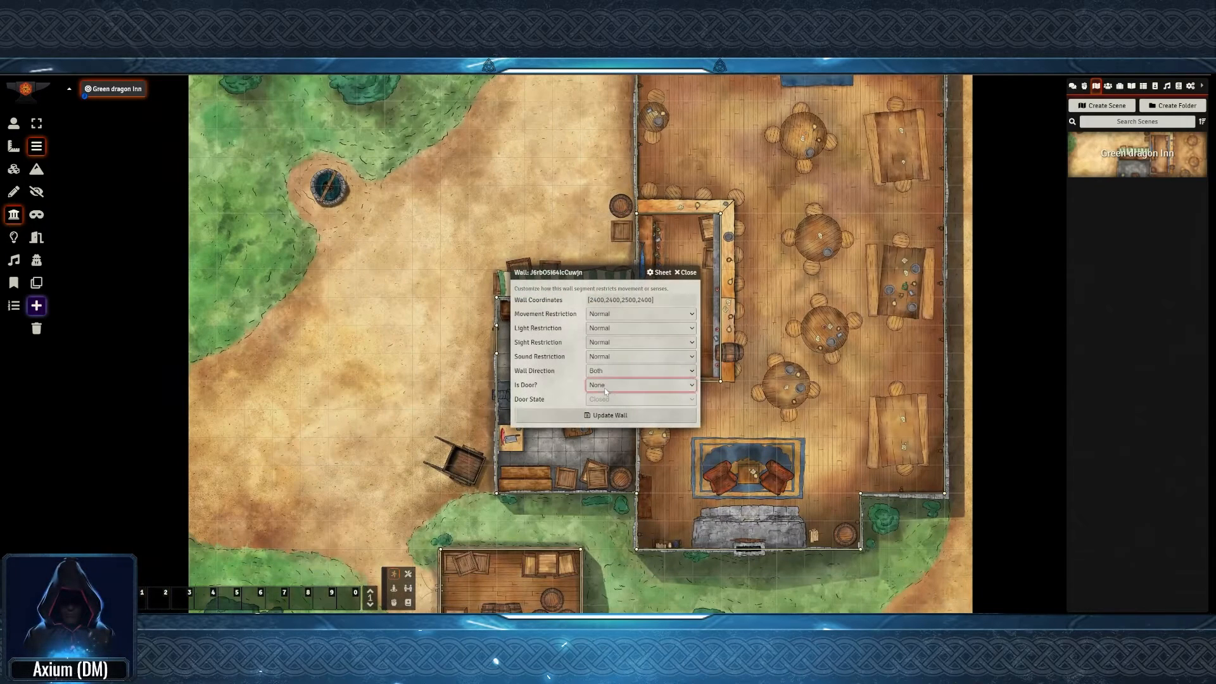
pyautogui.click(599, 414)
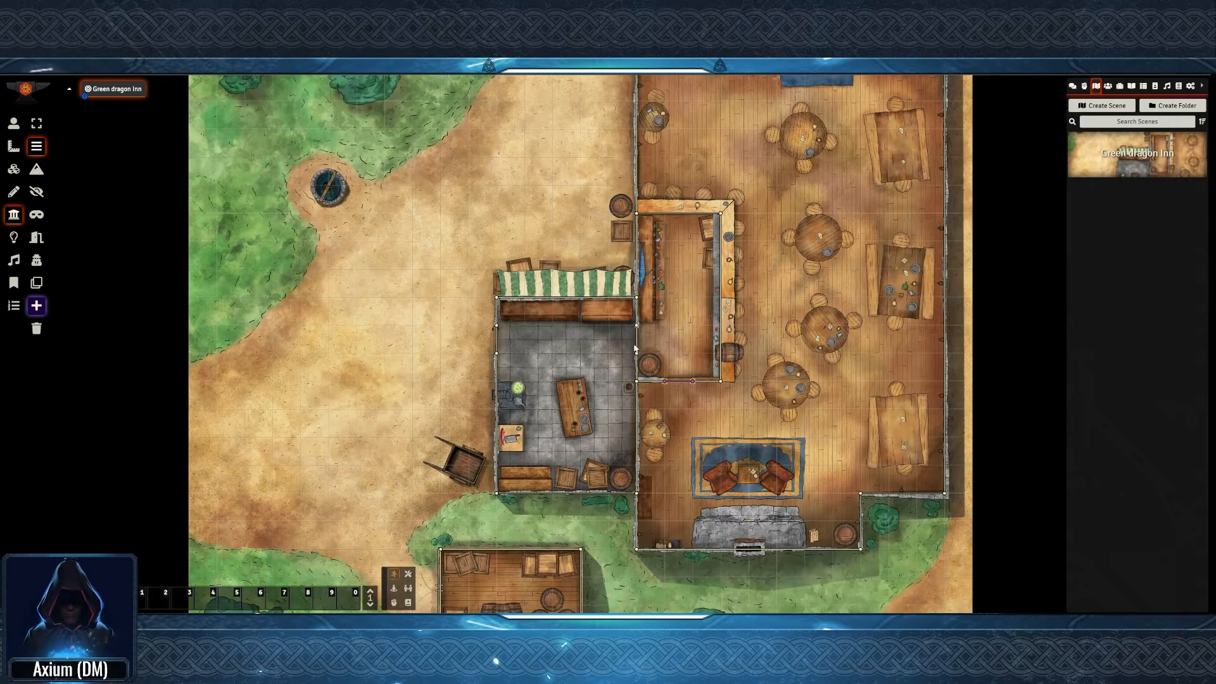
# Turn the wall segments at the openings in the kitchen's east and west walls into doors
pyautogui.doubleClick(637, 329)
pyautogui.click(612, 384)
pyautogui.click(608, 410)
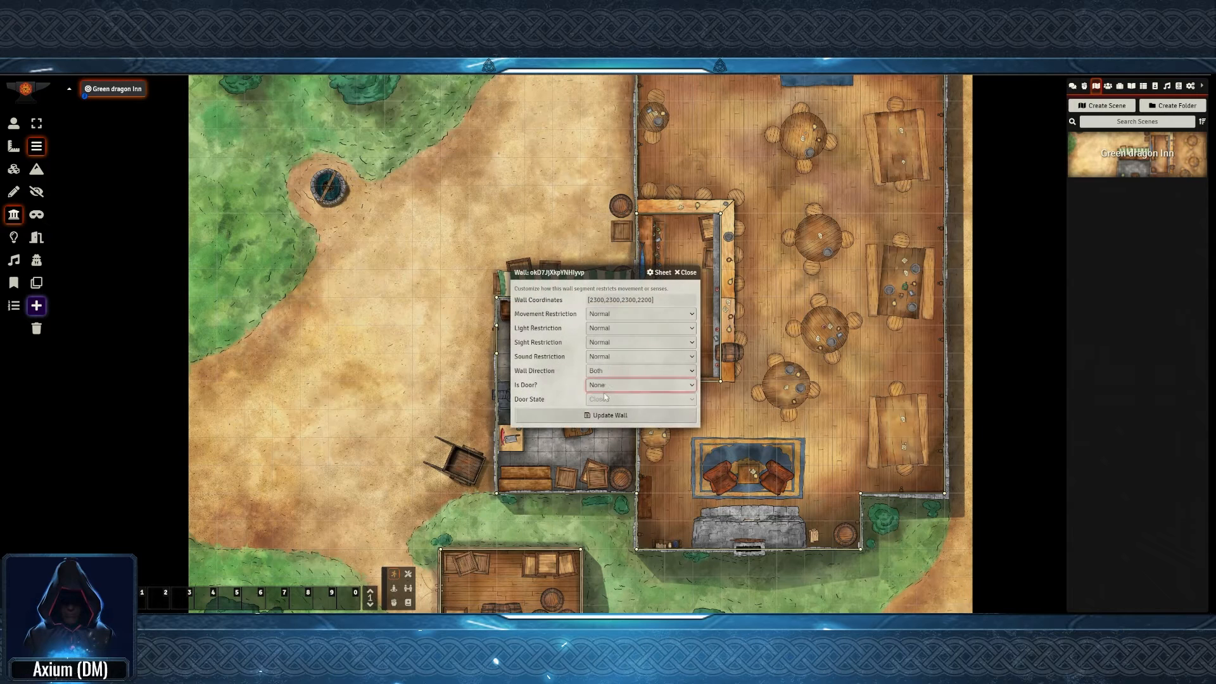
pyautogui.click(593, 420)
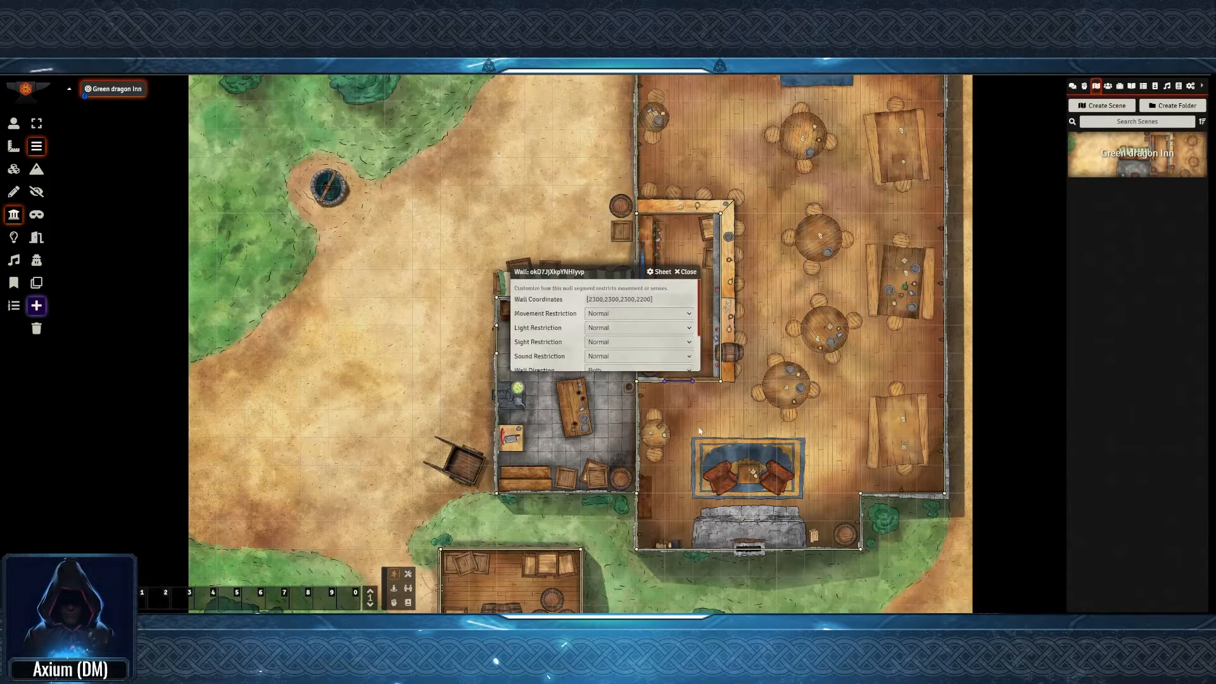
pyautogui.doubleClick(497, 330)
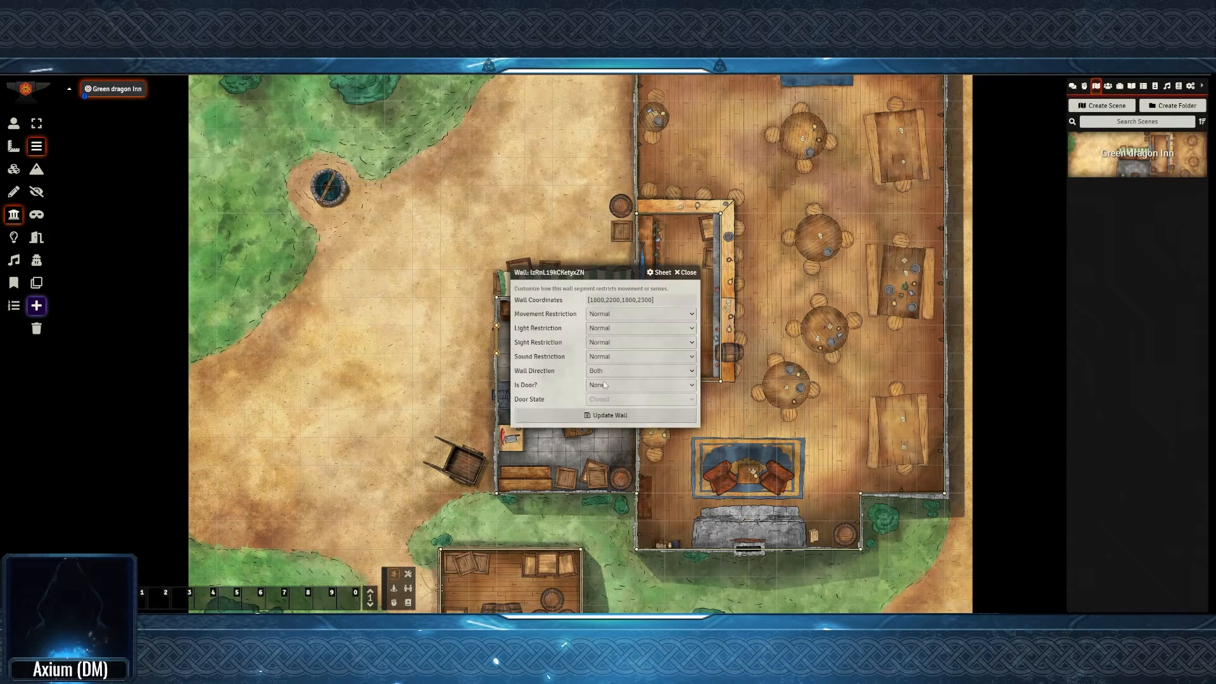
pyautogui.click(605, 415)
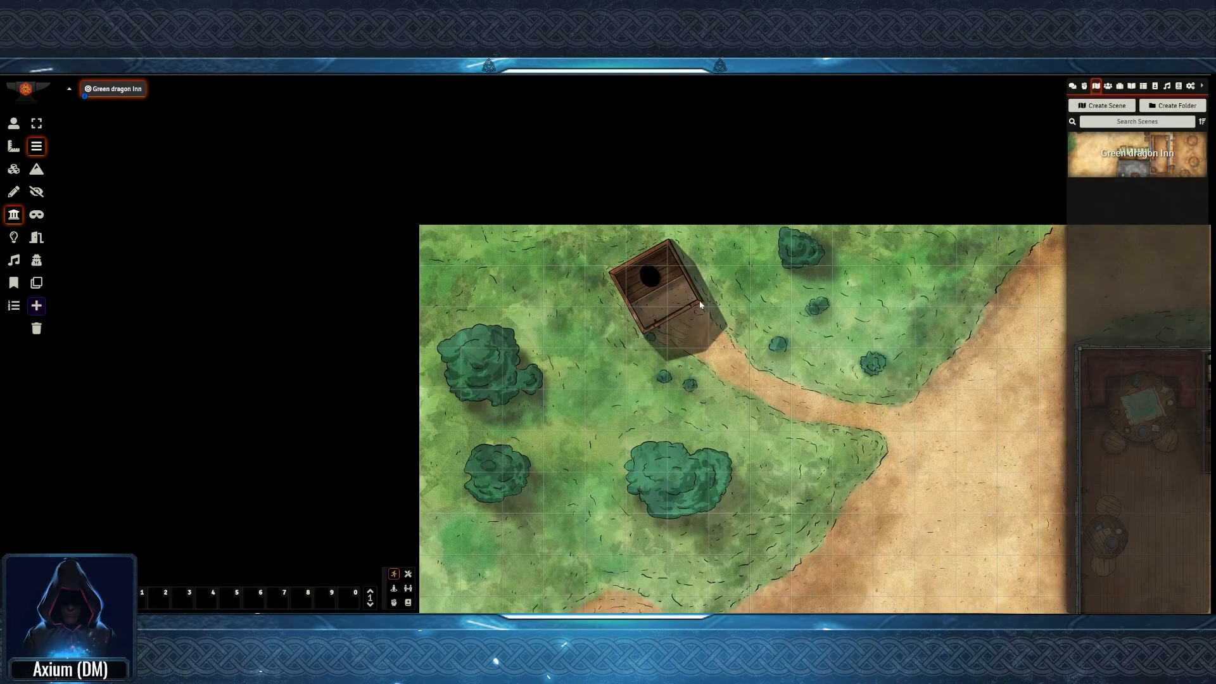
# Enclose the outhouse with walls and make its front side facing the path a door
pyautogui.moveTo(699, 302)
pyautogui.mouseDown()
pyautogui.moveTo(671, 244)
pyautogui.moveTo(610, 271)
pyautogui.moveTo(641, 333)
pyautogui.moveTo(659, 336)
pyautogui.moveTo(696, 304)
pyautogui.mouseUp()
pyautogui.doubleClick(644, 333)
pyautogui.press('Escape')
pyautogui.scroll(-1, 708, 489)
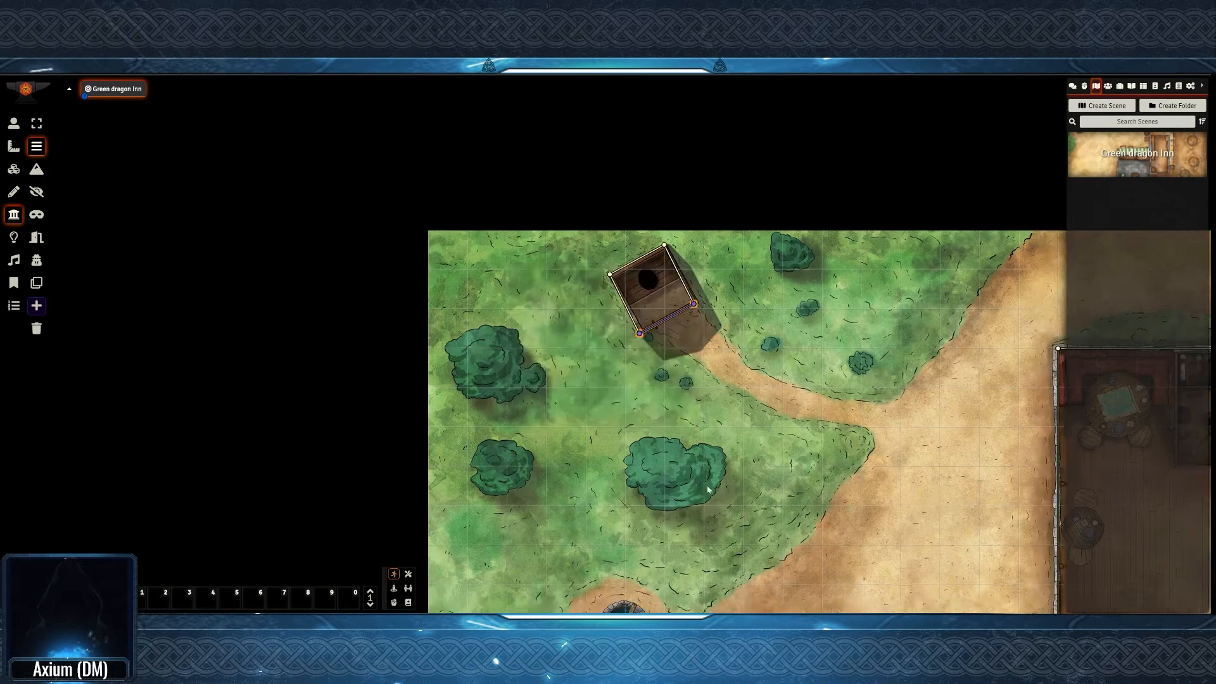
pyautogui.scroll(-3, 652, 291)
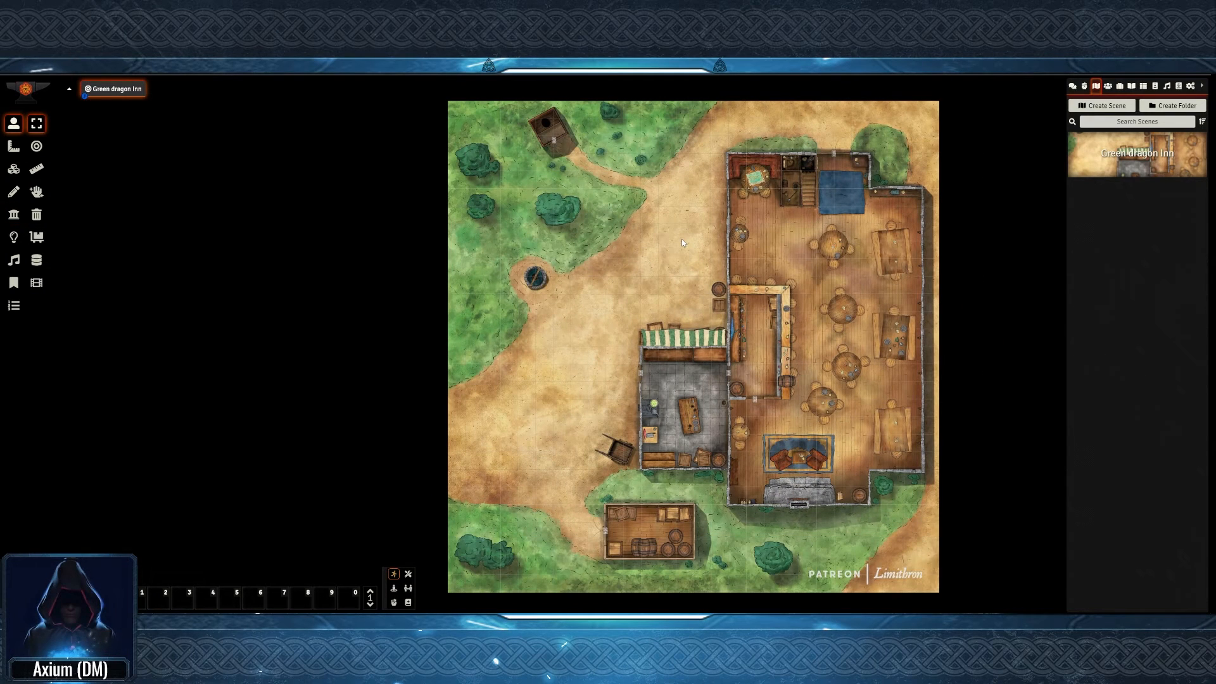
# Place a Commoner from the Monsters (SRD) compendium beside a round table in the main room, and show the world's actors
pyautogui.click(1107, 86)
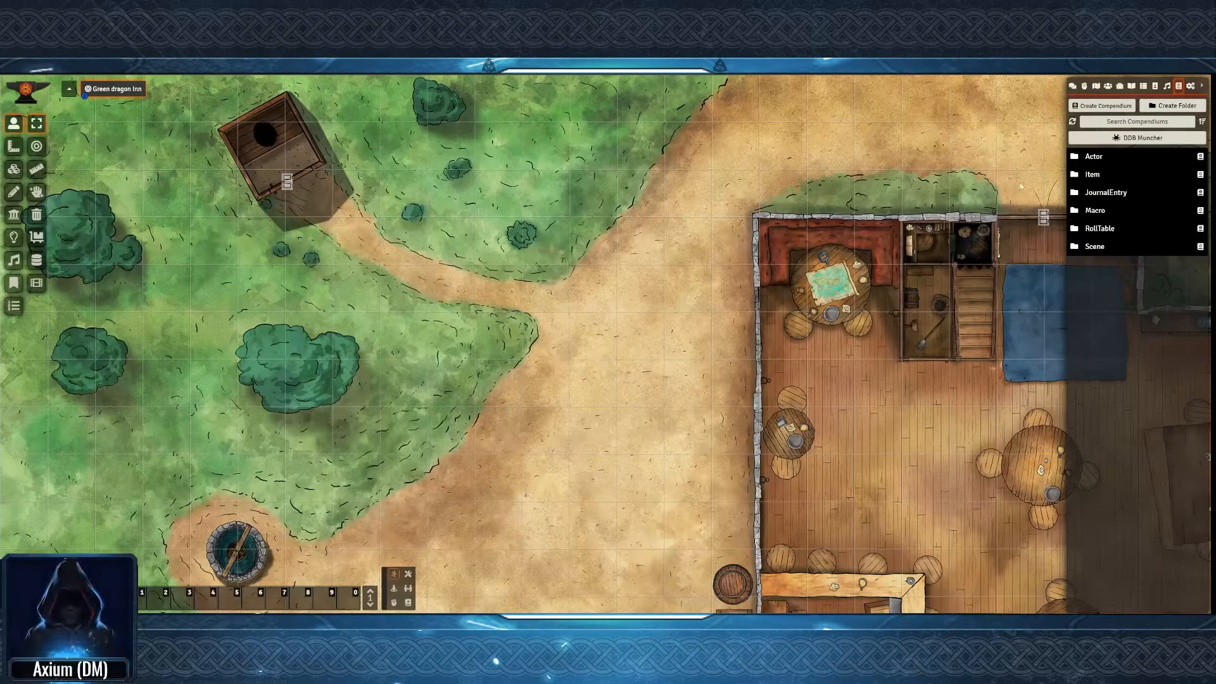
pyautogui.click(1094, 157)
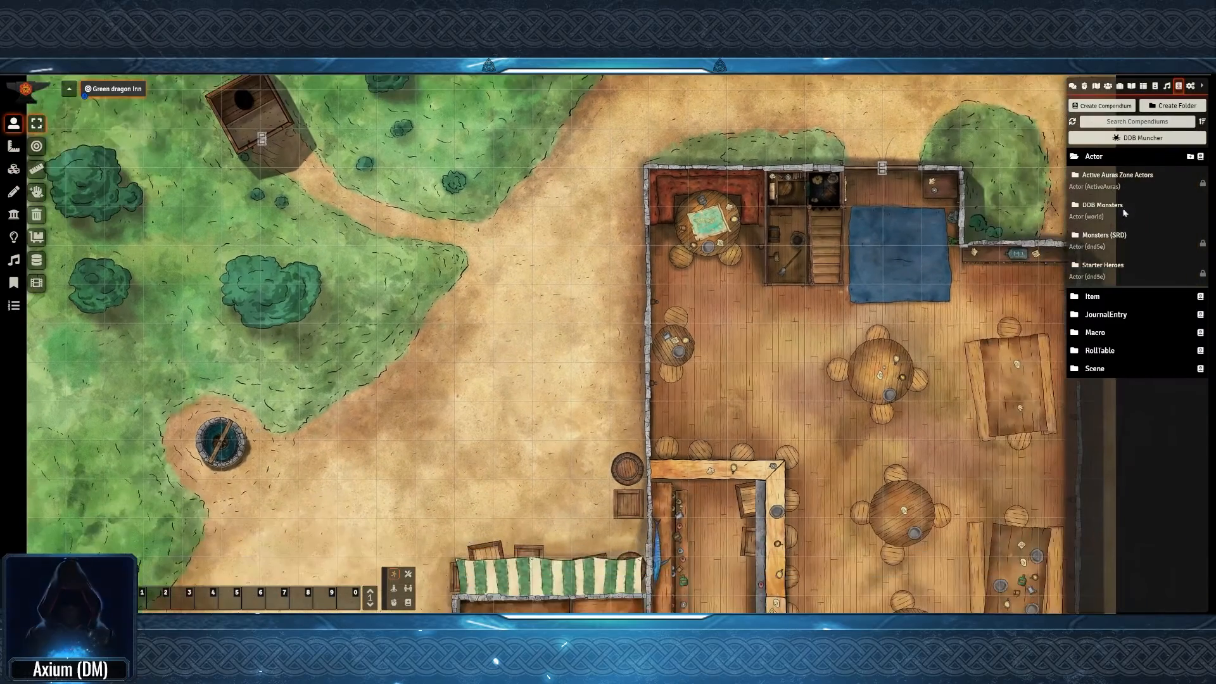
pyautogui.click(1104, 235)
pyautogui.click(190, 134)
pyautogui.write('com')
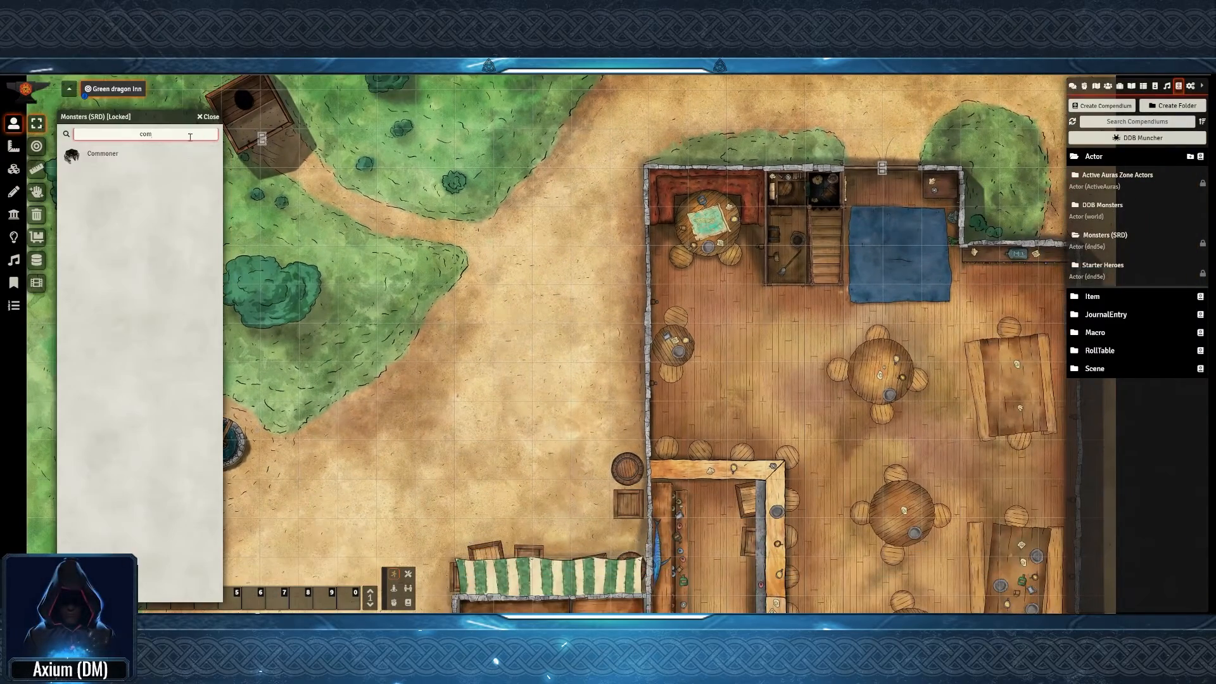
pyautogui.moveTo(125, 160); pyautogui.dragTo(841, 380)
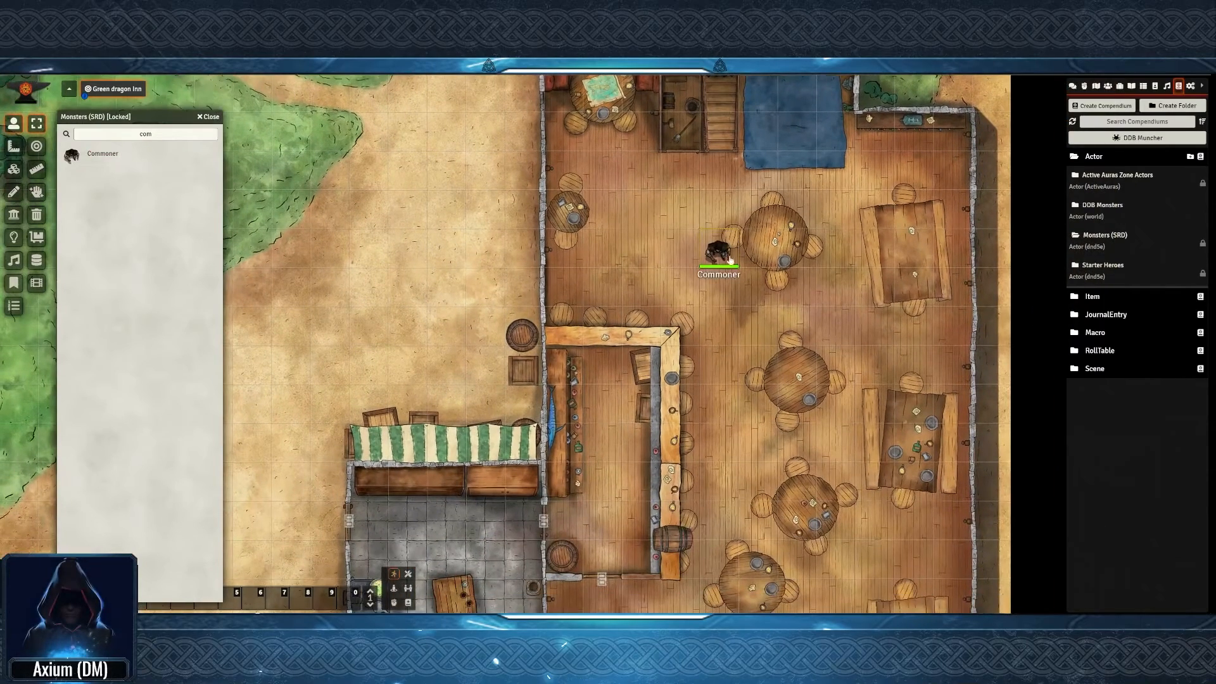
pyautogui.press('Escape')
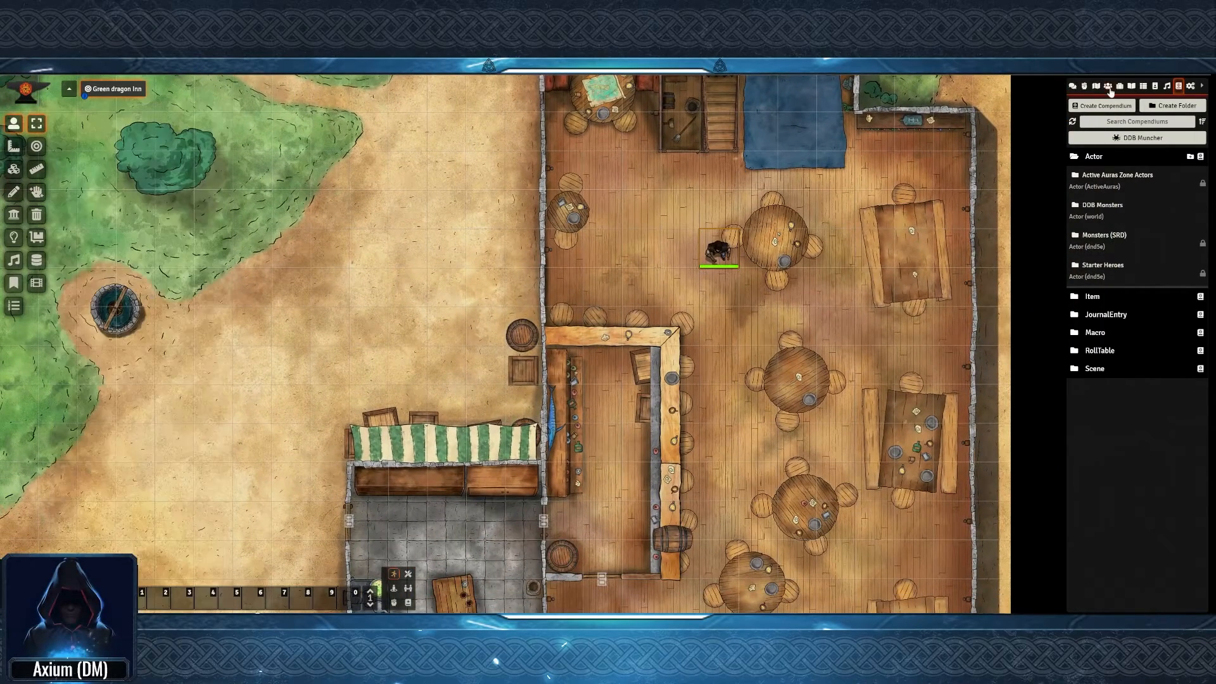
pyautogui.click(1107, 86)
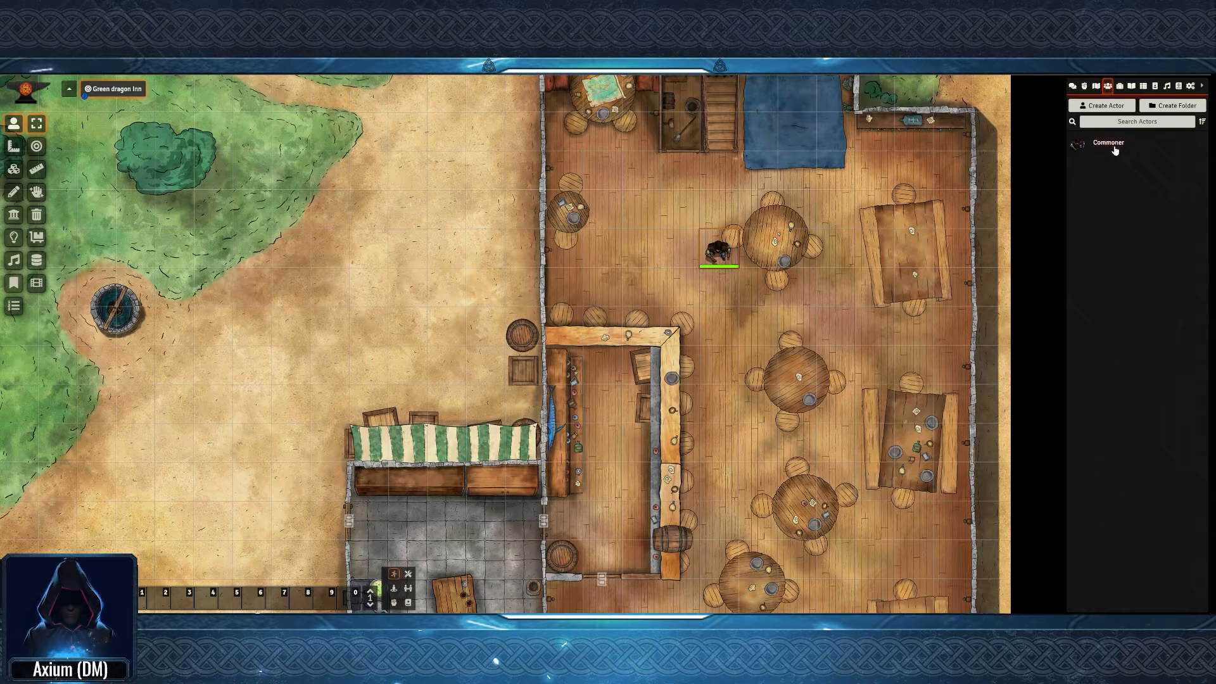
# Place a second Commoner at the table below the first, and paste copies behind the bar and around the other tables in the main room
pyautogui.moveTo(1101, 150); pyautogui.dragTo(837, 375)
pyautogui.click(835, 369)
pyautogui.hotkey('ctrl', 'c')
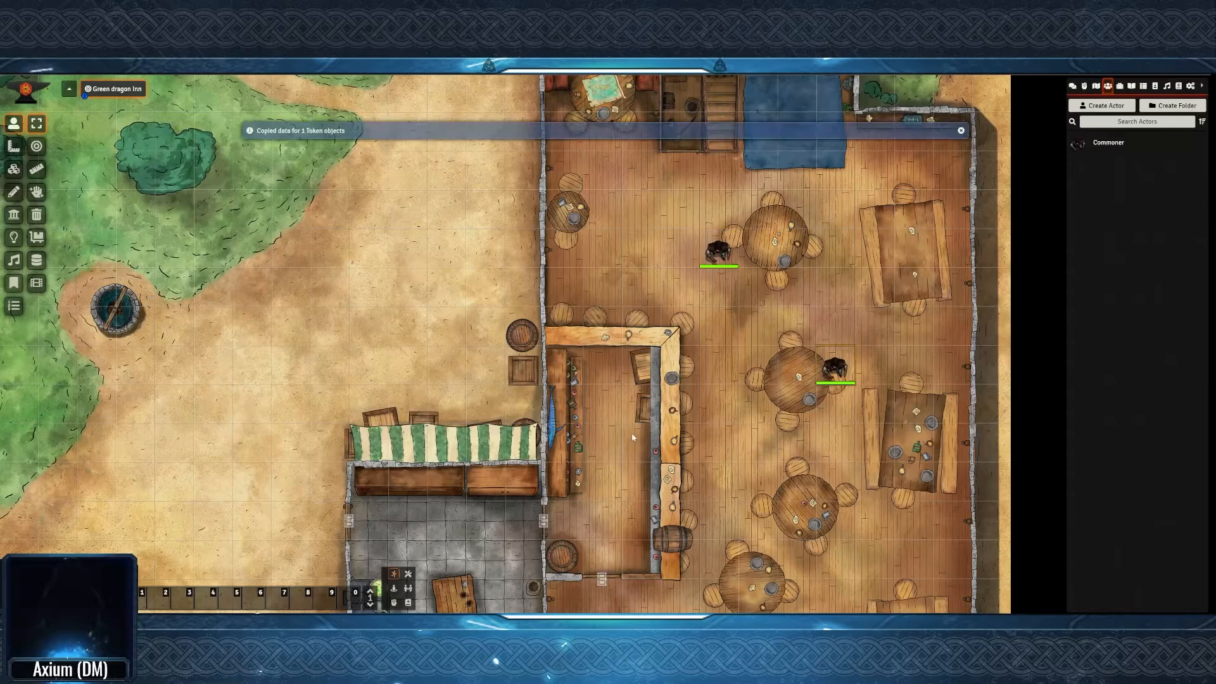
pyautogui.hotkey('ctrl', 'v')
pyautogui.hotkey('ctrl', 'v')
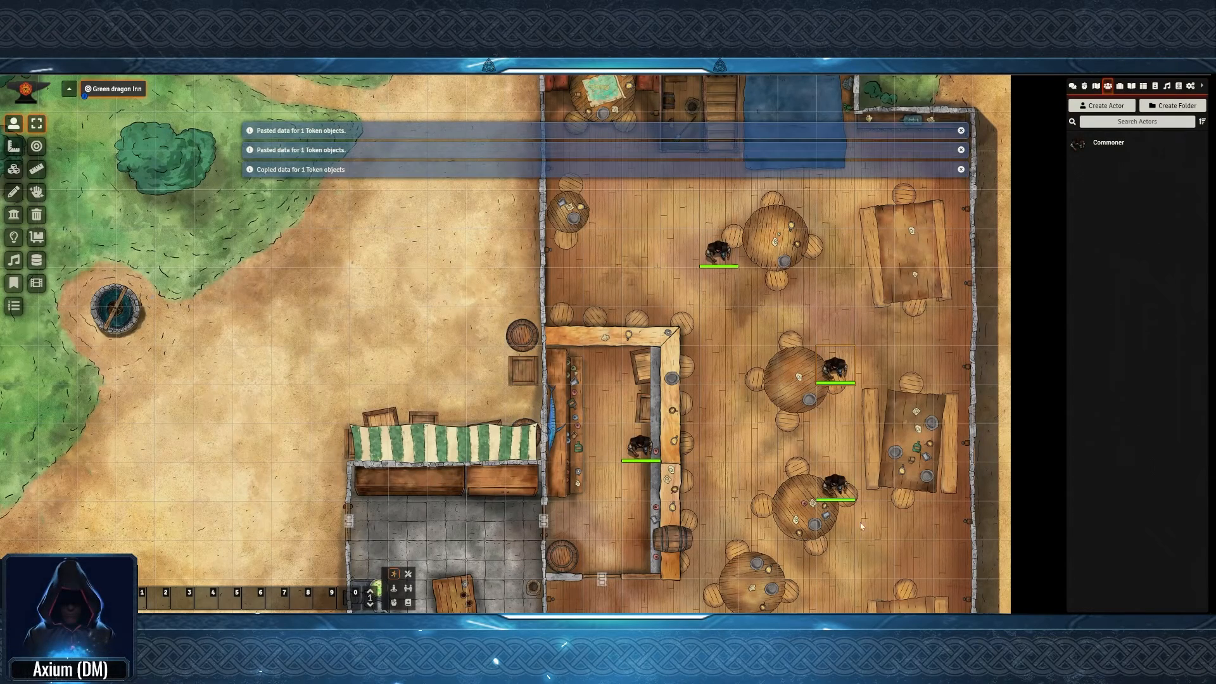
pyautogui.scroll(-4, 861, 525)
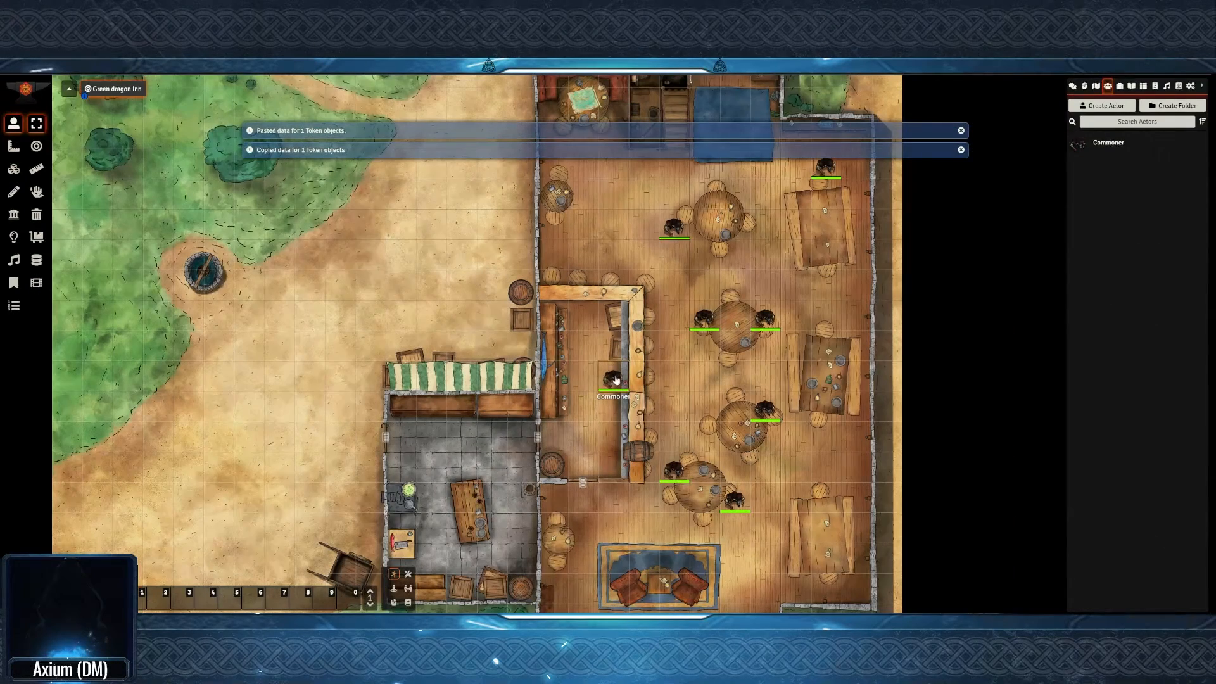
pyautogui.click(704, 320)
pyautogui.scroll(4, 704, 322)
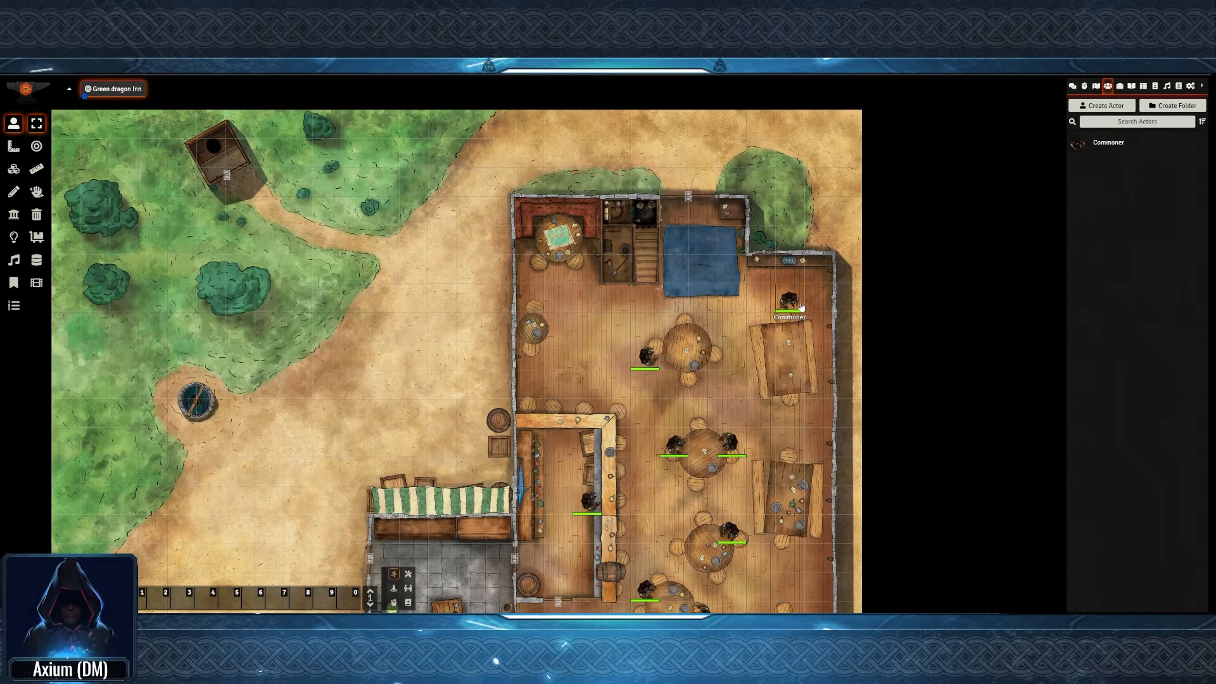
# Paste a copy of the Commoner token outside the inn, just above the main entrance, and make it hidden from players
pyautogui.hotkey('ctrl', 'c')
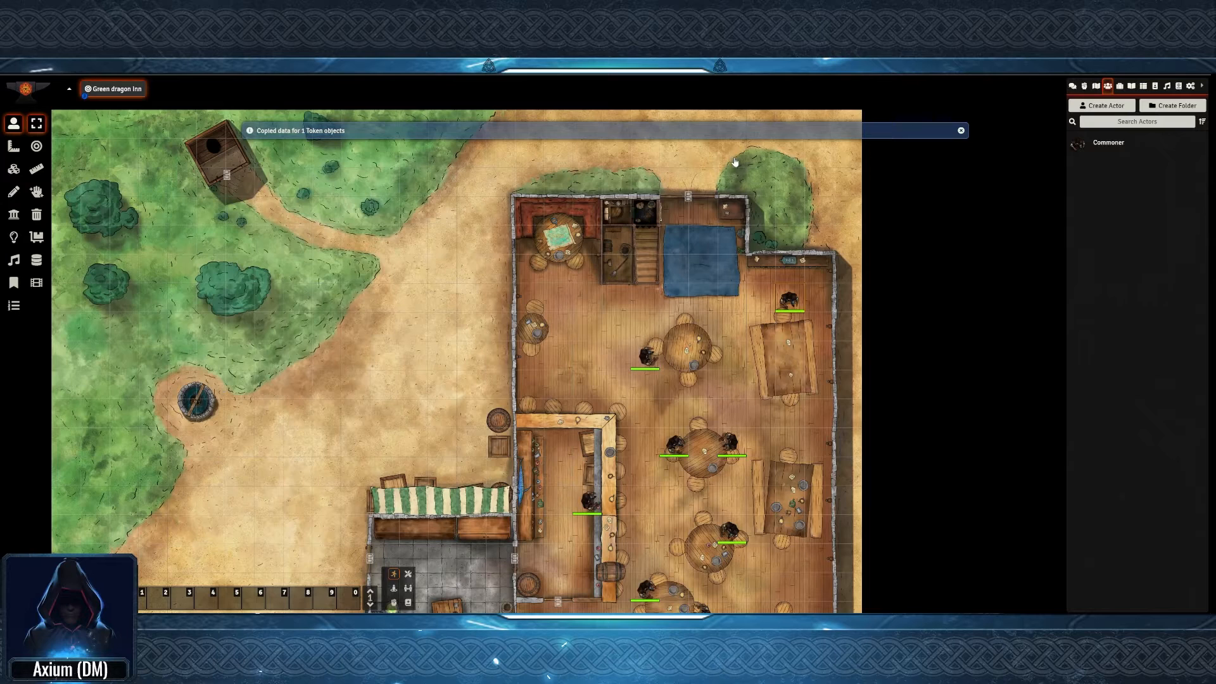
pyautogui.hotkey('ctrl', 'v')
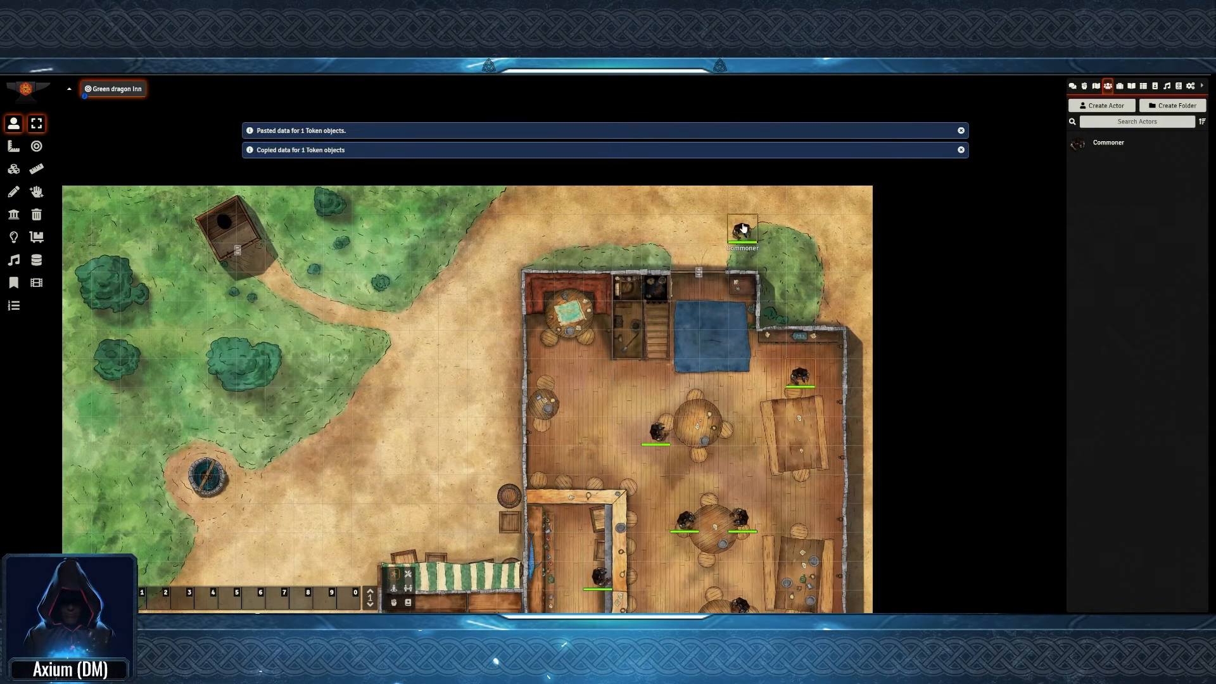
pyautogui.rightClick(745, 232)
pyautogui.click(766, 212)
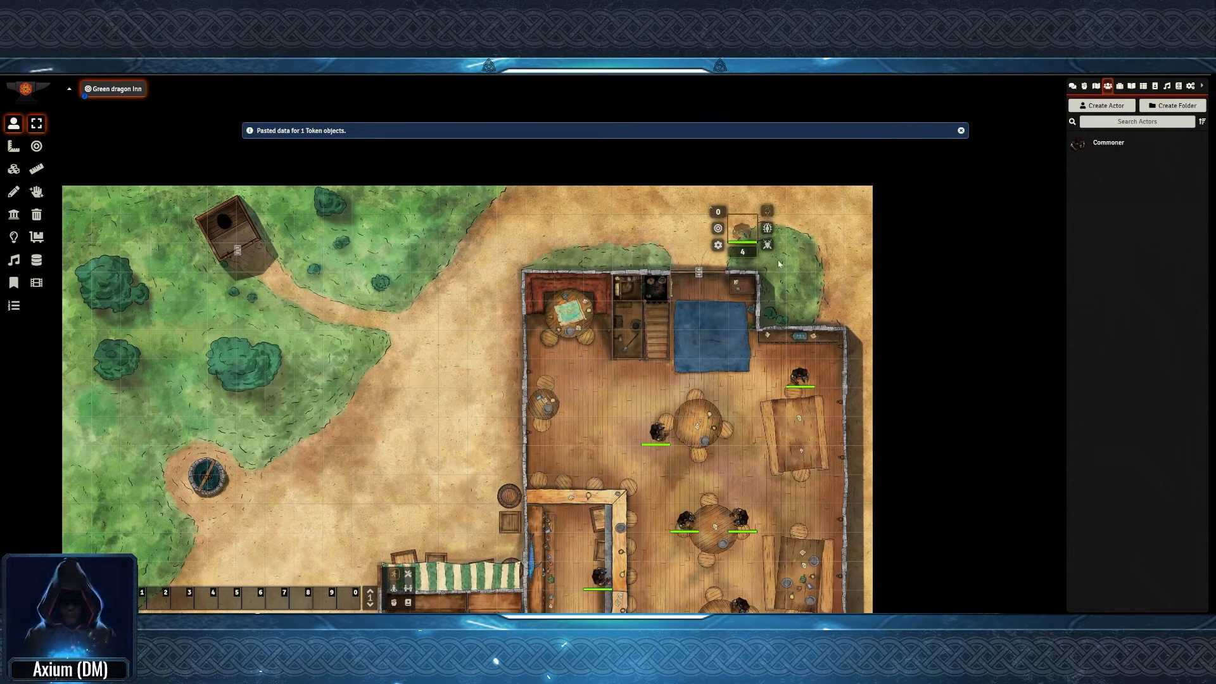
# Copy a Commoner token and paste it in front of the upper end of the bar counter
pyautogui.press('Down')
pyautogui.press('Down')
pyautogui.press('Down')
pyautogui.press('Left')
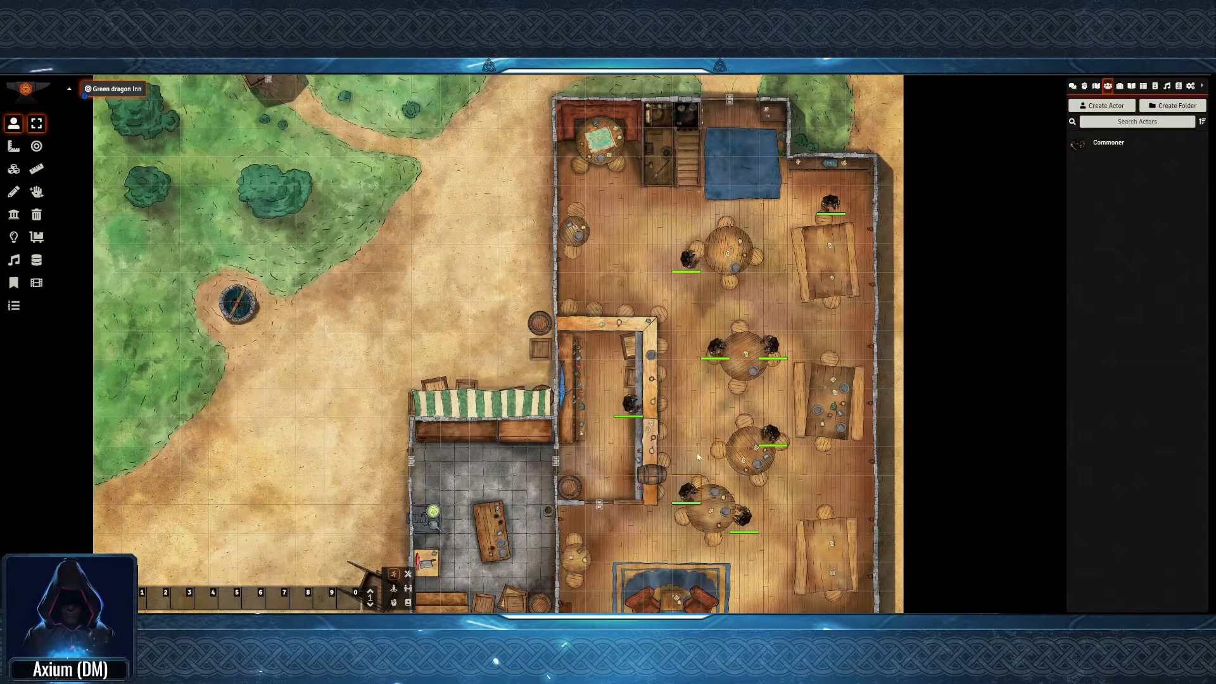
pyautogui.hotkey('ctrl', 'c')
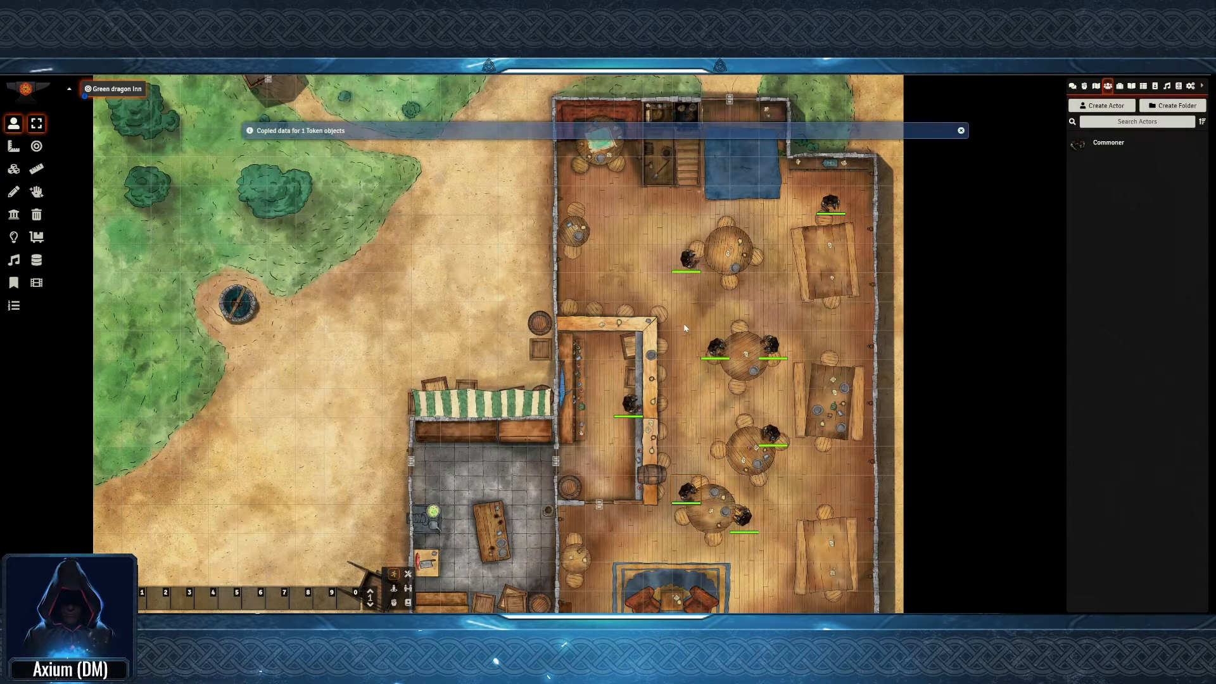
pyautogui.hotkey('ctrl', 'v')
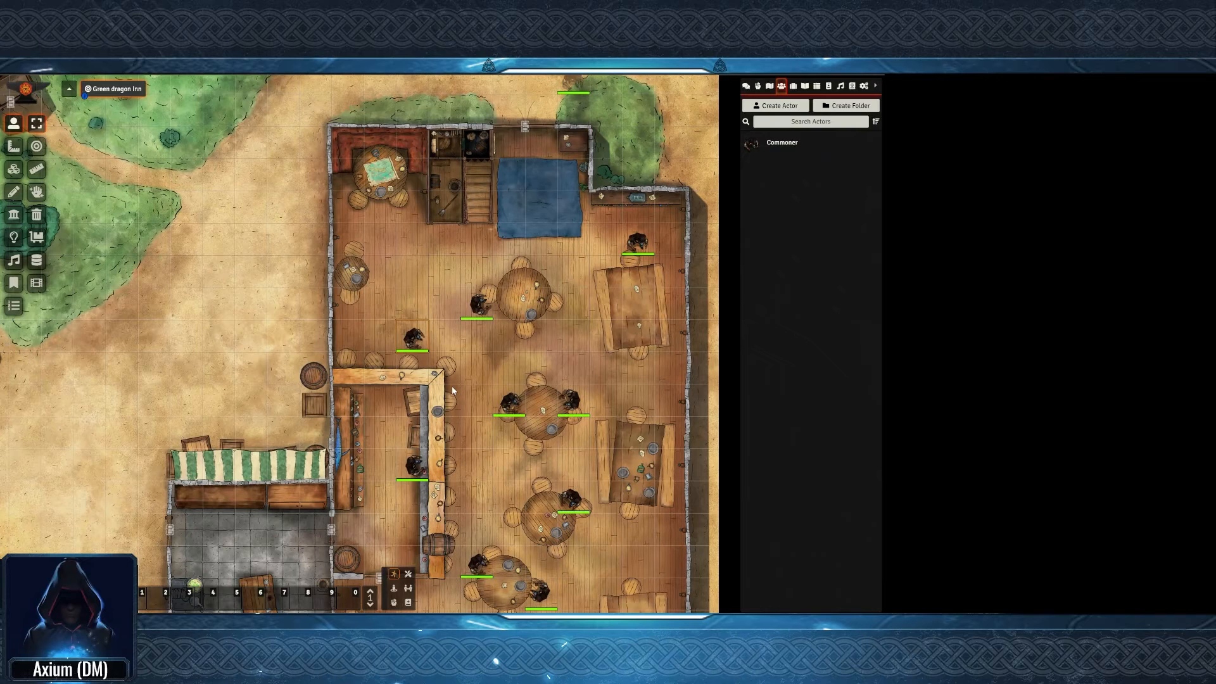
# Rename the Commoner token above the bar counter as the serving boy, and set its name to show at all times
pyautogui.rightClick(415, 338)
pyautogui.click(385, 354)
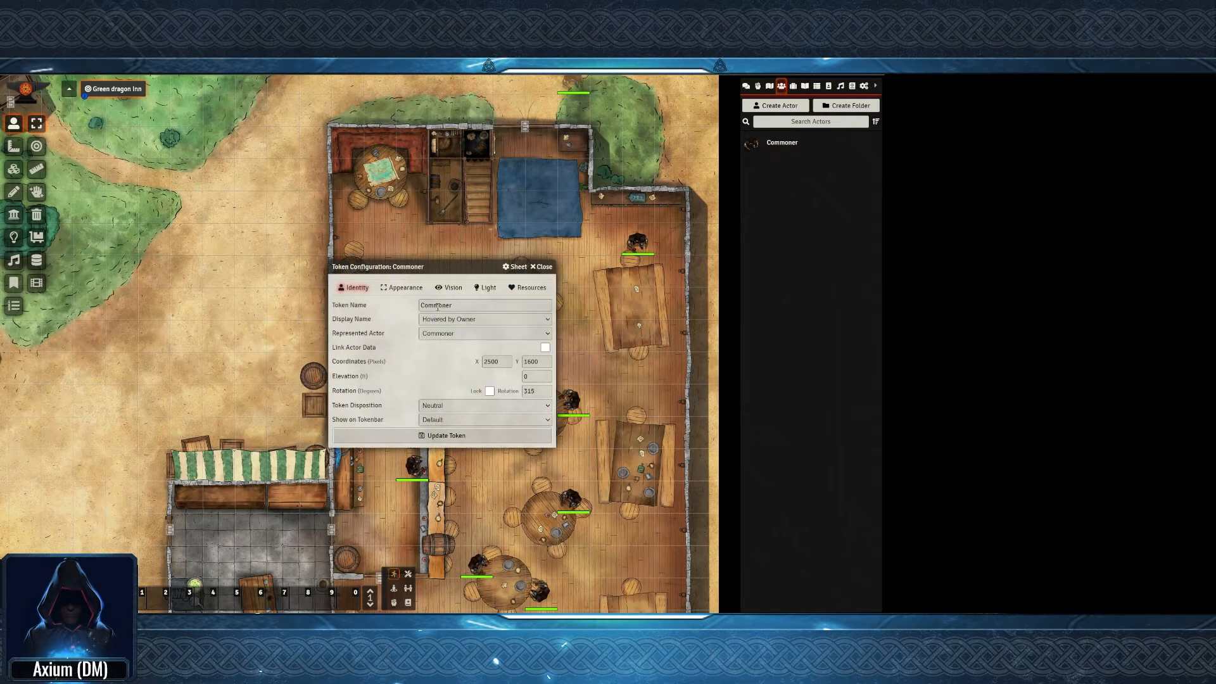
pyautogui.moveTo(424, 259); pyautogui.dragTo(282, 258)
pyautogui.doubleClick(267, 296)
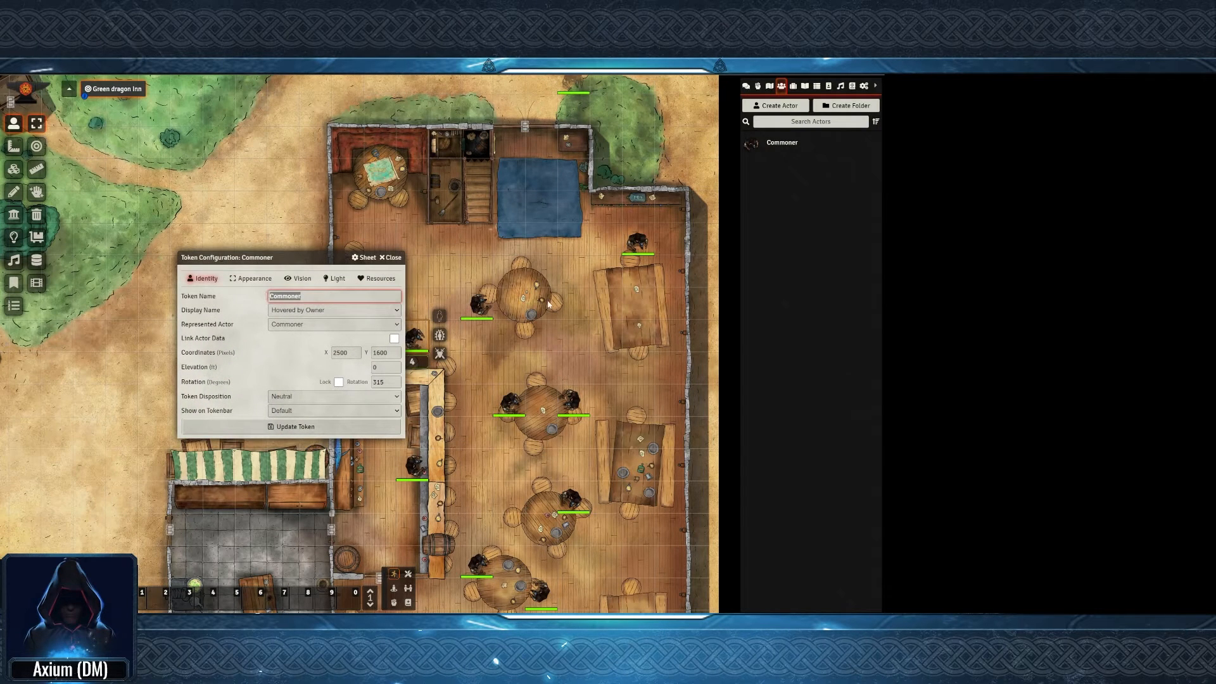
pyautogui.hotkey('ctrl', 'v')
pyautogui.click(203, 283)
pyautogui.click(308, 311)
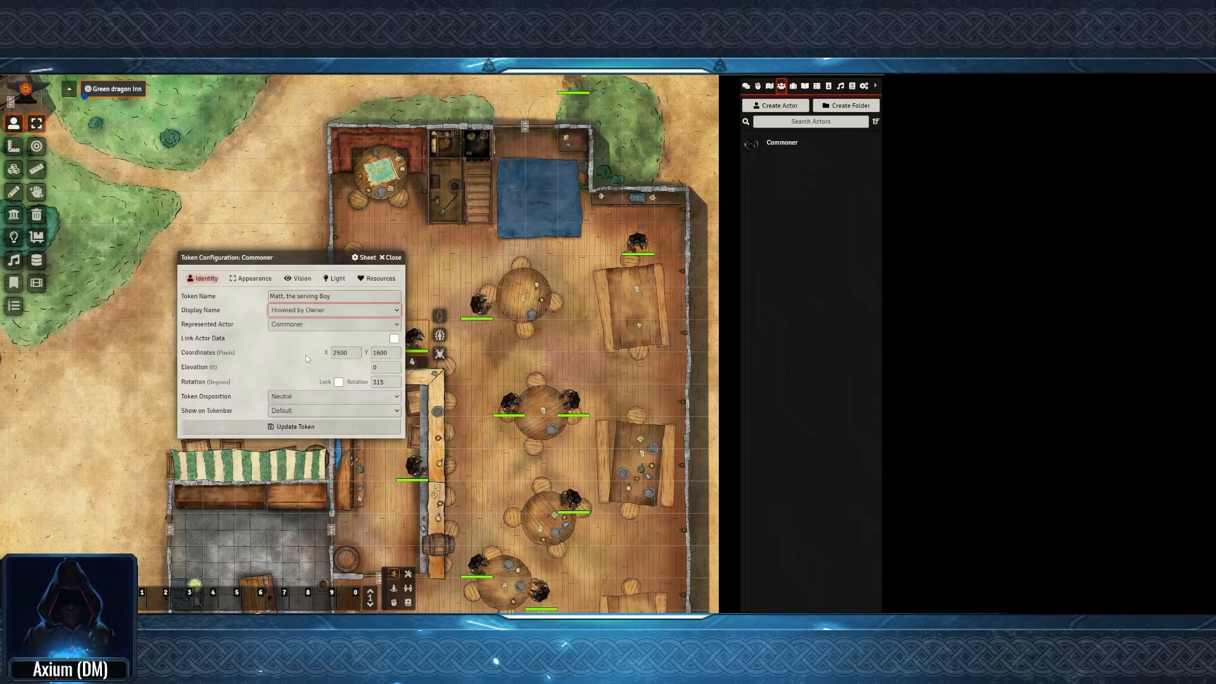
pyautogui.click(297, 427)
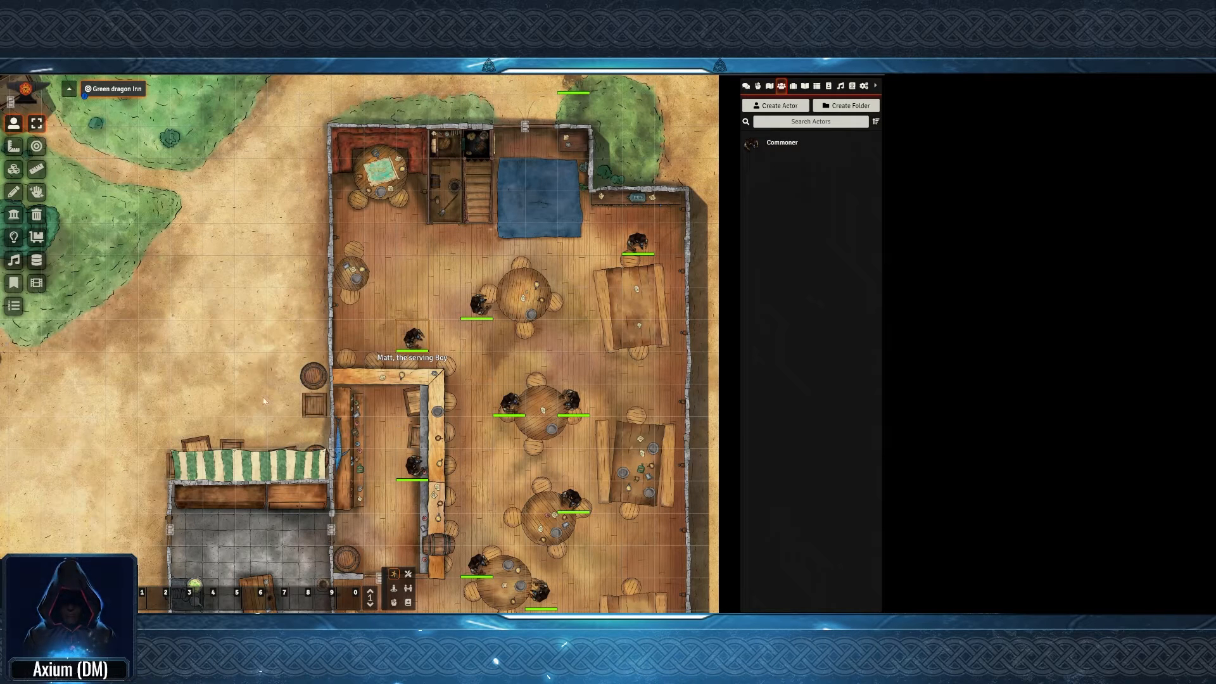
# Rename the hidden Commoner token outside the entrance as the blacksmith, and set its name to show at all times
pyautogui.scroll(1, 412, 384)
pyautogui.rightClick(543, 147)
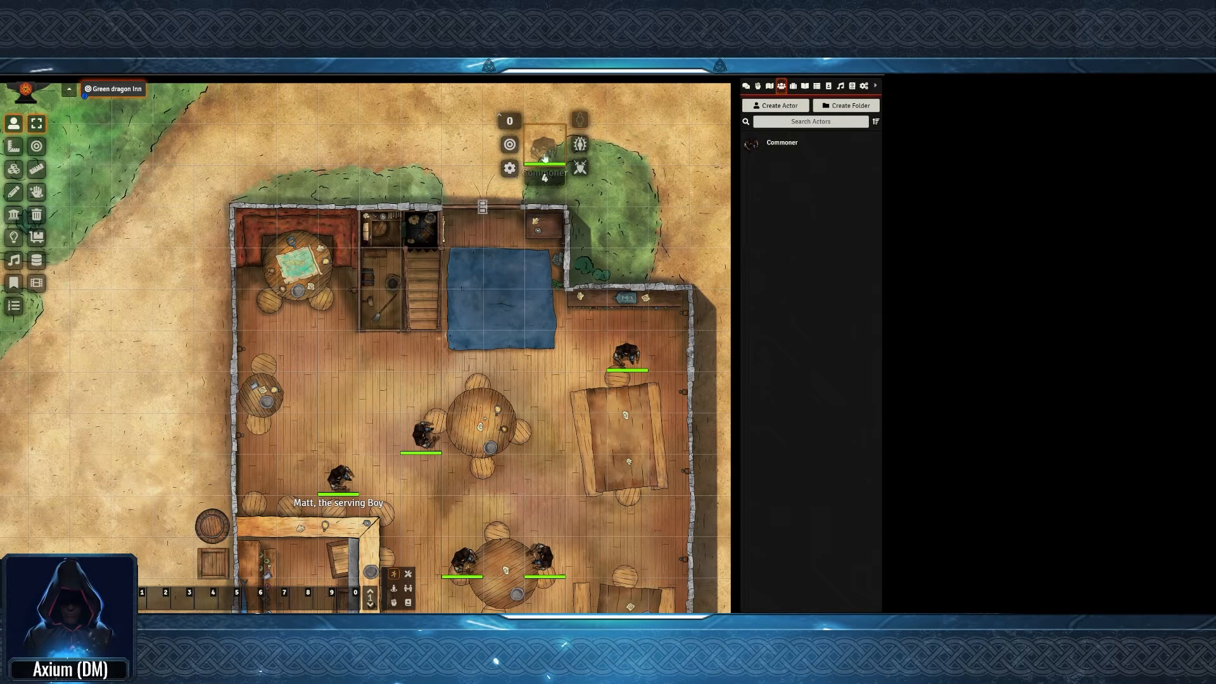
pyautogui.click(509, 170)
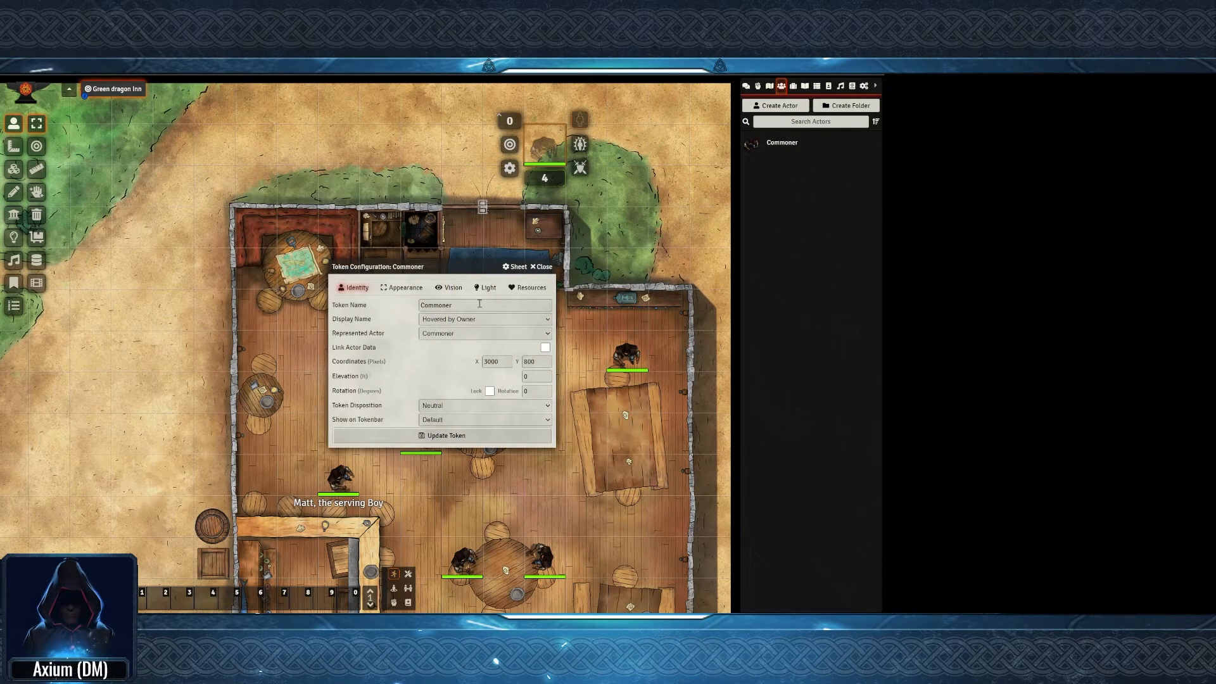
pyautogui.moveTo(479, 304); pyautogui.dragTo(420, 304)
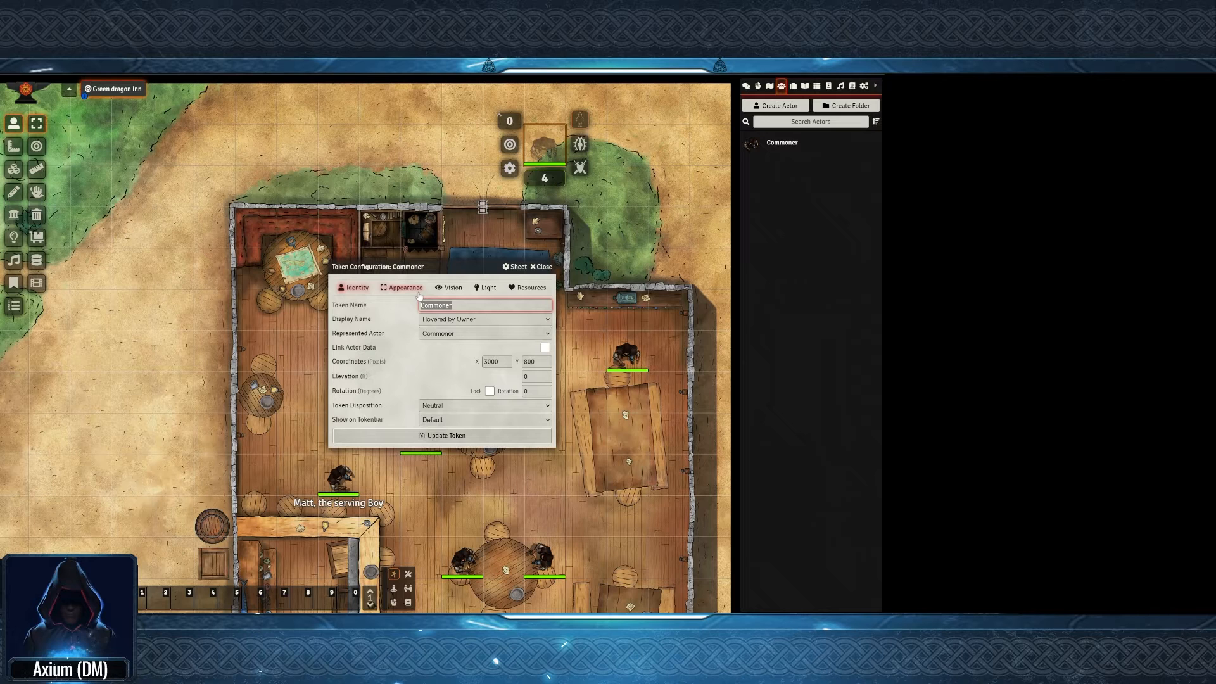
pyautogui.write('Lars, The Blacksmith')
pyautogui.press('Tab')
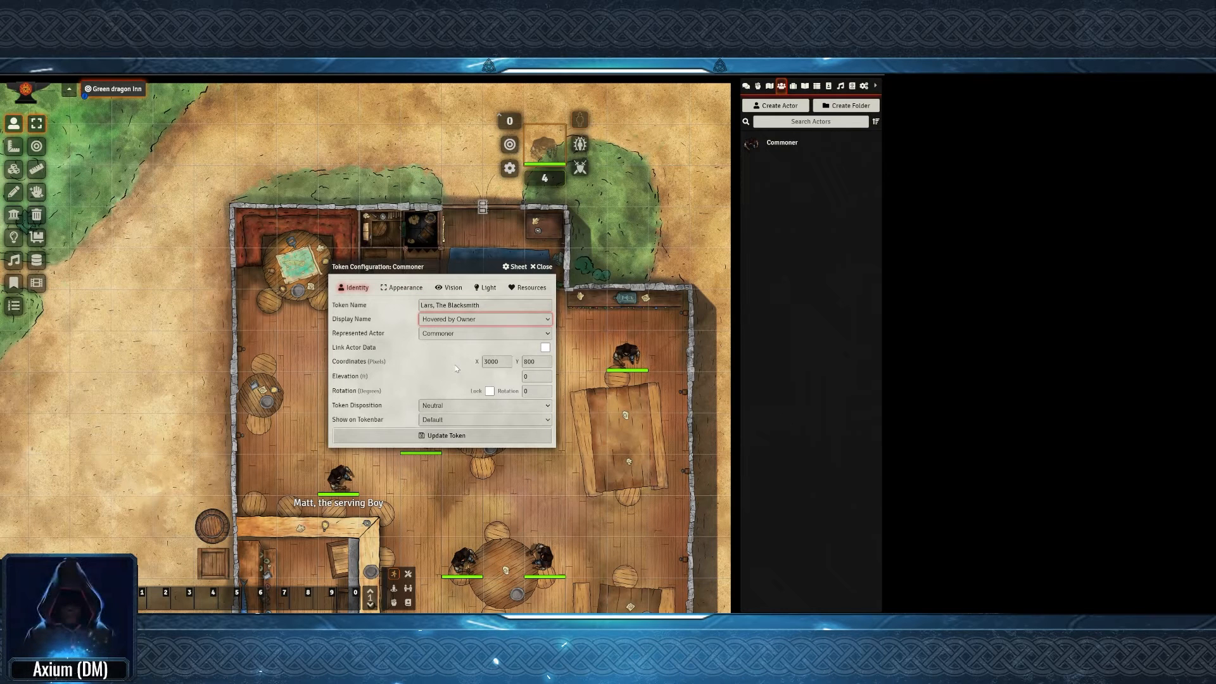
pyautogui.press('Down')
pyautogui.press('Down')
pyautogui.click(466, 436)
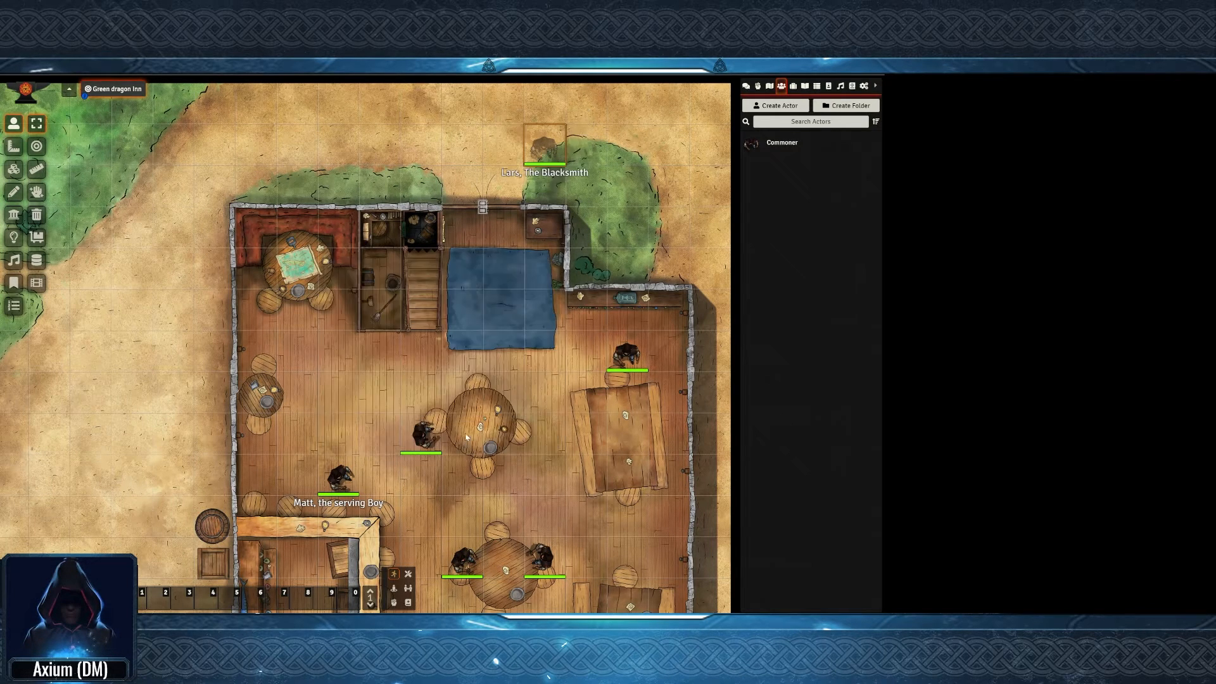
# Create a new actor named 1 of type Player Character
pyautogui.scroll(-2, 490, 276)
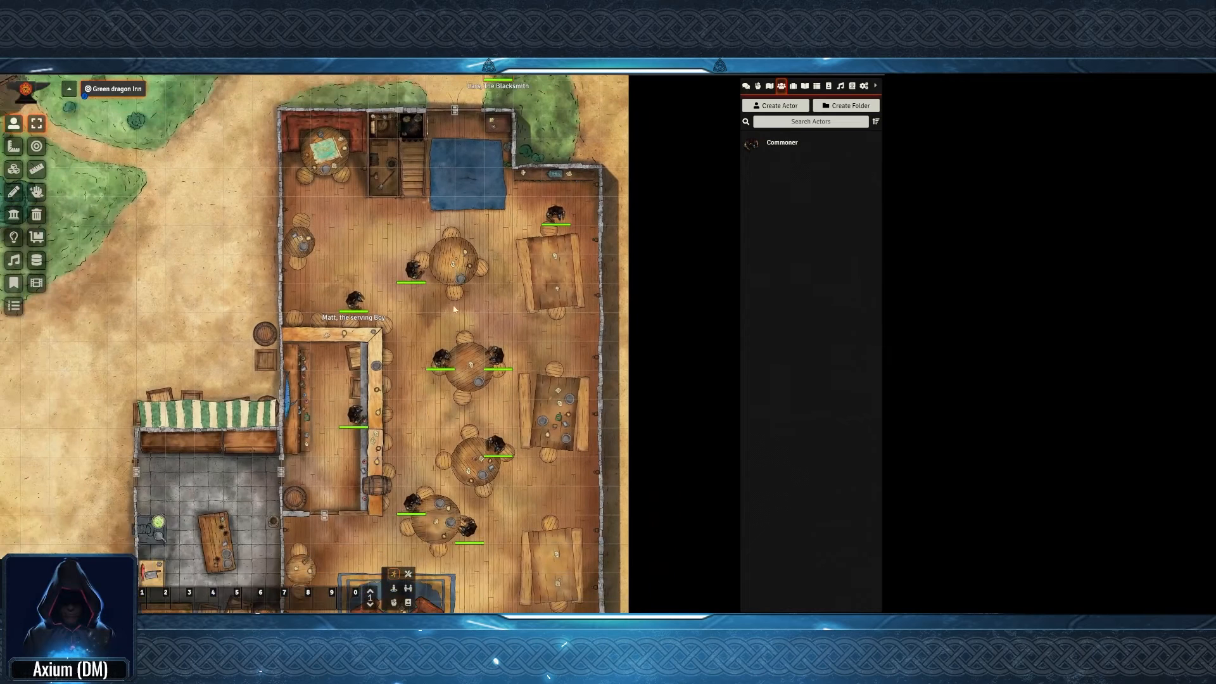
pyautogui.moveTo(477, 303); pyautogui.dragTo(477, 337)
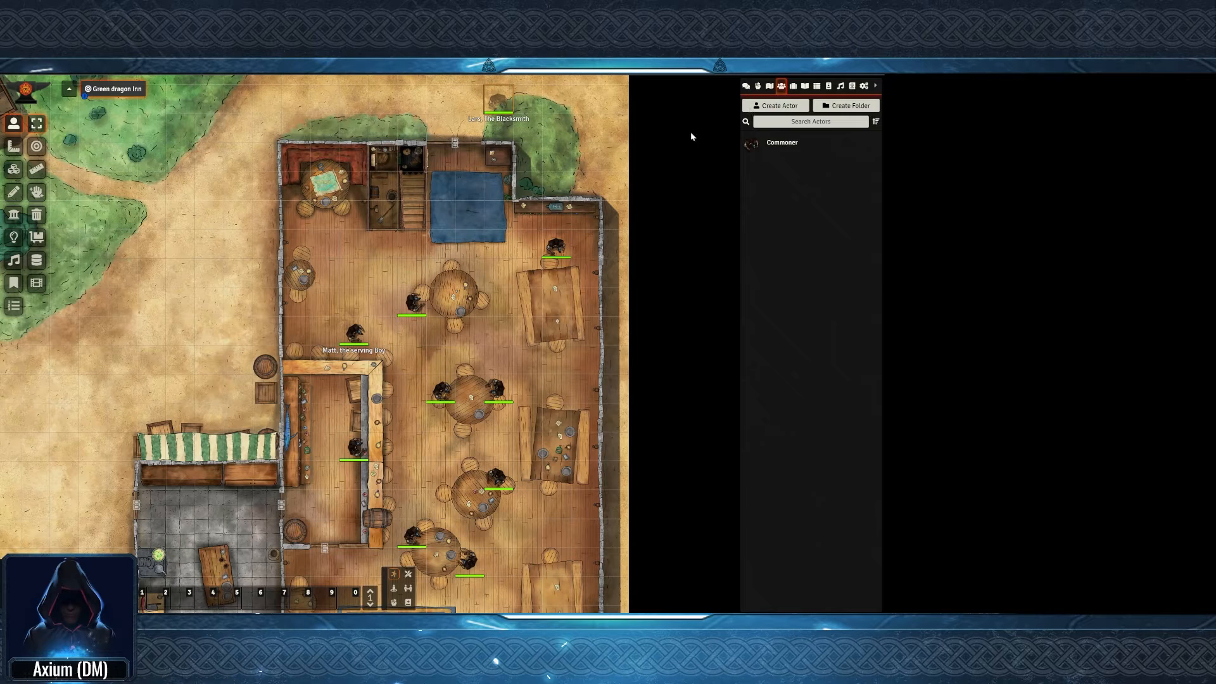
pyautogui.click(778, 107)
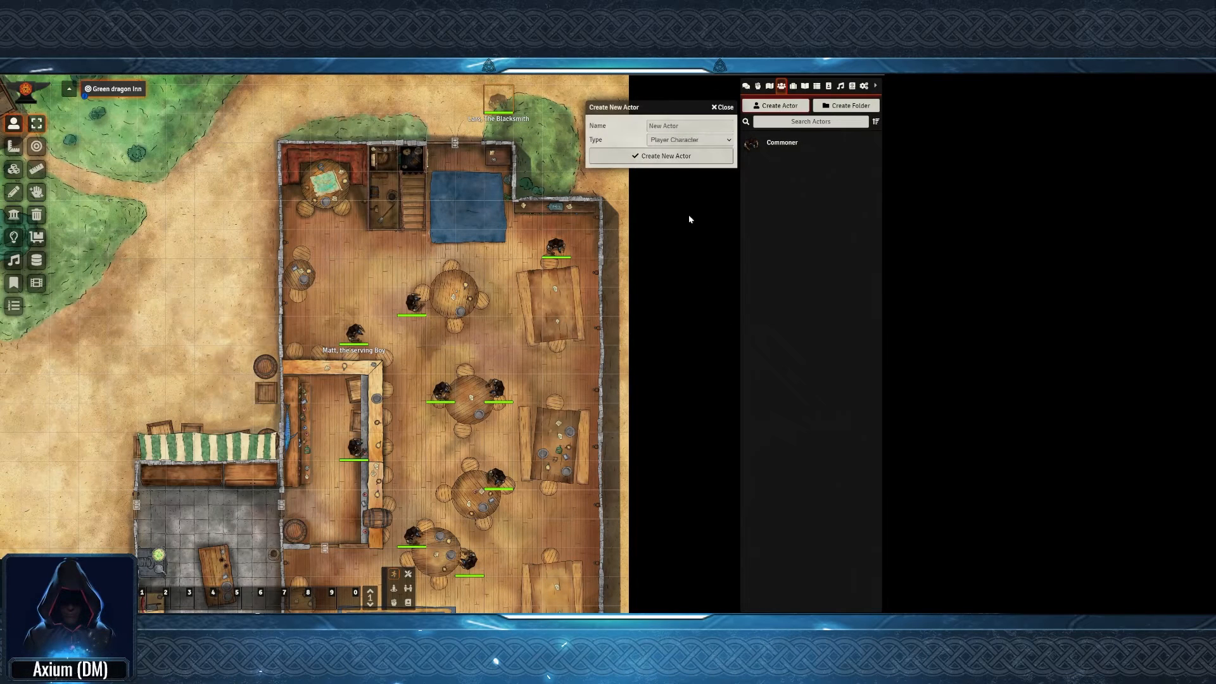
pyautogui.write('1')
pyautogui.click(666, 155)
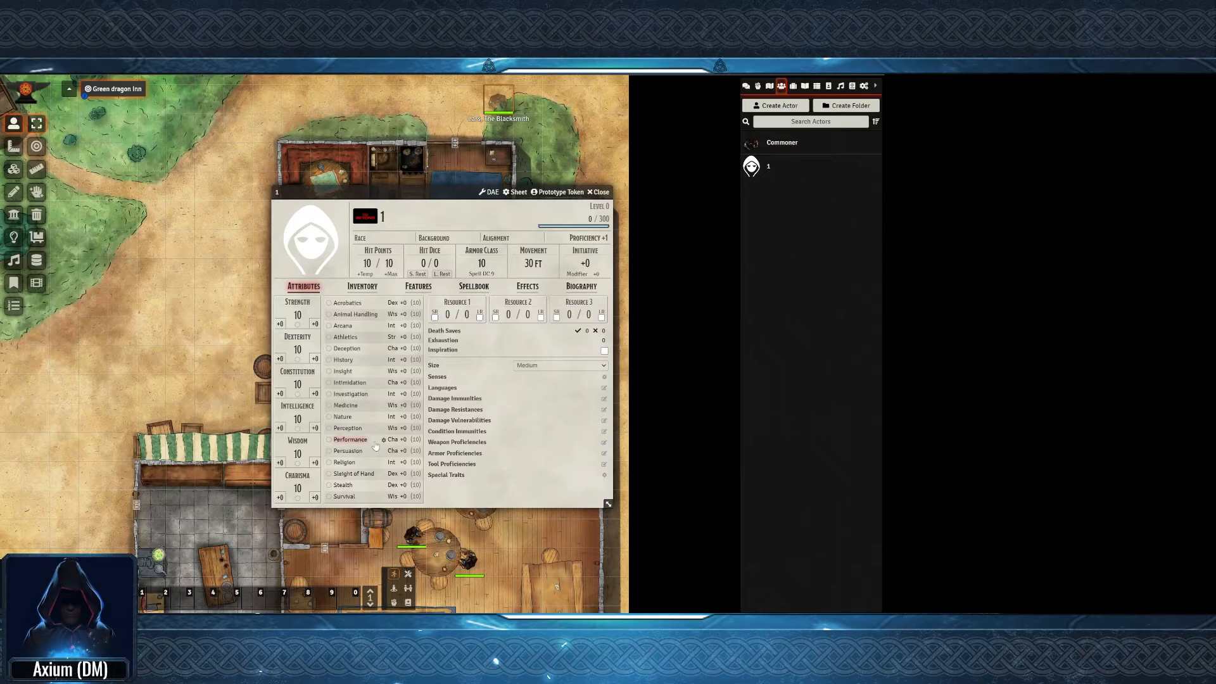
# Import a D&D Beyond character into actor 1 from its character URL, using the default resource selection
pyautogui.click(367, 238)
pyautogui.click(366, 217)
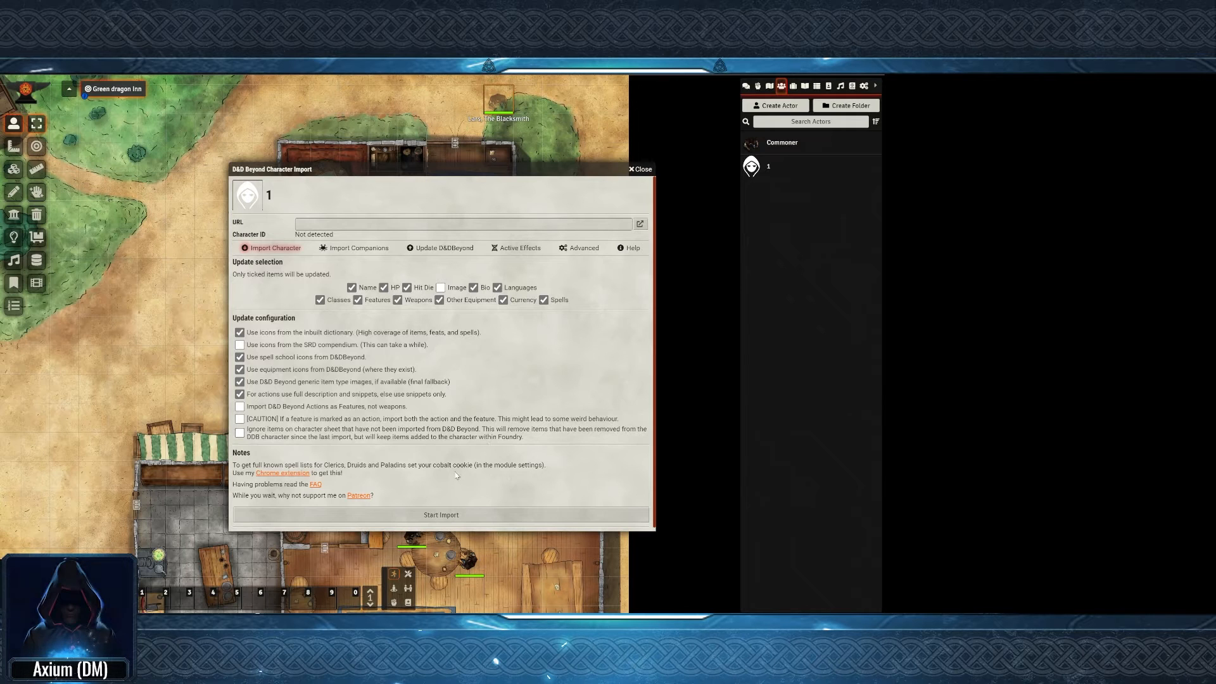
pyautogui.click(384, 225)
pyautogui.hotkey('ctrl', 'v')
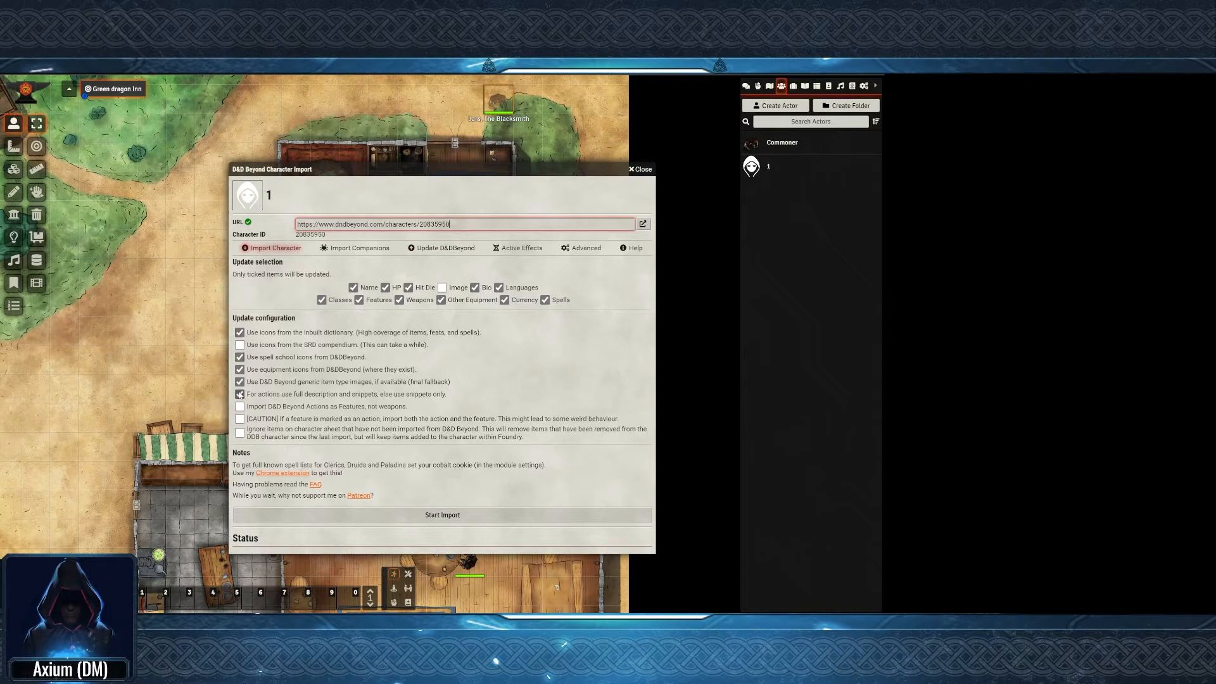
pyautogui.click(416, 516)
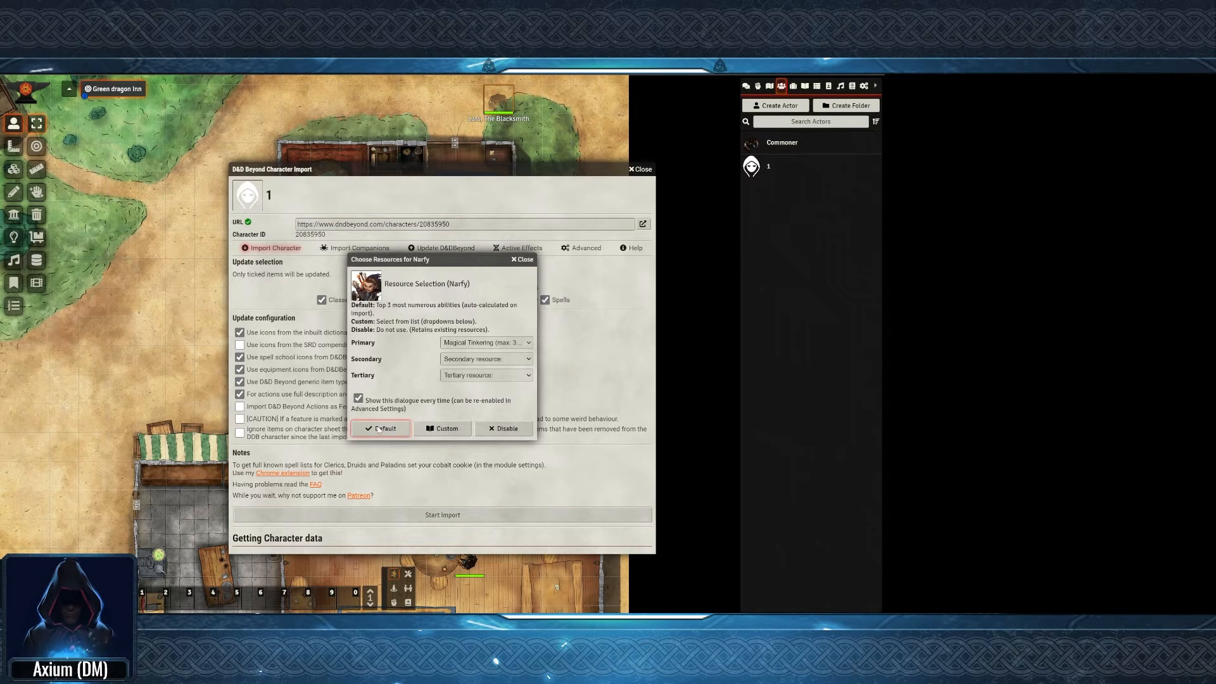
pyautogui.click(377, 428)
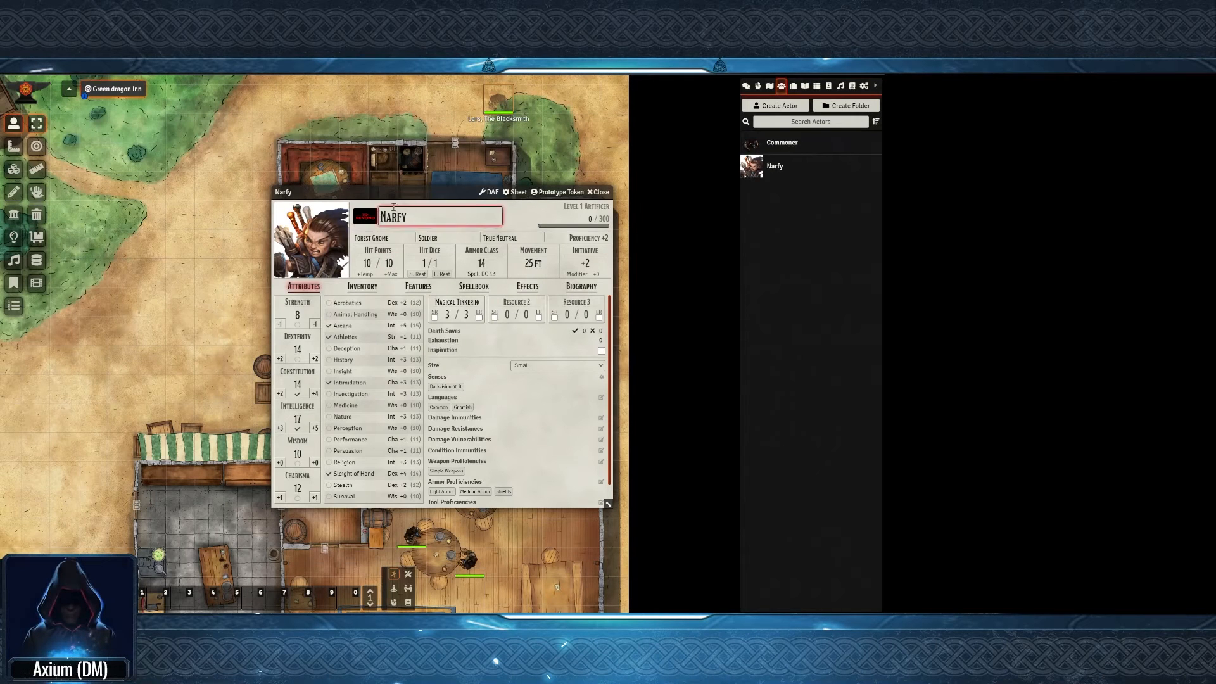
# Close the imported character's sheet, and place and select the character's token outside the inn above its upper wall
pyautogui.moveTo(447, 190); pyautogui.dragTo(336, 178)
pyautogui.press('Escape')
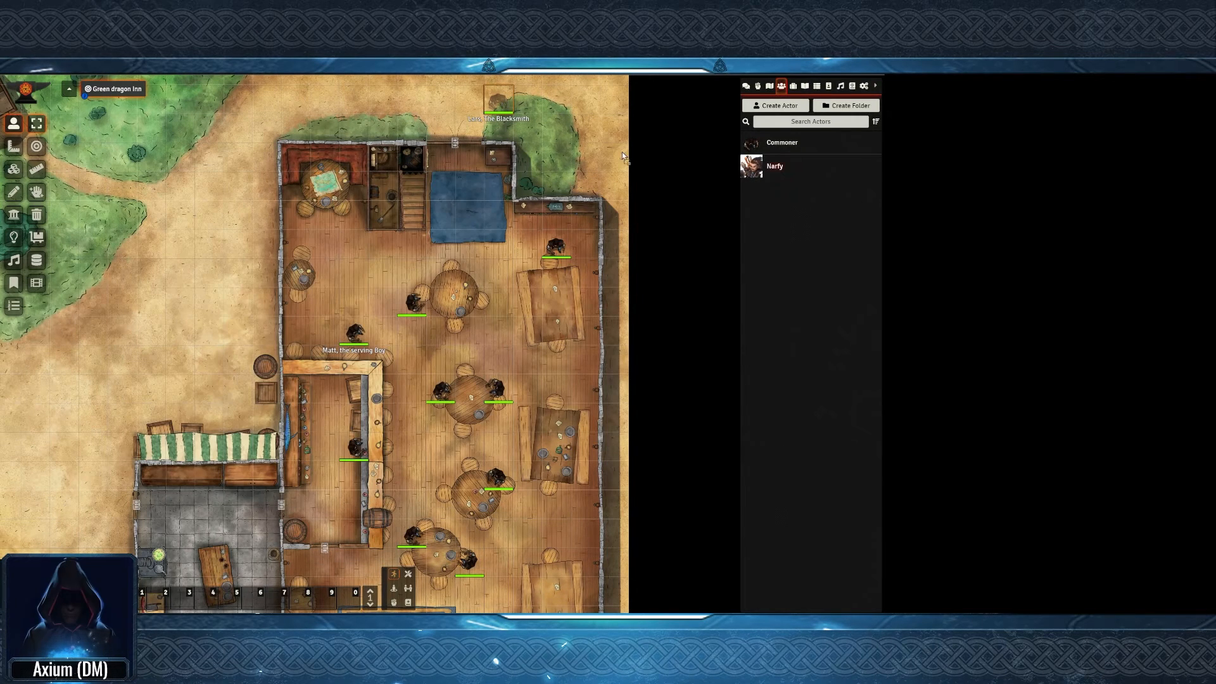
pyautogui.scroll(-3, 540, 261)
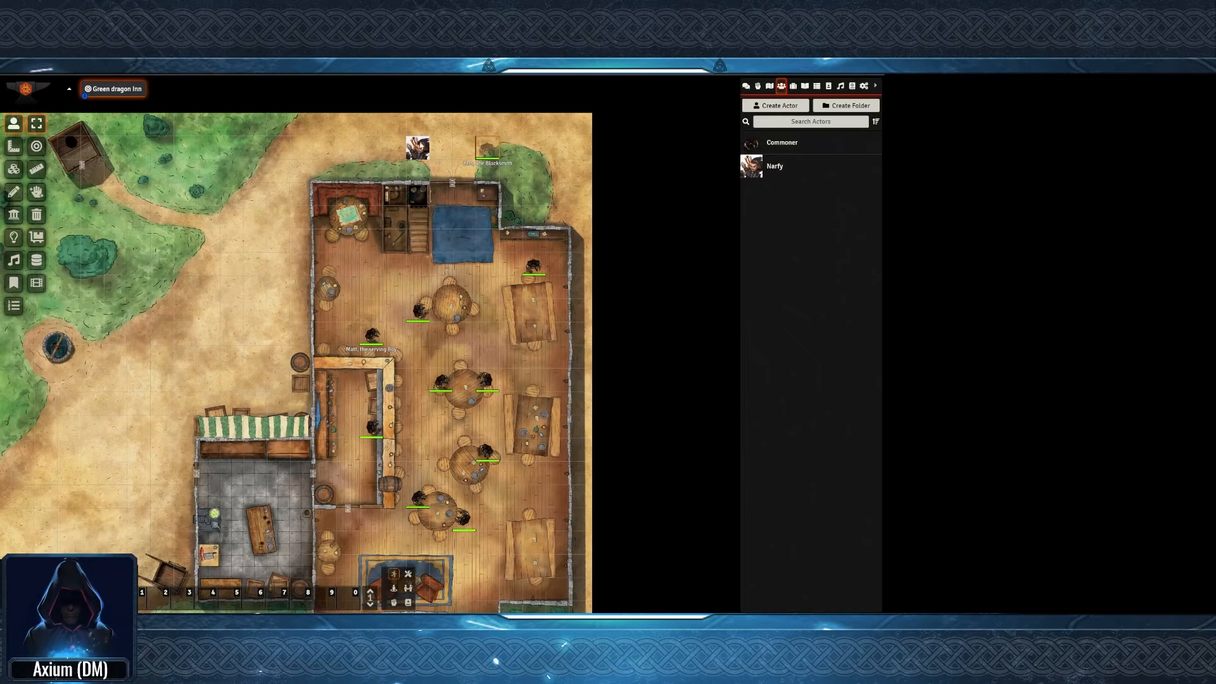
pyautogui.click(419, 145)
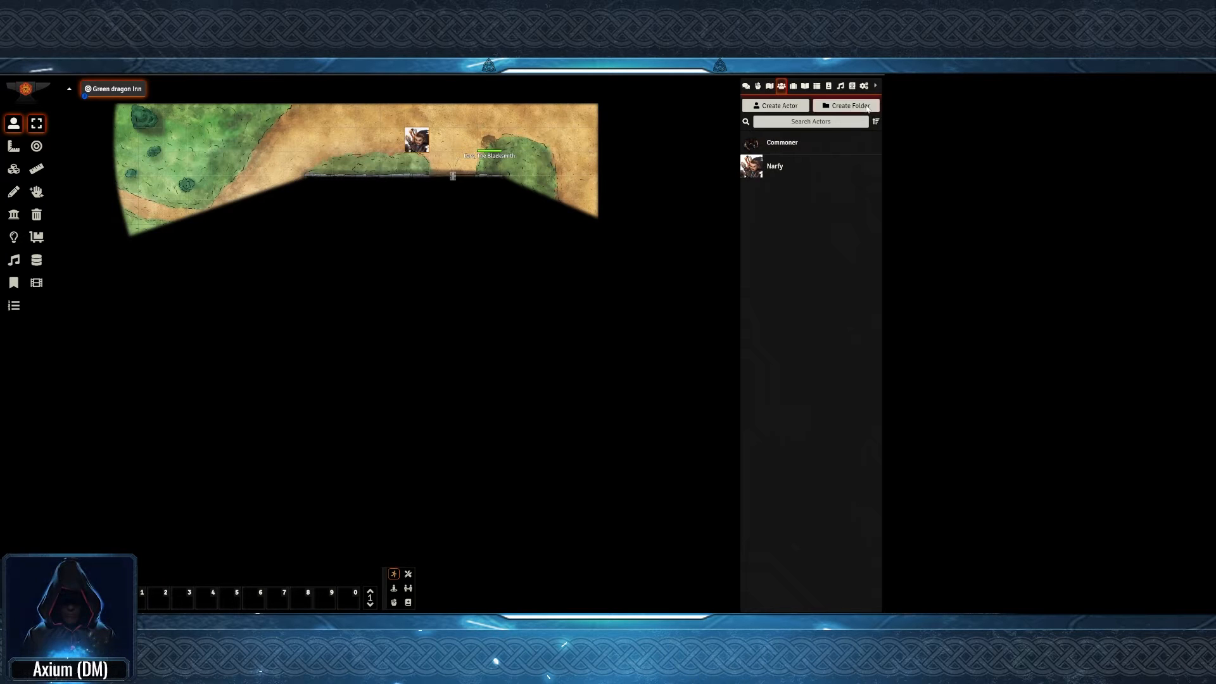
# Enable Left-Click to Release Objects in the core game settings and save the changes
pyautogui.click(863, 85)
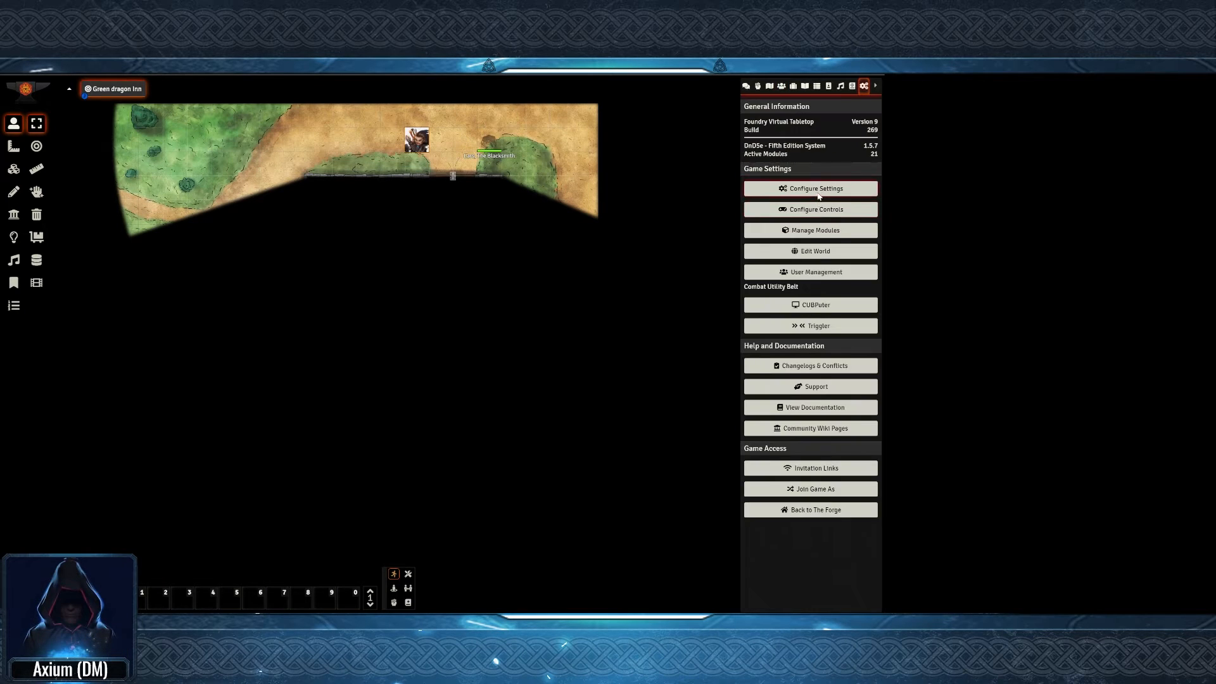
pyautogui.click(809, 193)
pyautogui.click(537, 110)
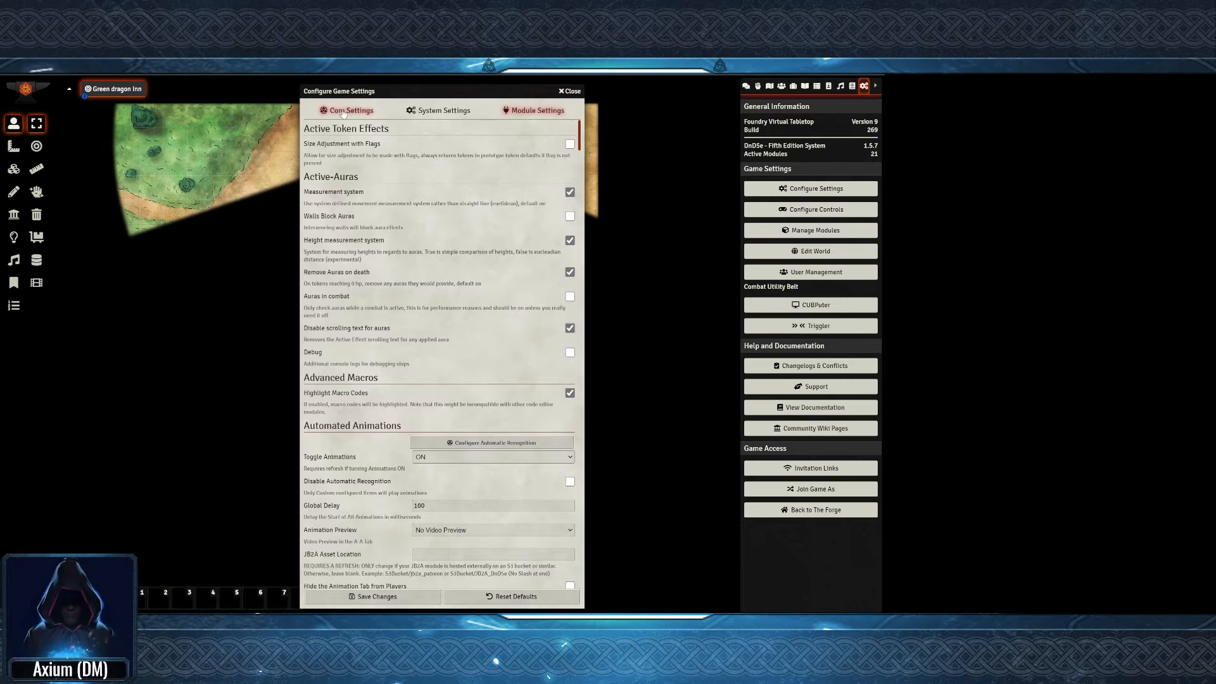
pyautogui.click(348, 110)
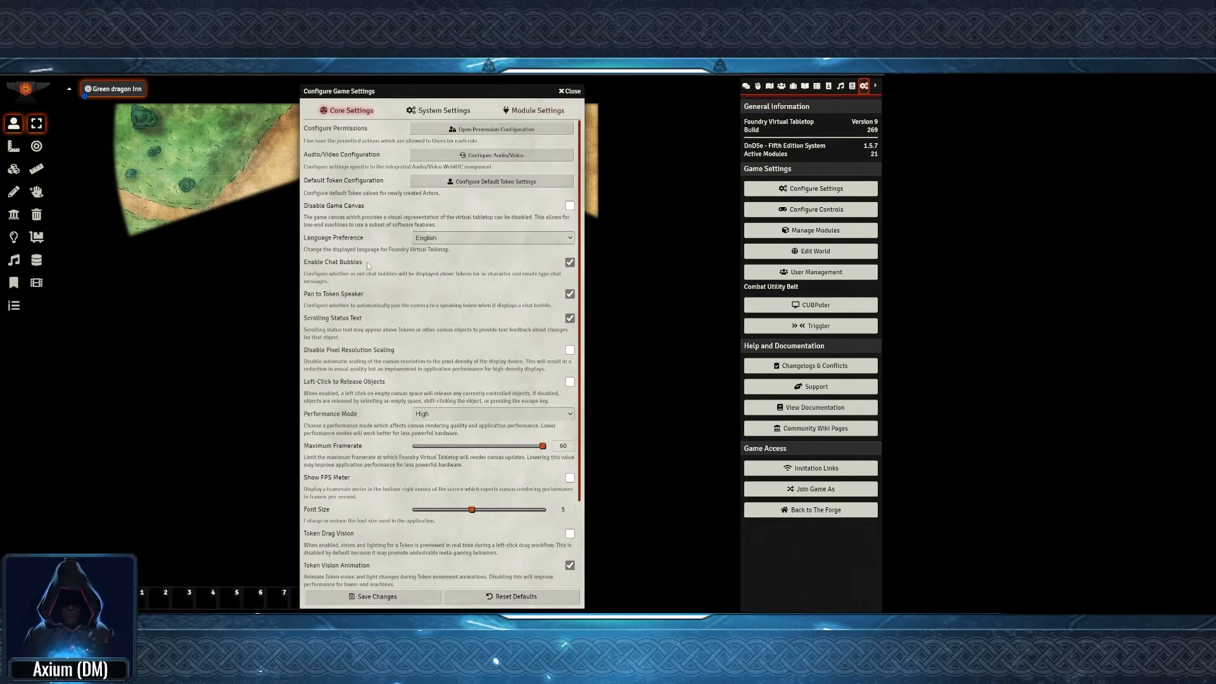
pyautogui.click(570, 382)
pyautogui.click(396, 596)
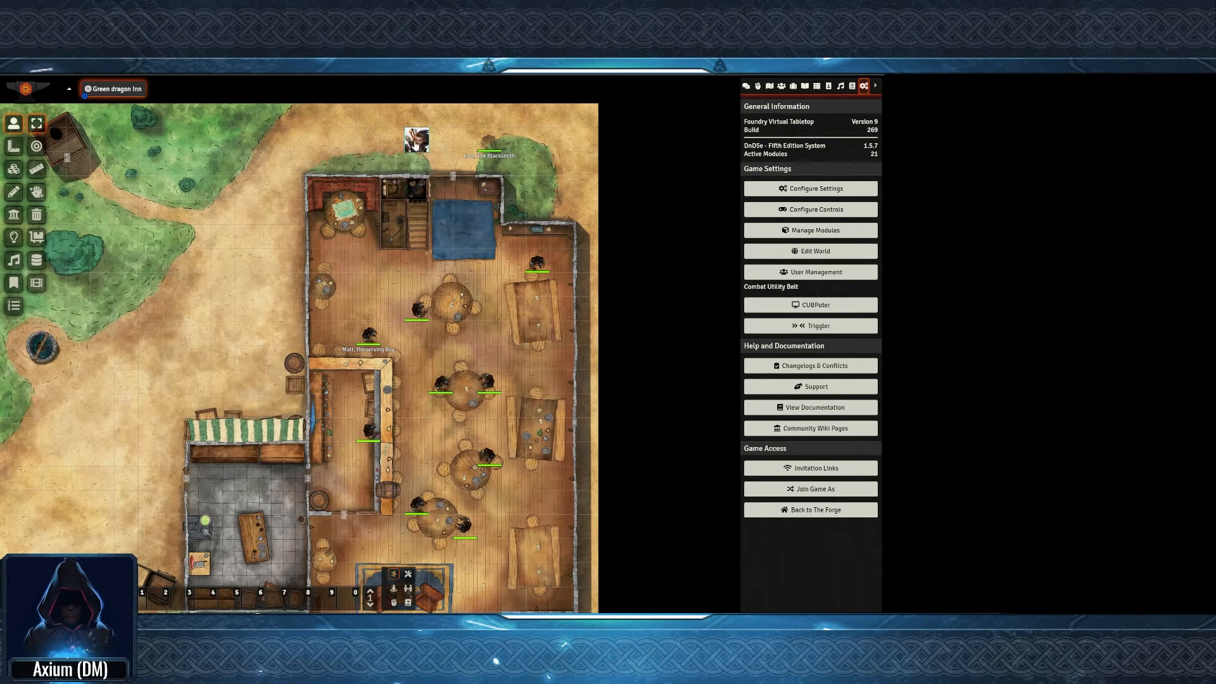
# Set the player character token's name display to Always for Everyone and update the token
pyautogui.rightClick(420, 149)
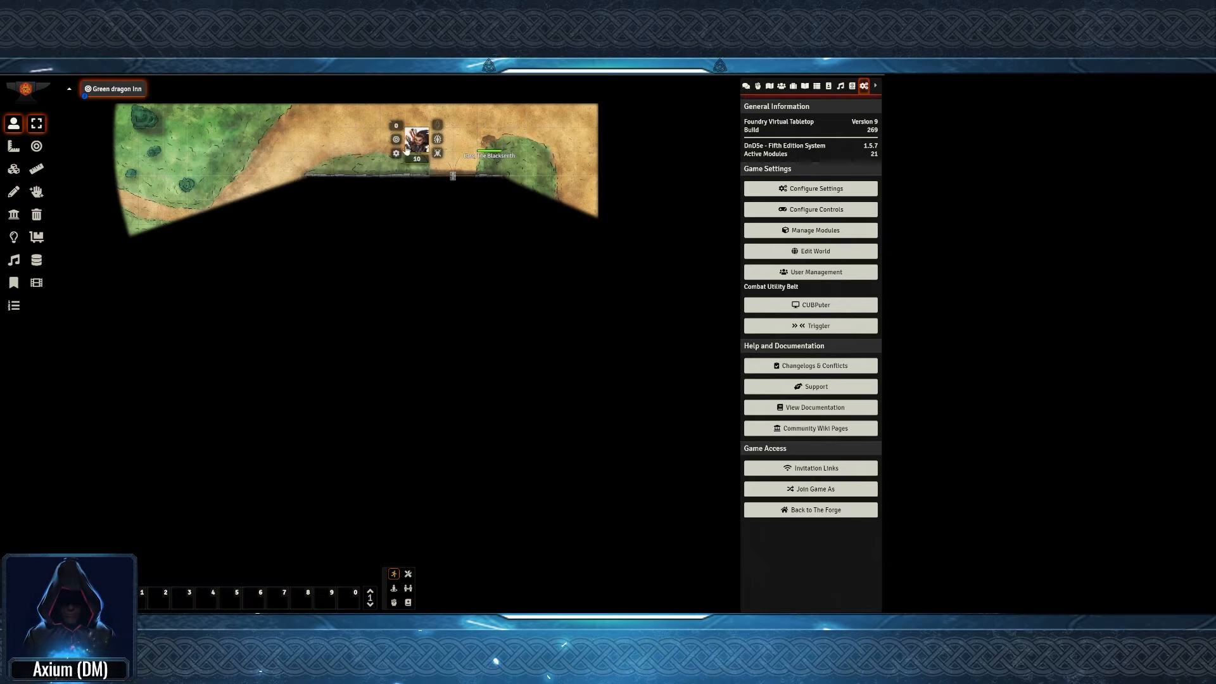
pyautogui.click(397, 155)
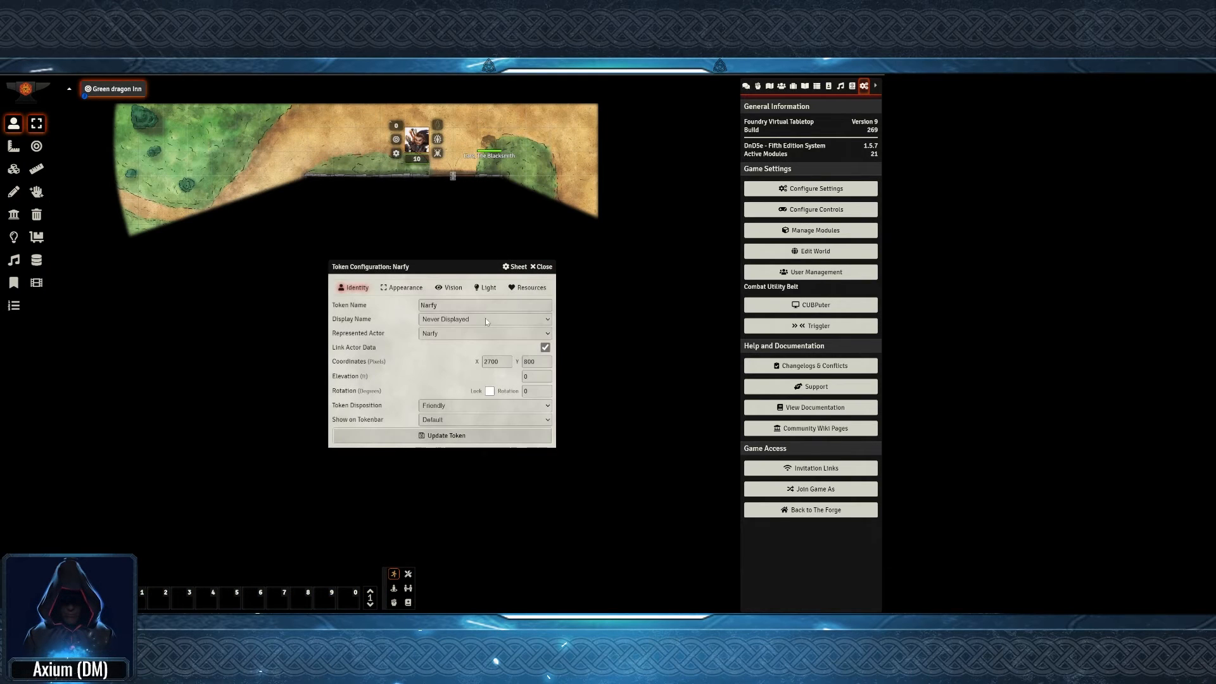
pyautogui.click(456, 322)
pyautogui.click(437, 436)
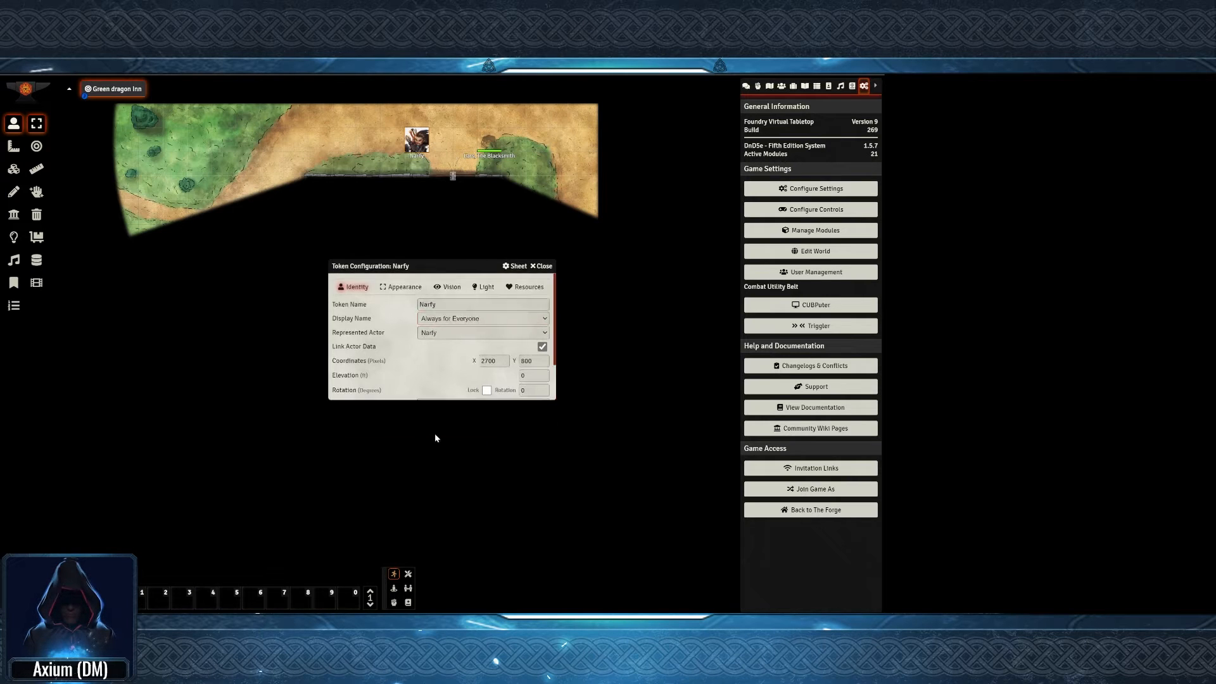
pyautogui.click(358, 161)
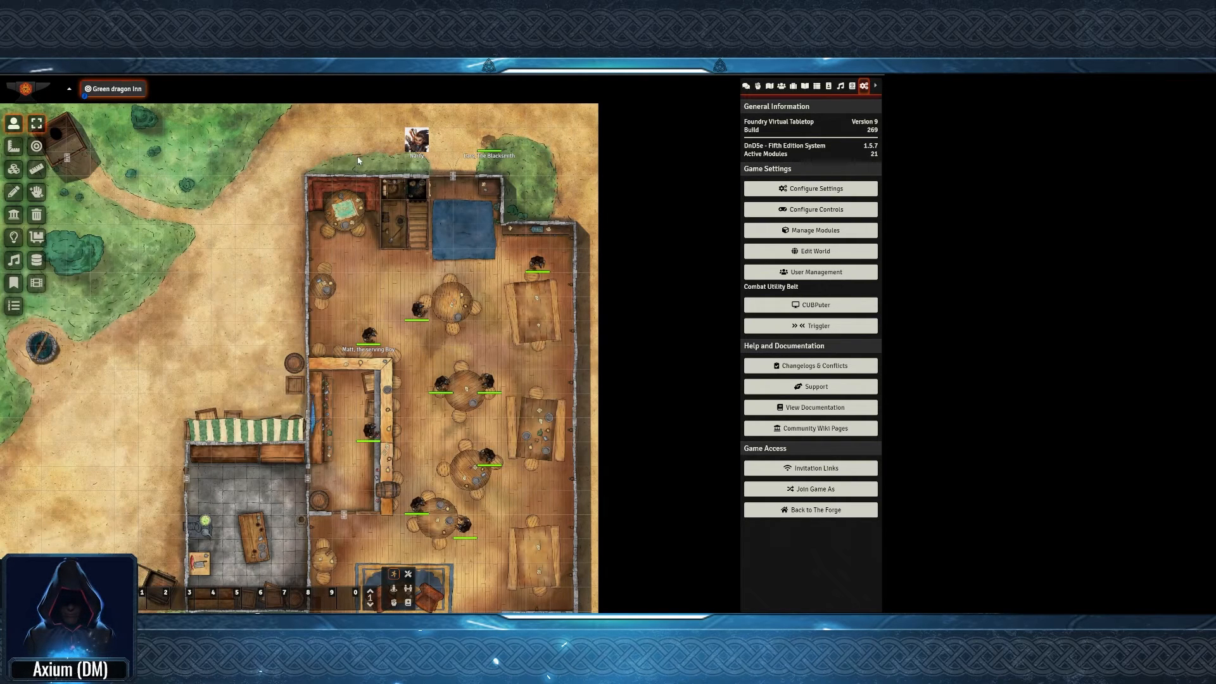
# Move the player character's token in front of the upper entrance and into the inn onto the blue rug to test its vision
pyautogui.doubleClick(417, 141)
pyautogui.press('Escape')
pyautogui.moveTo(417, 140); pyautogui.dragTo(440, 140)
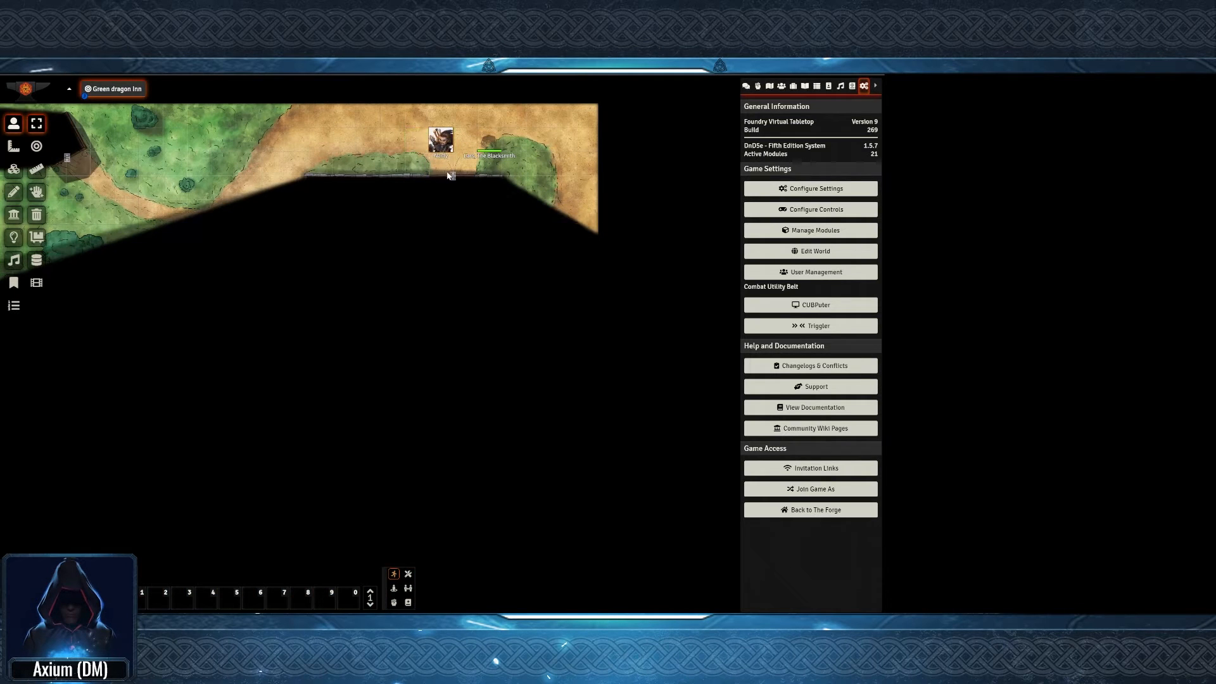
pyautogui.moveTo(450, 183); pyautogui.dragTo(447, 244)
pyautogui.scroll(-2, 451, 411)
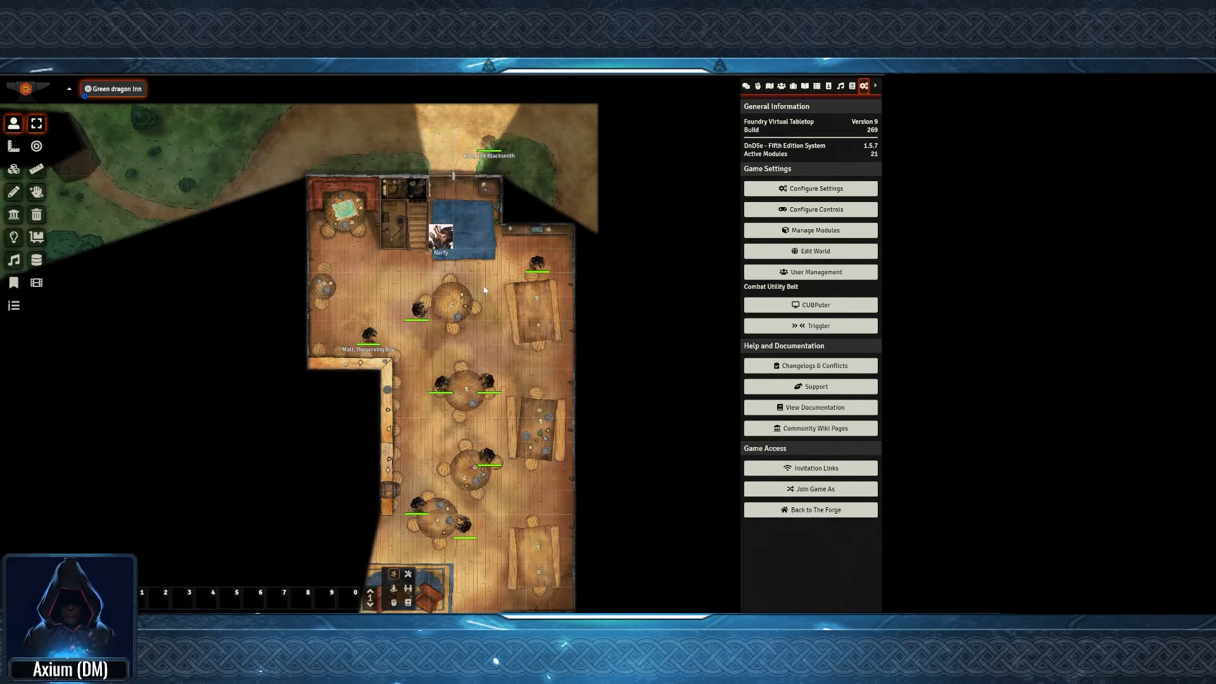
pyautogui.click(452, 410)
pyautogui.moveTo(451, 411); pyautogui.dragTo(388, 320)
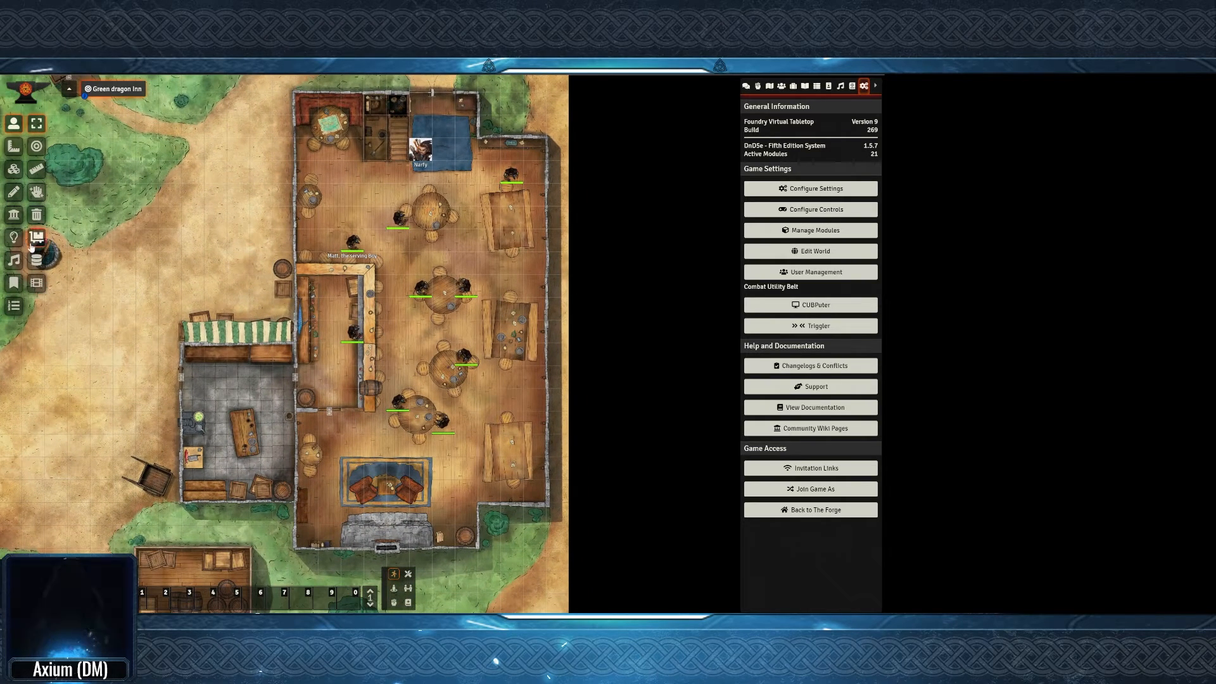
# Place an ambient light on the uppermost round table, with light color #ffbb00 and color intensity 0.2
pyautogui.click(14, 237)
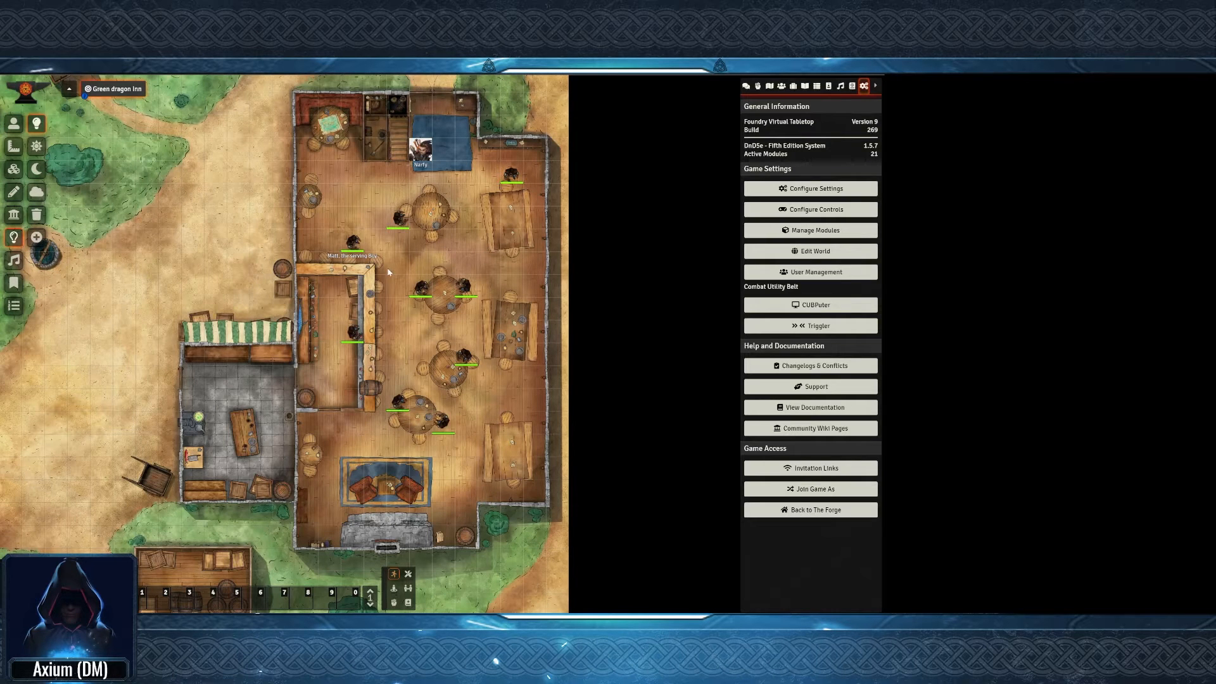
pyautogui.moveTo(432, 207); pyautogui.dragTo(480, 264)
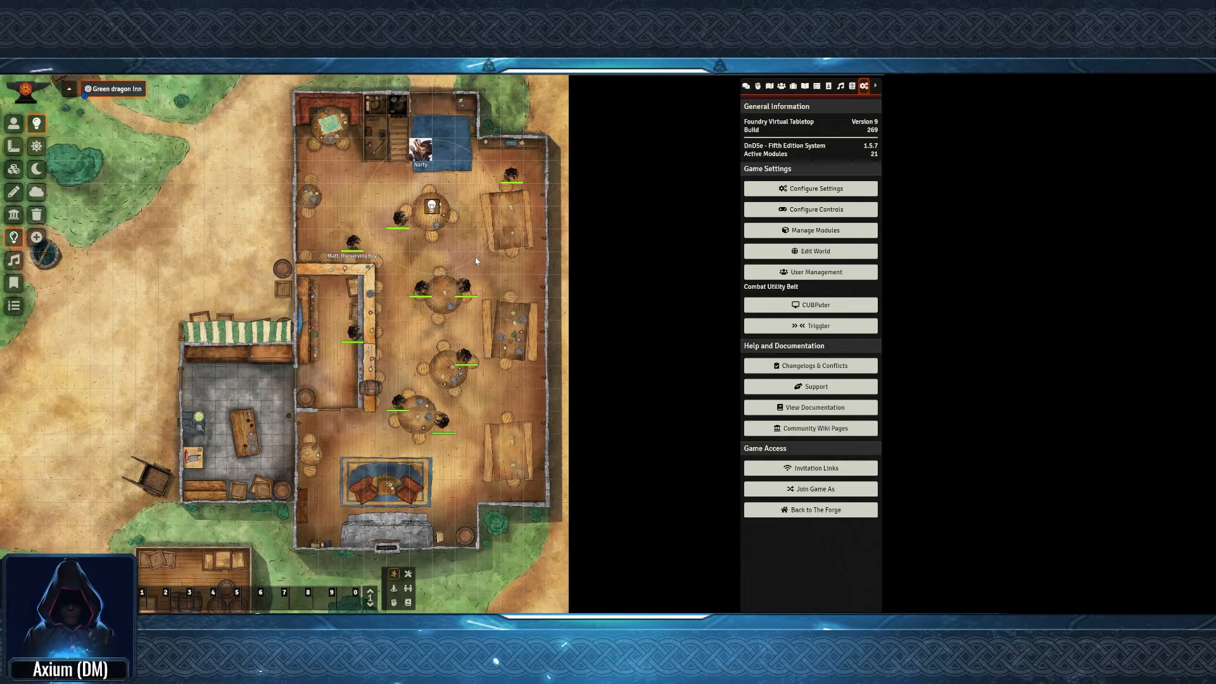
pyautogui.doubleClick(434, 213)
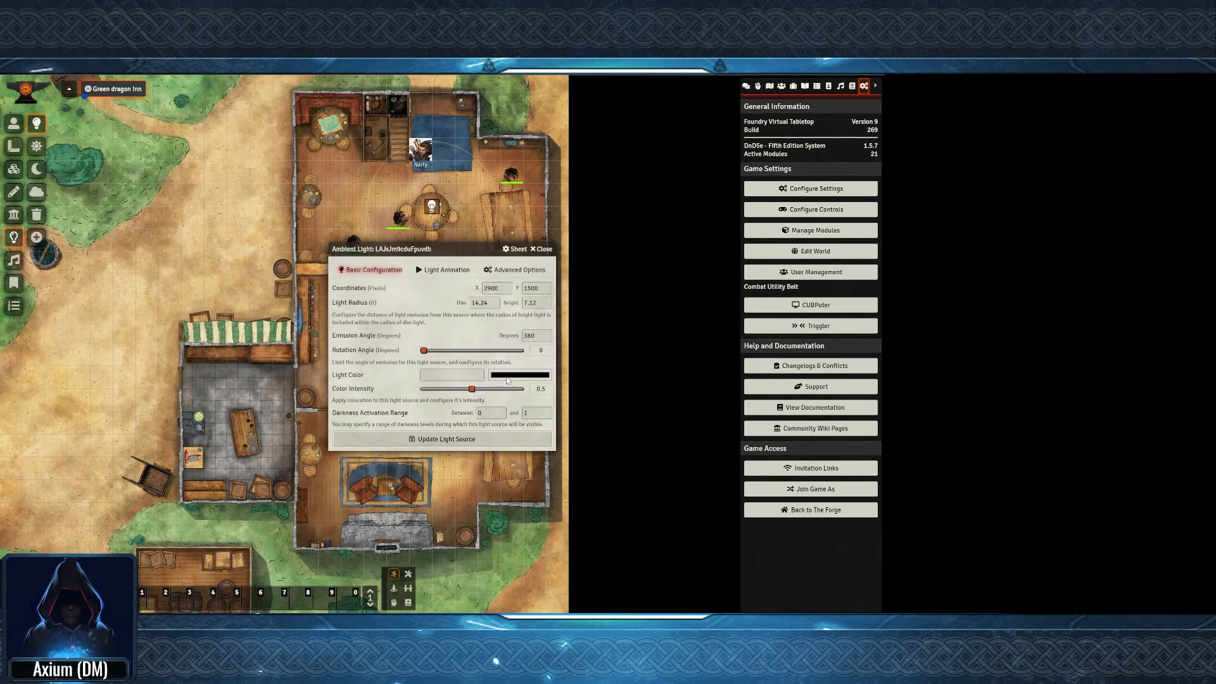
pyautogui.click(584, 467)
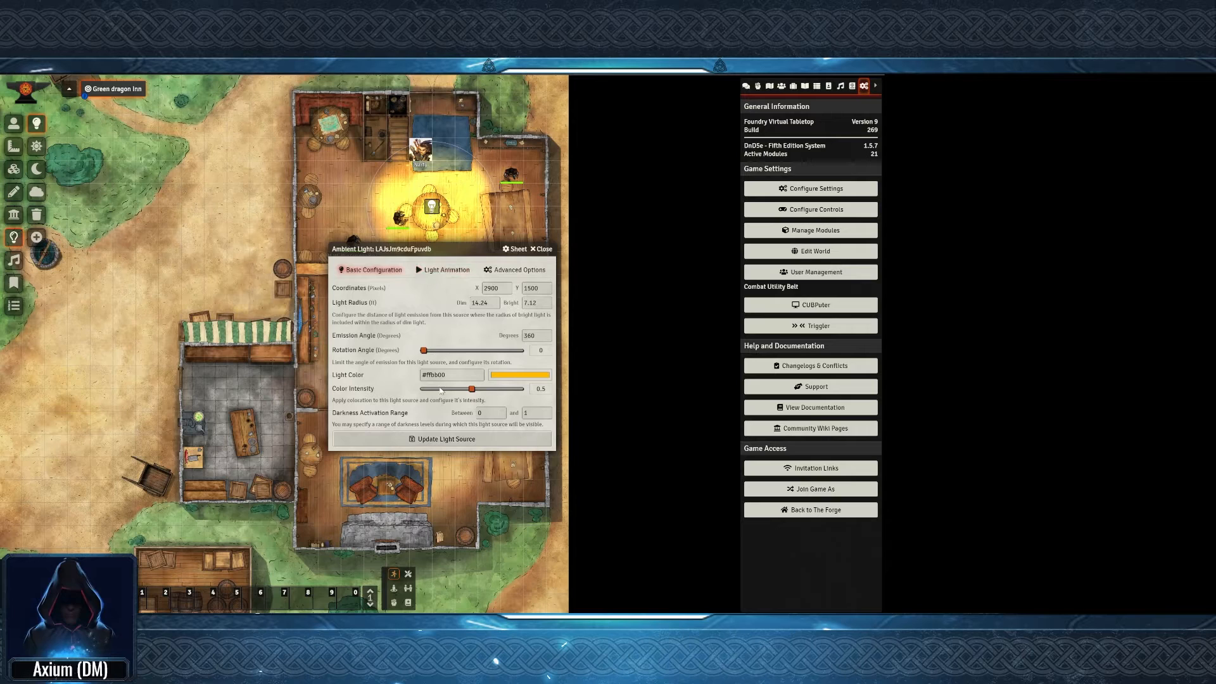
pyautogui.moveTo(472, 389); pyautogui.dragTo(444, 393)
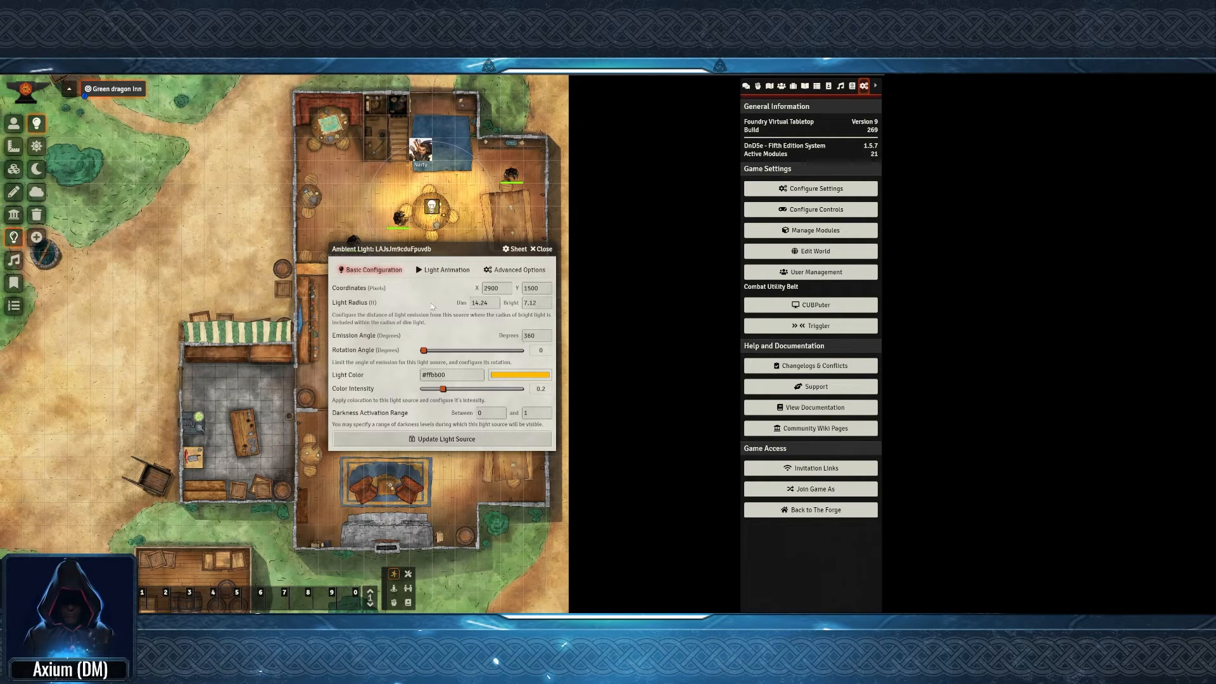
# Give the round table's light a Torch animation with animation intensity 3 and update the light source
pyautogui.click(444, 270)
pyautogui.click(445, 289)
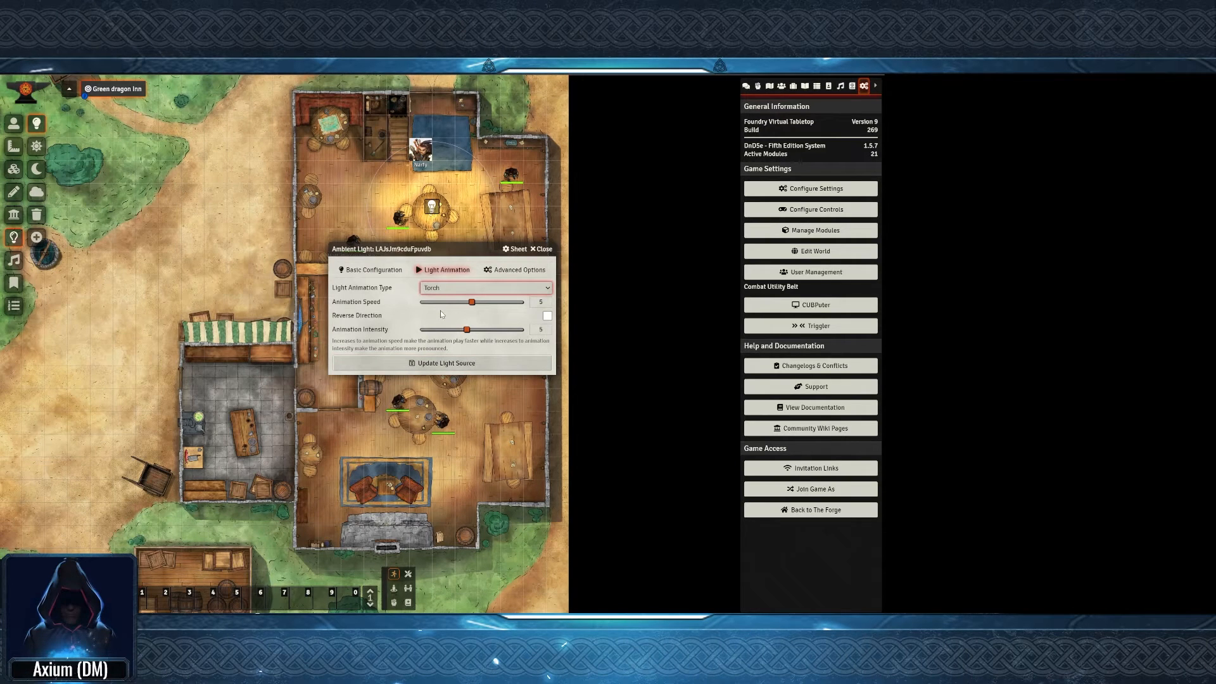
pyautogui.click(440, 310)
pyautogui.click(424, 363)
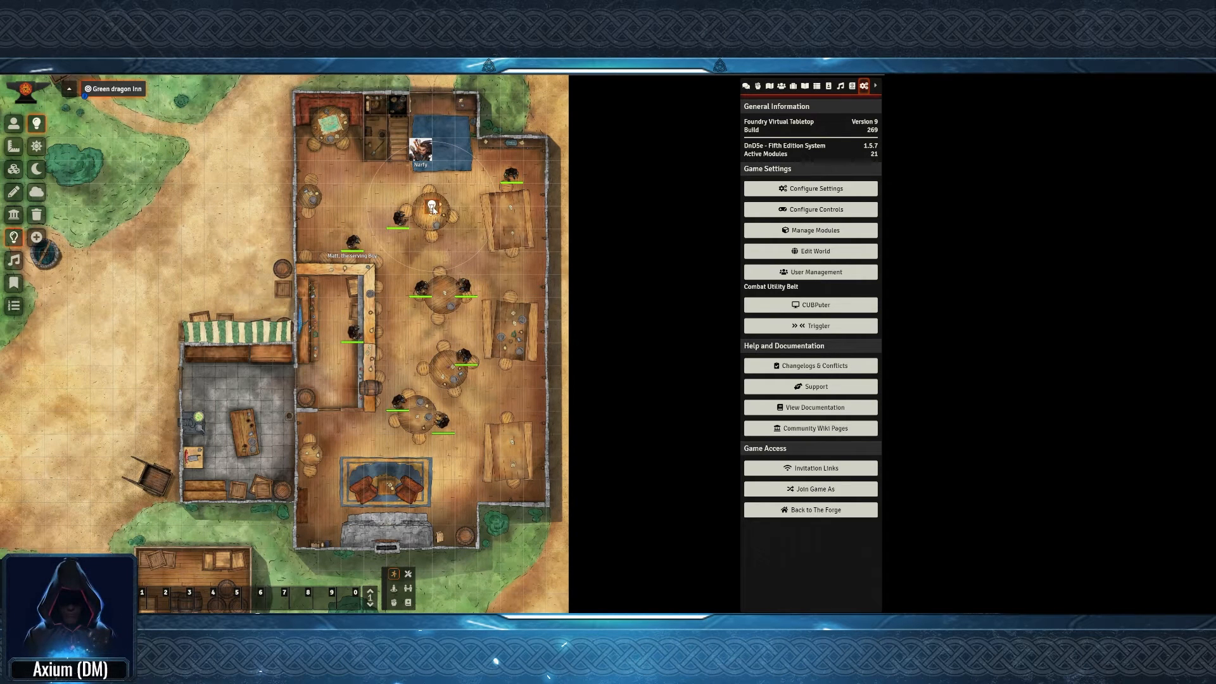
pyautogui.doubleClick(433, 209)
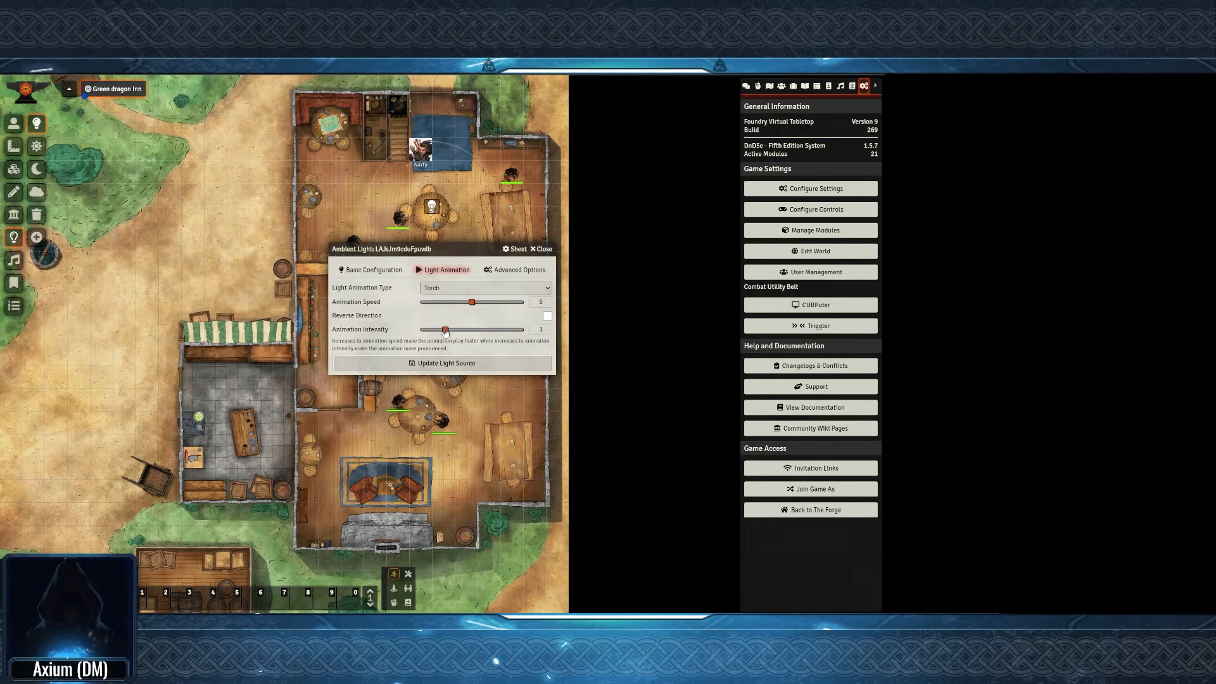
pyautogui.click(452, 362)
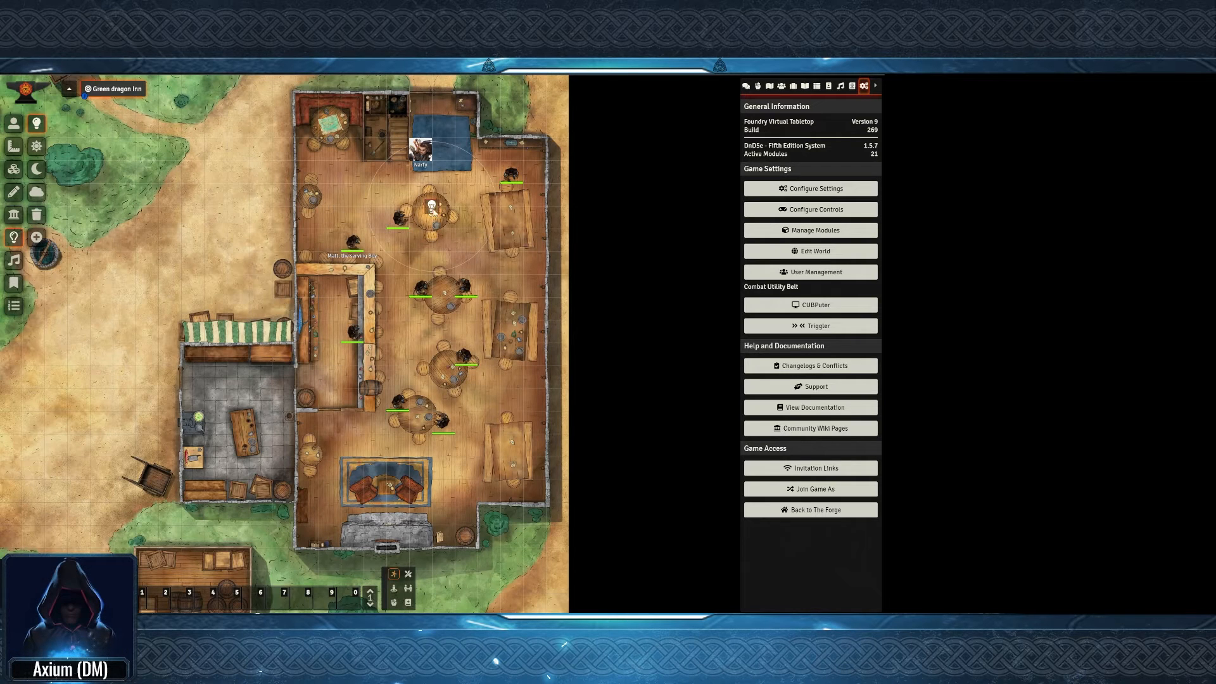
# Copy the torch light onto the other three round tables, the middle and lower long tables, the kitchen table and the fireplace
pyautogui.hotkey('ctrl', 'c')
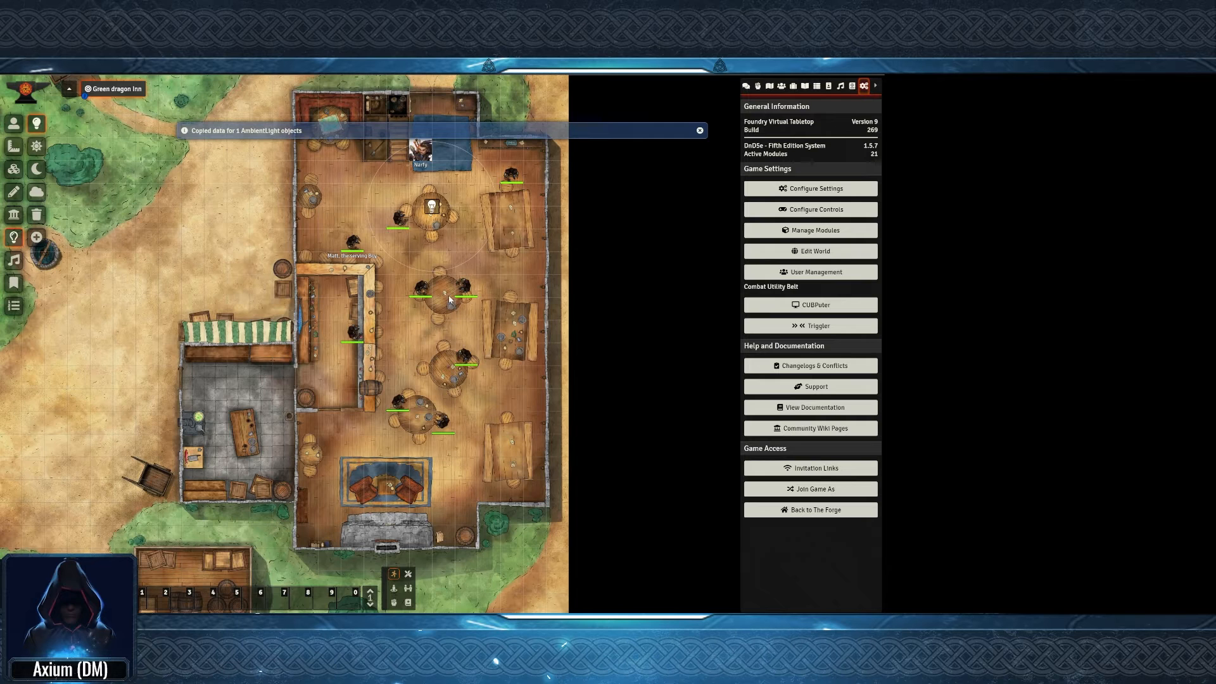
pyautogui.hotkey('ctrl', 'v')
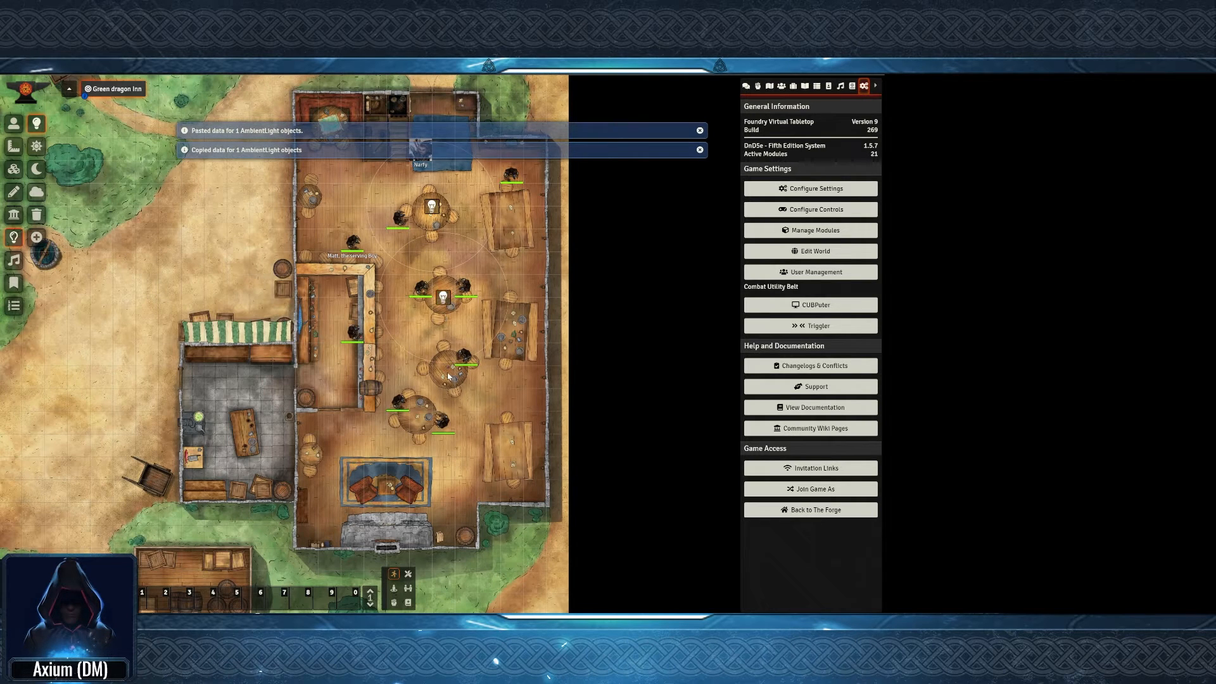
pyautogui.hotkey('ctrl', 'v')
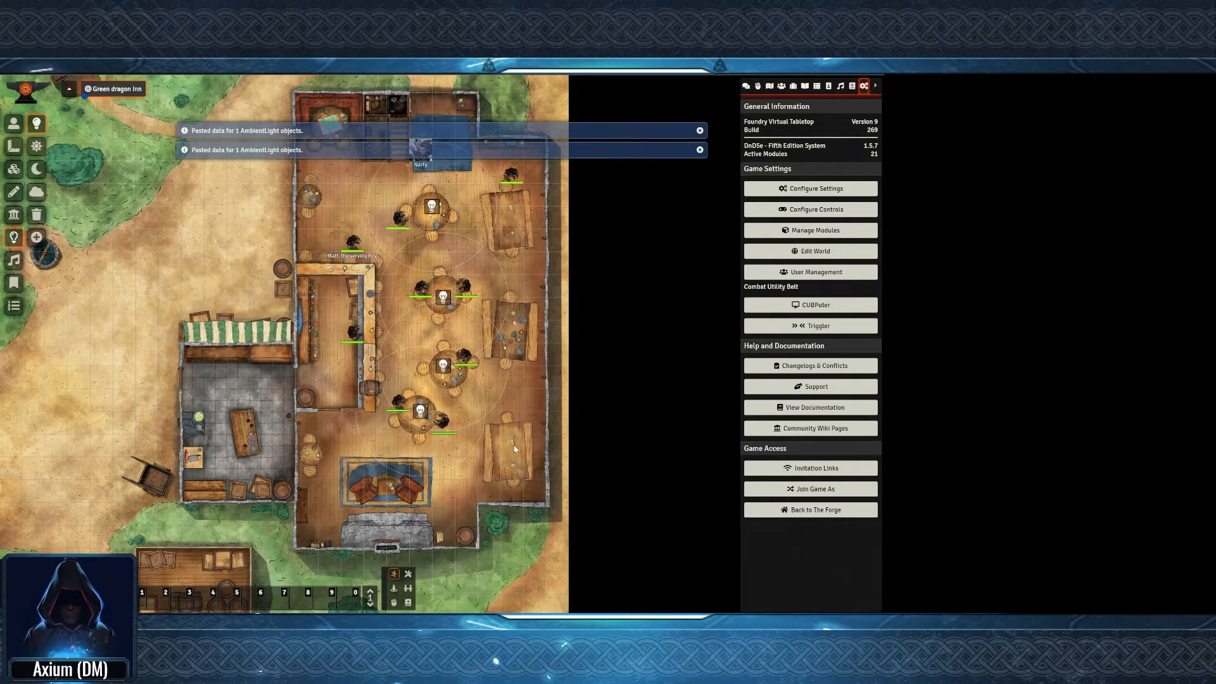
pyautogui.hotkey('ctrl', 'v')
pyautogui.hotkey('ctrl', 'v')
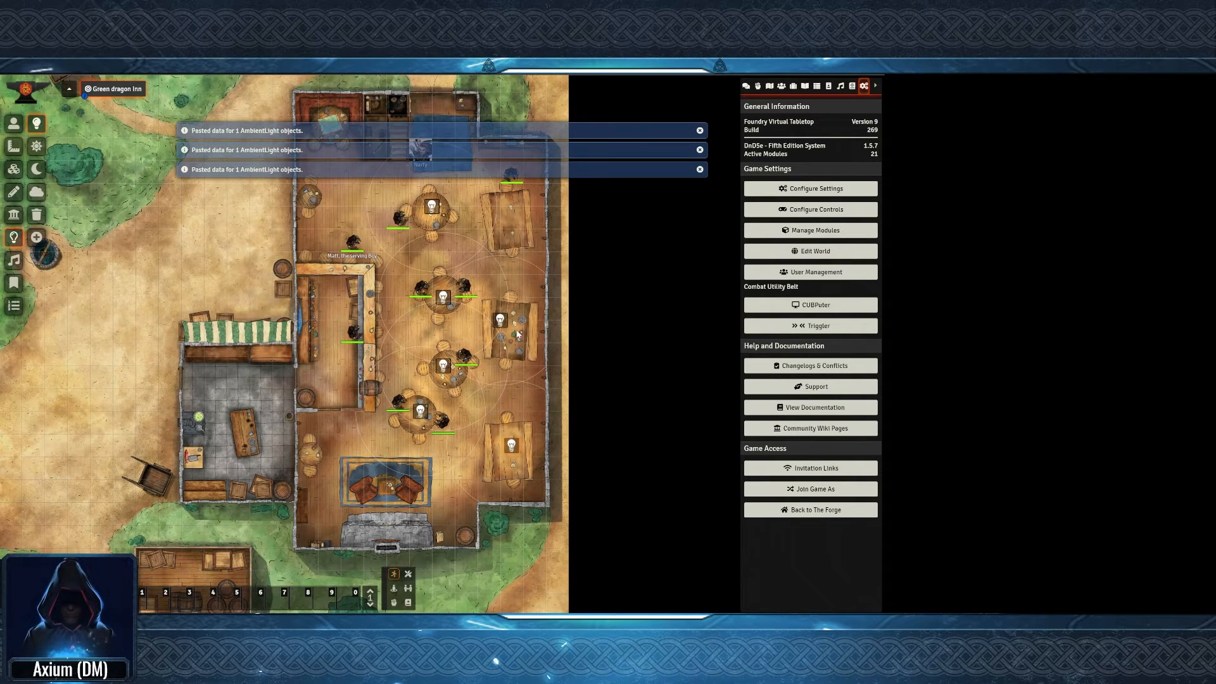
pyautogui.hotkey('ctrl', 'c')
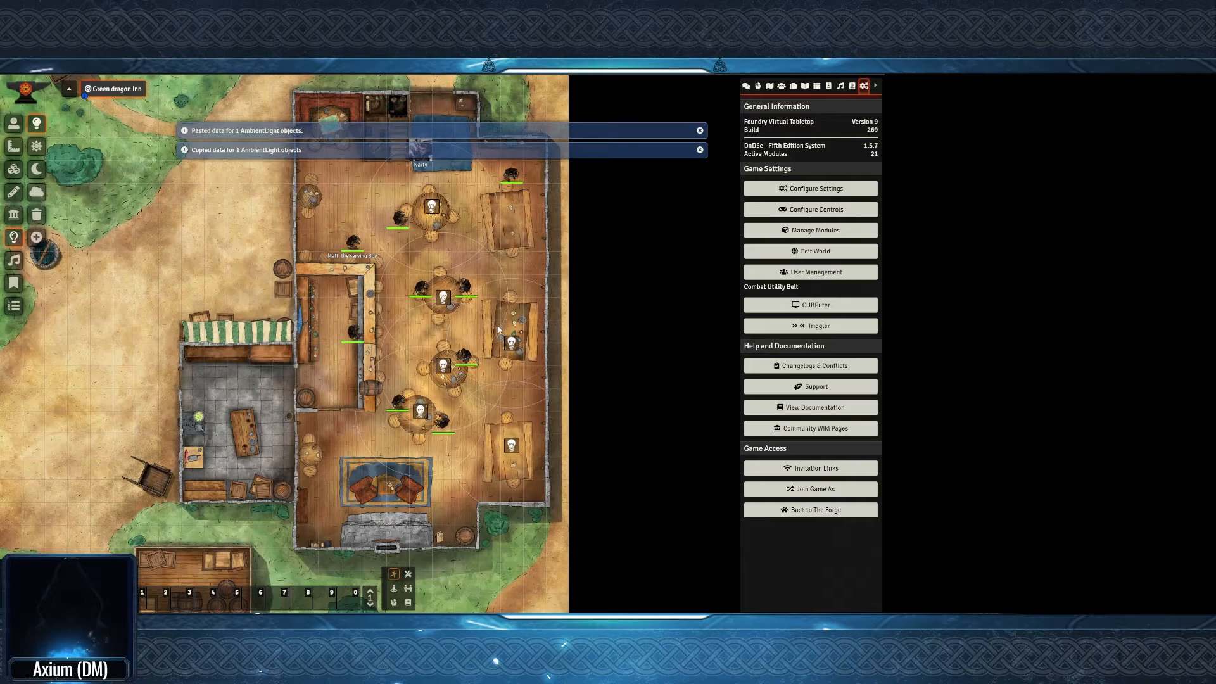
pyautogui.hotkey('ctrl', 'v')
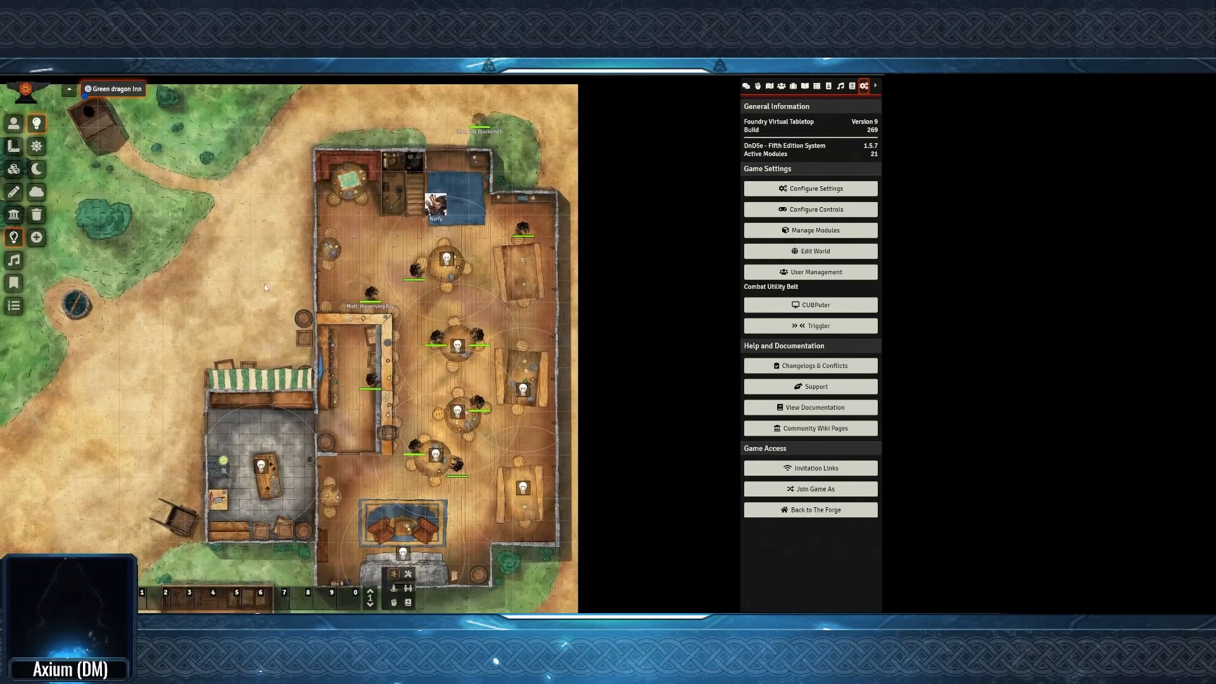
# Return to token controls and move the player character's token back outside, just above the inn's upper entrance
pyautogui.click(14, 124)
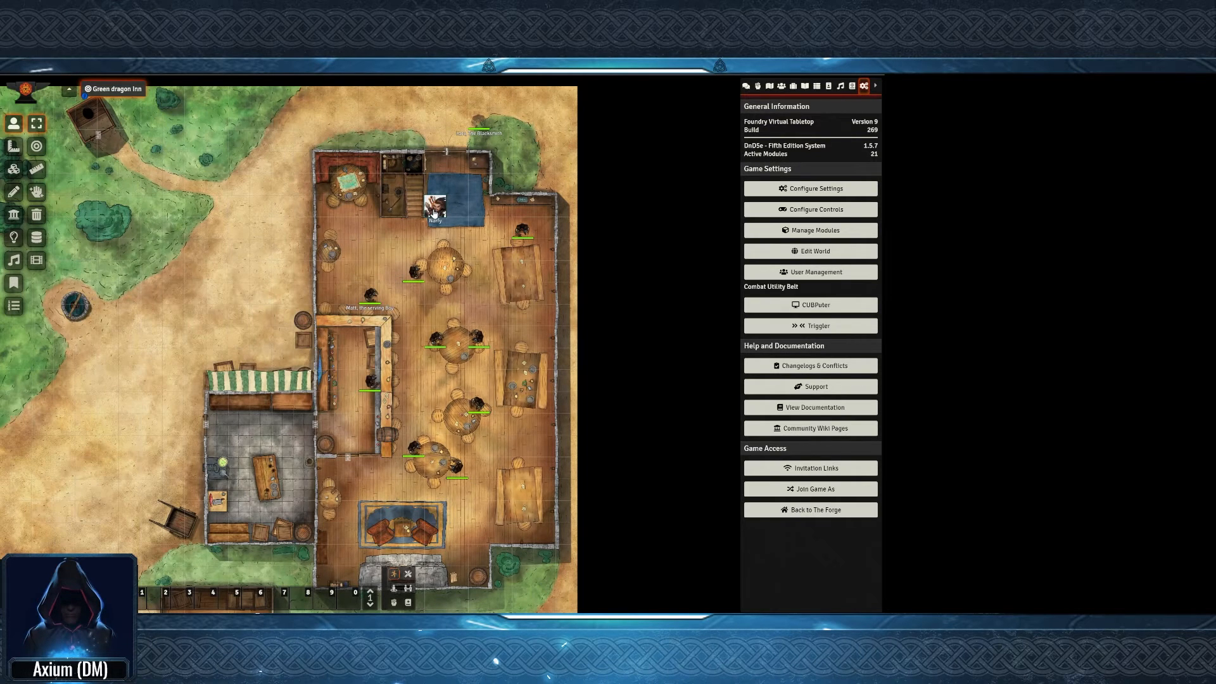
pyautogui.moveTo(434, 213); pyautogui.dragTo(435, 126)
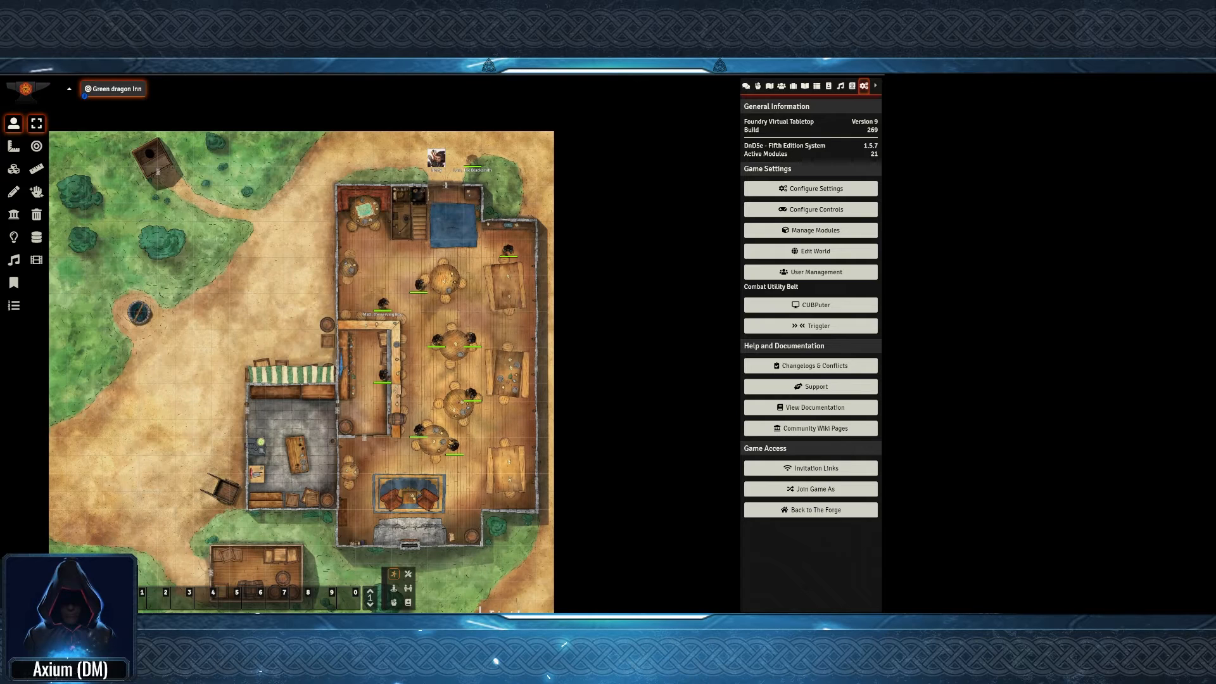
# Create a new scene named Tomb
pyautogui.click(769, 87)
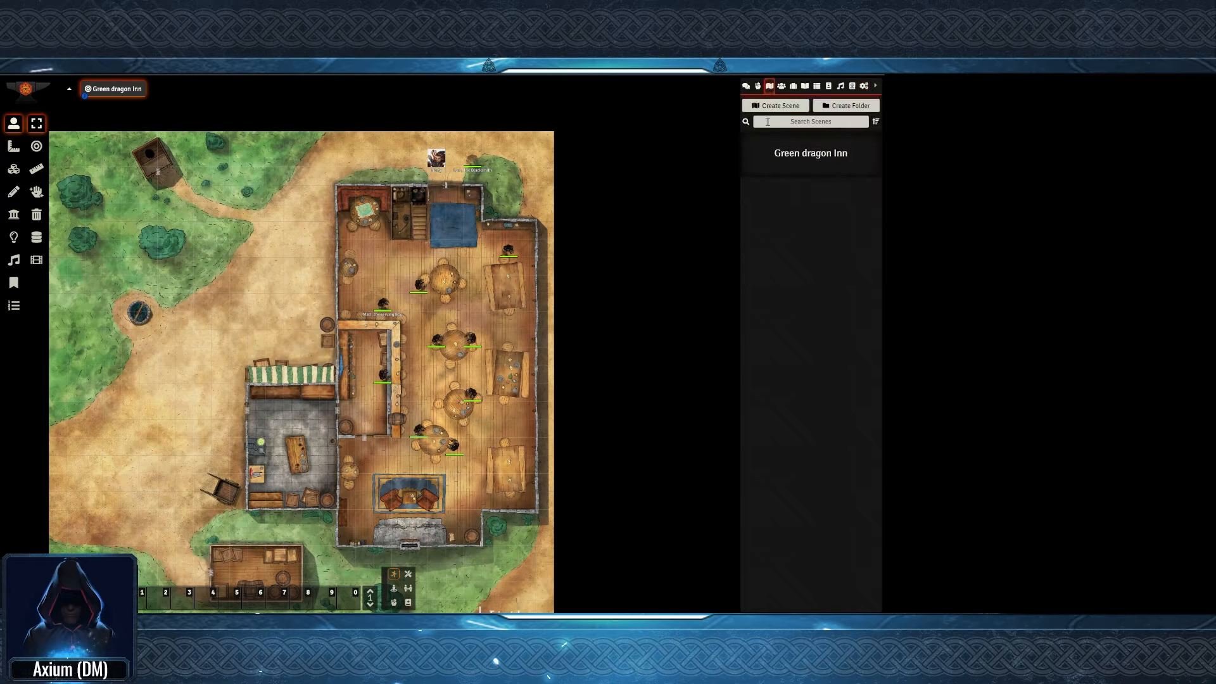
pyautogui.click(773, 105)
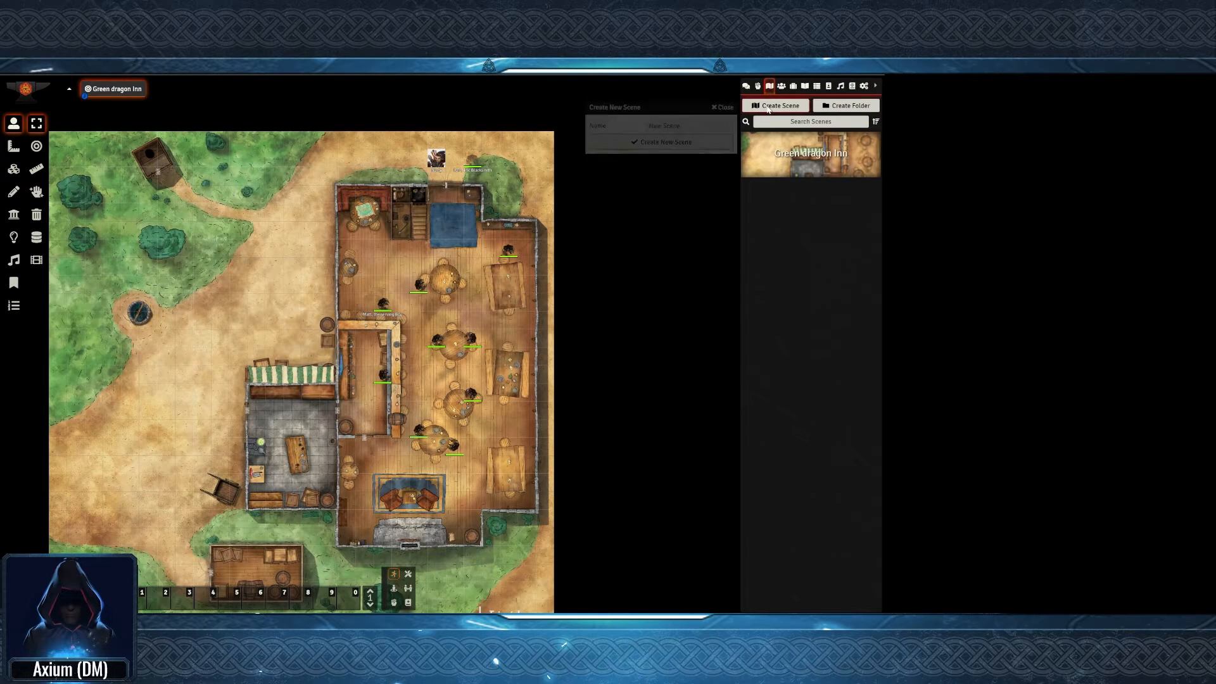
pyautogui.click(683, 125)
pyautogui.write('To')
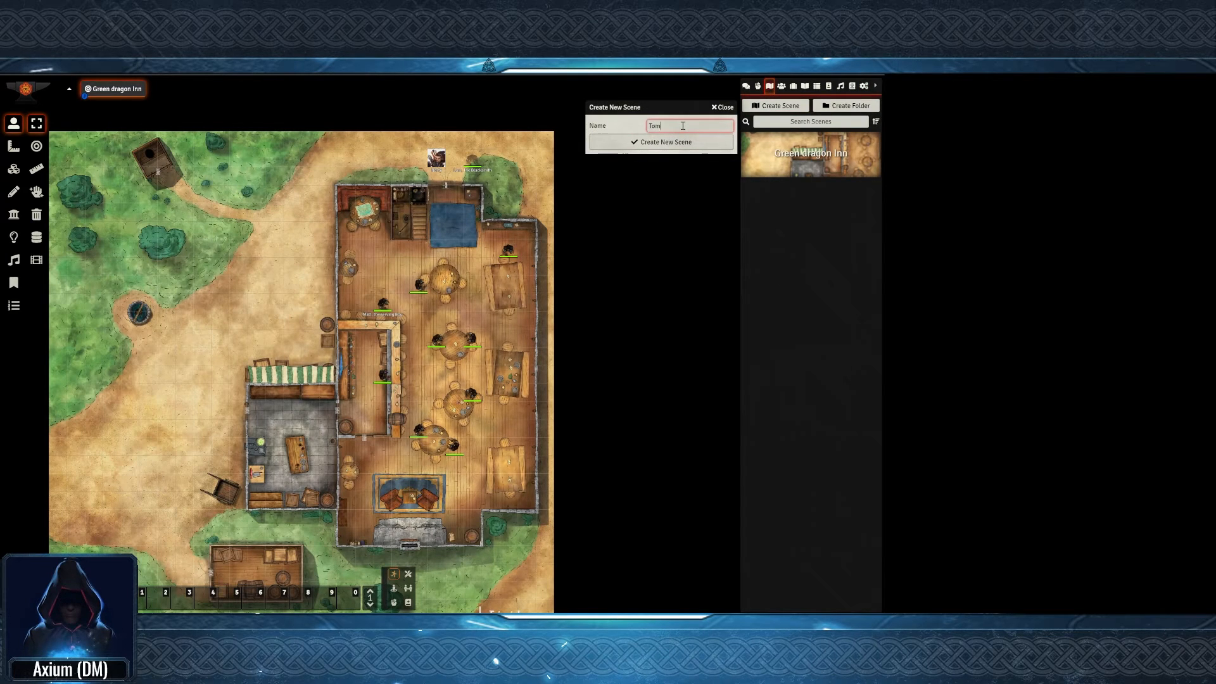
pyautogui.write('mb')
pyautogui.press('Return')
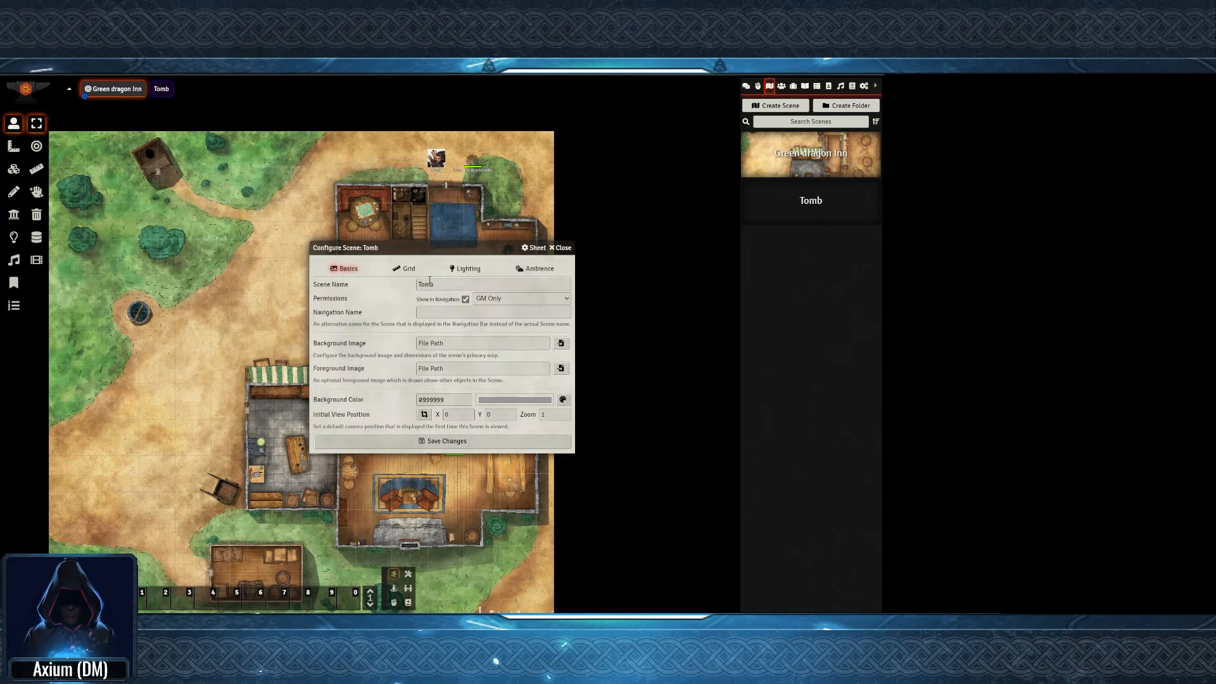
# Set the Tomb scene's background image to the tomb map from Art/Maps/oneshots in the assets library, with background color #000000
pyautogui.click(560, 343)
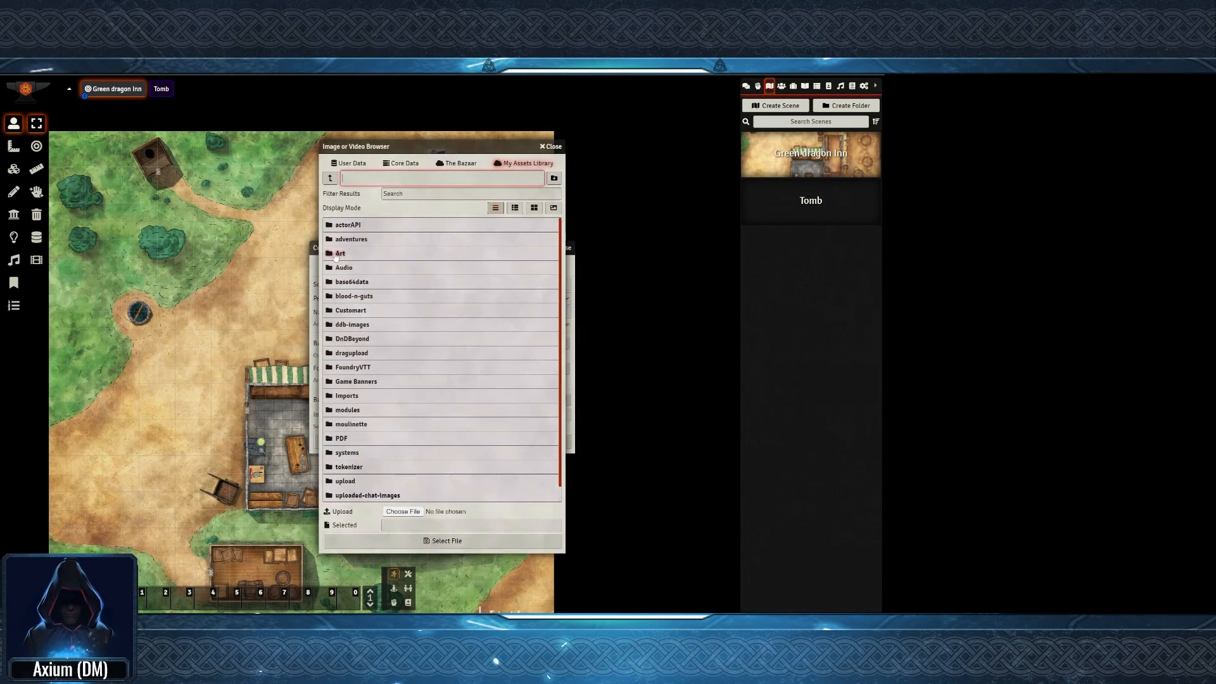
pyautogui.click(487, 338)
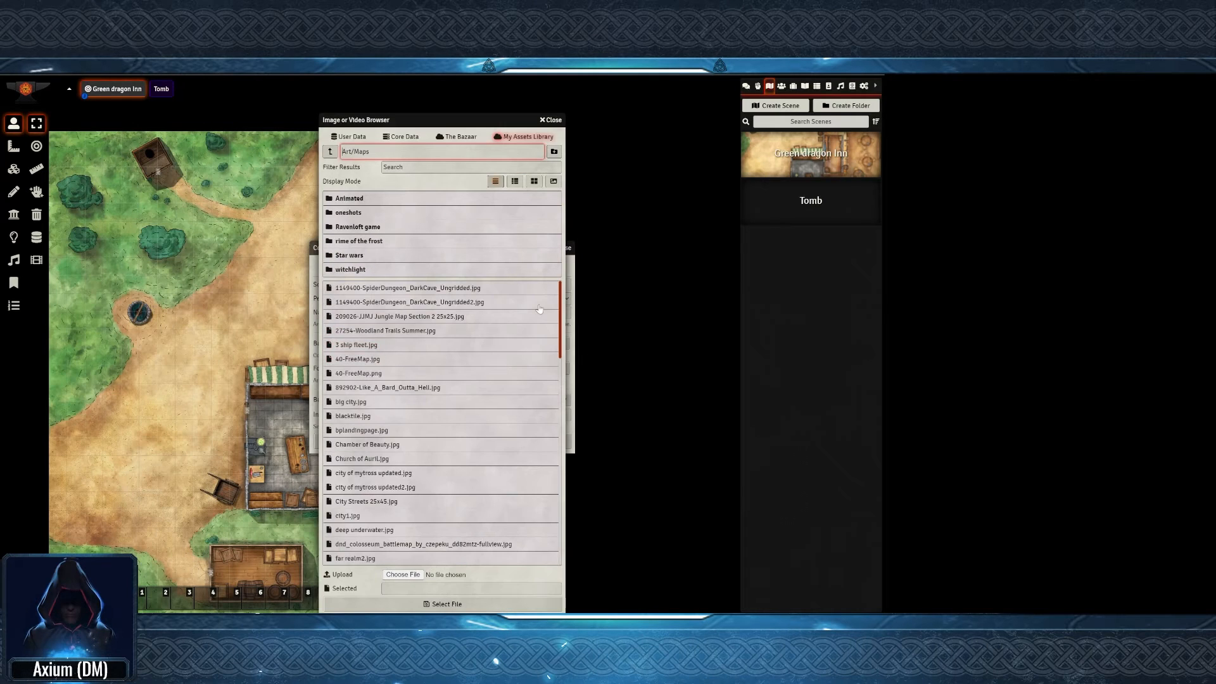
pyautogui.click(361, 213)
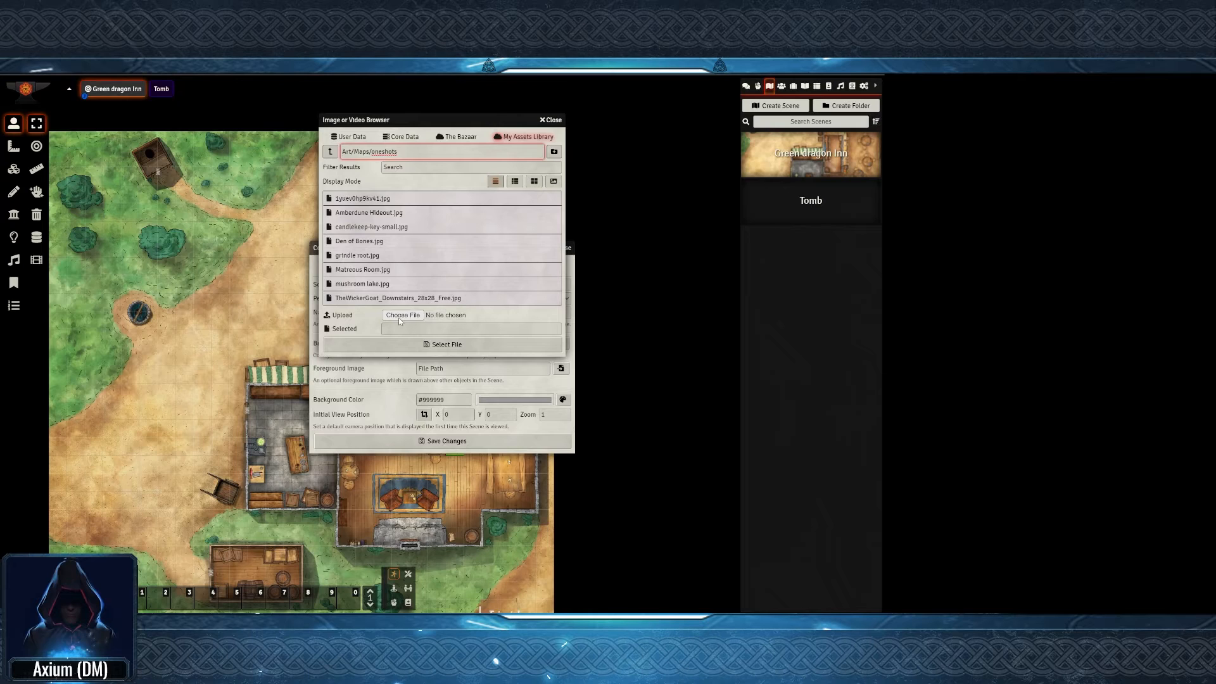
pyautogui.doubleClick(397, 297)
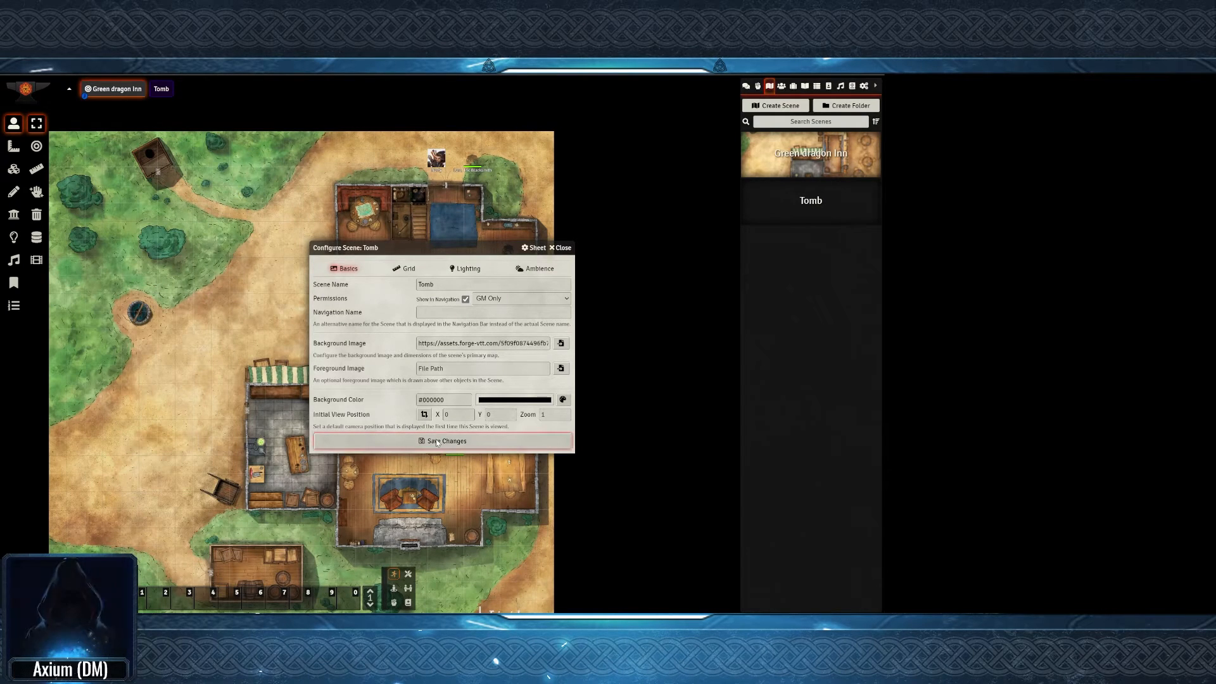
# Save the Tomb scene's configuration, accept the change of scene dimensions, and switch to viewing the Tomb scene
pyautogui.click(480, 441)
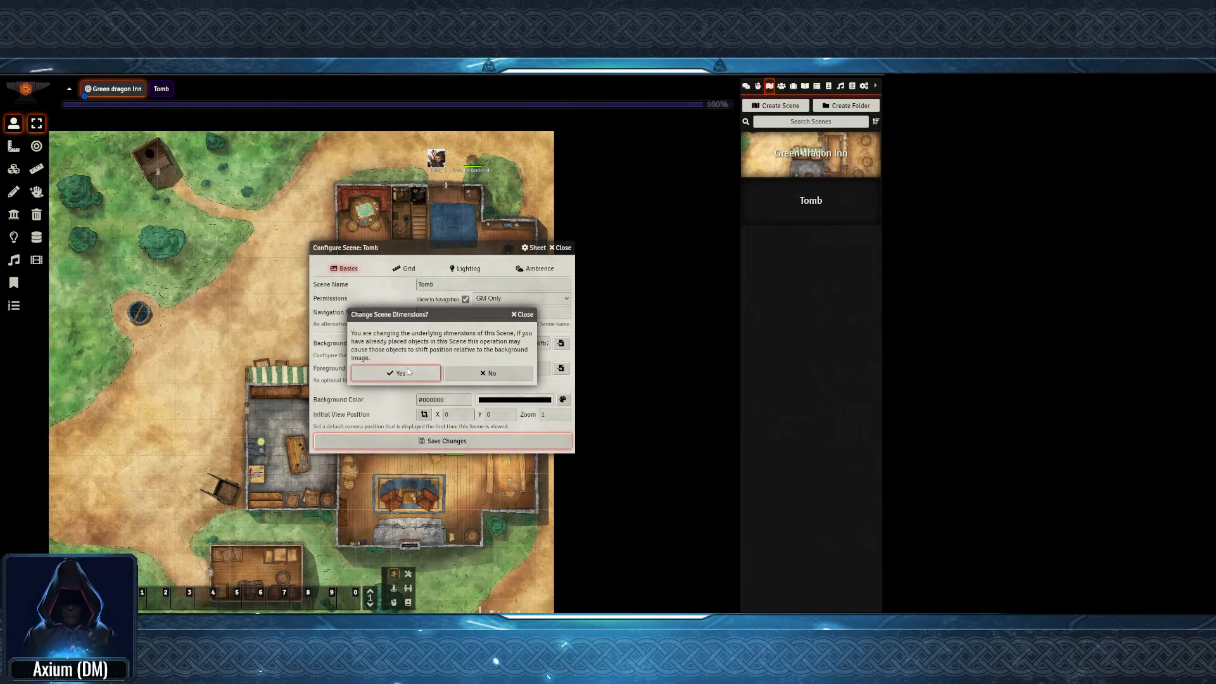
pyautogui.click(437, 370)
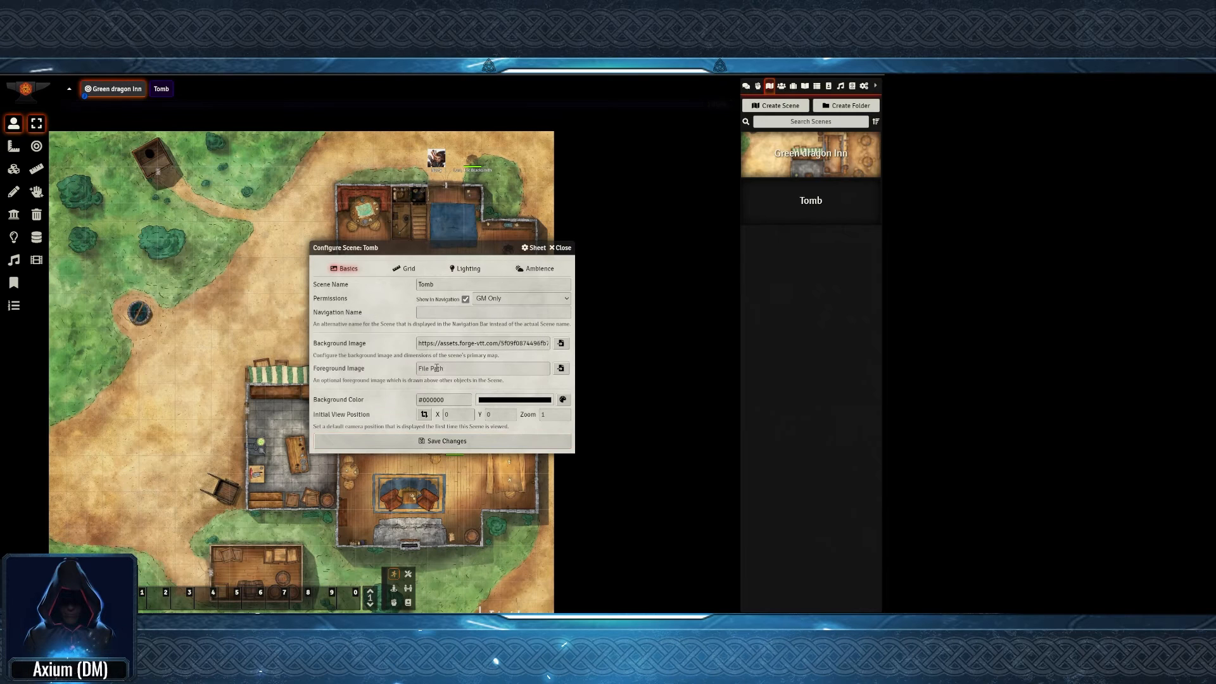
pyautogui.click(160, 91)
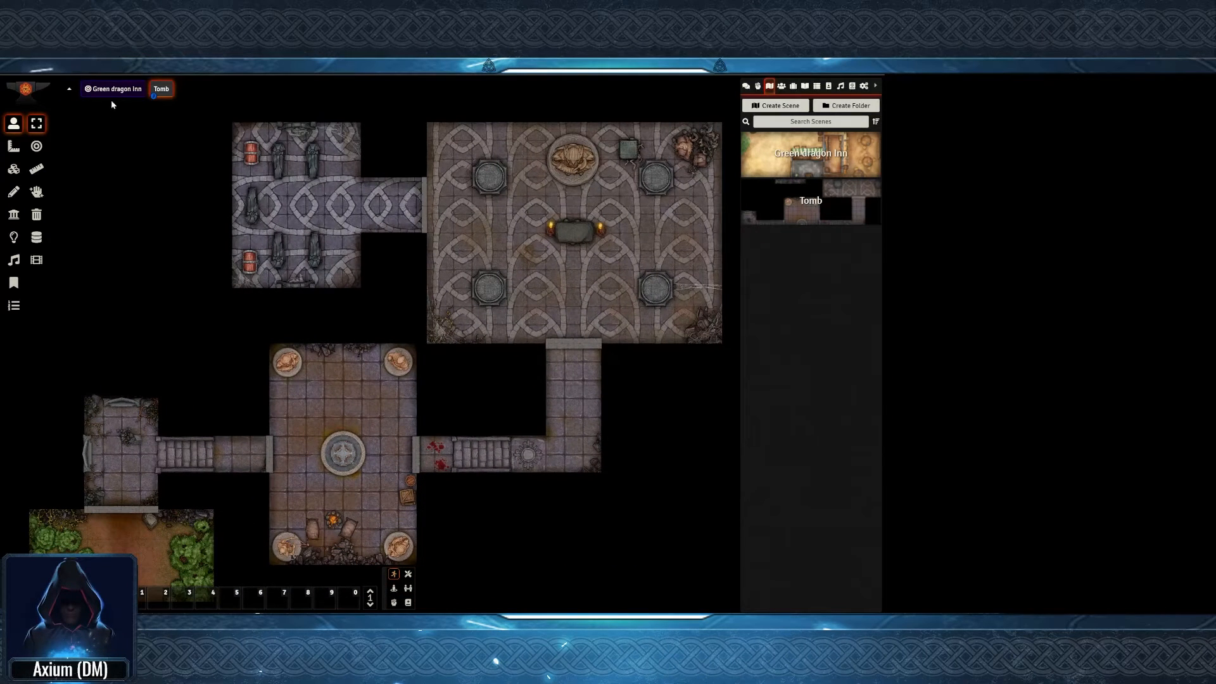
# Activate the Tomb scene, switch activation back to the Green dragon Inn scene, and return to viewing Tomb
pyautogui.rightClick(163, 93)
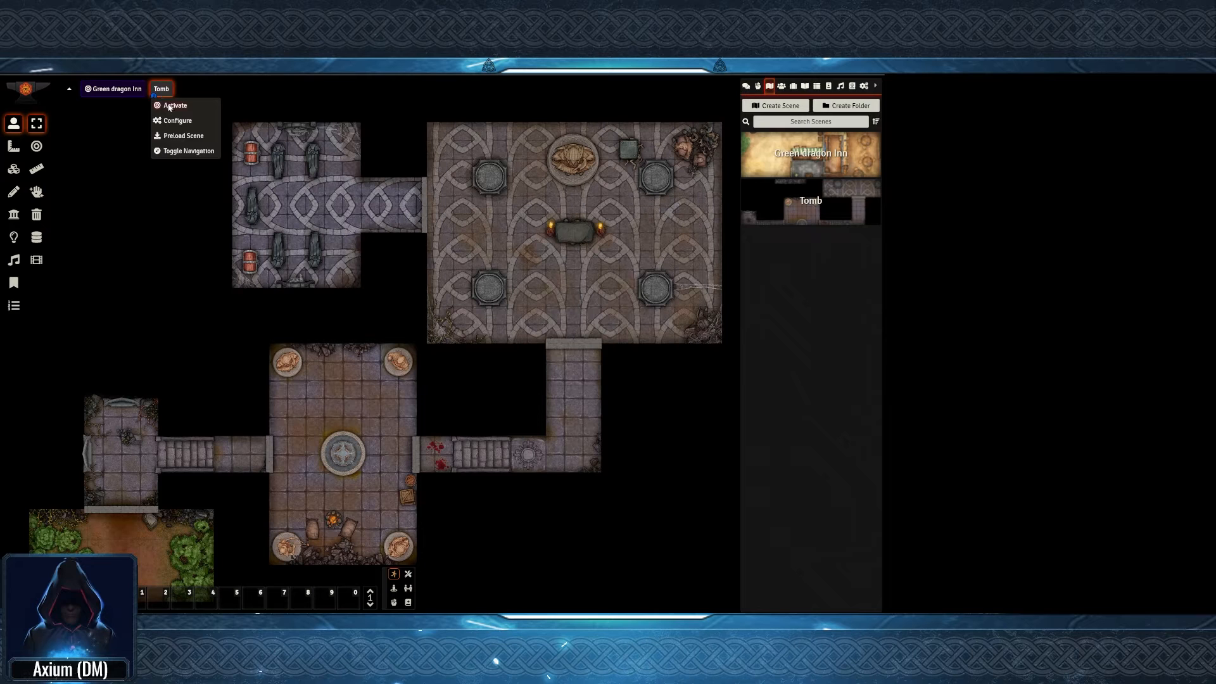
pyautogui.click(171, 108)
pyautogui.rightClick(114, 91)
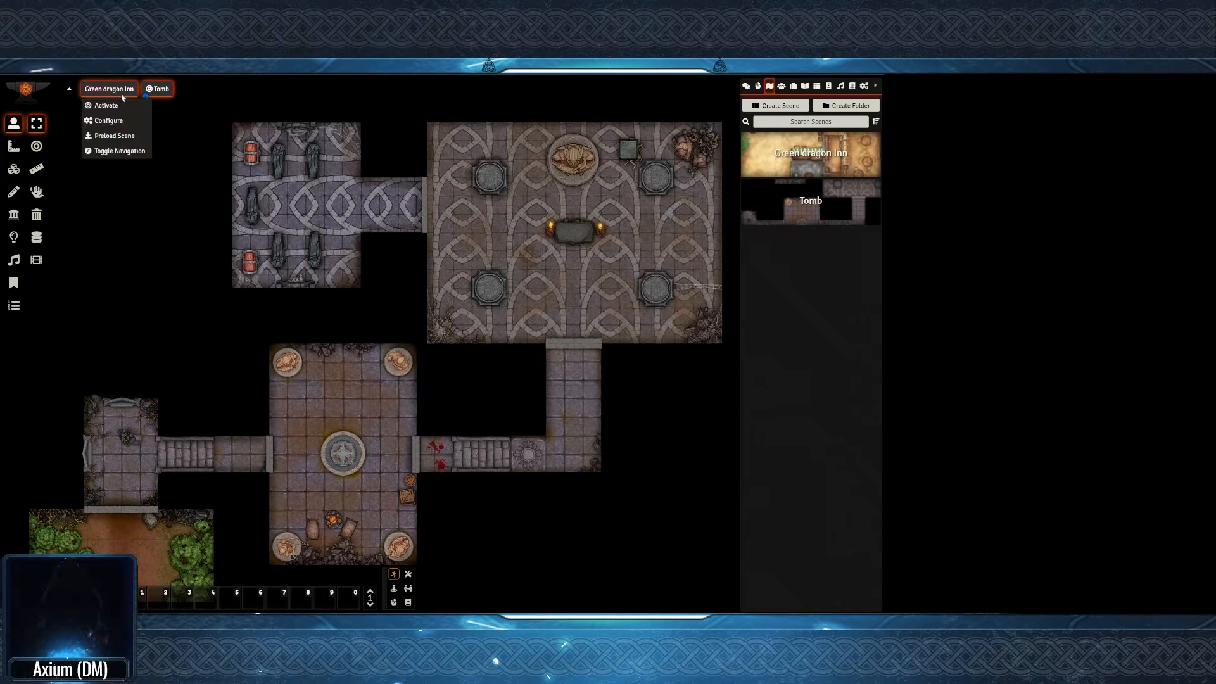
pyautogui.click(114, 108)
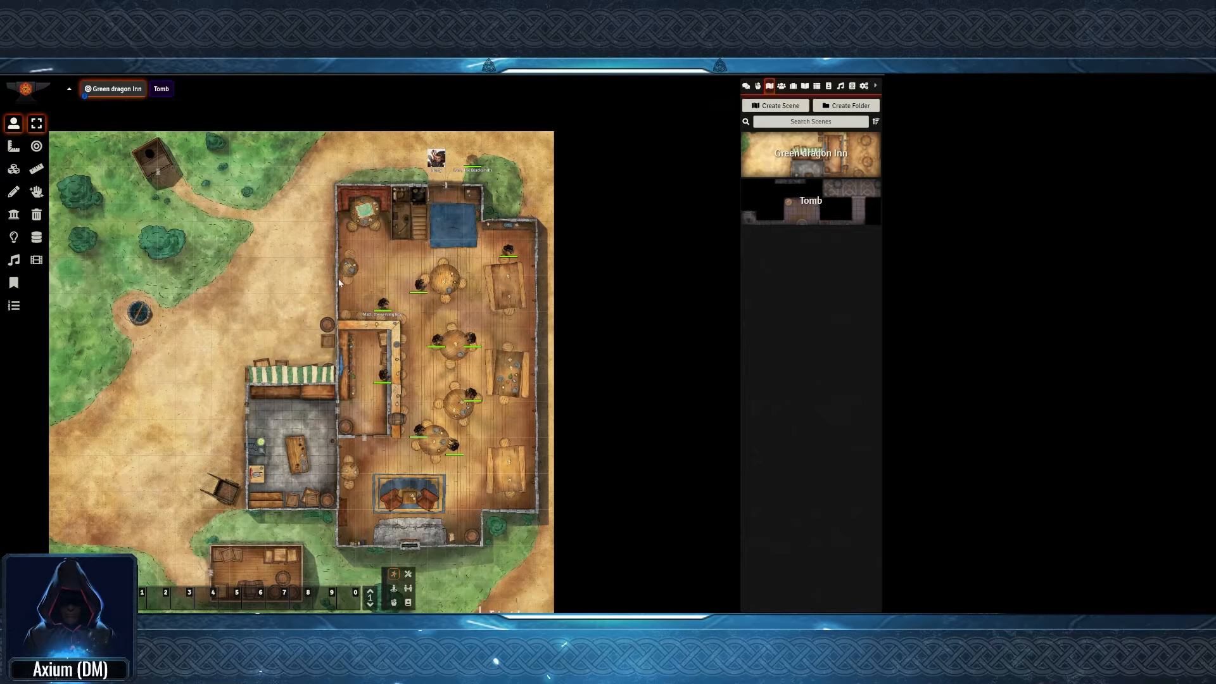
pyautogui.click(162, 89)
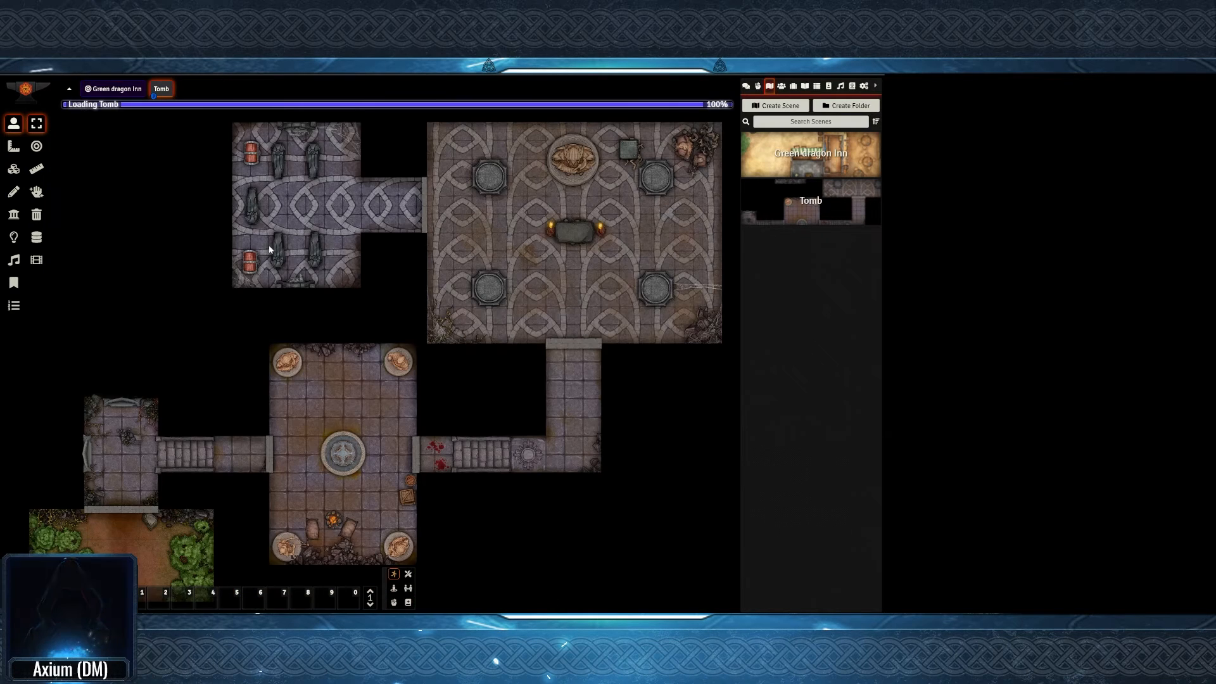
# Change the Tomb scene's grid size to match the map's squares, save the configuration, and check the alignment
pyautogui.scroll(-1, 253, 270)
pyautogui.moveTo(254, 270); pyautogui.dragTo(285, 253)
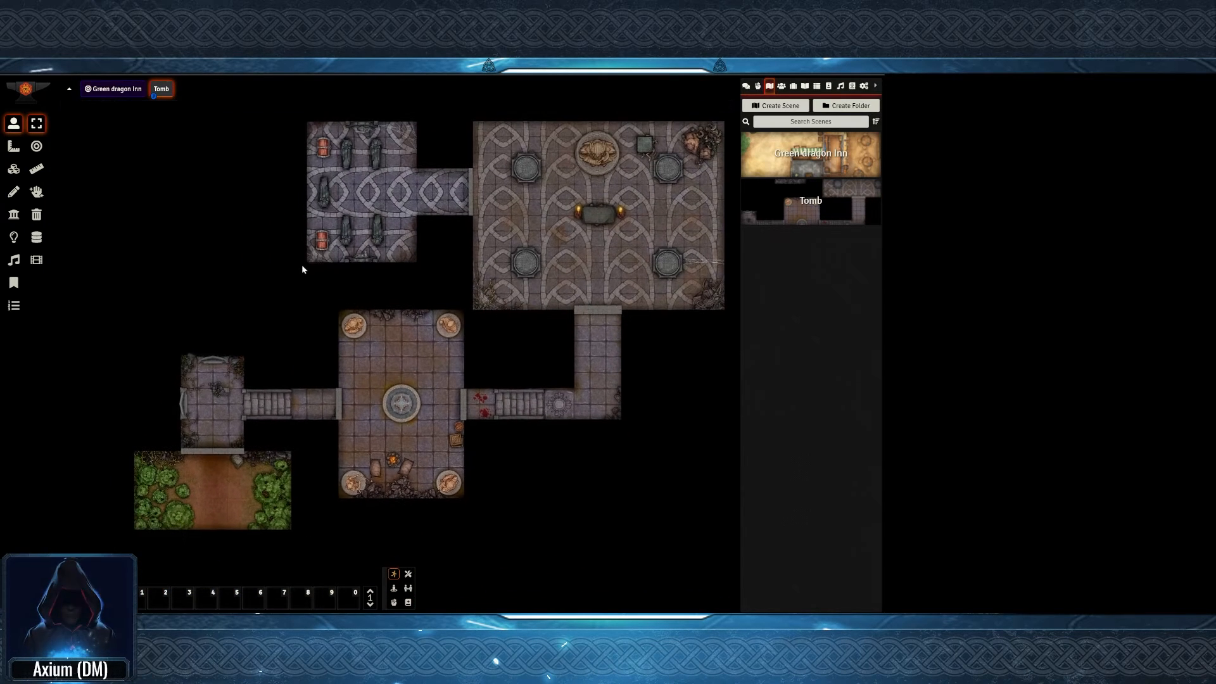
pyautogui.scroll(2, 305, 269)
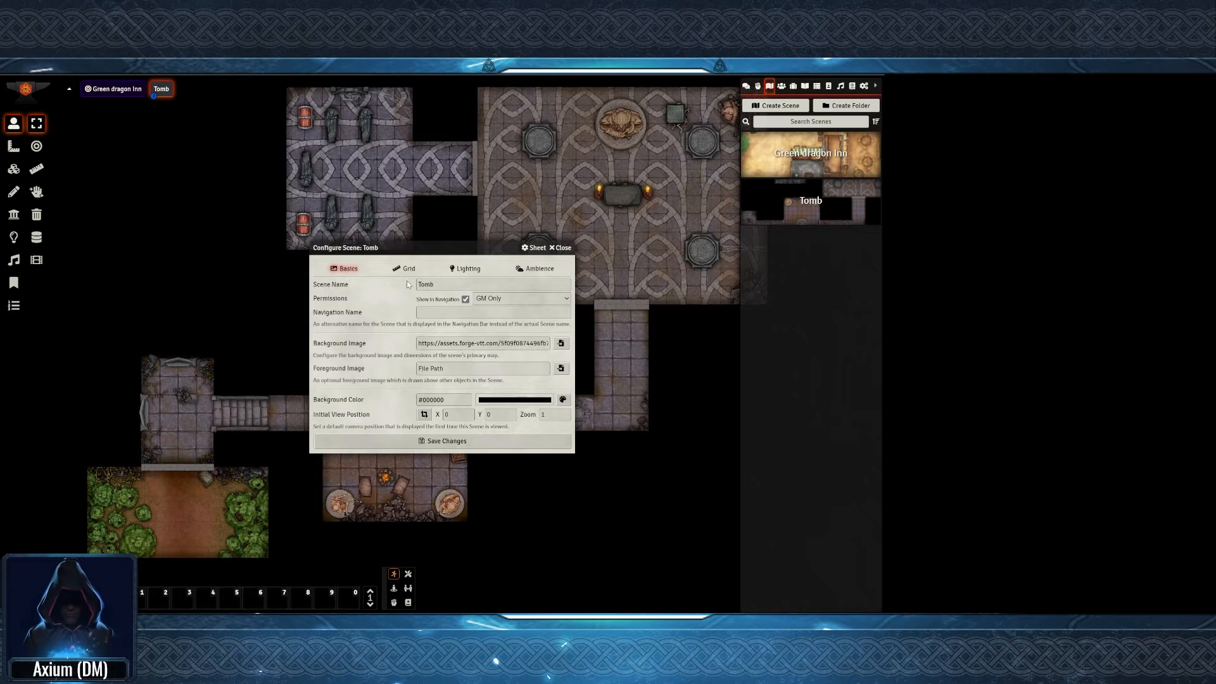
pyautogui.click(407, 270)
pyautogui.moveTo(445, 302); pyautogui.dragTo(389, 300)
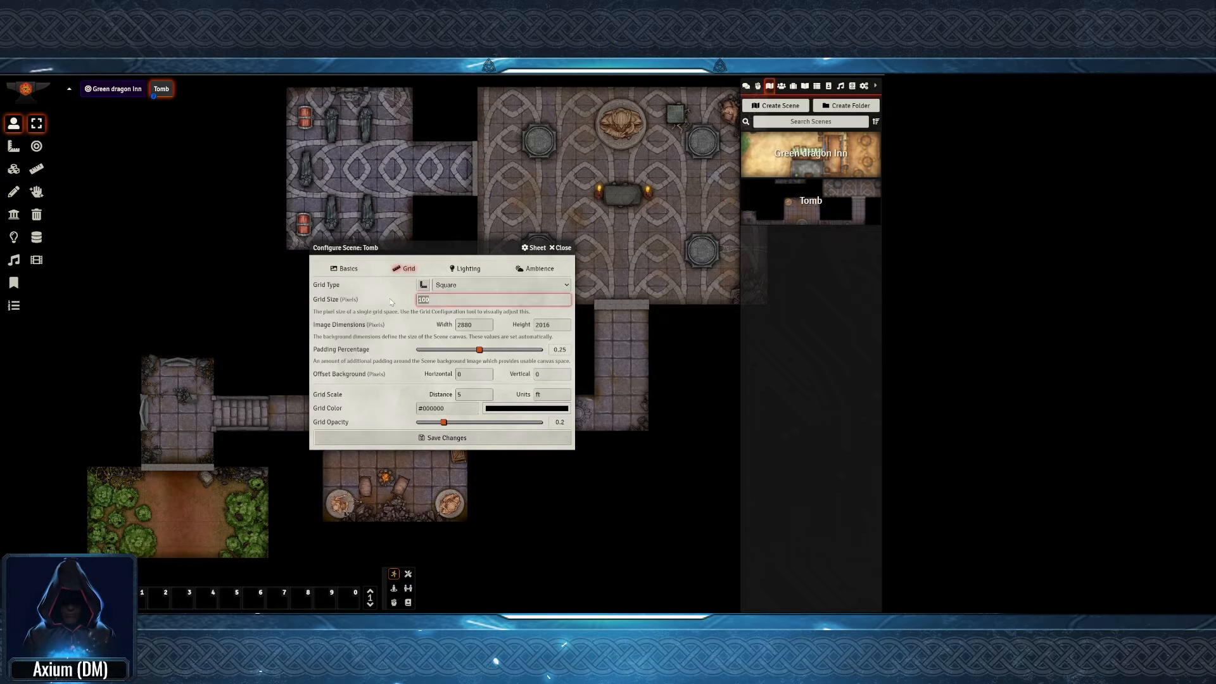
pyautogui.click(485, 439)
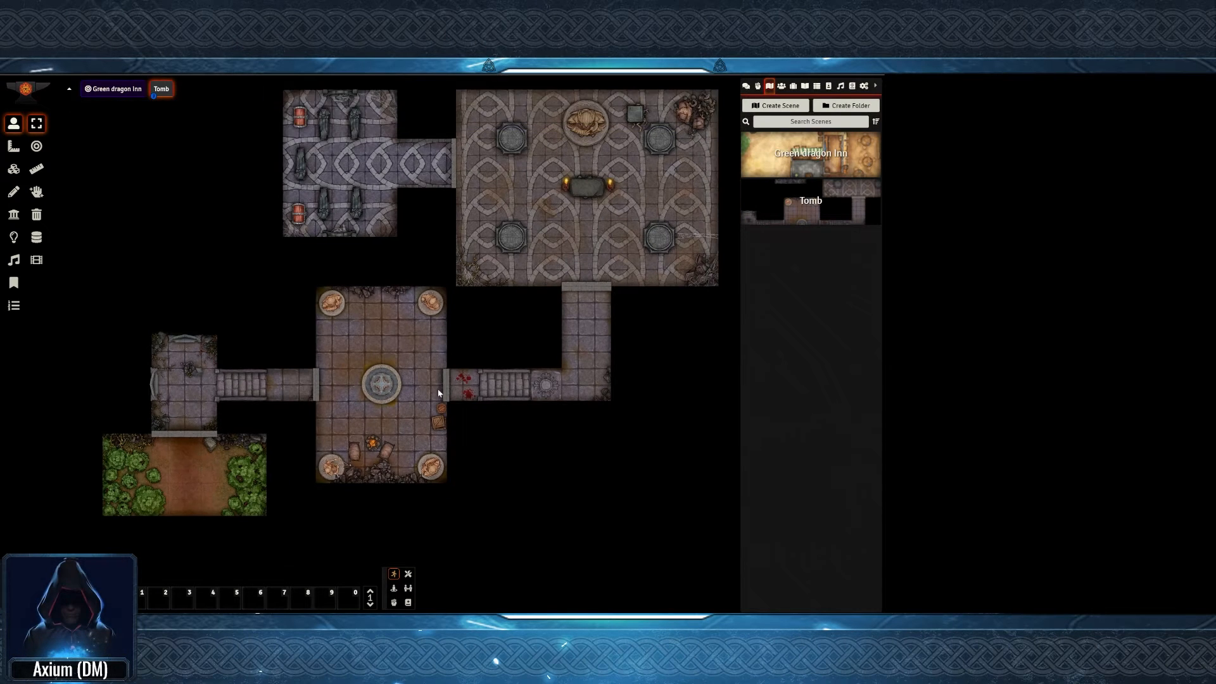
pyautogui.scroll(5, 426, 373)
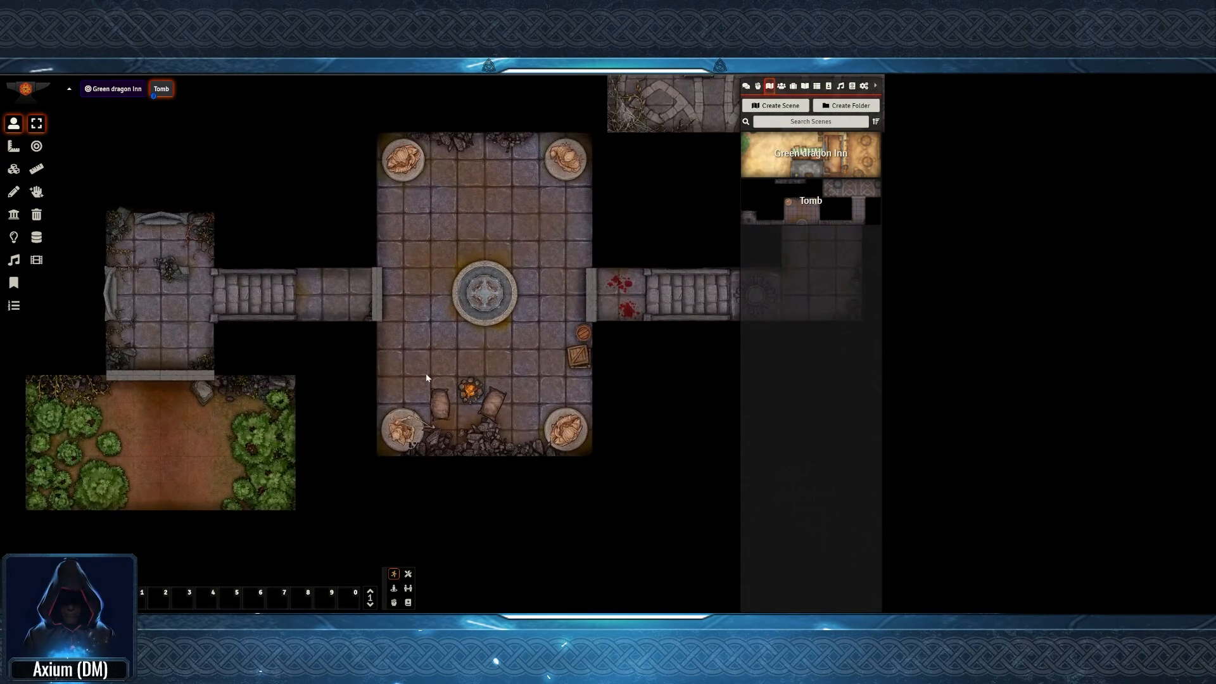
pyautogui.scroll(-5, 427, 378)
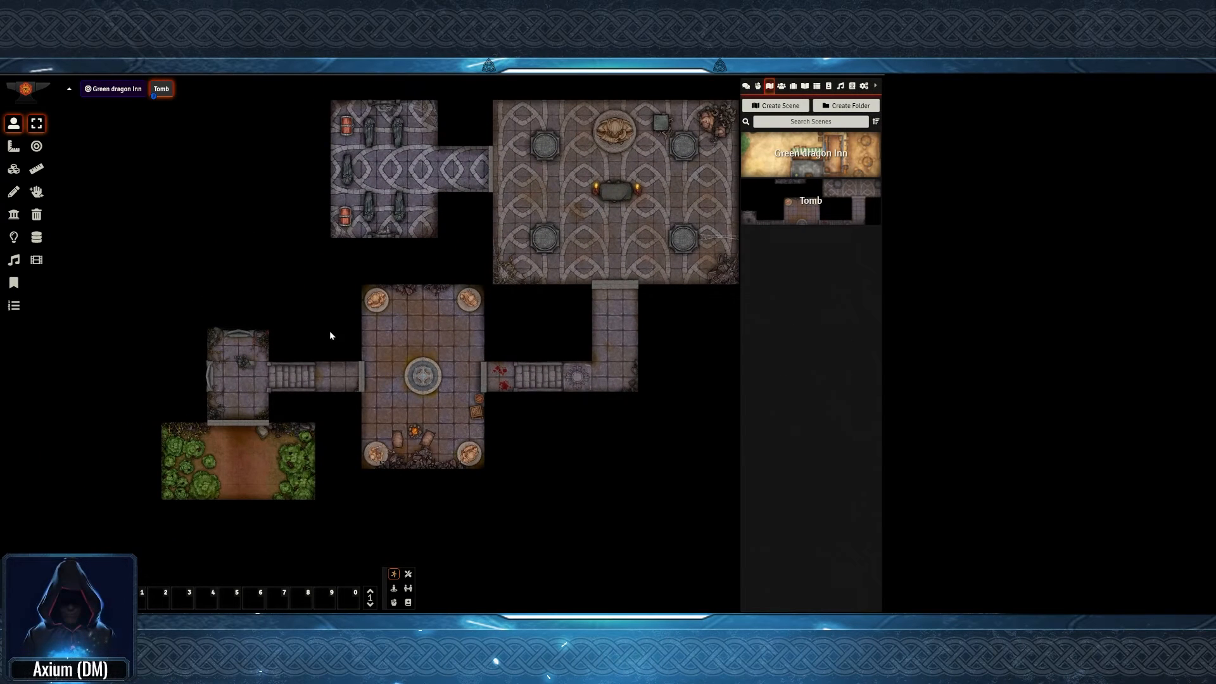
# Draw walls around the garden, the entrance chamber, the central statue hall and the corridor joining them
pyautogui.click(14, 216)
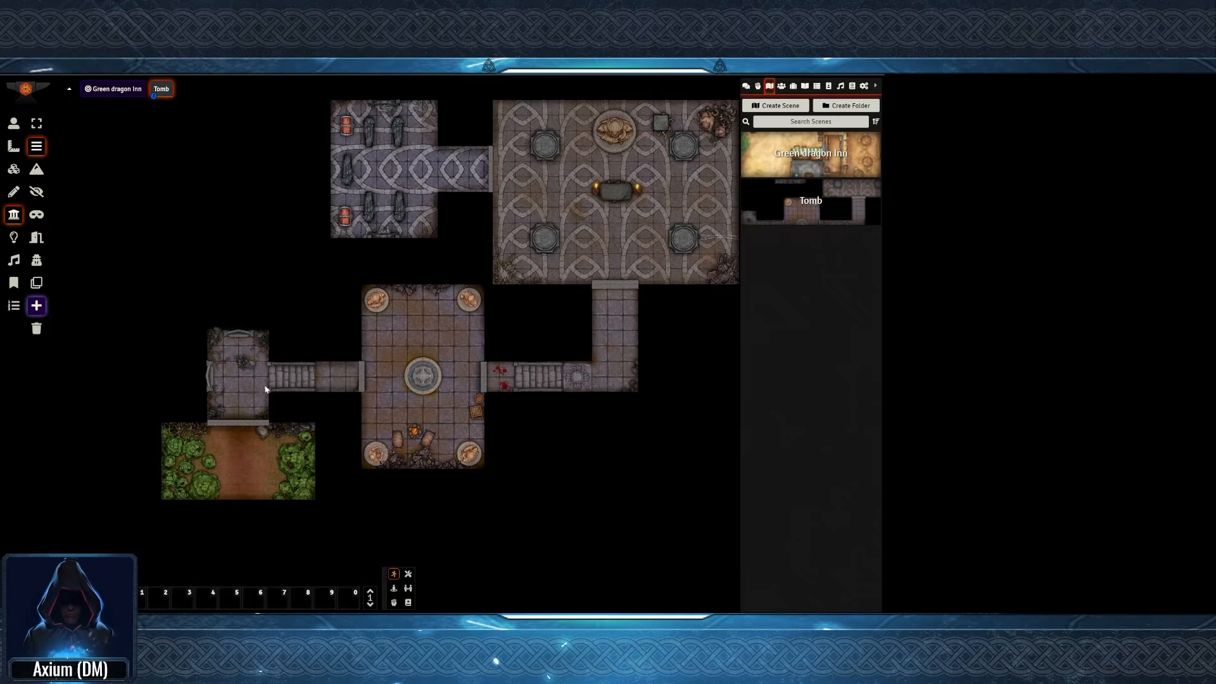
pyautogui.scroll(4, 265, 389)
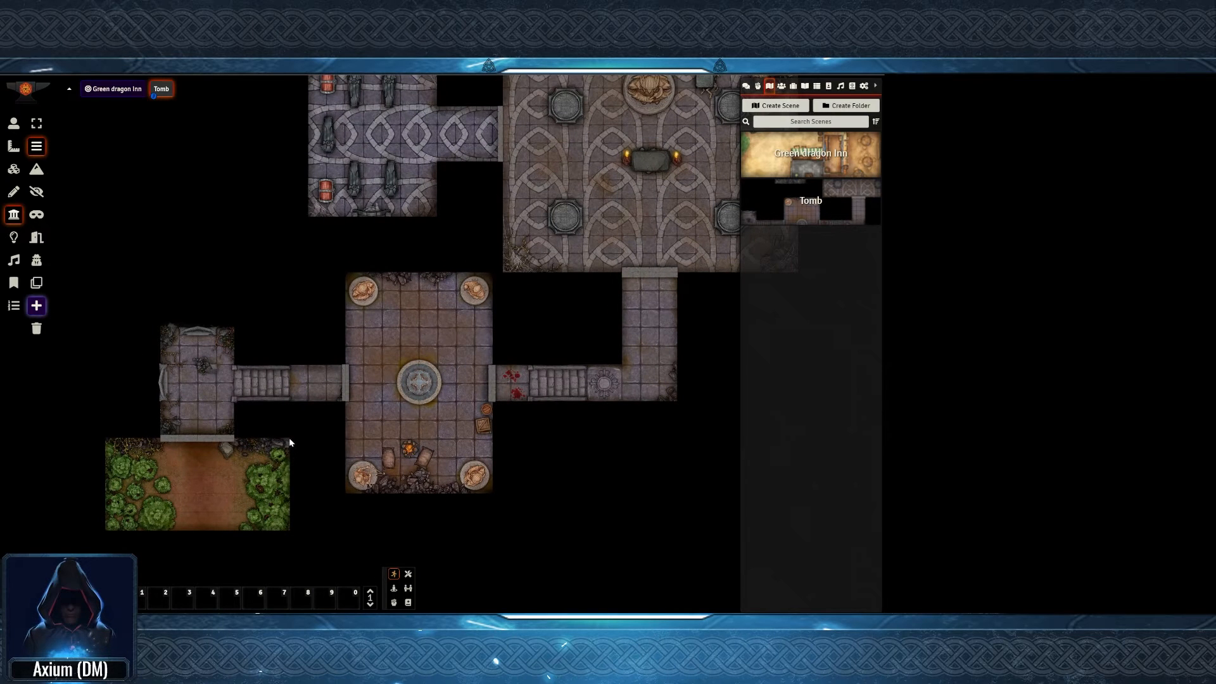
pyautogui.moveTo(290, 438); pyautogui.dragTo(106, 533)
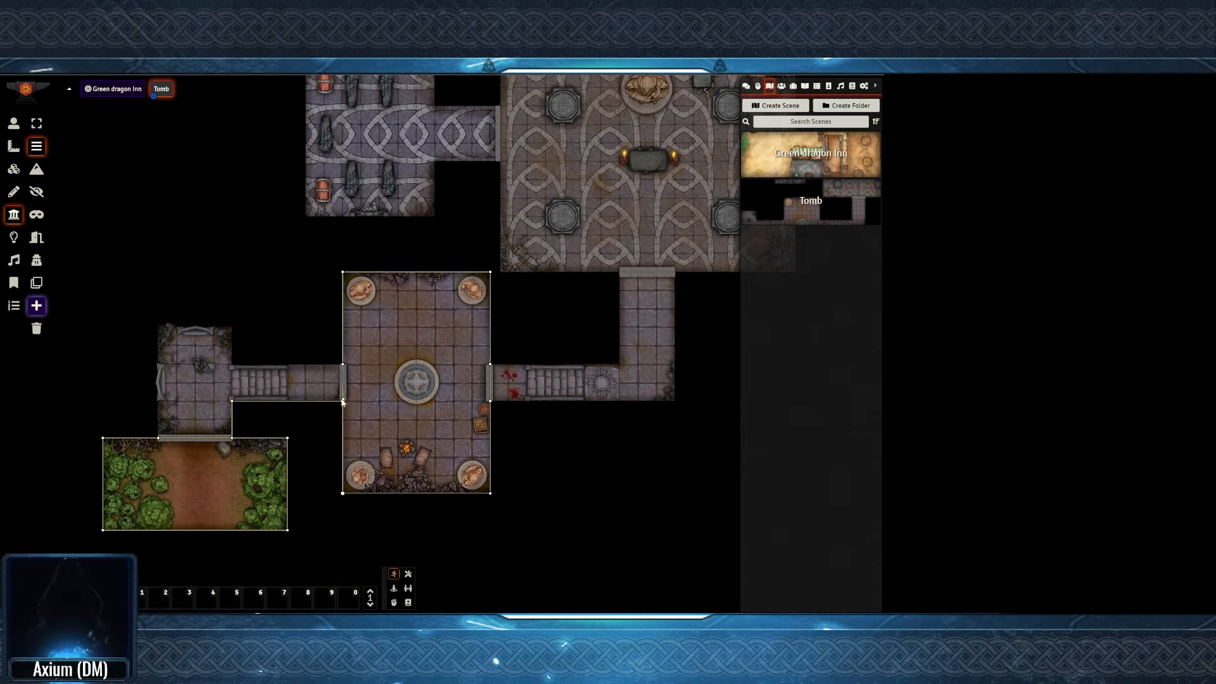
pyautogui.moveTo(441, 436)
pyautogui.mouseDown()
pyautogui.moveTo(461, 343)
pyautogui.moveTo(442, 299)
pyautogui.mouseUp()
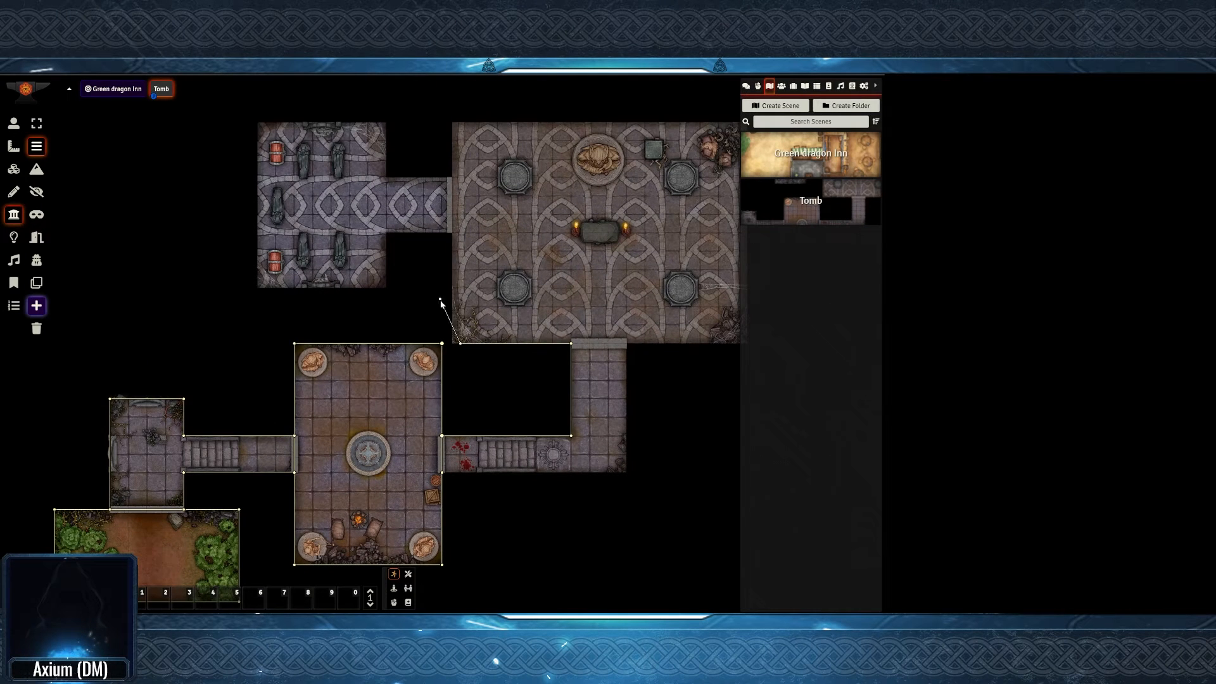
# Draw walls around the L-shaped corridor, the large altar hall, and the sarcophagus room with its connecting passage
pyautogui.press('Right')
pyautogui.press('Up')
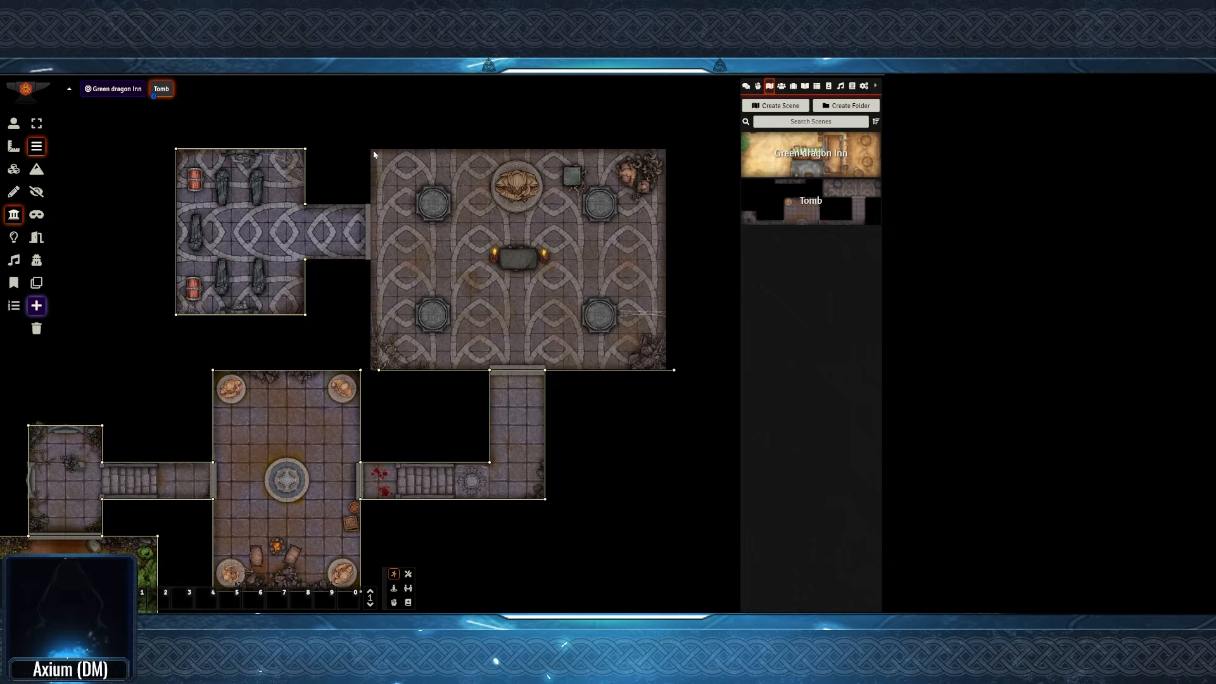
pyautogui.scroll(3, 659, 380)
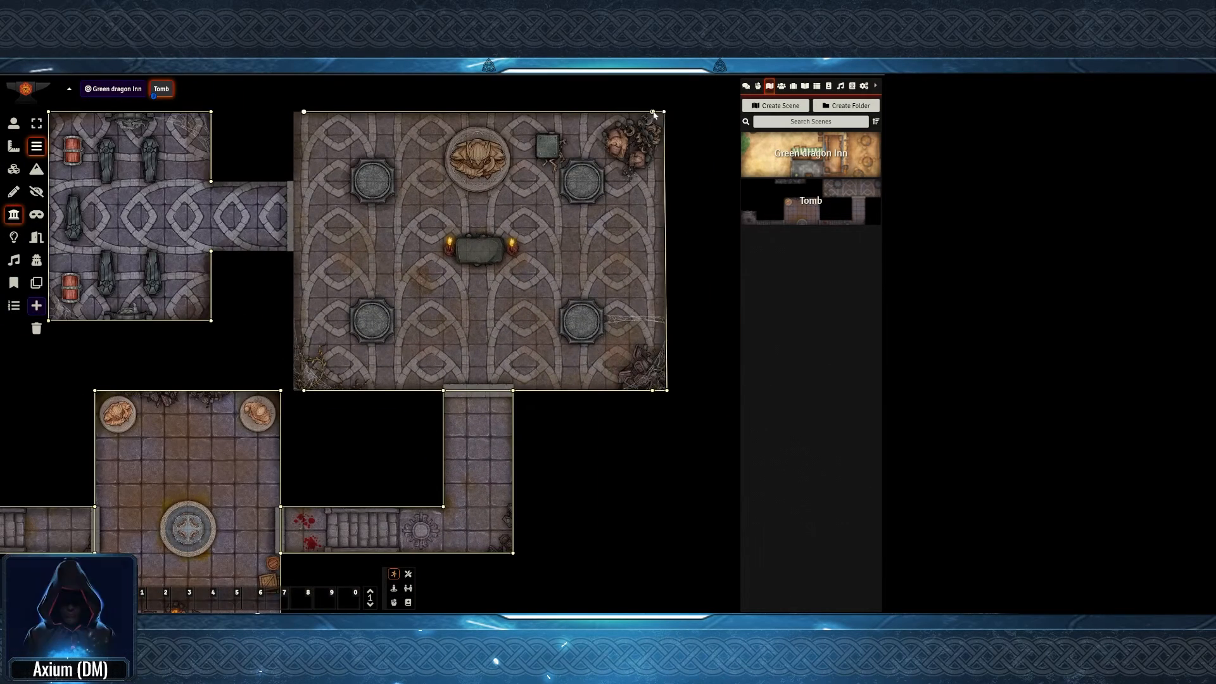
pyautogui.press('Left')
pyautogui.scroll(-3, 453, 239)
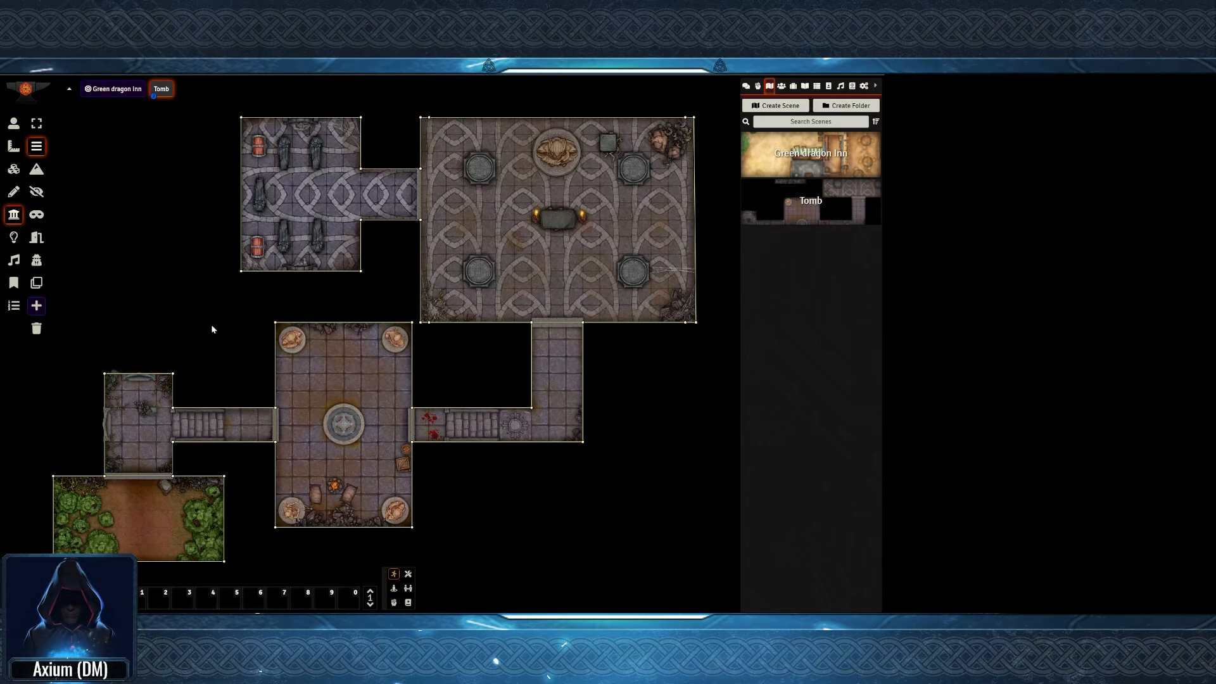
pyautogui.moveTo(221, 298); pyautogui.dragTo(249, 278)
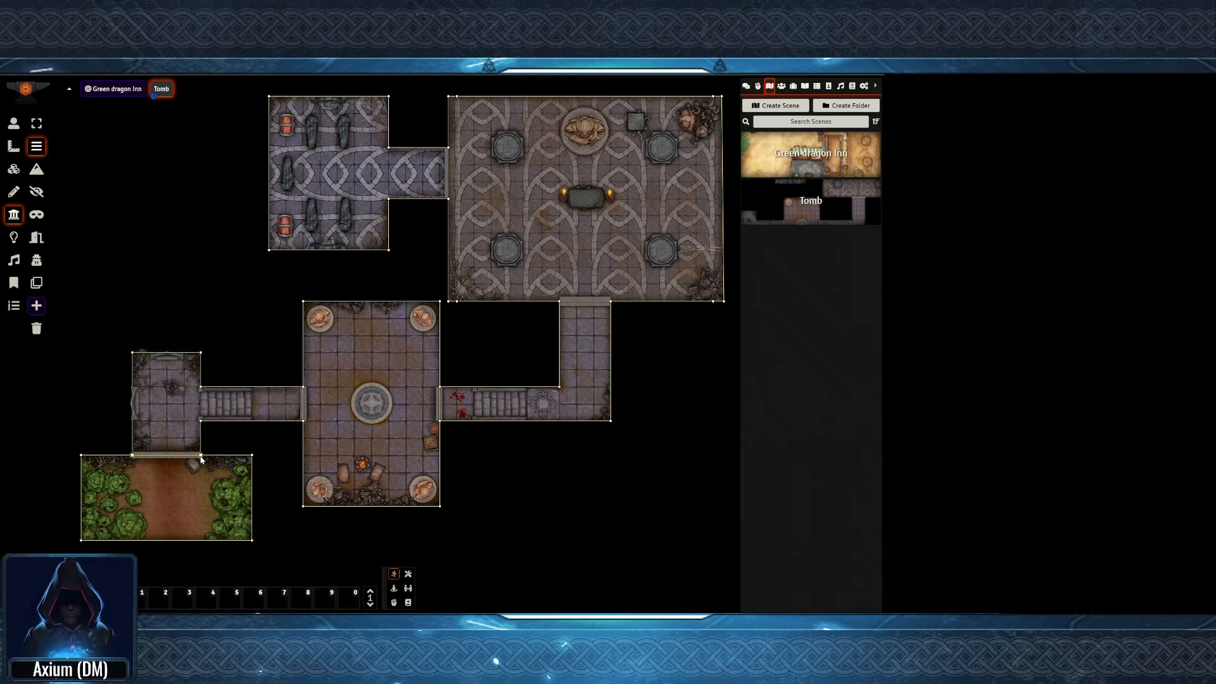
# Turn the wall segments at the garden entrance and the corridor doorways into doors
pyautogui.doubleClick(198, 456)
pyautogui.click(438, 385)
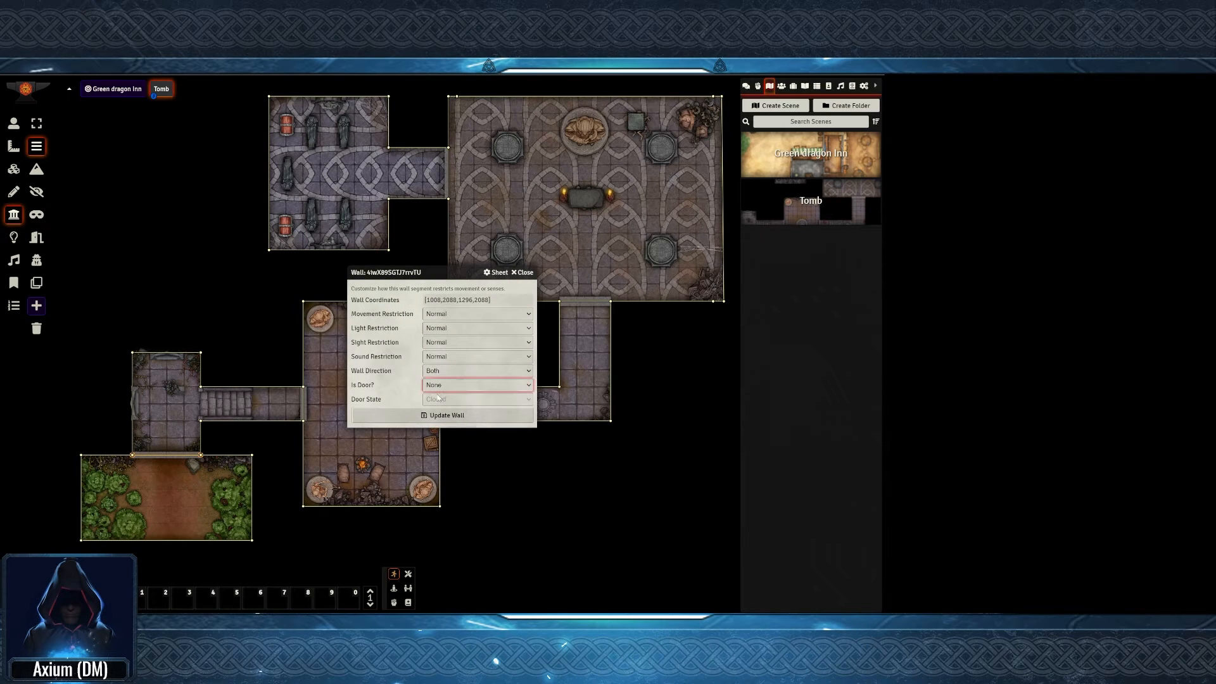
pyautogui.click(438, 415)
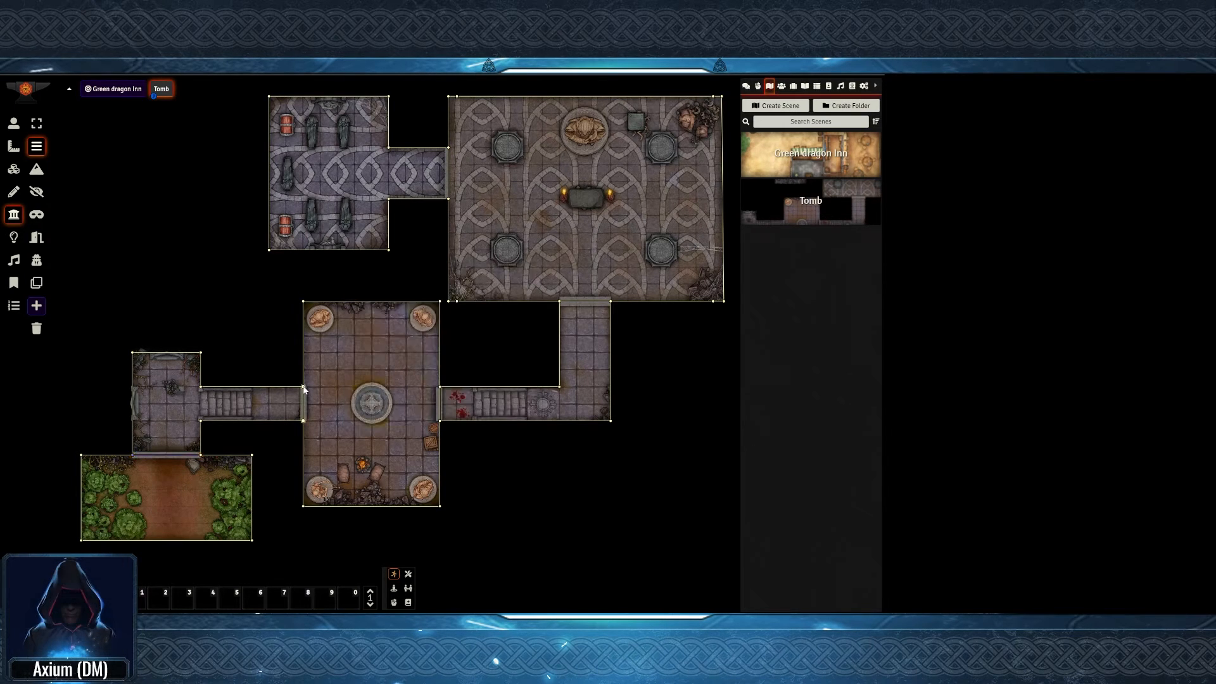
pyautogui.doubleClick(304, 404)
pyautogui.click(383, 415)
# Set the door between the altar hall and the sarcophagus room's passage to Secret, leaving its state Closed
pyautogui.doubleClick(448, 173)
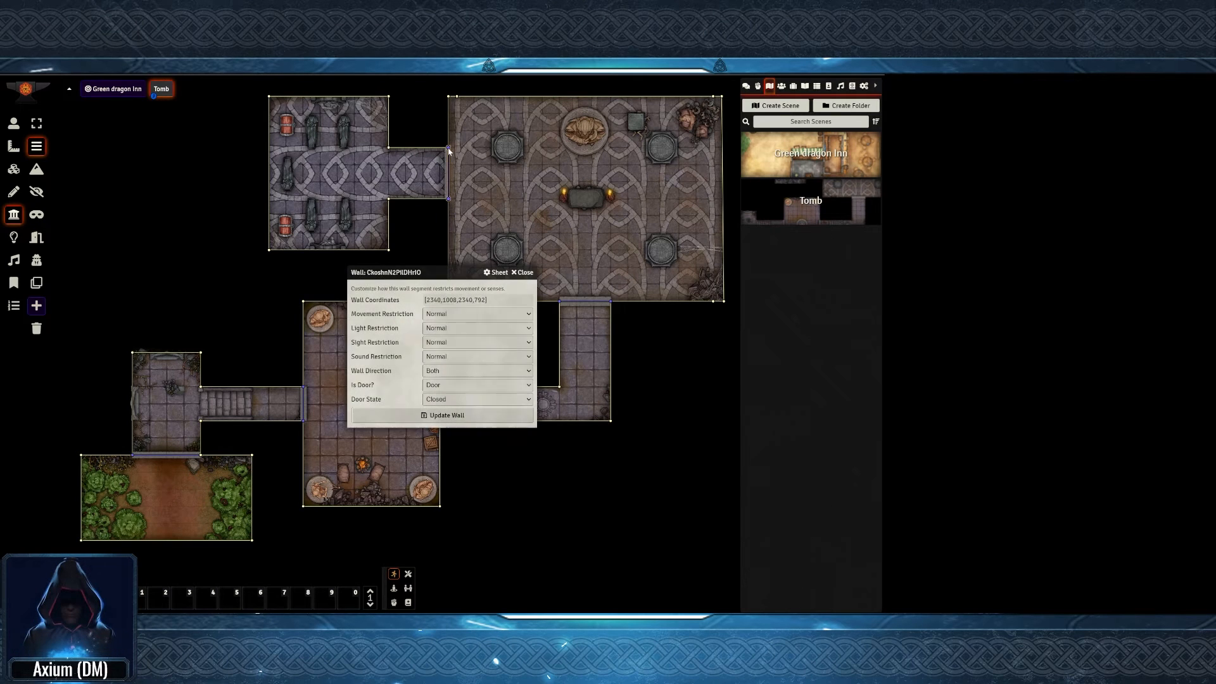
pyautogui.click(444, 404)
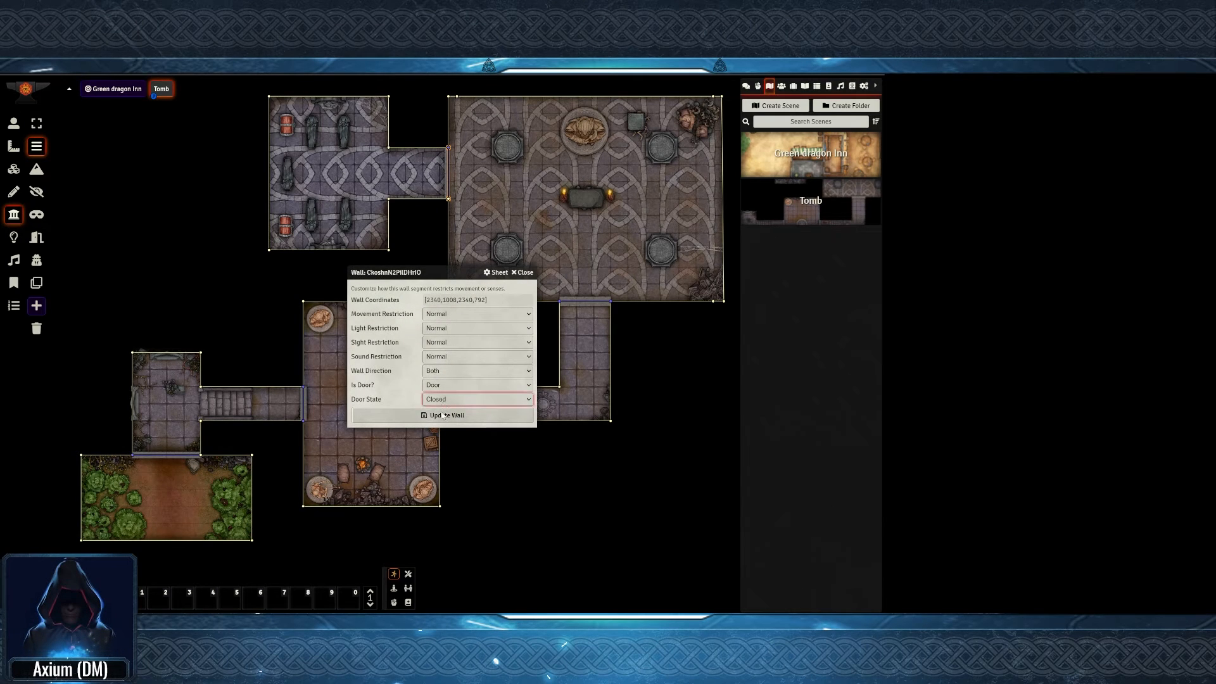
pyautogui.click(437, 385)
pyautogui.click(435, 404)
pyautogui.click(434, 416)
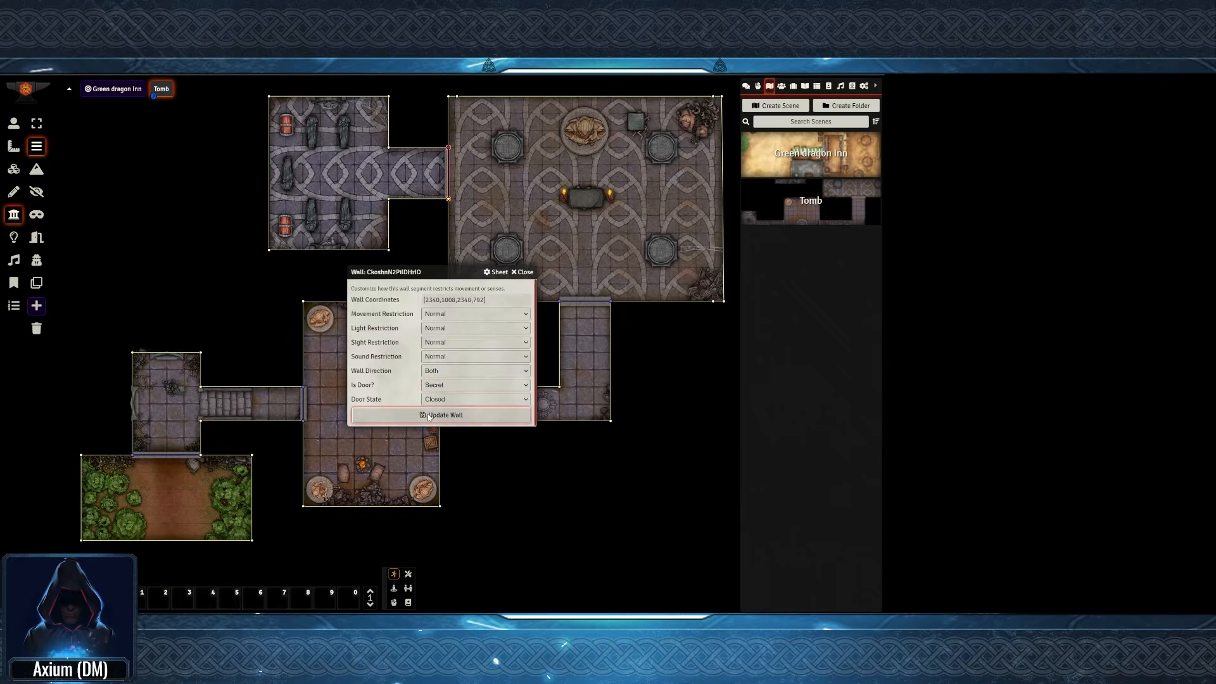
# Return to token controls and place the player character's token from the actors list in the garden outside the tomb
pyautogui.click(13, 123)
pyautogui.scroll(-2, 152, 271)
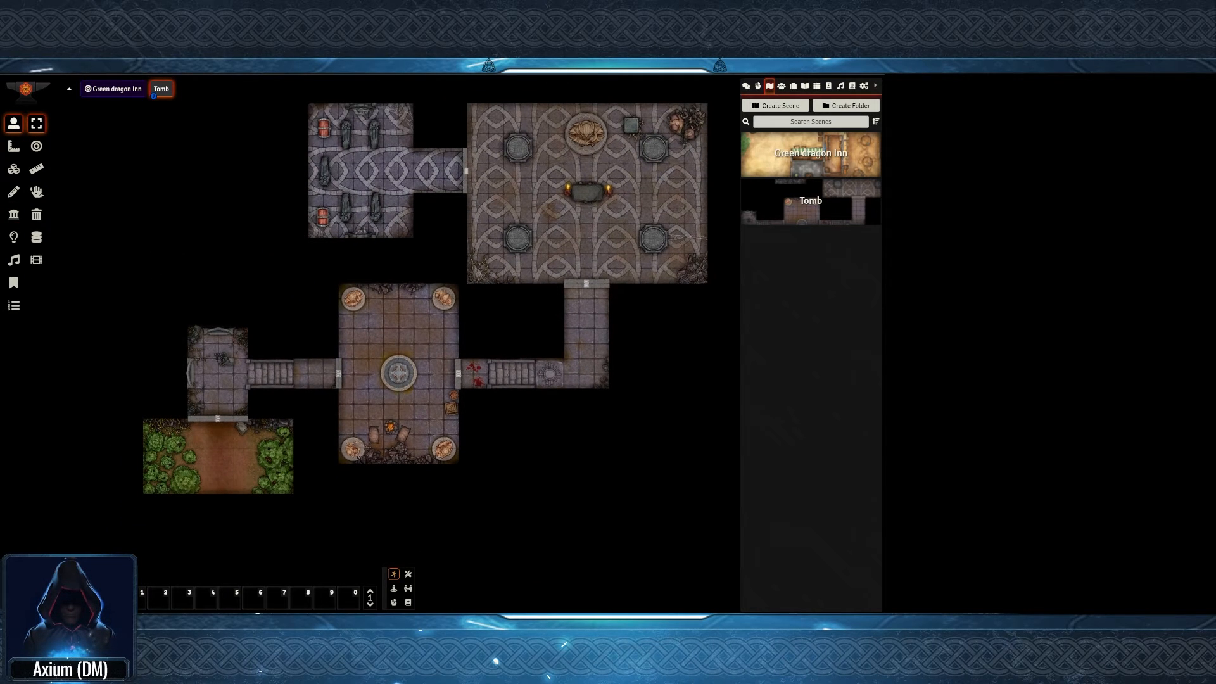
pyautogui.click(780, 85)
pyautogui.moveTo(777, 174); pyautogui.dragTo(214, 458)
pyautogui.click(210, 465)
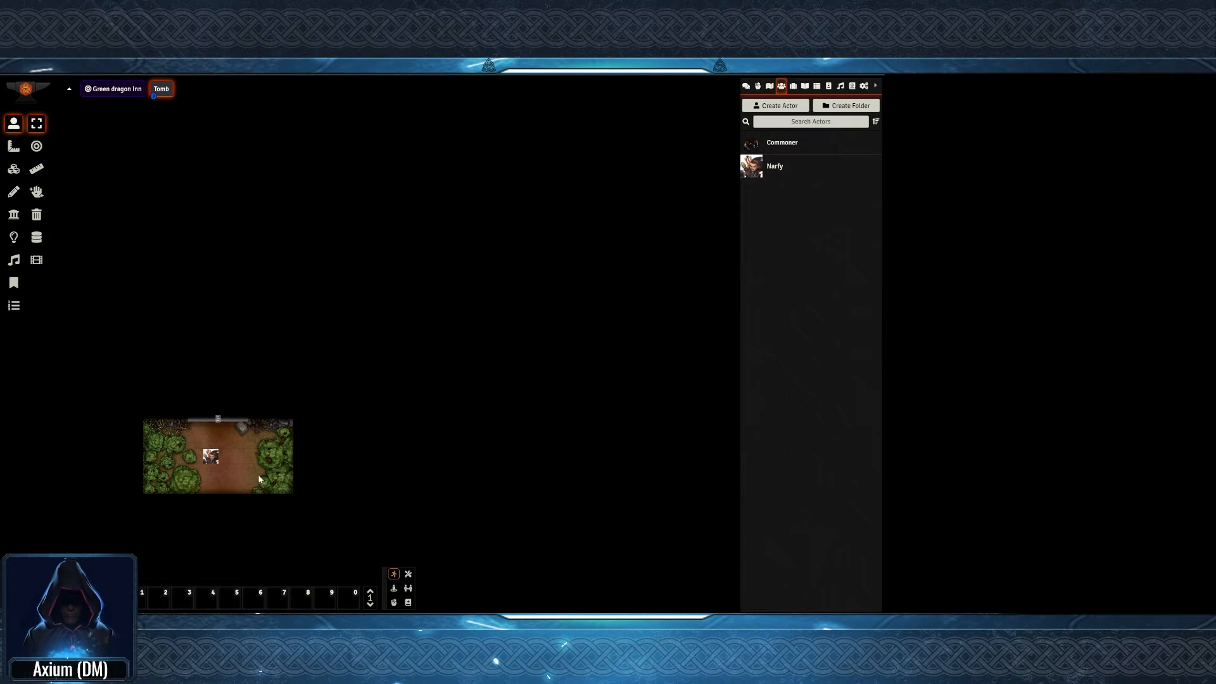
# Open the tomb's entrance door and move the player character's token toward it to test its vision
pyautogui.click(222, 430)
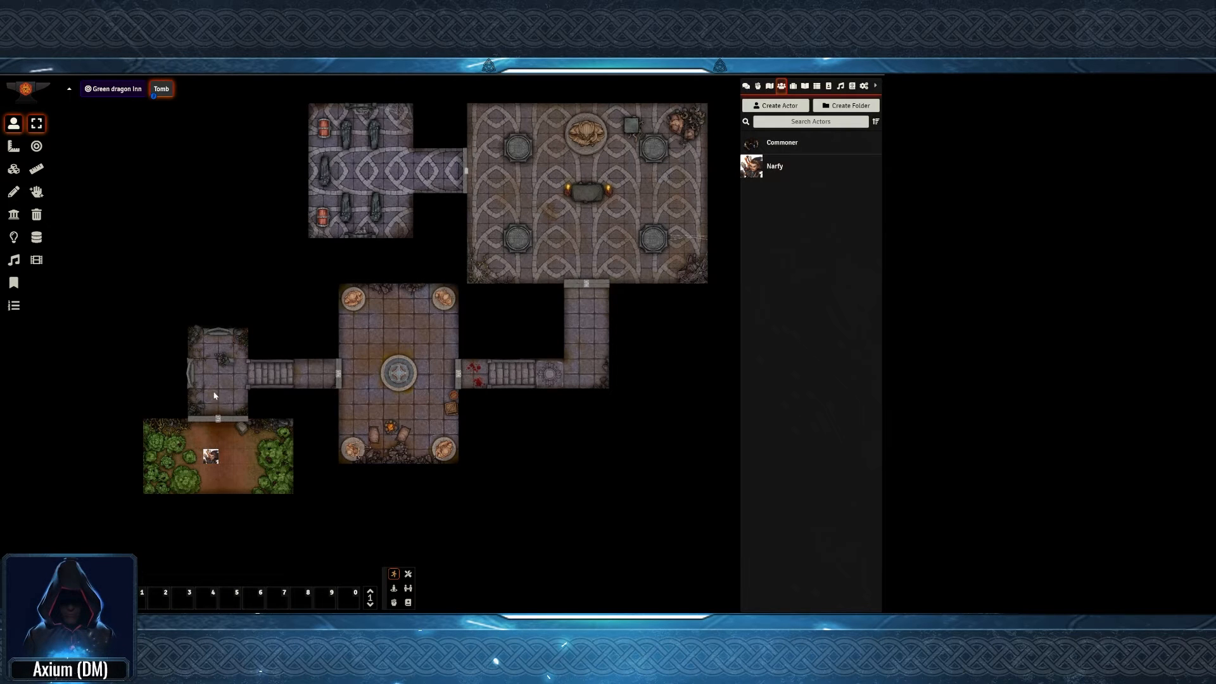
pyautogui.click(217, 418)
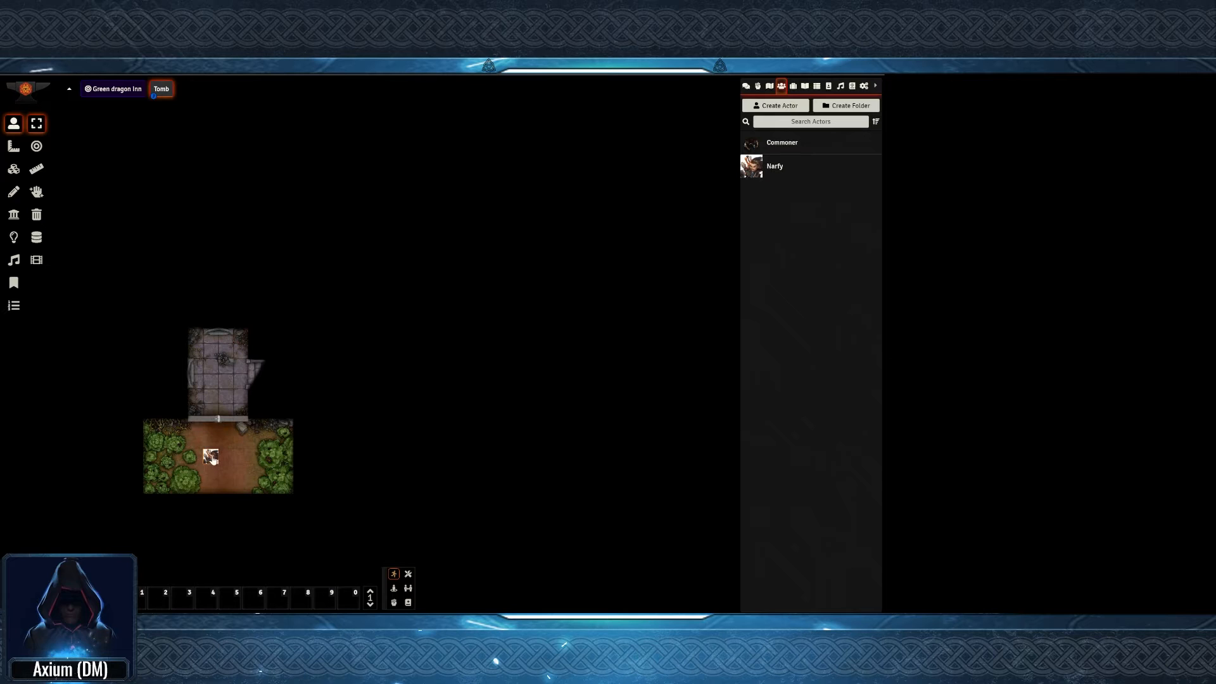
pyautogui.moveTo(210, 457); pyautogui.dragTo(220, 425)
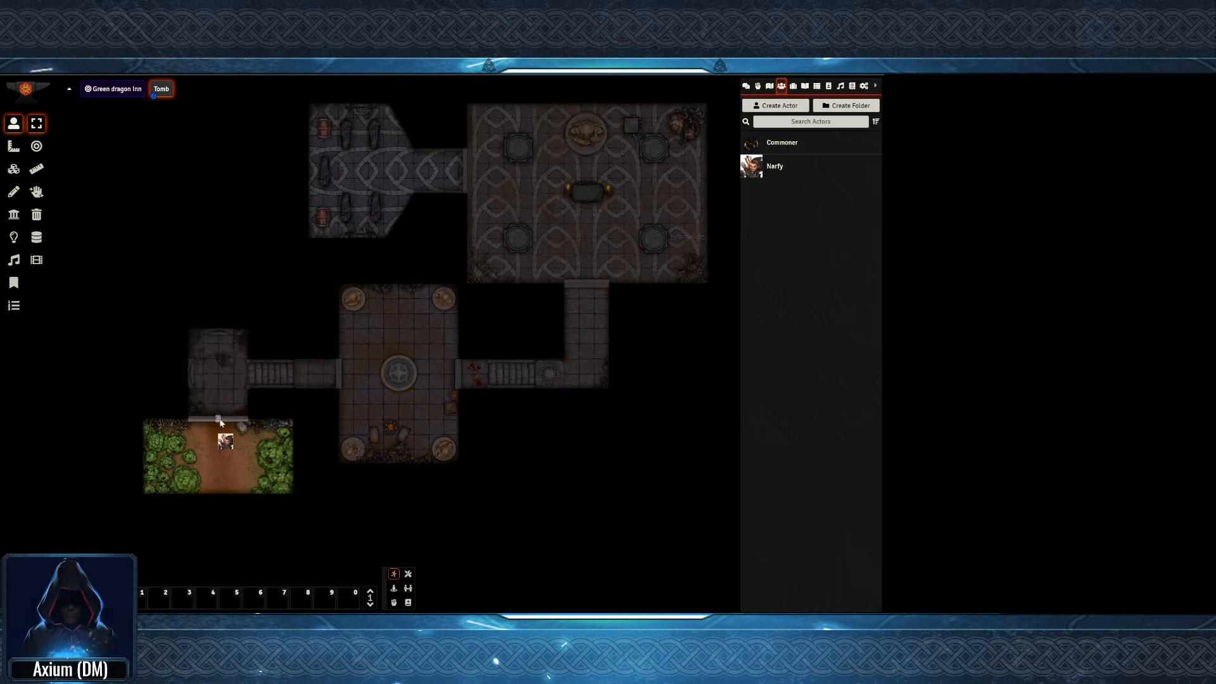
# Reset the Tomb scene's fog of war exploration for all players and check the player character token's view
pyautogui.click(91, 271)
pyautogui.click(13, 236)
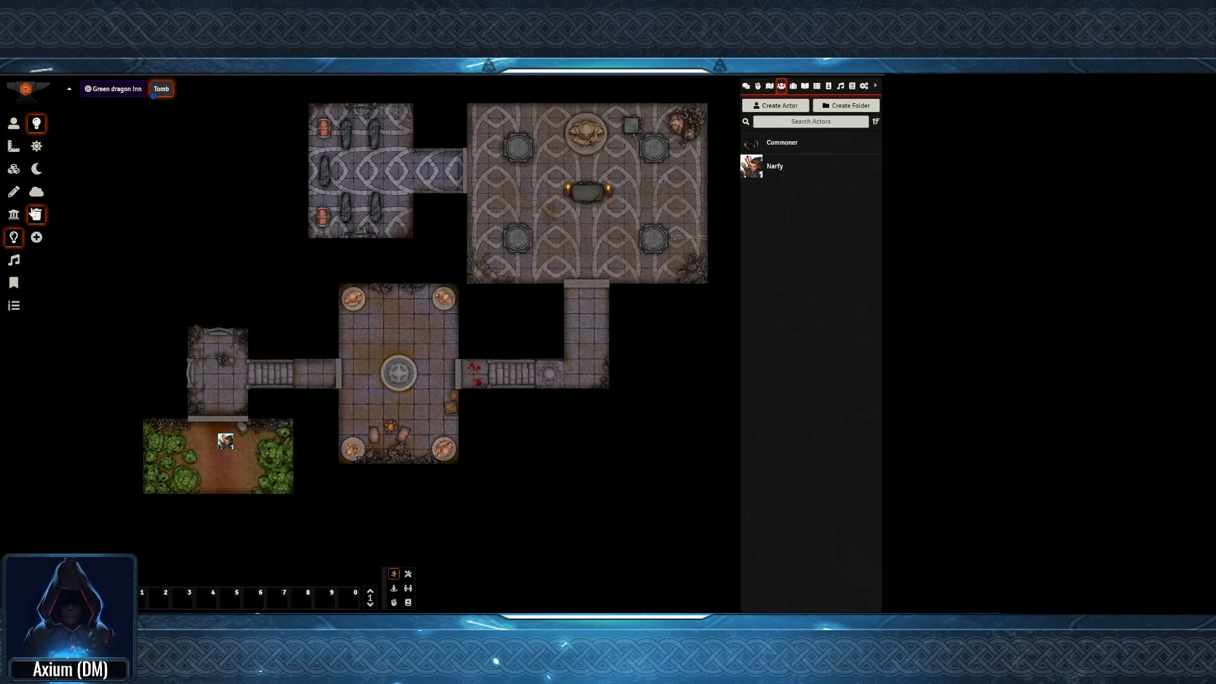
pyautogui.click(36, 193)
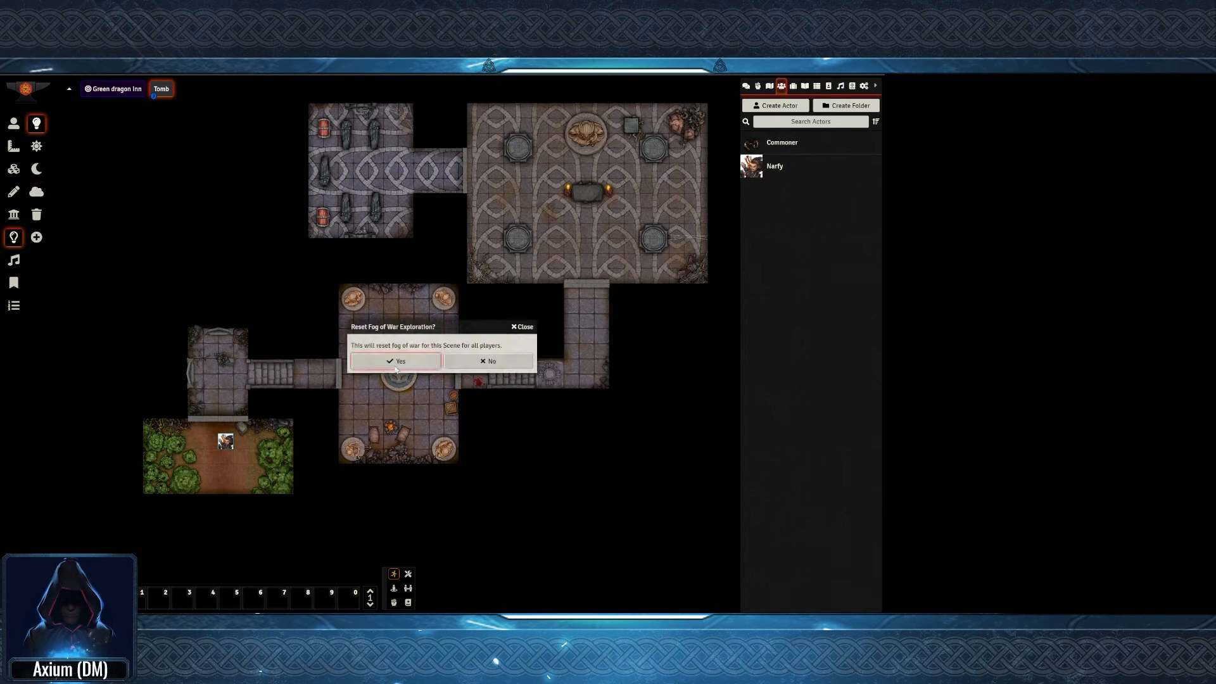
pyautogui.click(397, 364)
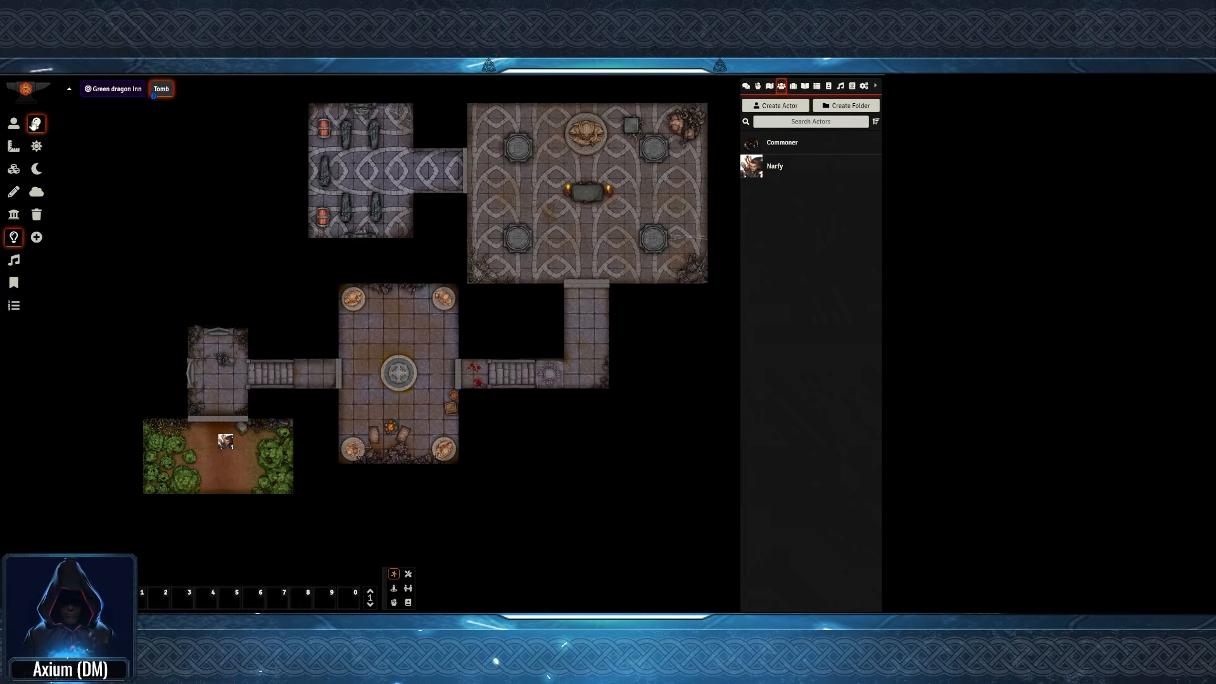
pyautogui.click(14, 123)
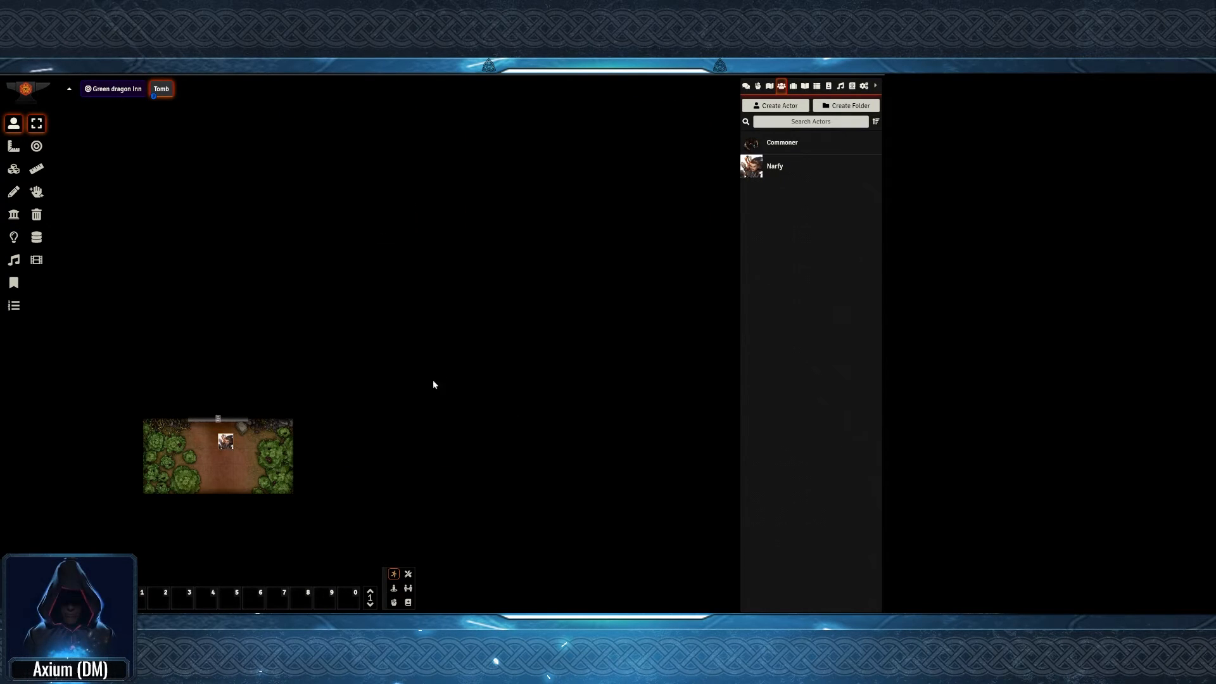
pyautogui.click(434, 384)
pyautogui.press('Up')
pyautogui.press('Up')
pyautogui.press('Right')
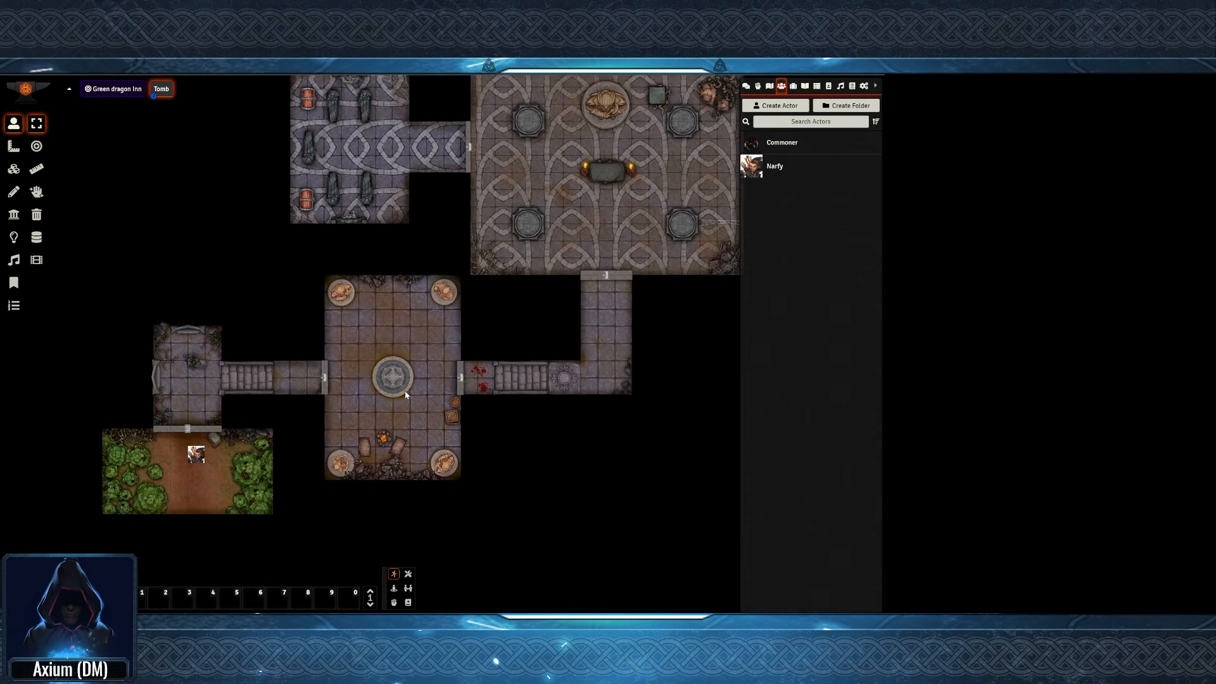
# Place a yellow light of about 16 ft dim and 8 ft bright radius on the altar's left brazier and save its animation settings
pyautogui.click(12, 239)
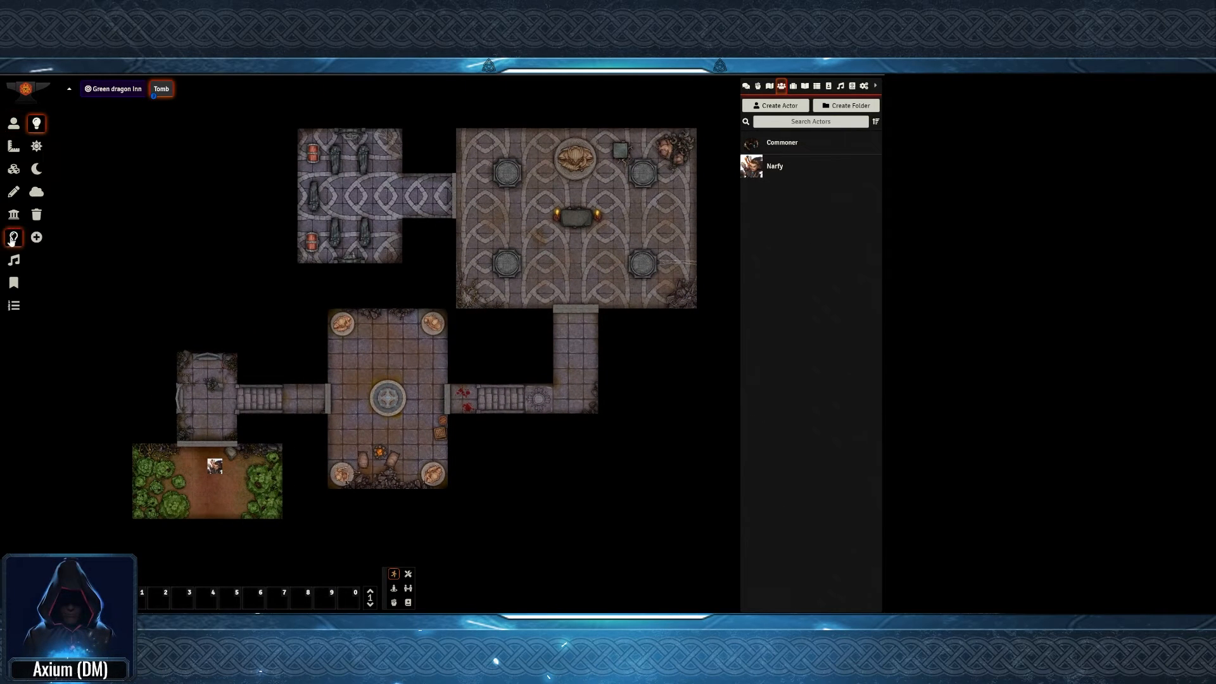
pyautogui.moveTo(558, 219); pyautogui.dragTo(598, 266)
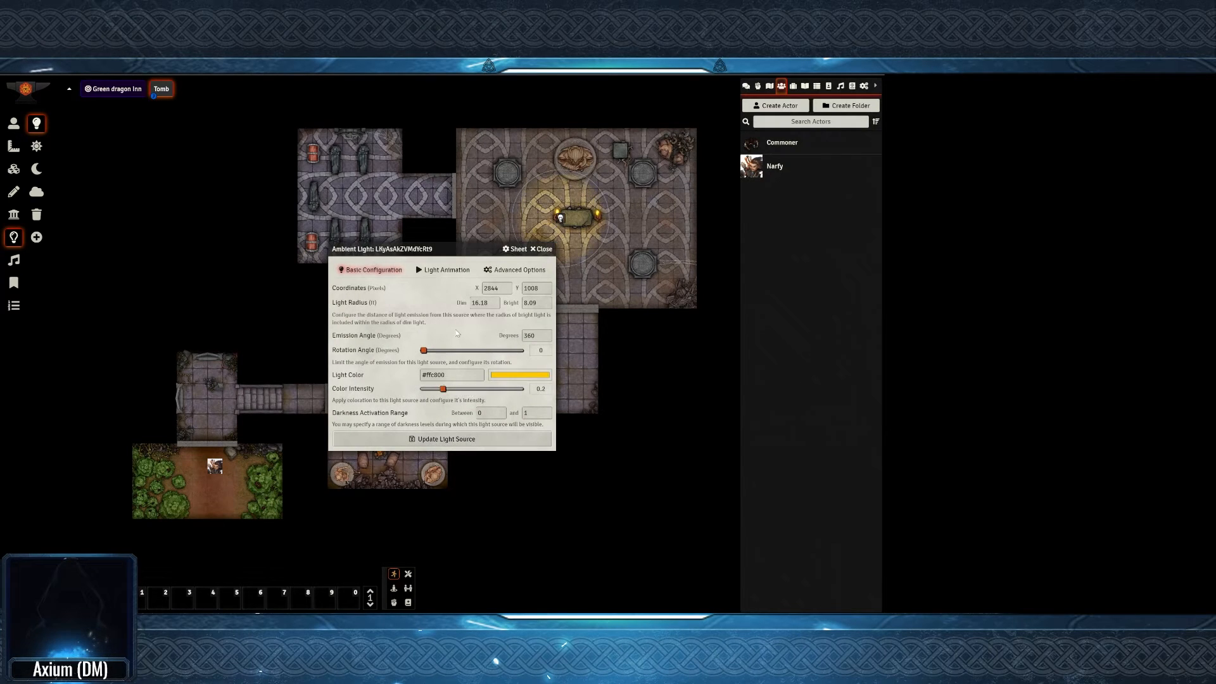
pyautogui.click(444, 269)
pyautogui.click(442, 363)
# Copy the brazier light onto the altar's other brazier, the campfire in the central room and both sides of the garden
pyautogui.hotkey('ctrl', 'c')
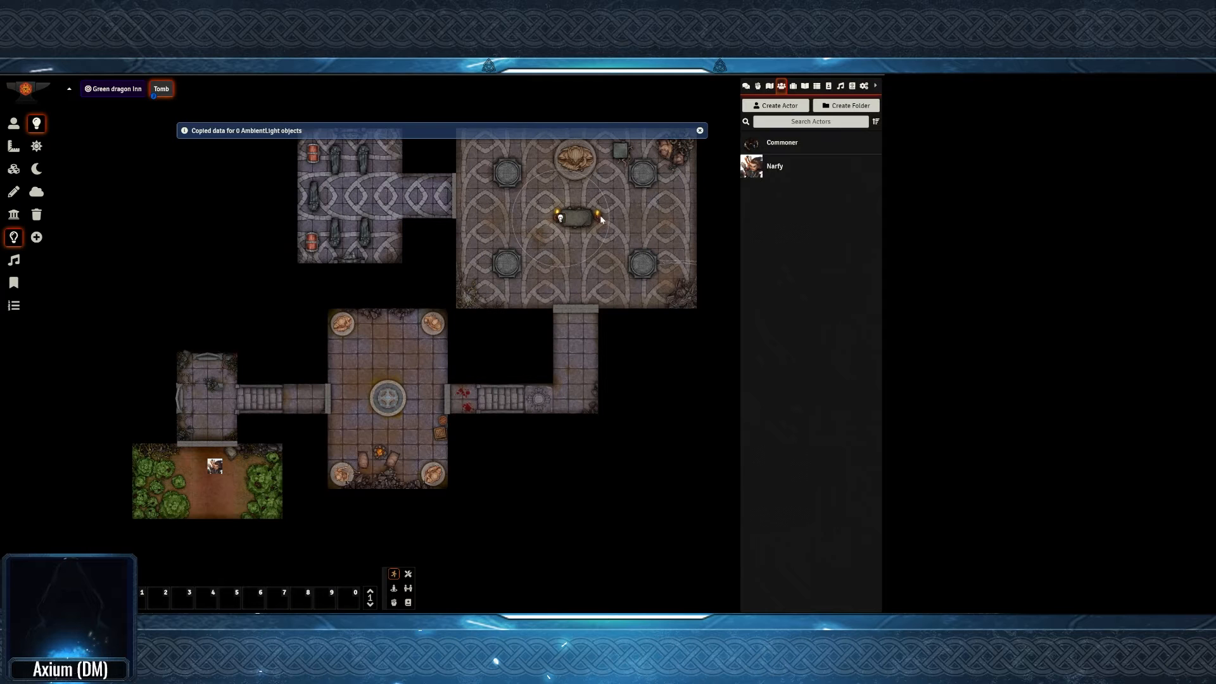
pyautogui.hotkey('ctrl', 'c')
pyautogui.hotkey('ctrl', 'v')
pyautogui.scroll(1, 213, 202)
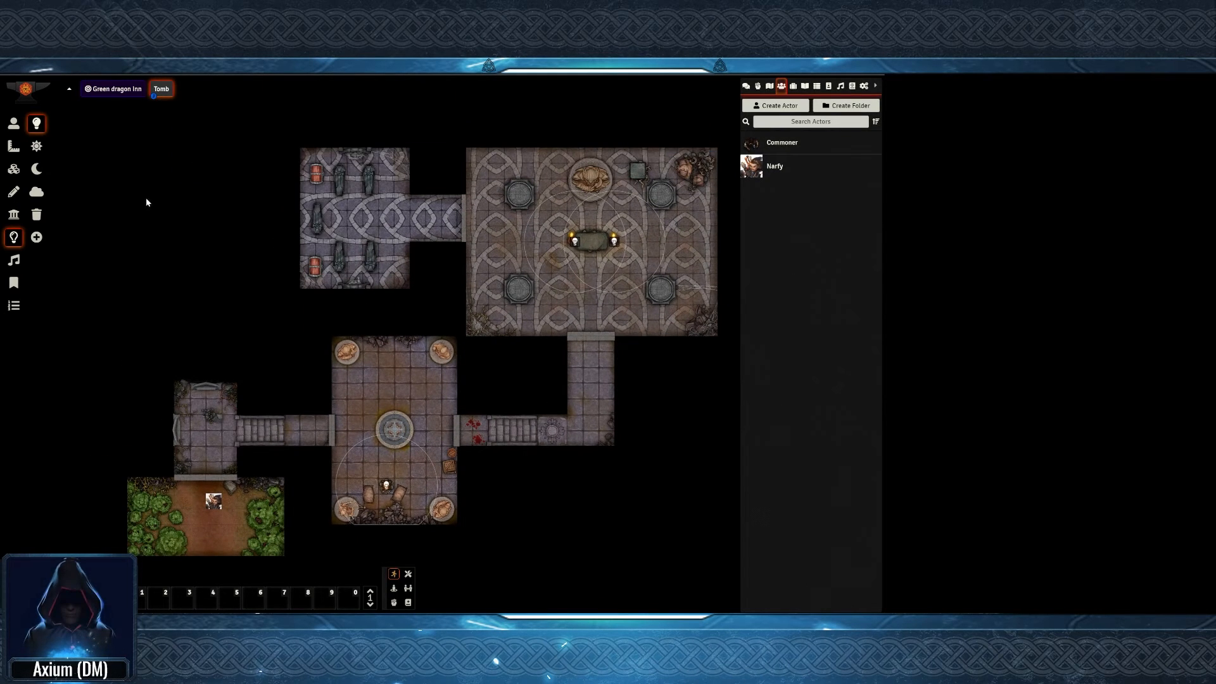
pyautogui.scroll(-1, 233, 485)
pyautogui.hotkey('ctrl', 'v')
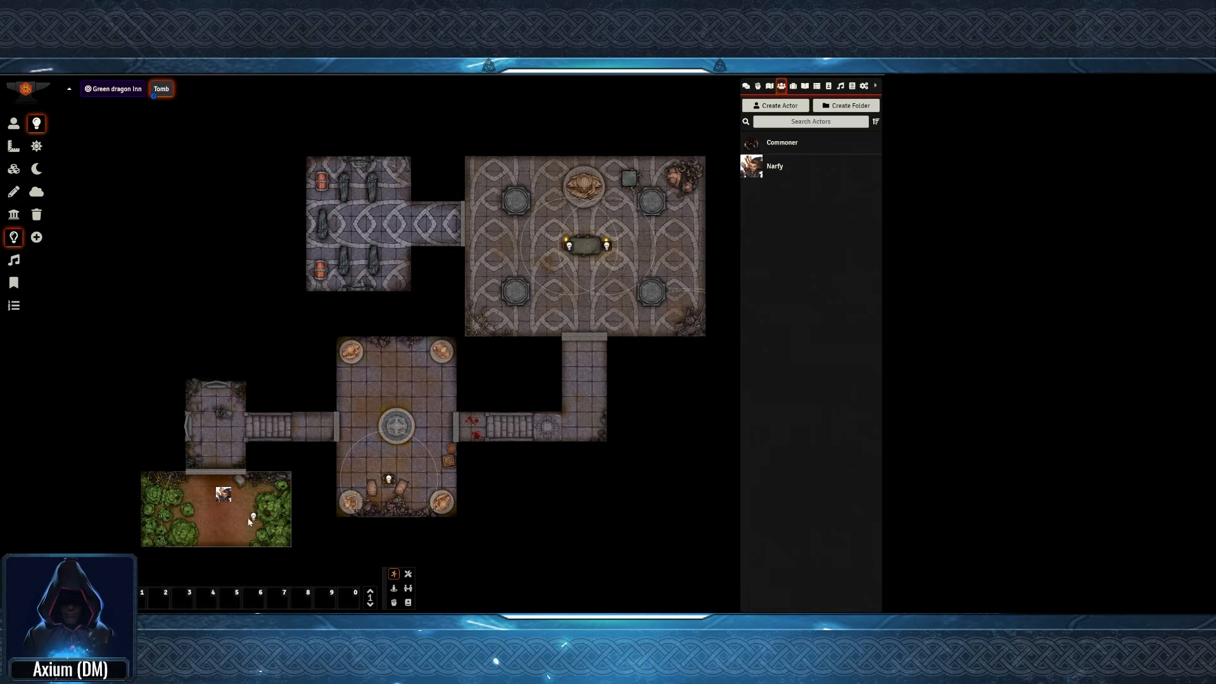
pyautogui.hotkey('ctrl', 'v')
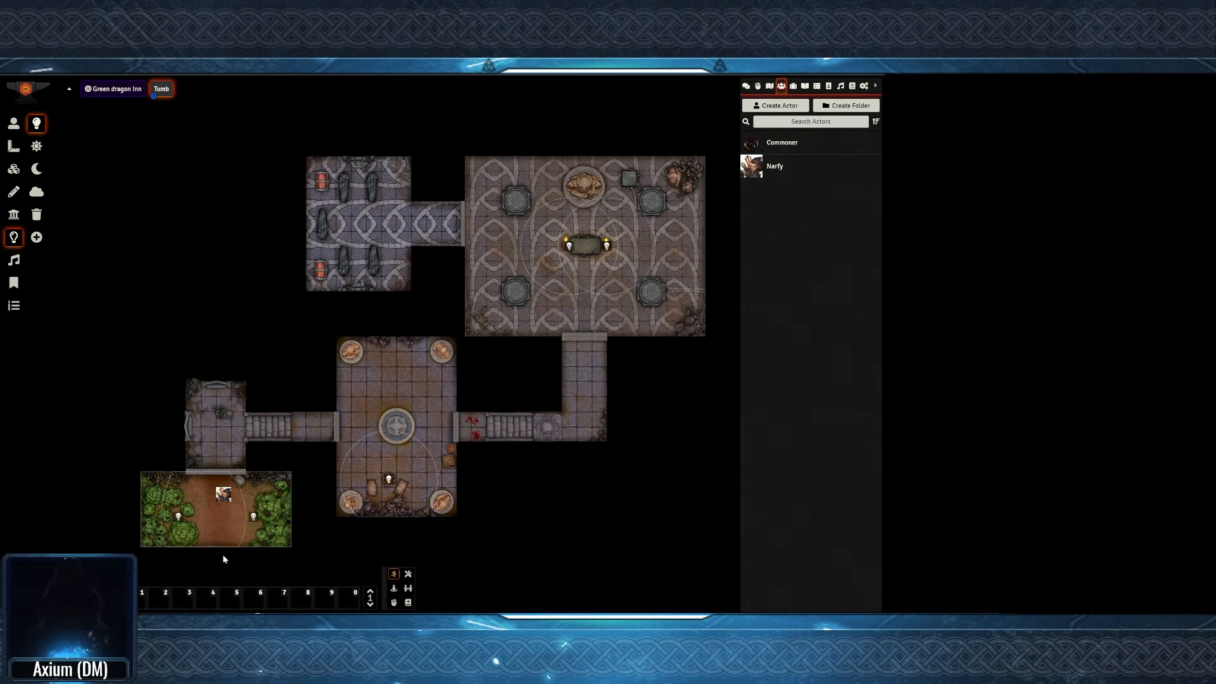
# Return to token controls and move the player character's token to the garden's lower-left corner
pyautogui.click(11, 123)
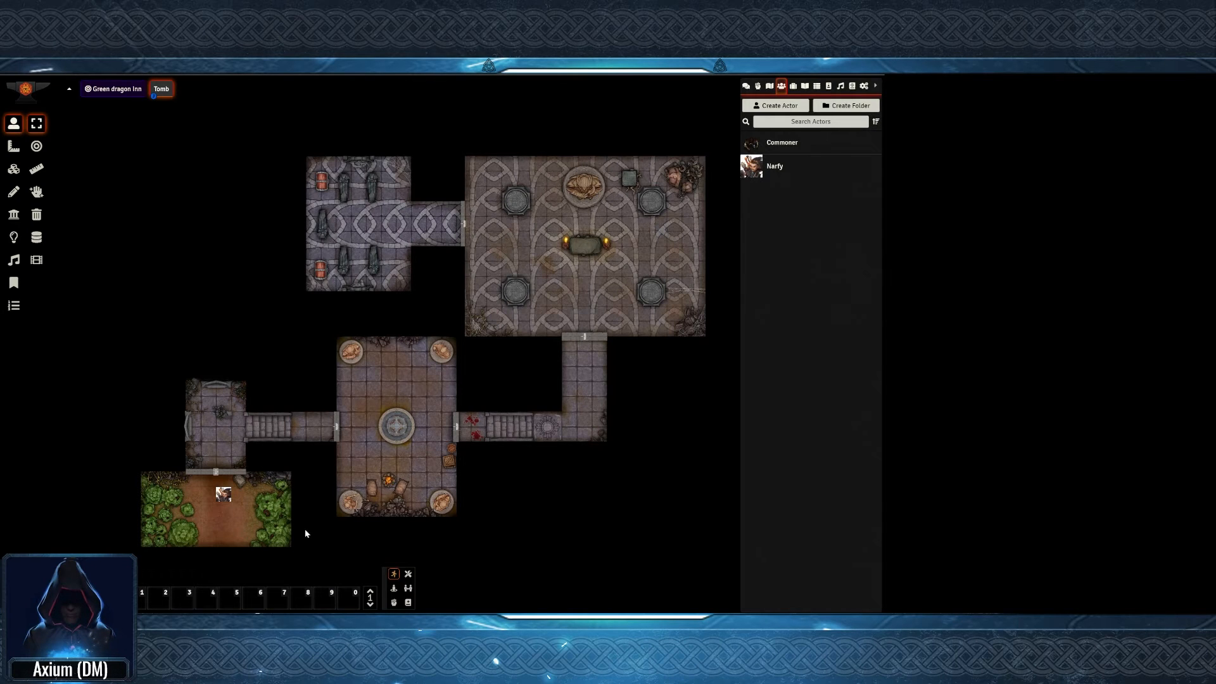
pyautogui.moveTo(223, 494); pyautogui.dragTo(163, 538)
pyautogui.click(397, 464)
# Find the Goblin in the Monsters (SRD) compendium and place two goblin tokens in the garden, one on each side of the tomb entrance
pyautogui.click(852, 86)
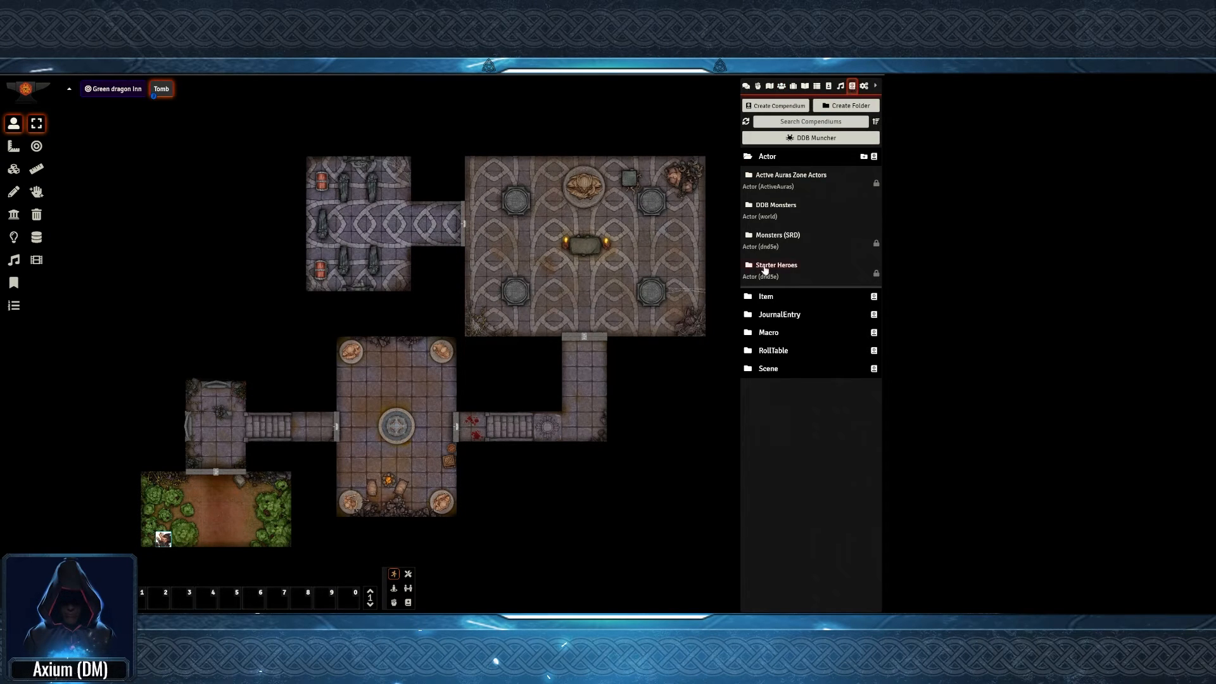
pyautogui.click(777, 236)
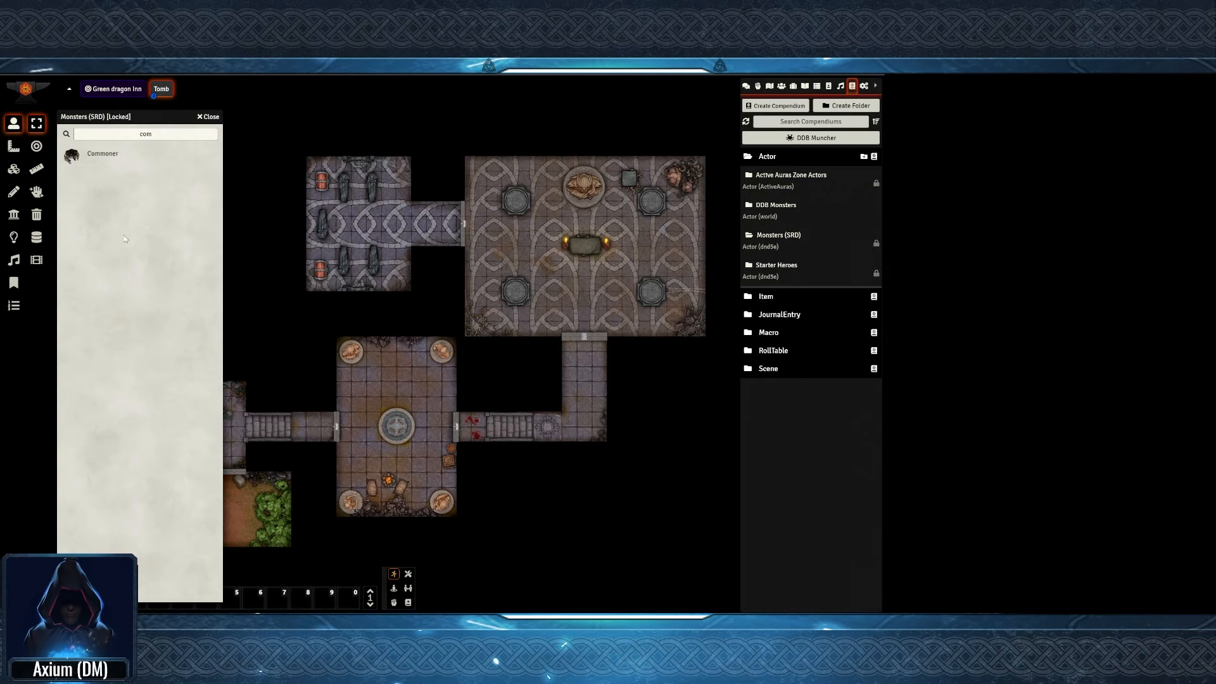
pyautogui.doubleClick(130, 135)
pyautogui.write('go')
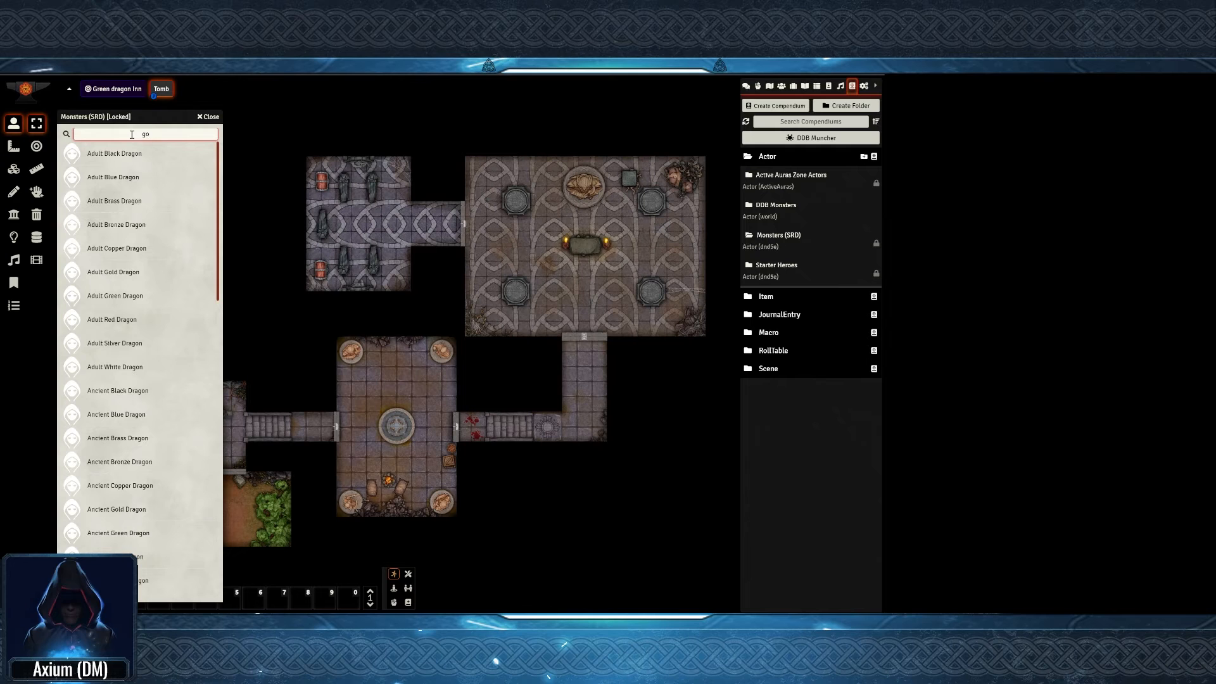
pyautogui.write('blin')
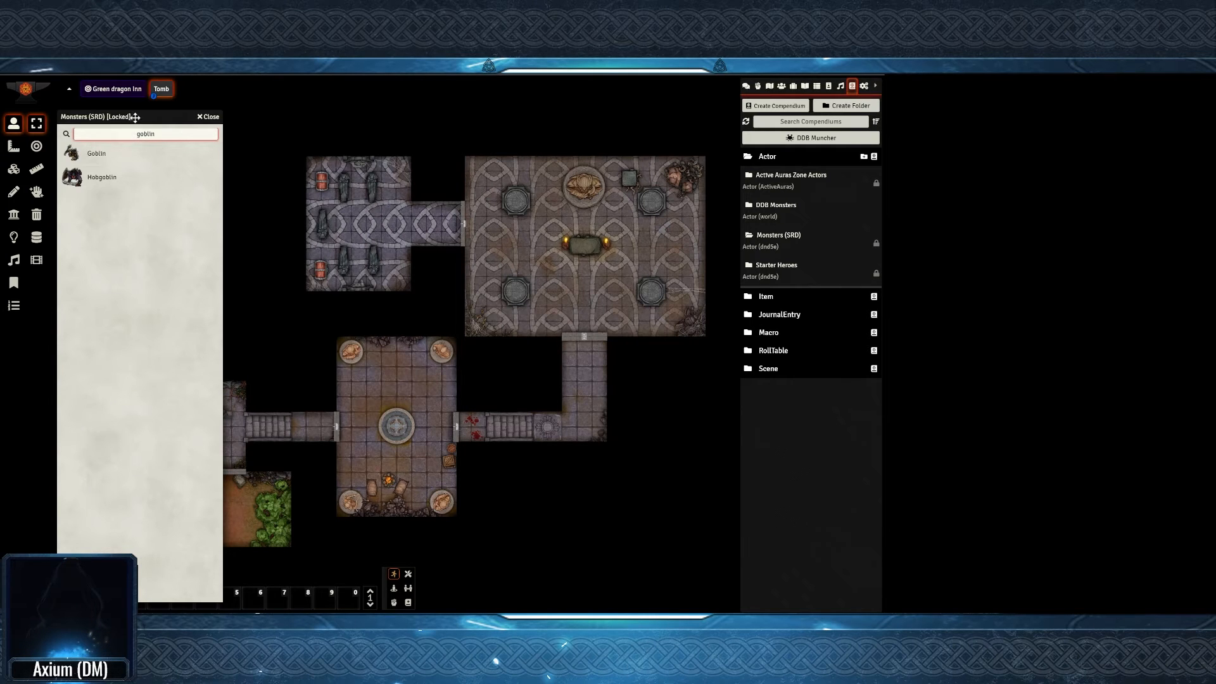
pyautogui.moveTo(135, 118); pyautogui.dragTo(541, 131)
pyautogui.moveTo(502, 167); pyautogui.dragTo(193, 498)
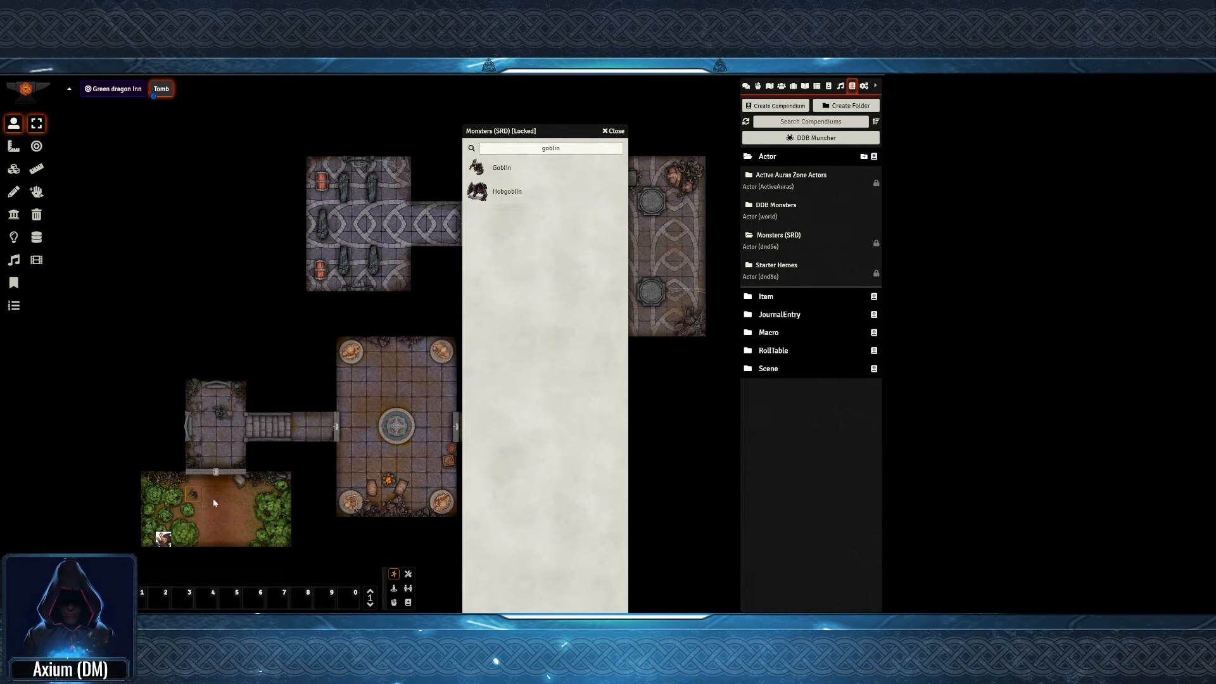
pyautogui.hotkey('ctrl', 'c')
pyautogui.hotkey('ctrl', 'v')
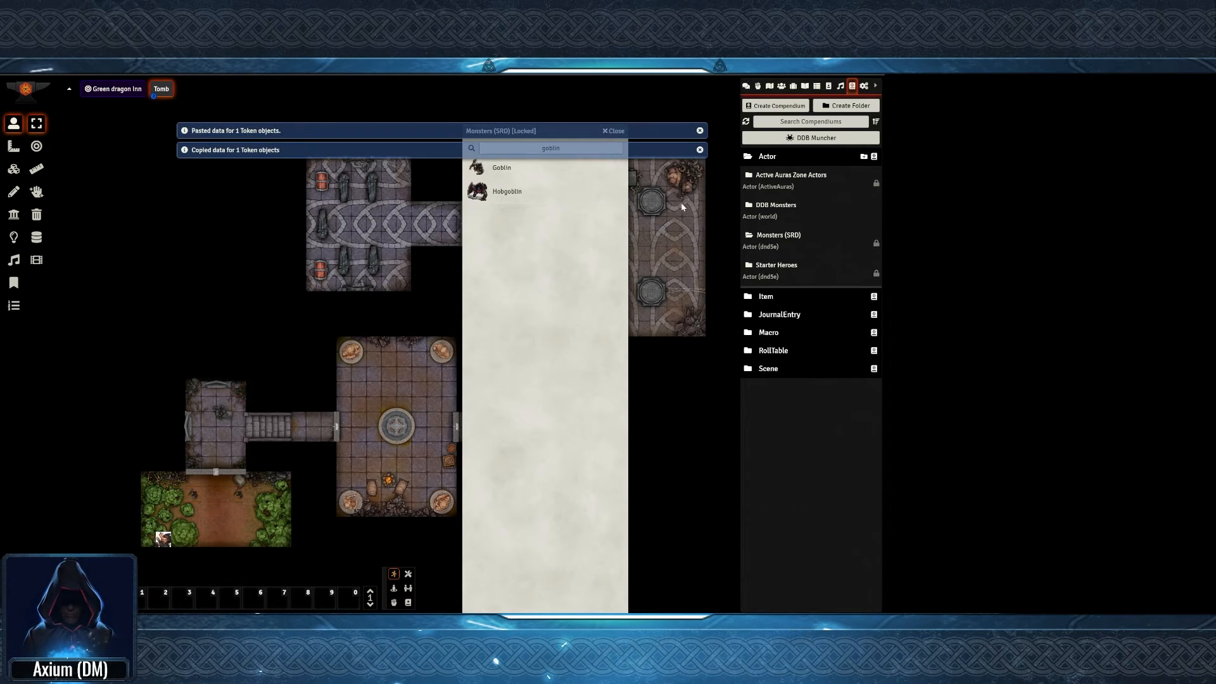
pyautogui.press('Escape')
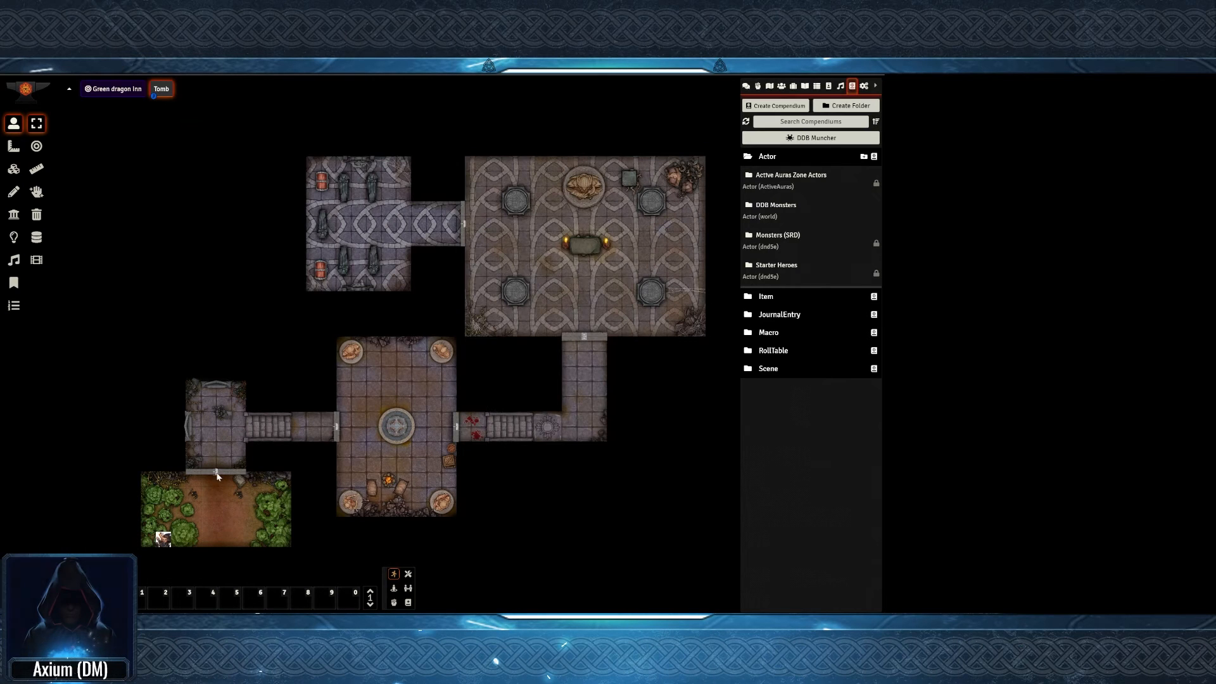
# Copy a goblin token and paste four goblins around the central room, two near the campfire and two beyond the round dais
pyautogui.hotkey('ctrl', 'c')
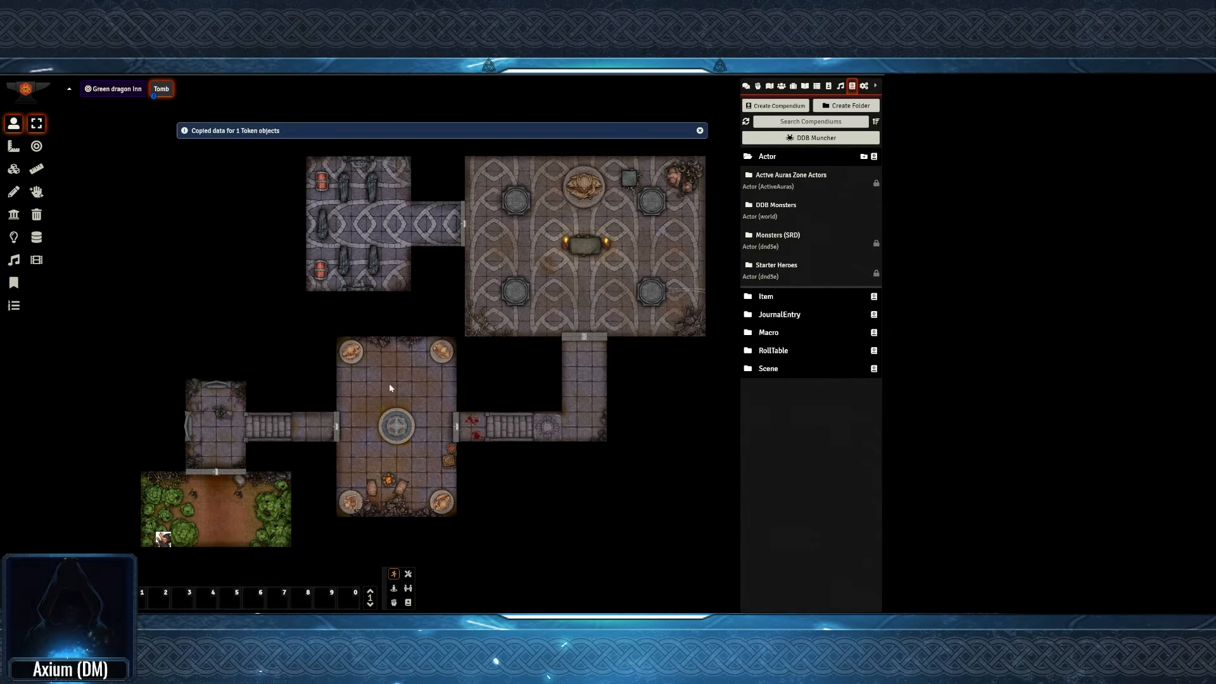
pyautogui.hotkey('ctrl', 'v')
pyautogui.hotkey('ctrl', 'v')
pyautogui.scroll(1, 377, 477)
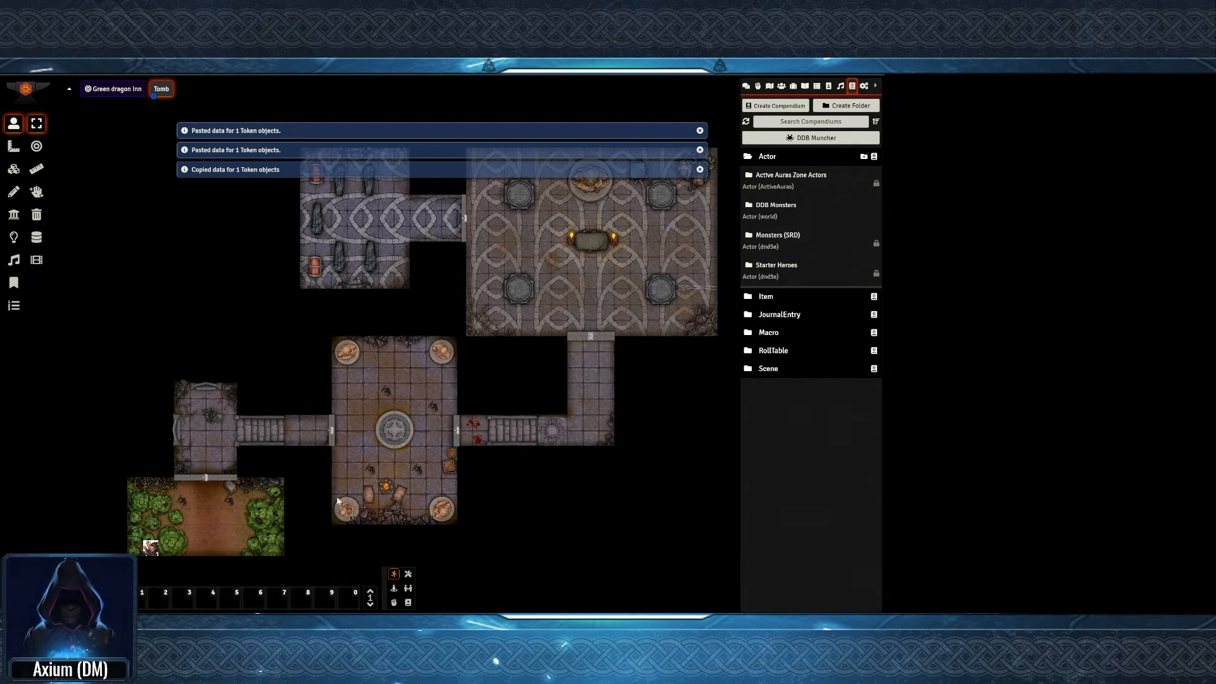
pyautogui.hotkey('ctrl', 'v')
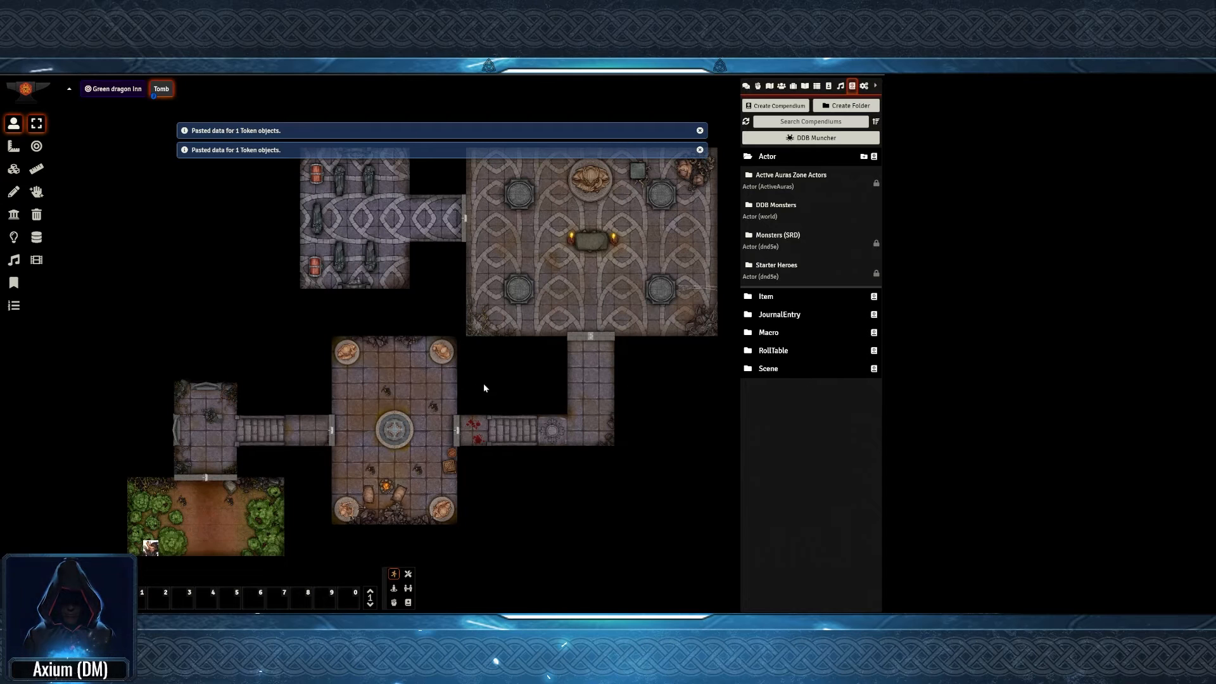
# Find the Bugbear in the Monsters (SRD) compendium and place its token beside the altar in the altar hall
pyautogui.click(777, 234)
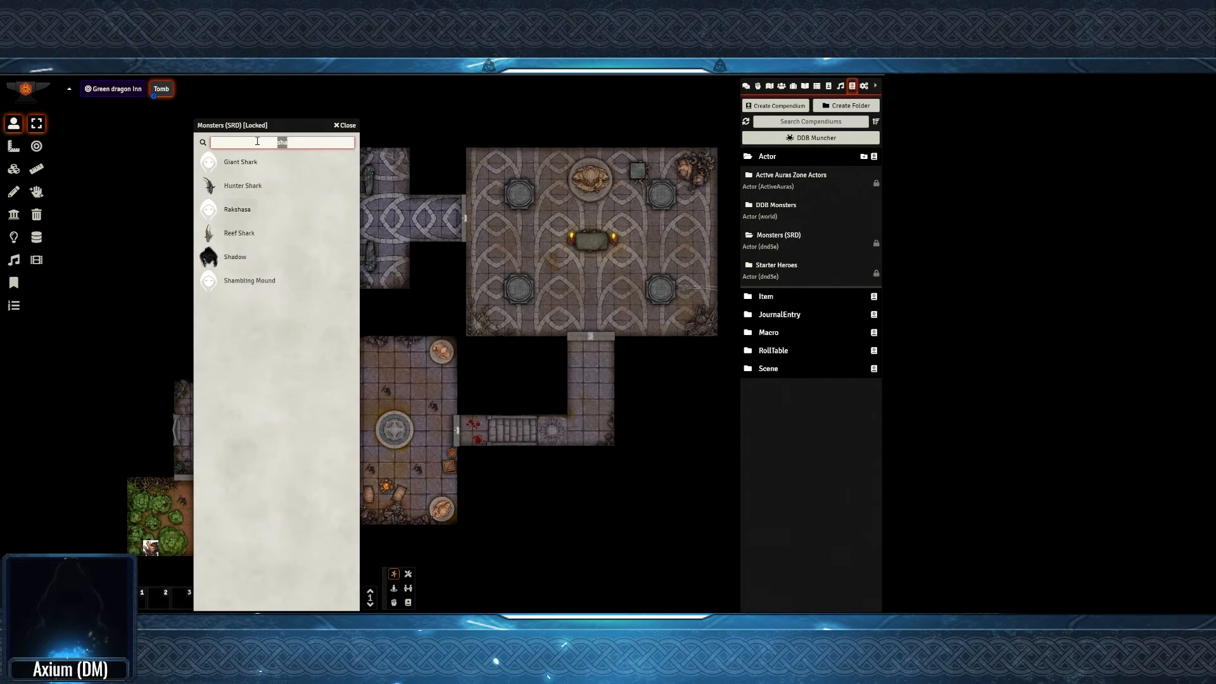
pyautogui.click(257, 141)
pyautogui.write('bug')
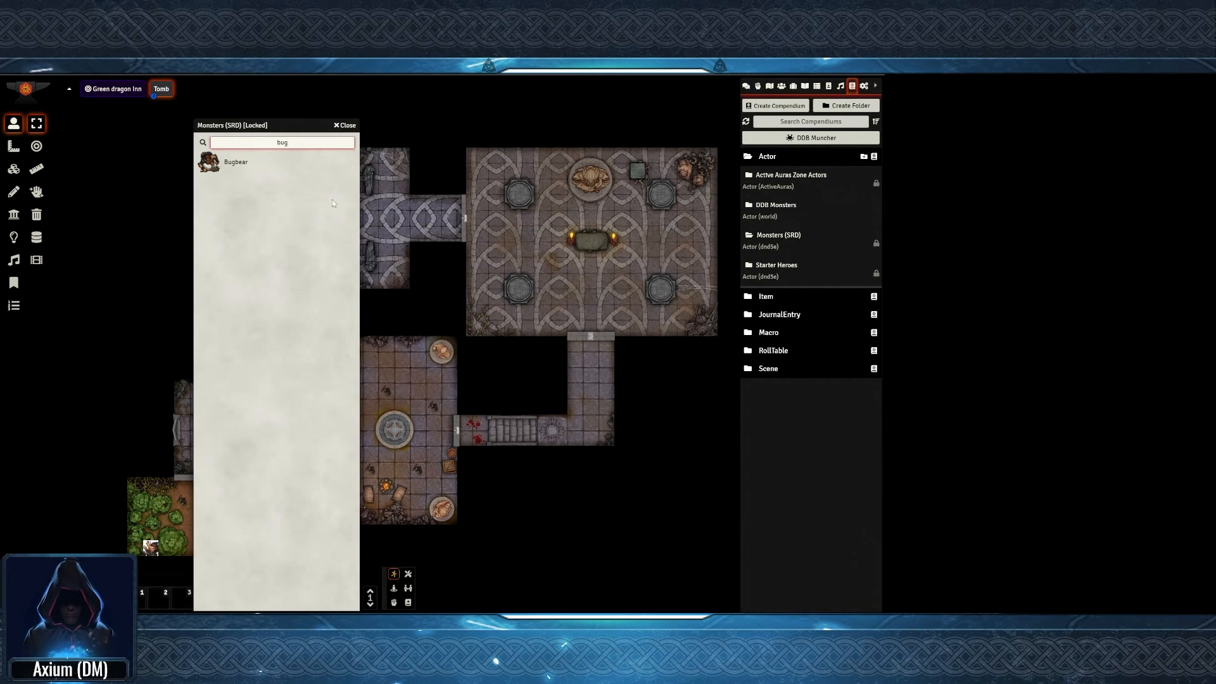
pyautogui.moveTo(236, 162); pyautogui.dragTo(622, 220)
# Find the Skeleton in the Monsters (SRD) compendium and place its token on the lower-right sarcophagus, closing the compendium
pyautogui.click(304, 143)
pyautogui.press('BackSpace')
pyautogui.press('BackSpace')
pyautogui.press('BackSpace')
pyautogui.write('ske')
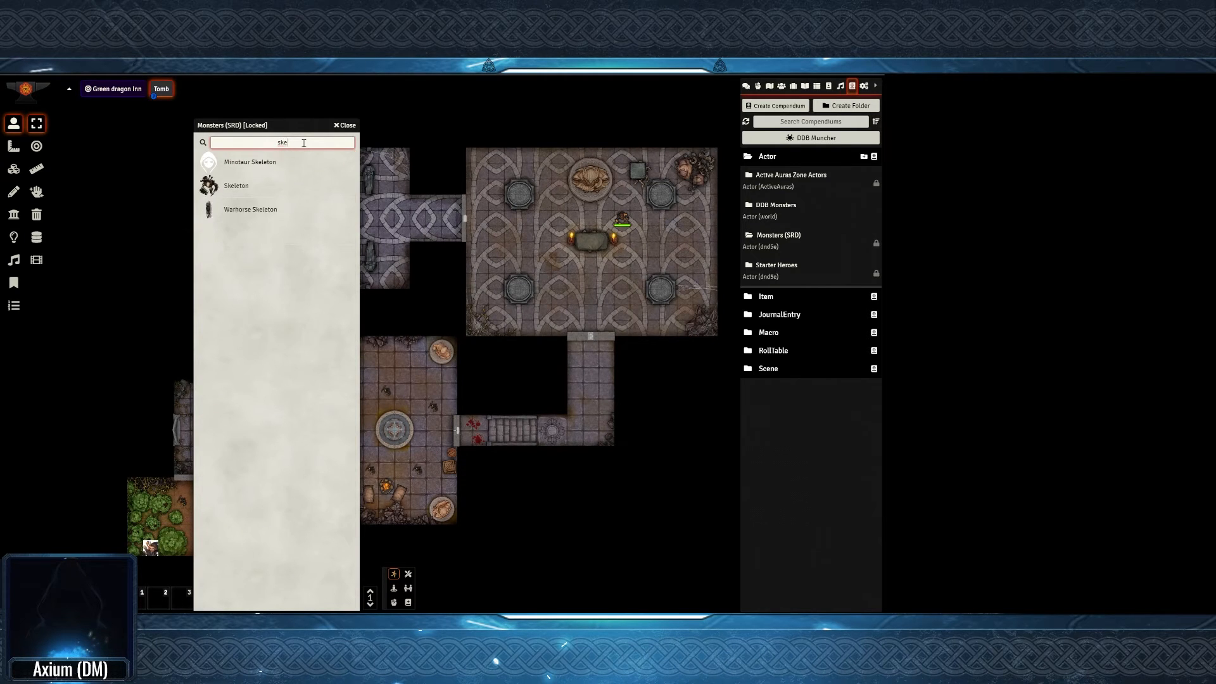
pyautogui.moveTo(244, 125); pyautogui.dragTo(454, 131)
pyautogui.moveTo(446, 191); pyautogui.dragTo(374, 250)
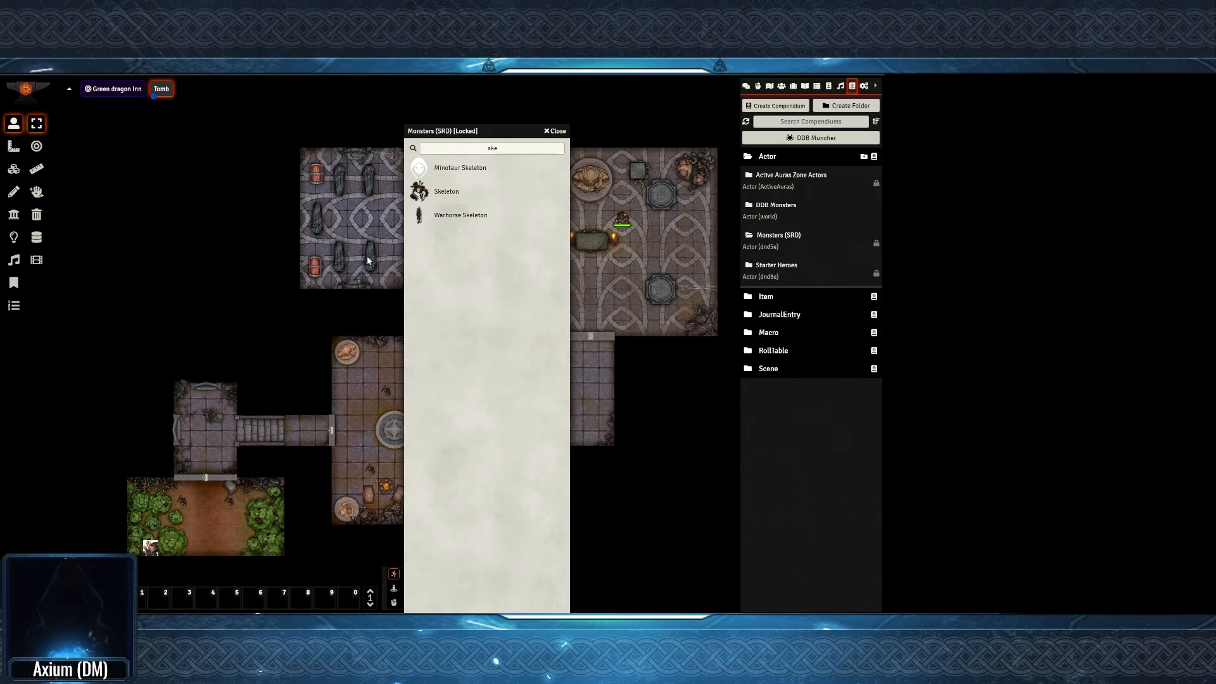
pyautogui.scroll(3, 444, 253)
pyautogui.press('Escape')
# Open the skeleton token's configuration, close it and return to the sarcophagus room
pyautogui.rightClick(342, 282)
pyautogui.click(317, 293)
pyautogui.click(545, 268)
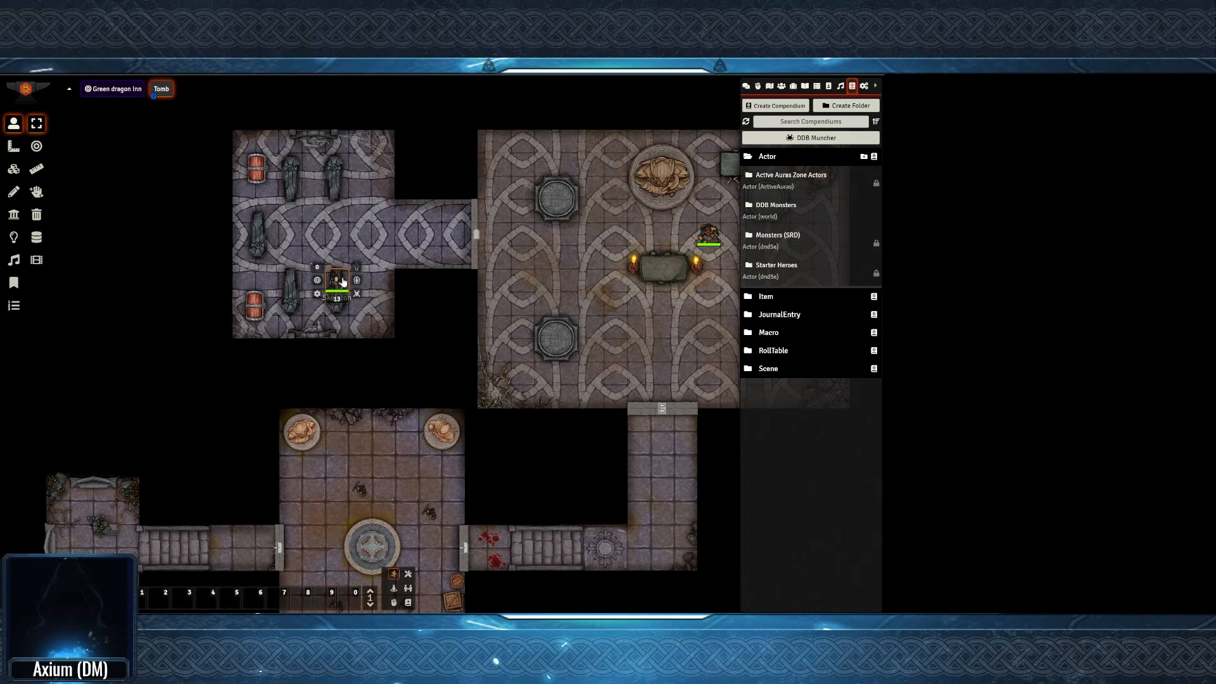
pyautogui.click(428, 321)
pyautogui.scroll(-2, 428, 321)
pyautogui.scroll(2, 442, 309)
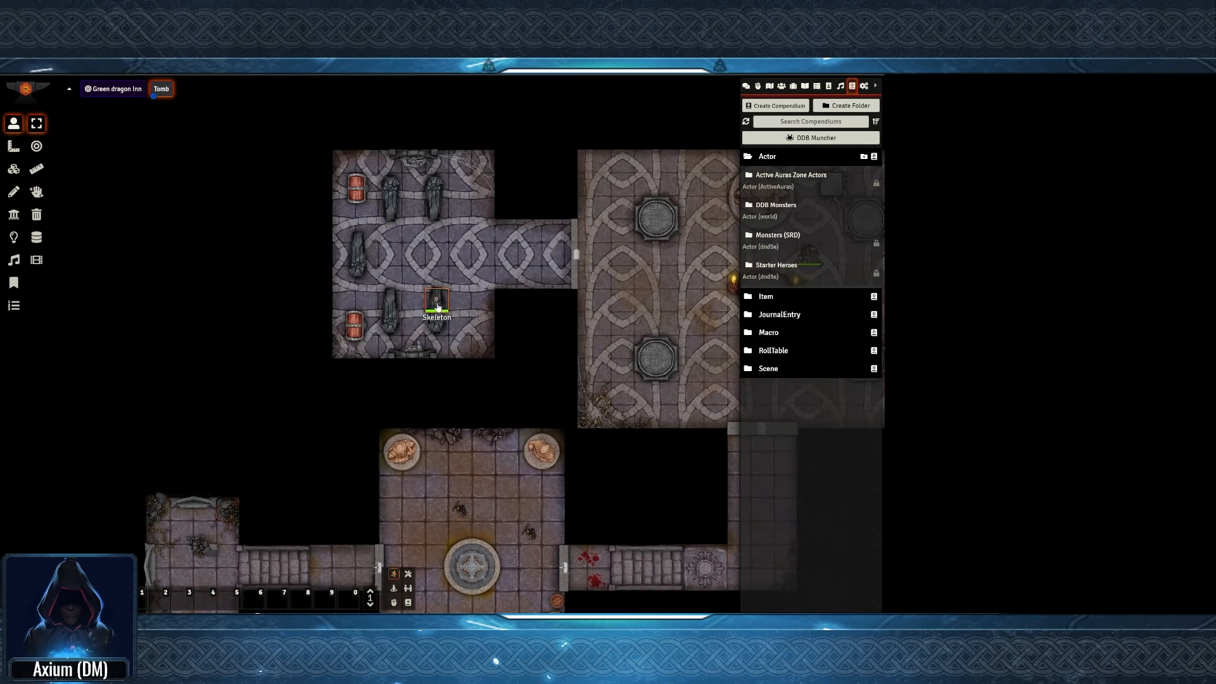
# Copy the skeleton token onto the other four sarcophagi and shift the one at the far-left sarcophagus toward the wall
pyautogui.hotkey('ctrl', 'c')
pyautogui.hotkey('ctrl', 'v')
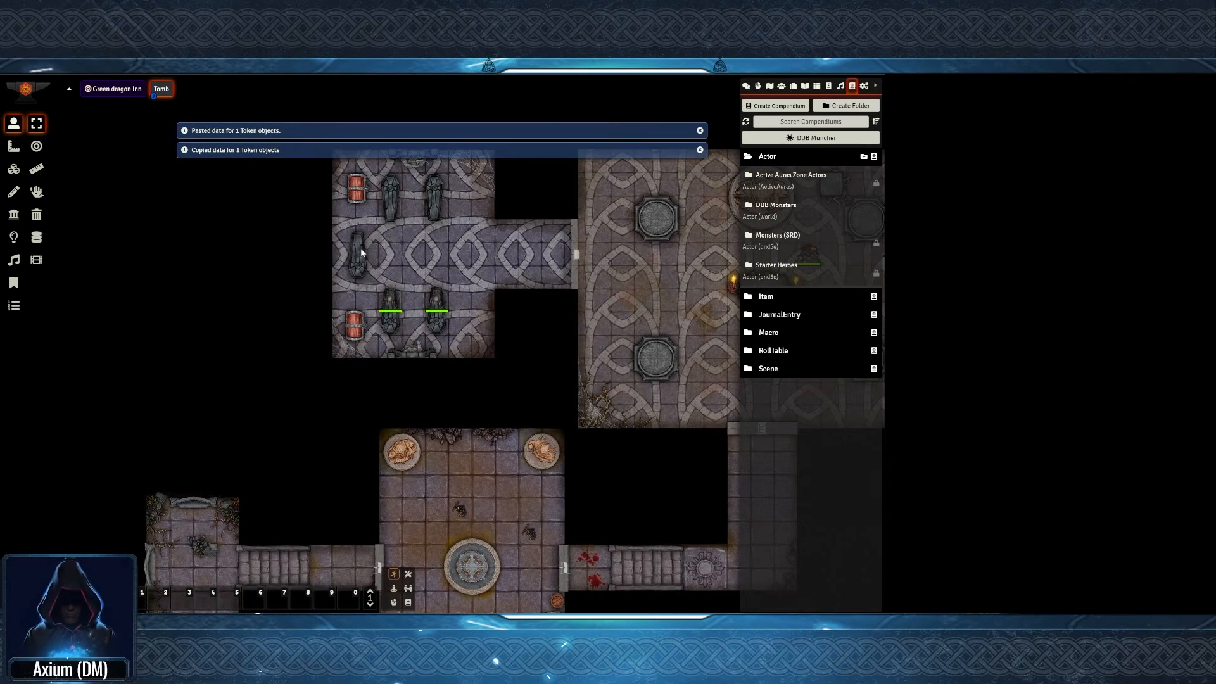
pyautogui.hotkey('ctrl', 'v')
pyautogui.hotkey('ctrl', 'v')
pyautogui.hotkey('ctrl', 'v')
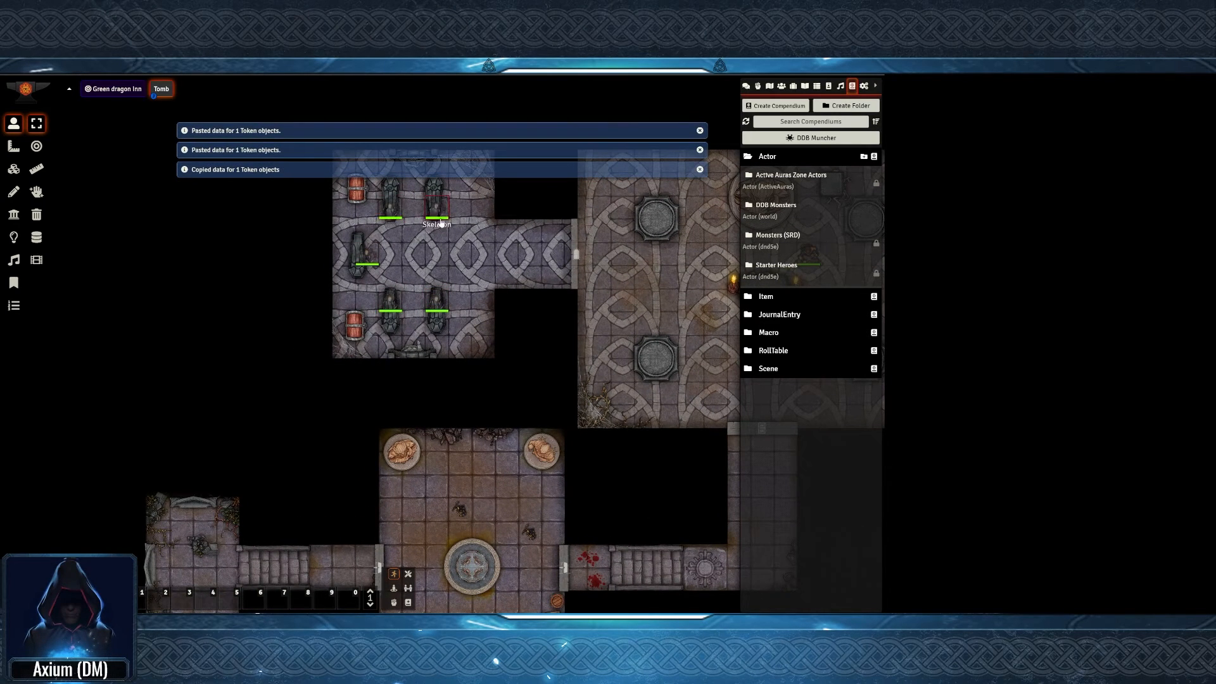
pyautogui.moveTo(364, 266); pyautogui.dragTo(357, 256)
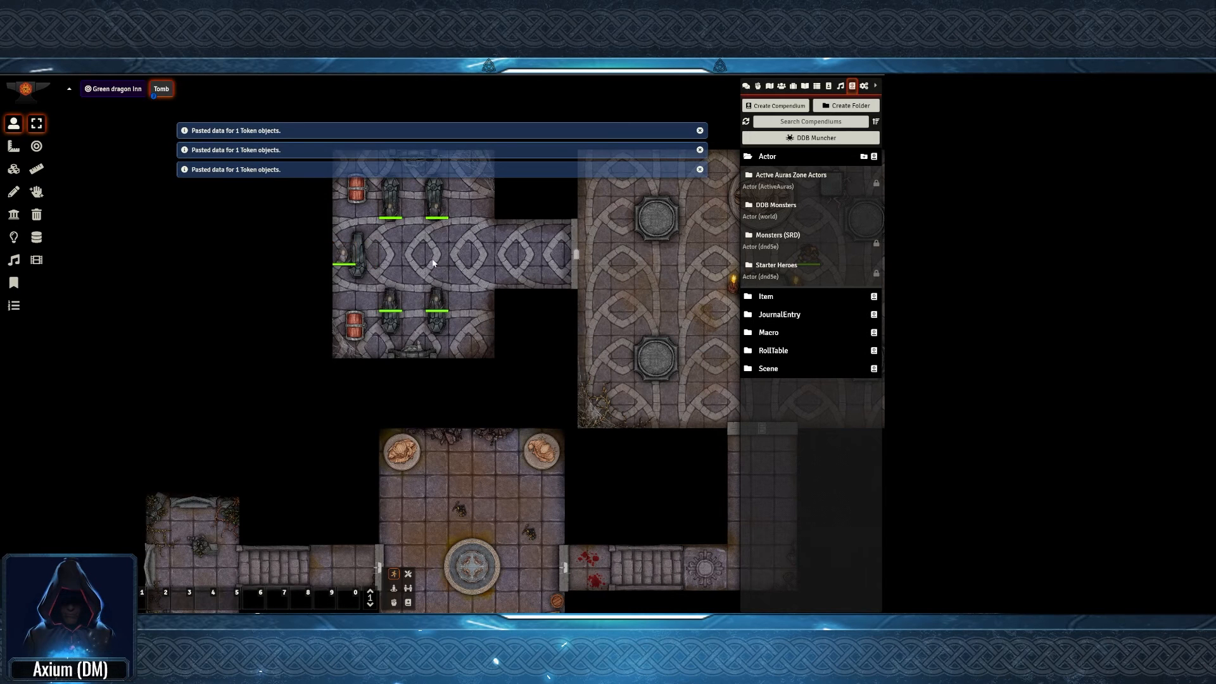
pyautogui.scroll(-4, 437, 286)
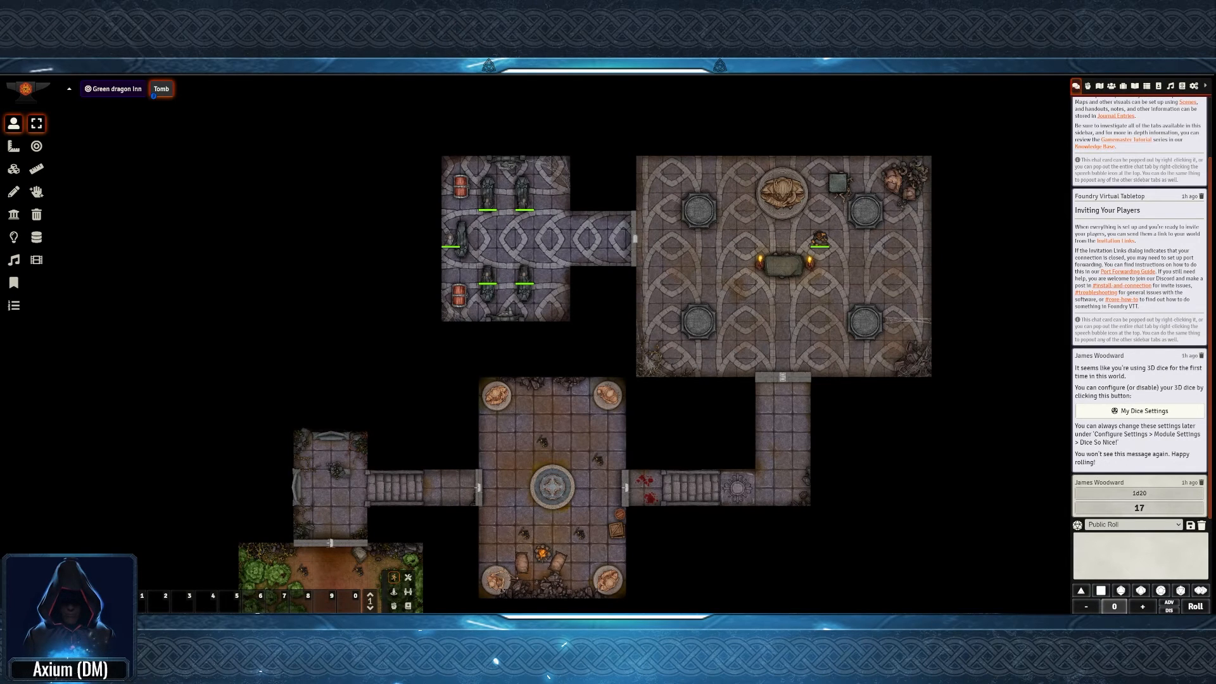
# Duplicate the Goblin actor and rename the copy Goblin Shaman
pyautogui.click(1099, 86)
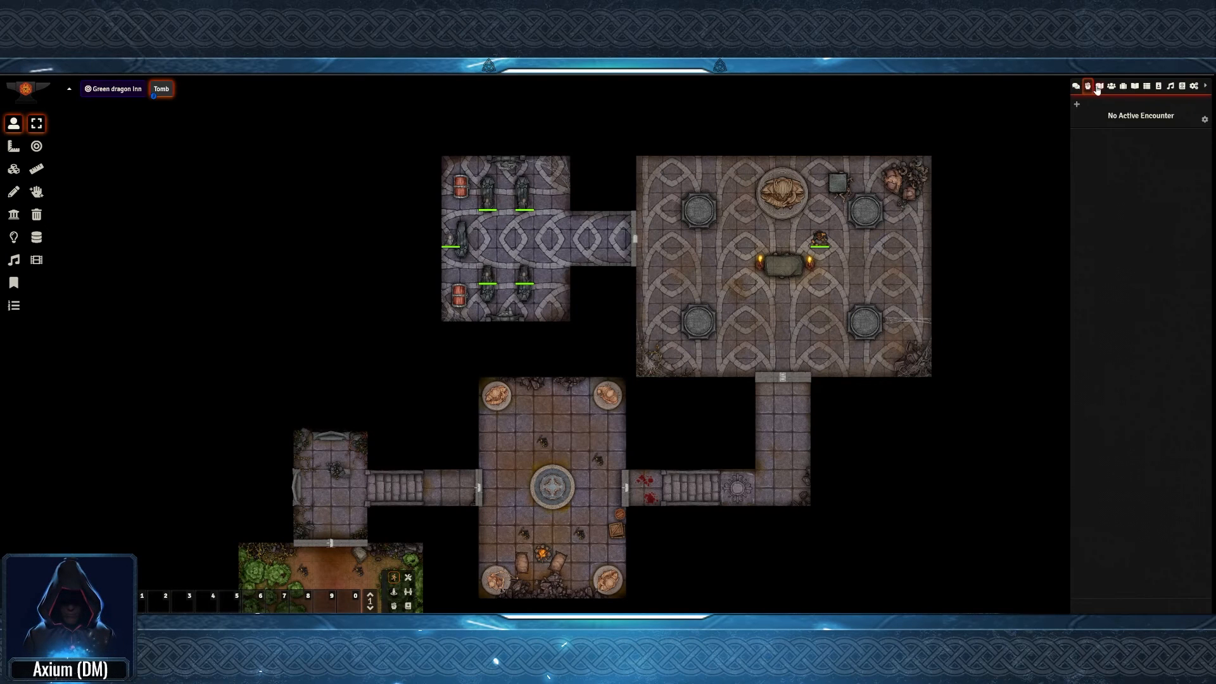
pyautogui.click(1113, 88)
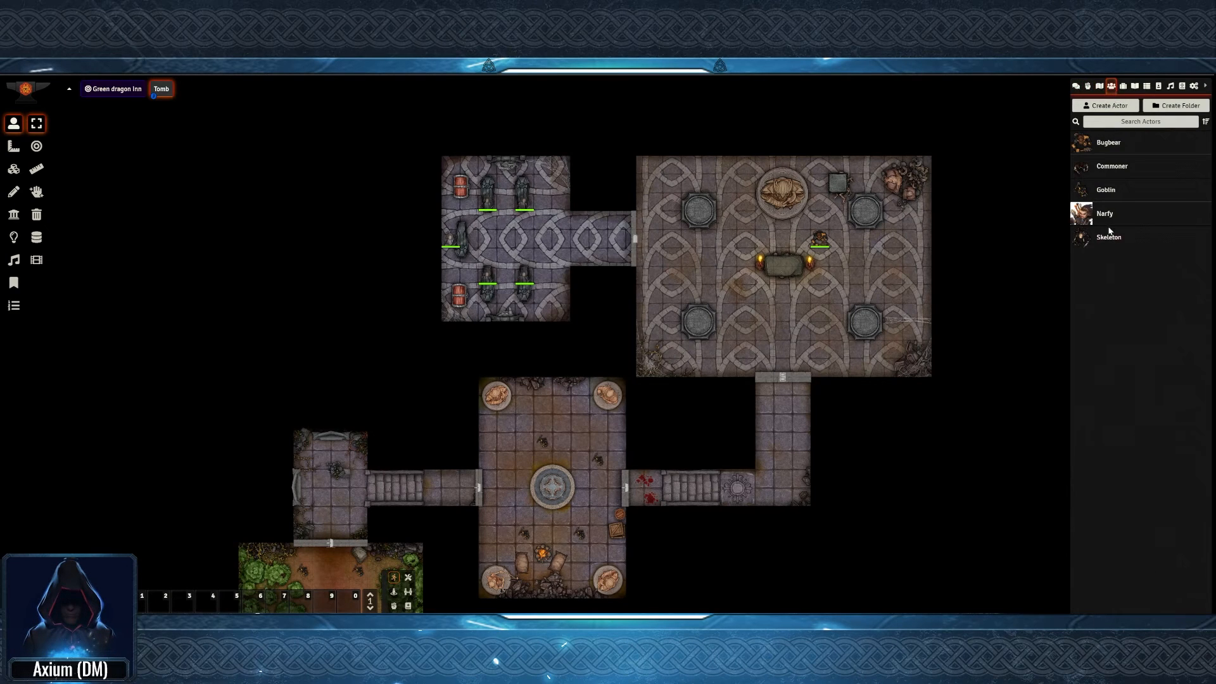
pyautogui.rightClick(1107, 192)
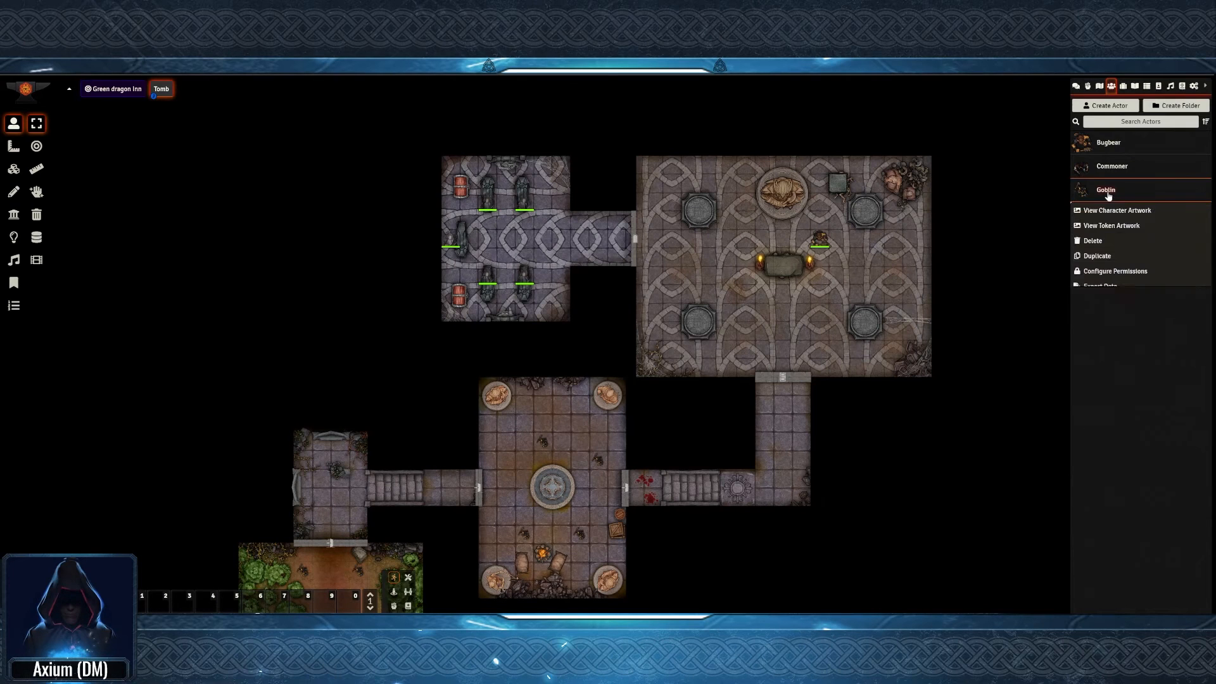
pyautogui.click(1107, 256)
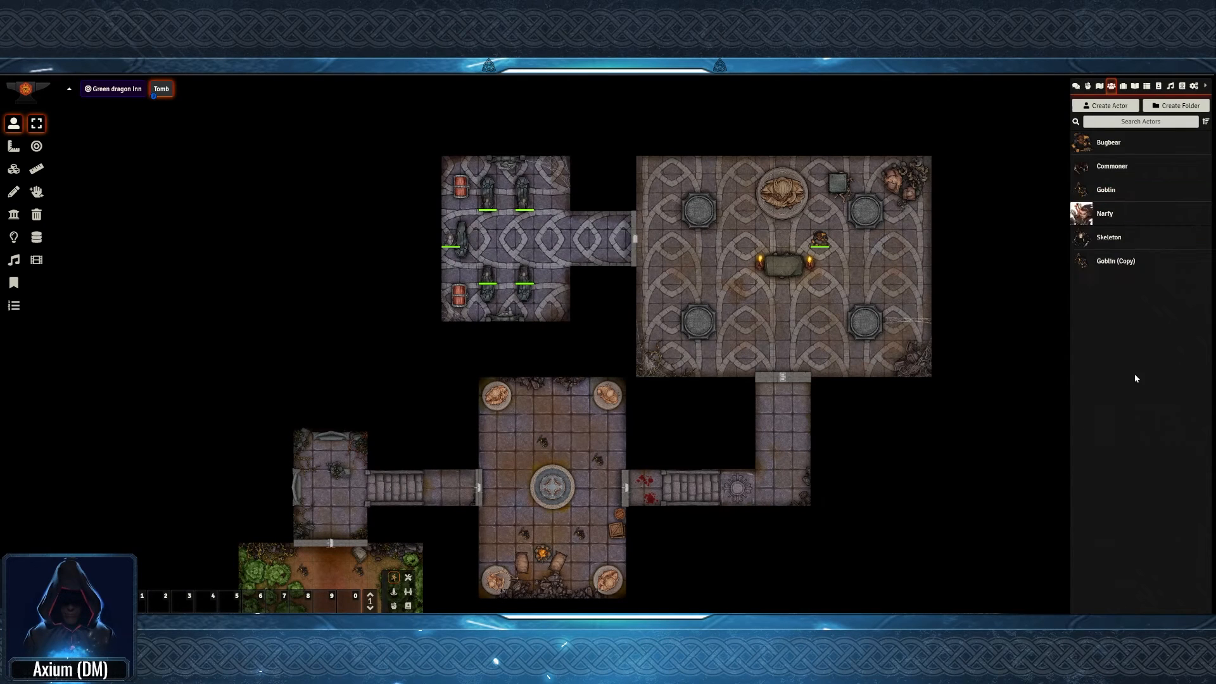
pyautogui.click(1117, 269)
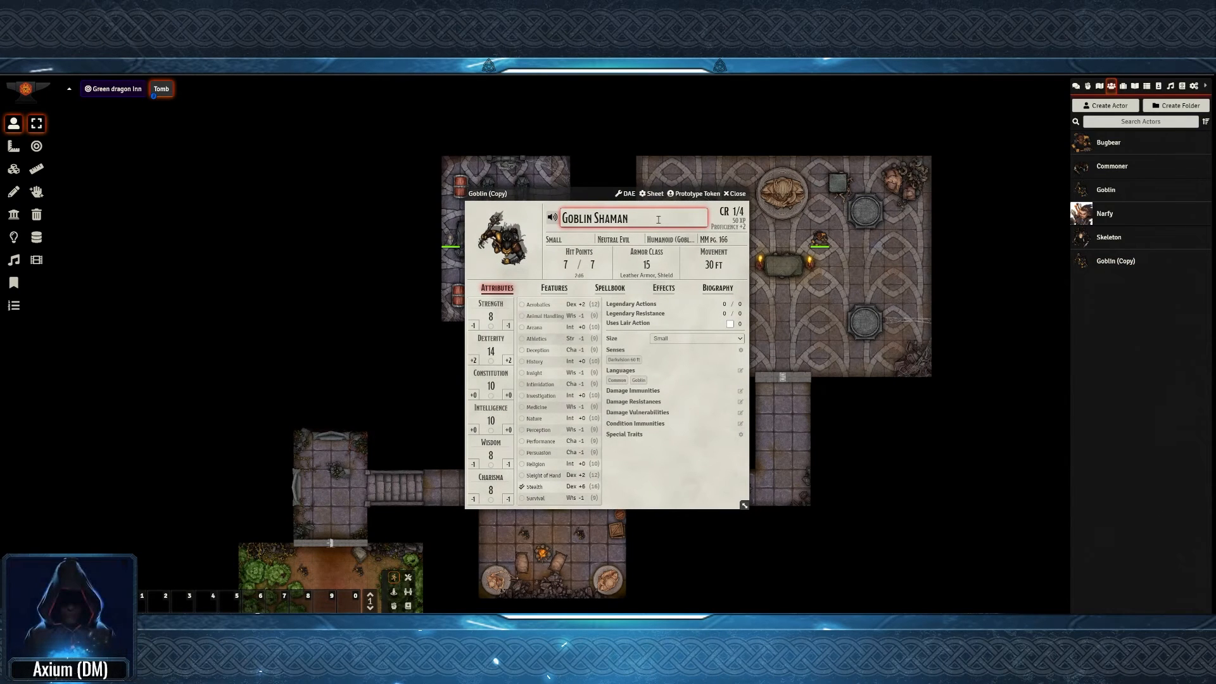
pyautogui.press('Return')
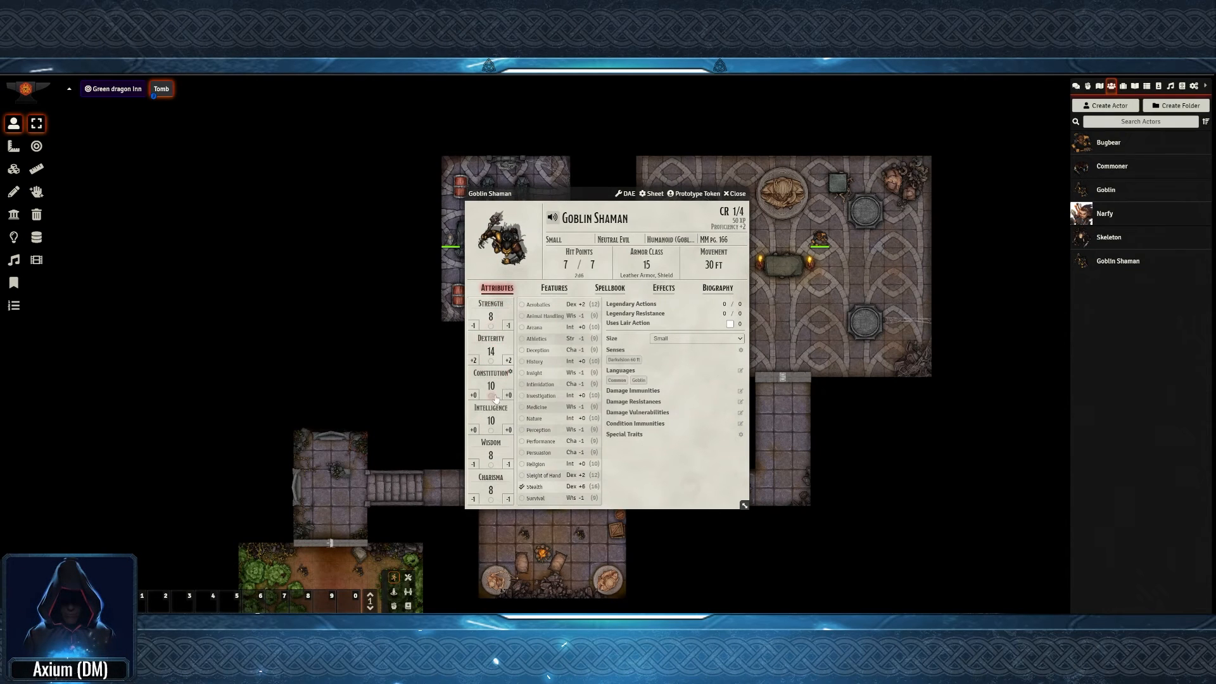
# Set the Goblin Shaman's Wisdom to 12 and delete its Shortbow attack
pyautogui.click(493, 454)
pyautogui.write('12')
pyautogui.click(553, 289)
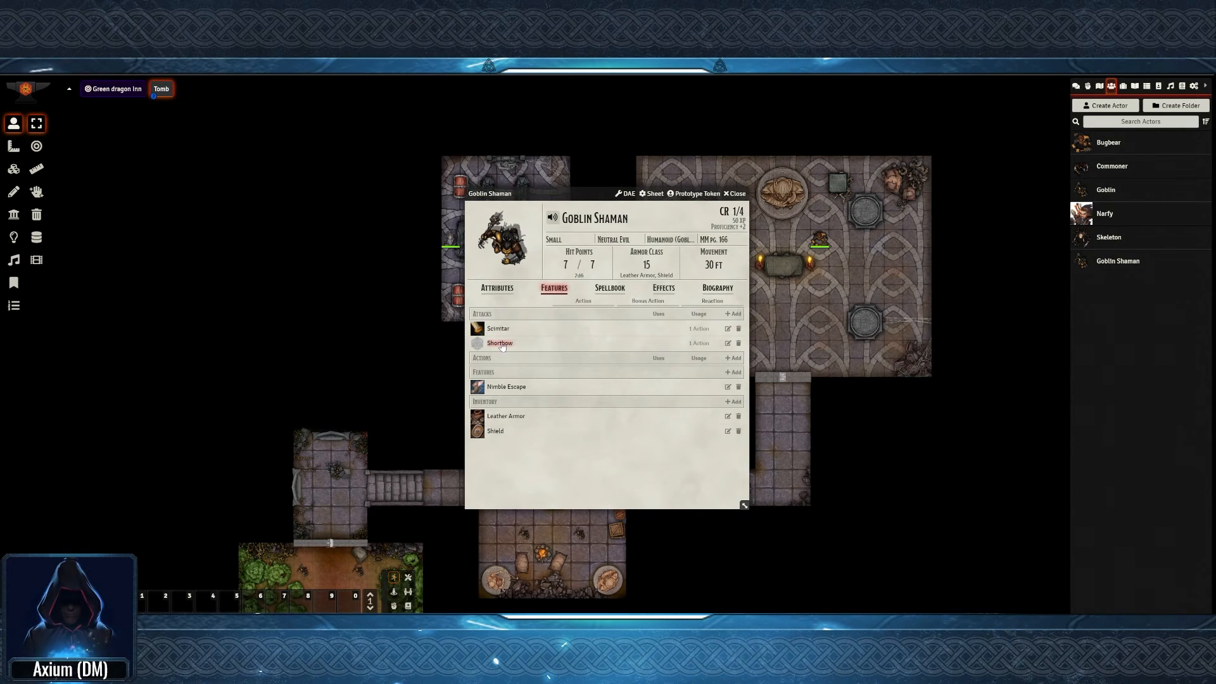
pyautogui.click(739, 342)
pyautogui.click(560, 364)
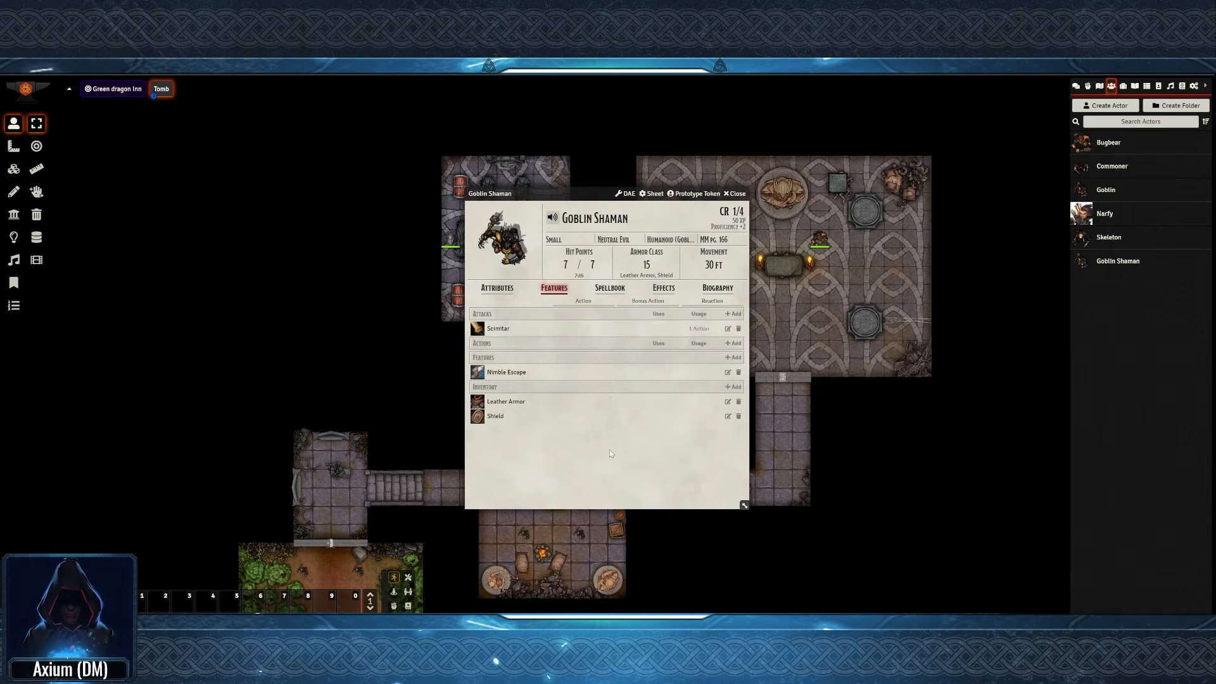
# Delete the Shield from the Goblin Shaman's inventory and rename its Scimitar attack Dagger
pyautogui.click(739, 416)
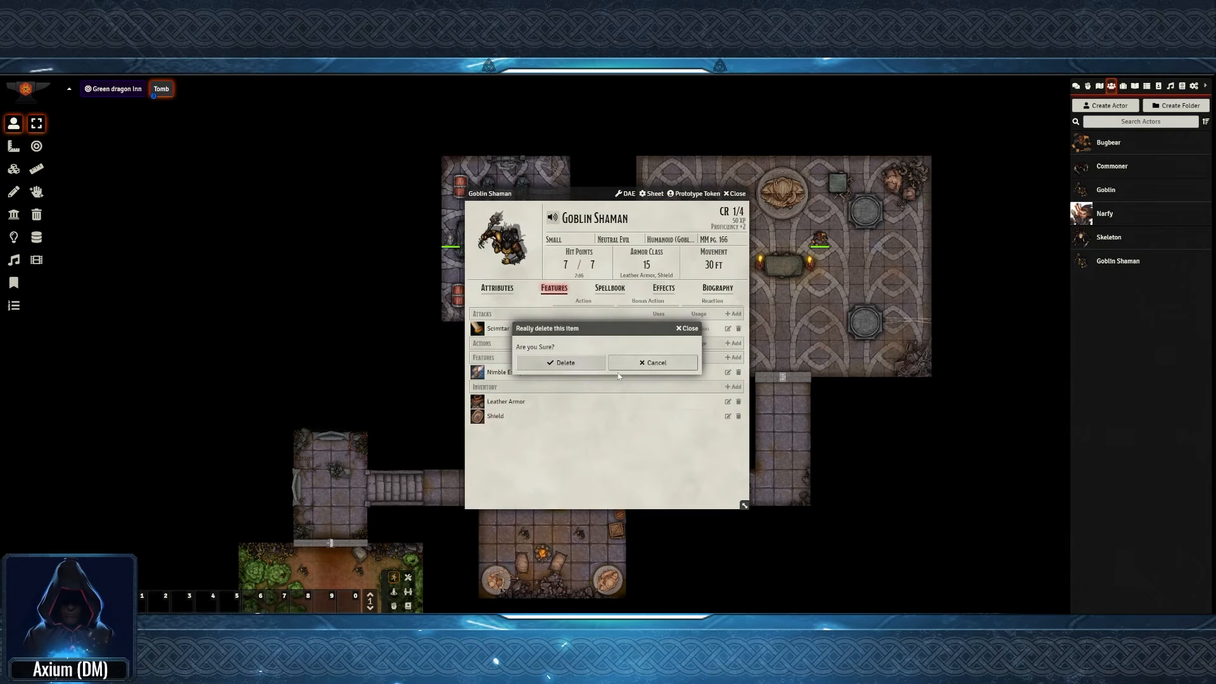
pyautogui.click(557, 365)
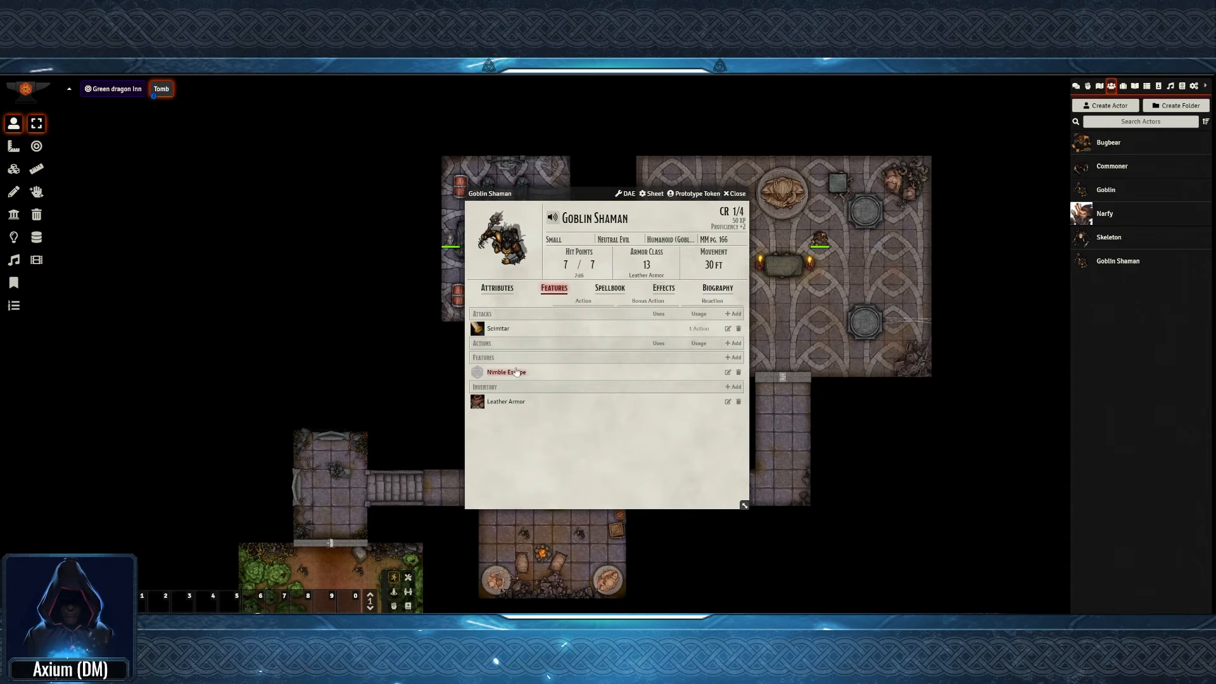
pyautogui.click(498, 329)
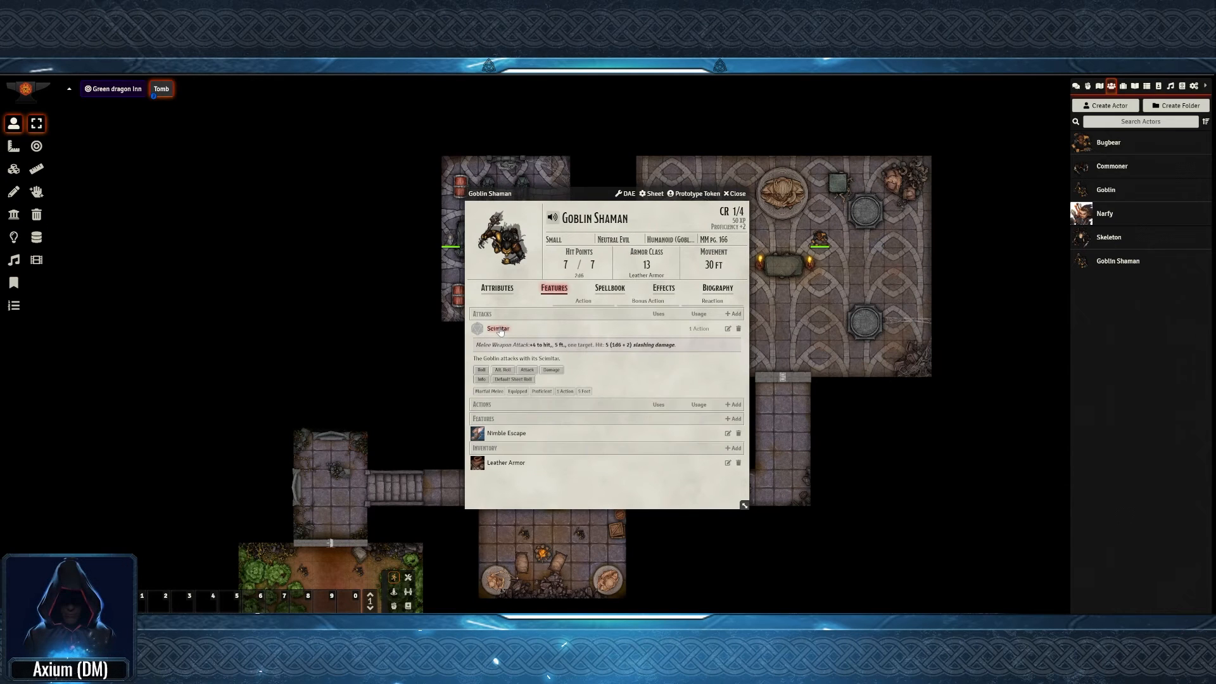
pyautogui.click(727, 329)
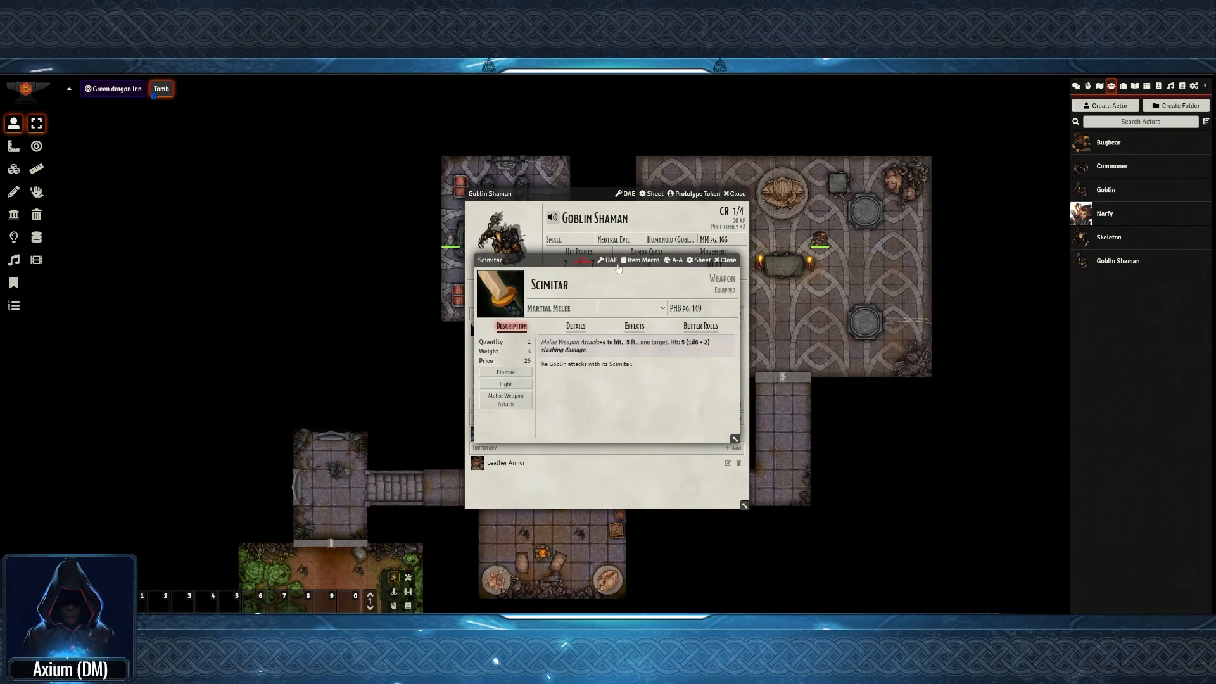
pyautogui.moveTo(536, 285); pyautogui.dragTo(578, 272)
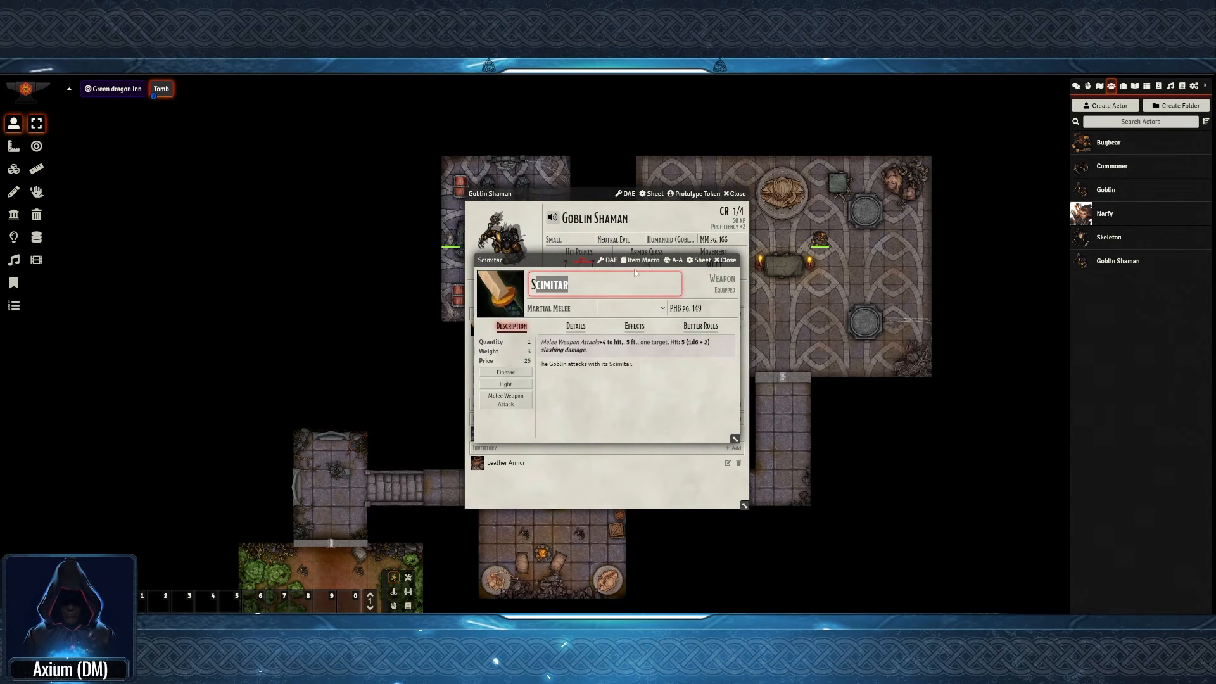
pyautogui.write('Dagger')
pyautogui.press('Home')
pyautogui.press('Delete')
pyautogui.click(641, 367)
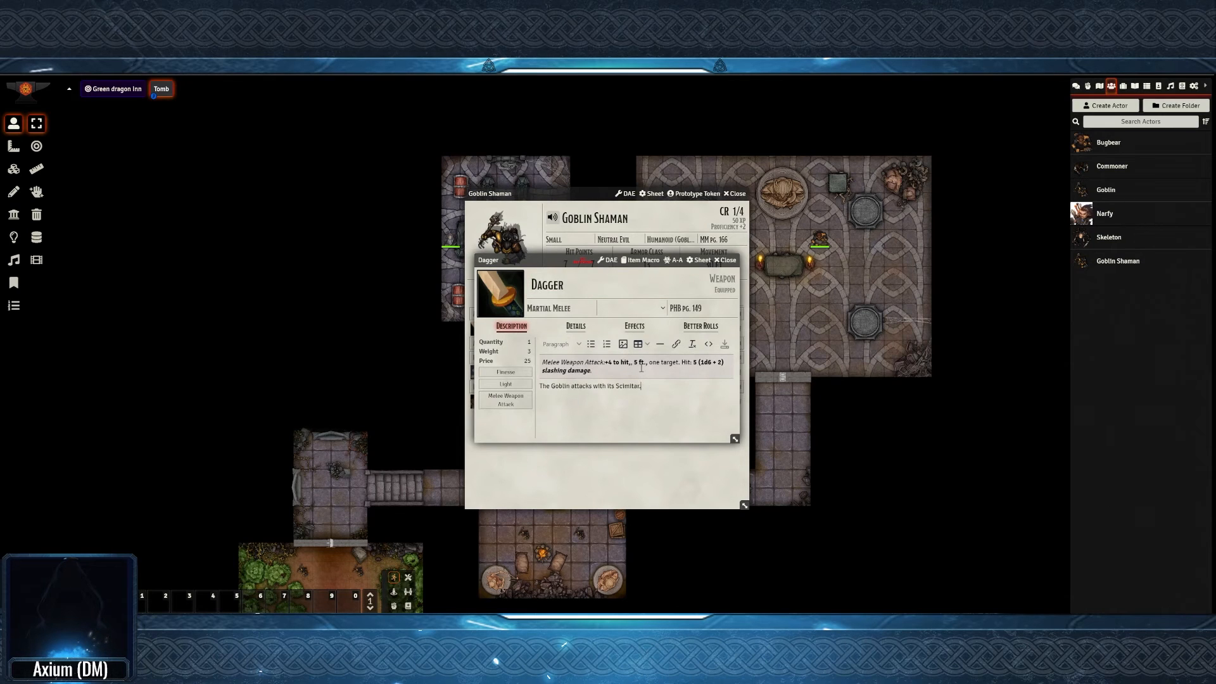
# Replace the Dagger's icon with a black dagger image from the core data folder icons/weapons/daggers
pyautogui.click(516, 301)
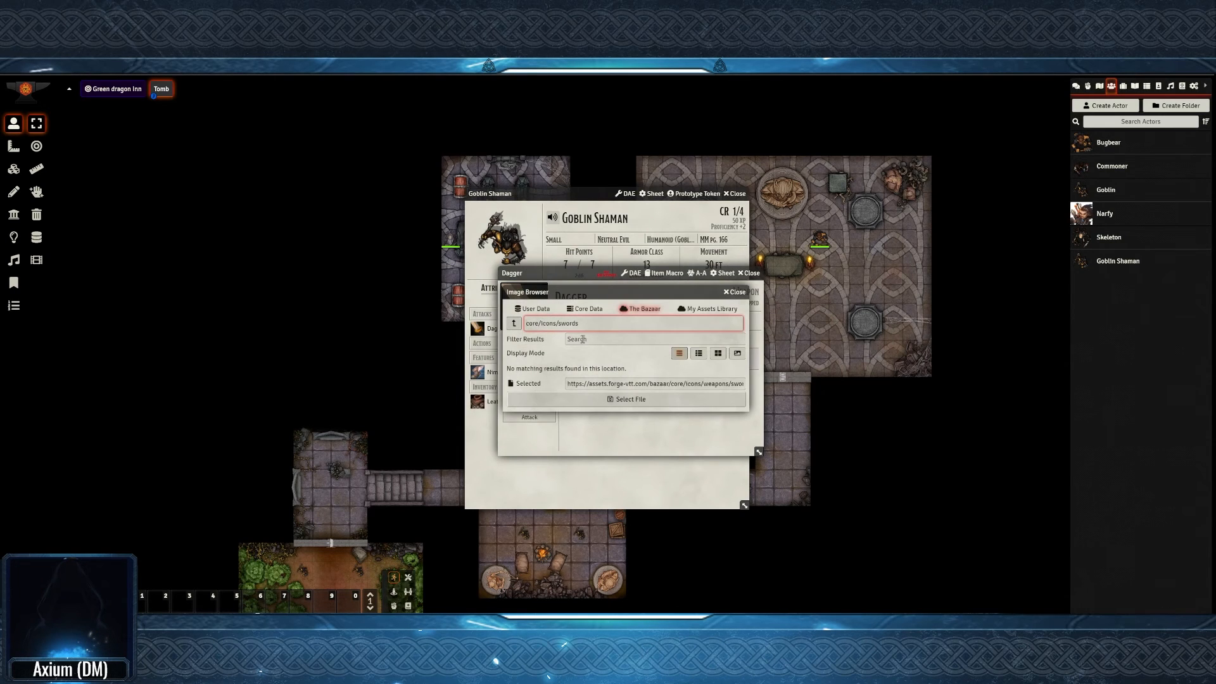
pyautogui.click(718, 352)
pyautogui.click(699, 353)
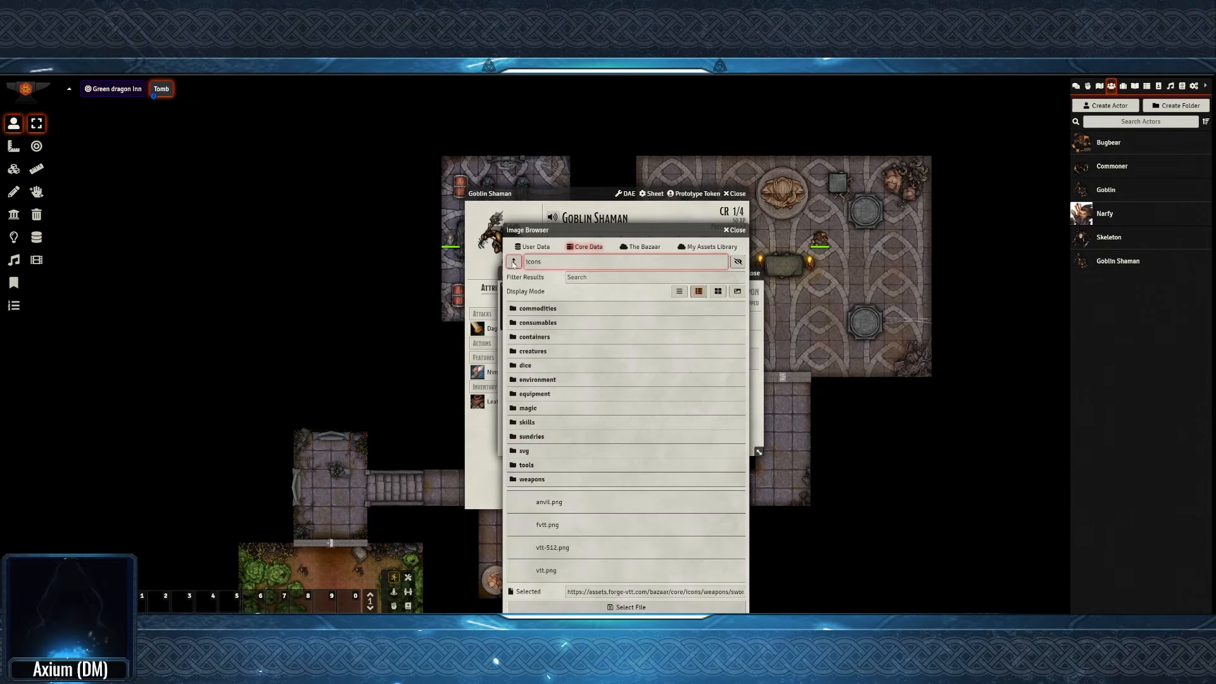
pyautogui.click(584, 345)
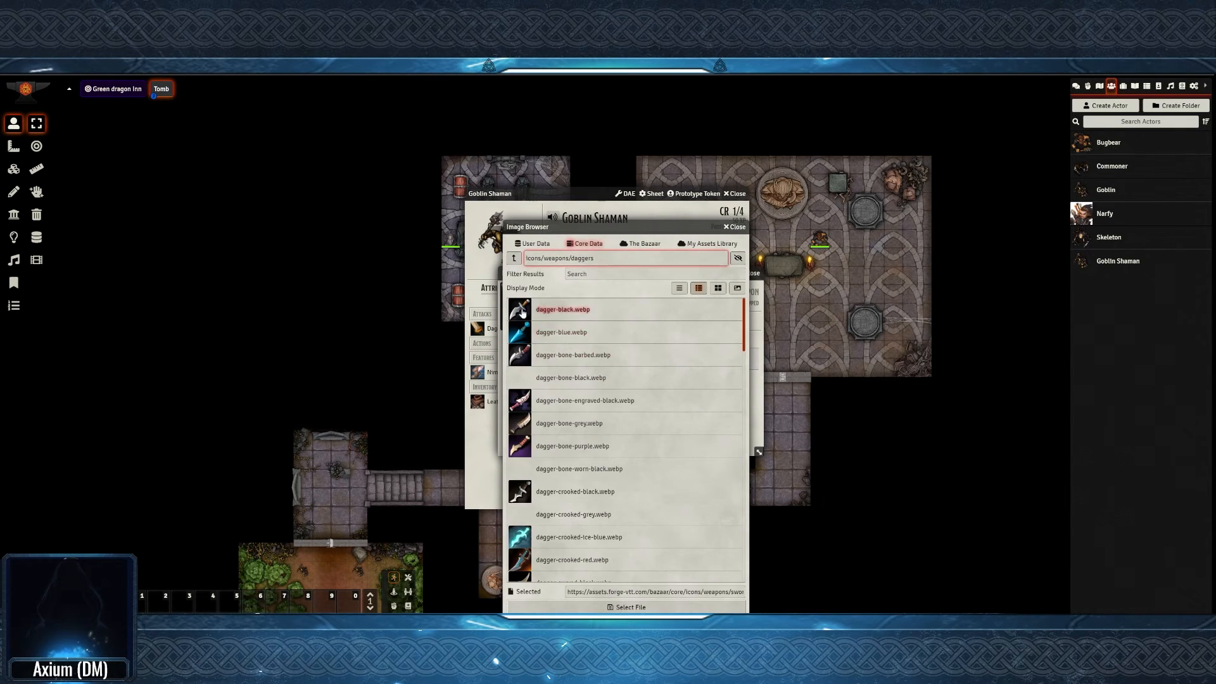
pyautogui.doubleClick(583, 343)
pyautogui.press('Escape')
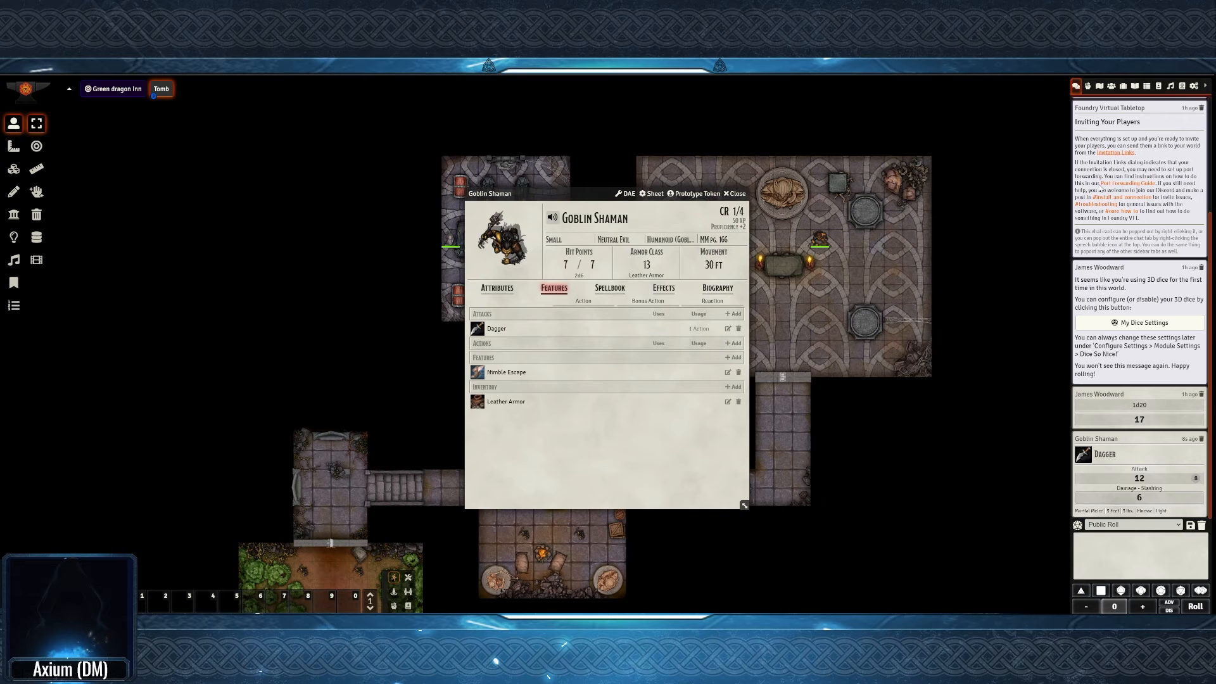
# Look through the module settings, collapsing the D&D Beyond Importer section, and roll the Goblin Shaman's Dagger attack as a test
pyautogui.click(1194, 85)
pyautogui.click(1147, 199)
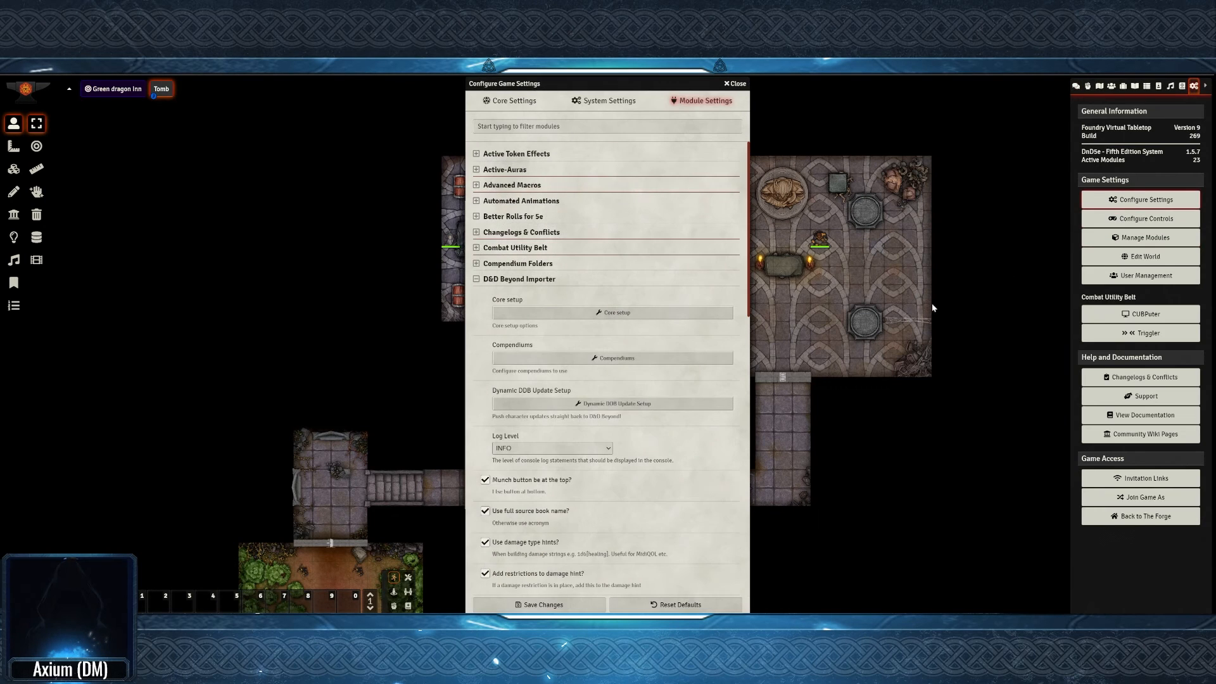
pyautogui.click(476, 281)
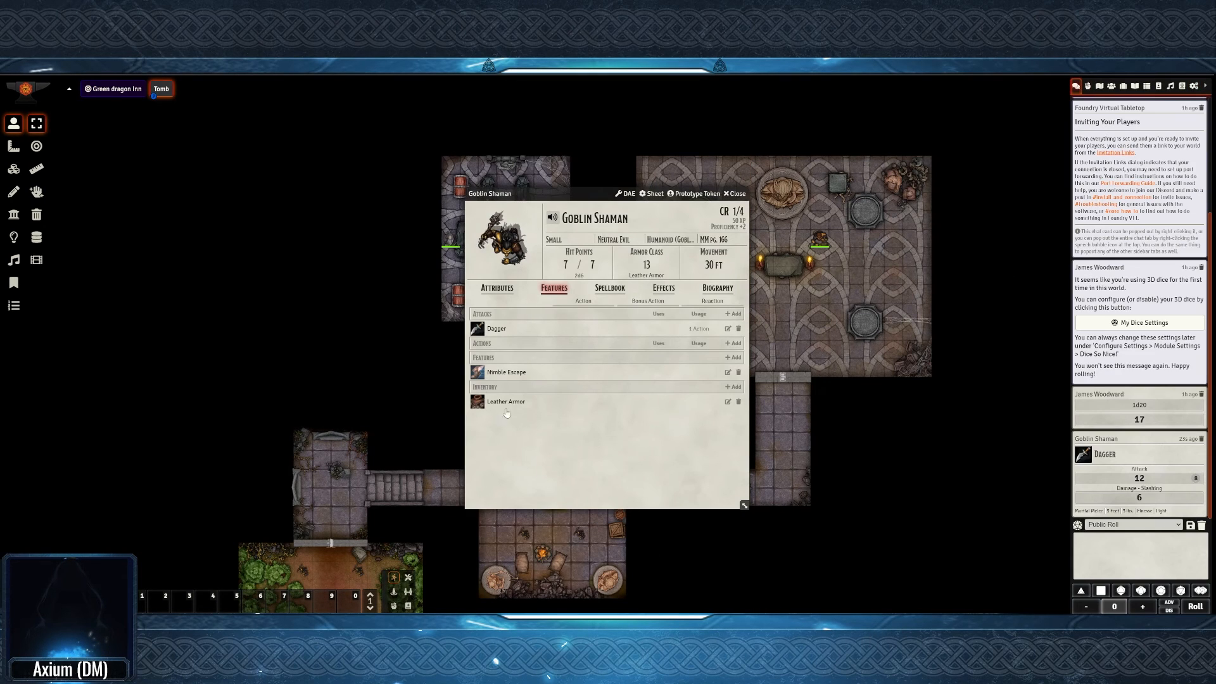
pyautogui.click(477, 328)
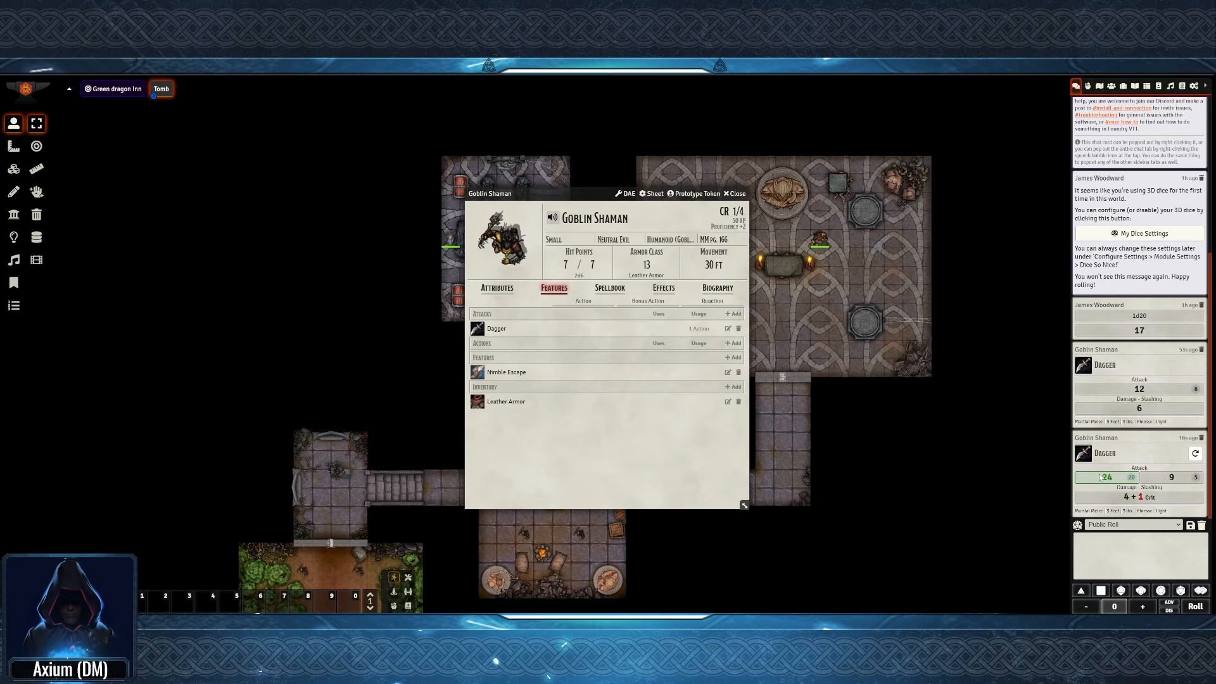
# Make the Goblin Shaman a level 1 spellcaster with Wisdom as its spellcasting ability
pyautogui.click(610, 287)
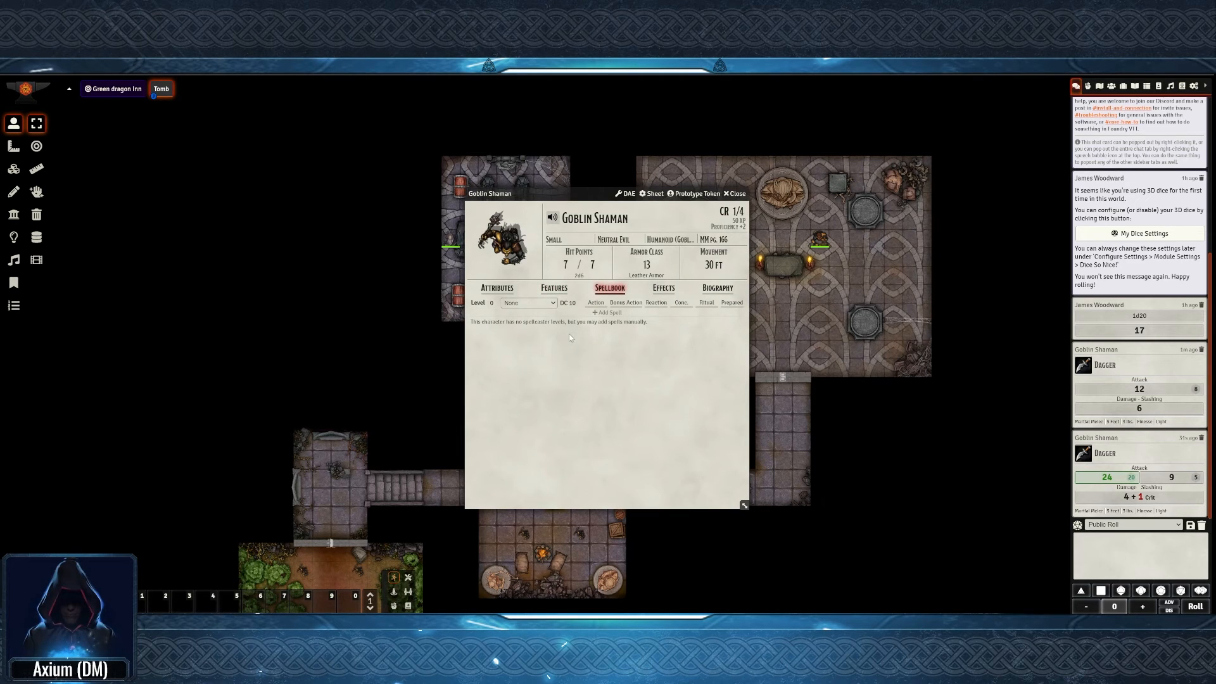
pyautogui.click(529, 303)
pyautogui.click(491, 303)
pyautogui.write('1')
pyautogui.press('Return')
# Find Light in the Spells (SRD) compendium and add it to the Goblin Shaman's cantrips
pyautogui.click(1181, 85)
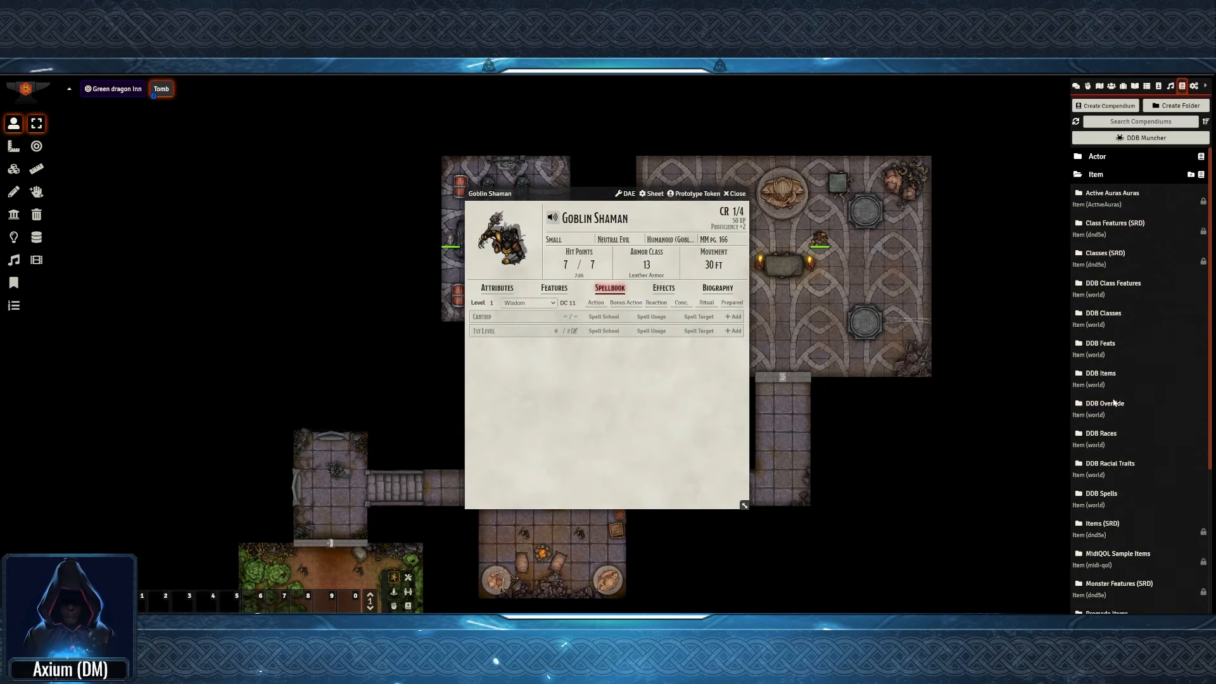
pyautogui.scroll(-3, 1114, 403)
pyautogui.click(1080, 468)
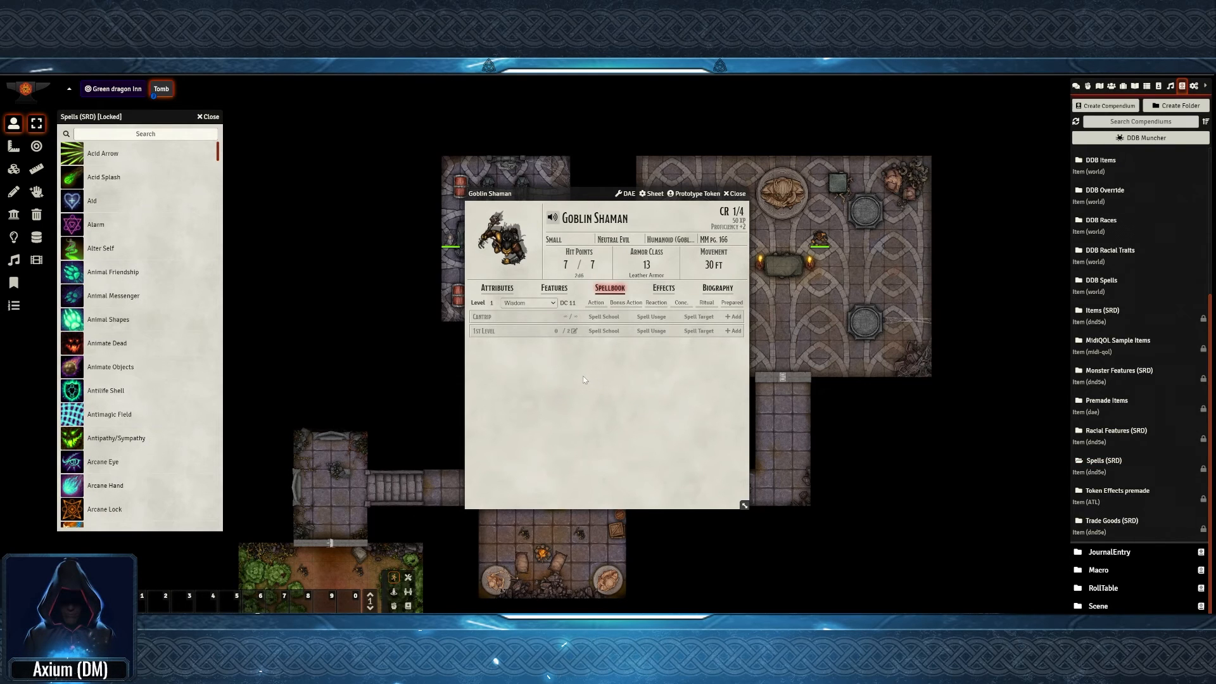
pyautogui.click(145, 133)
pyautogui.write('light')
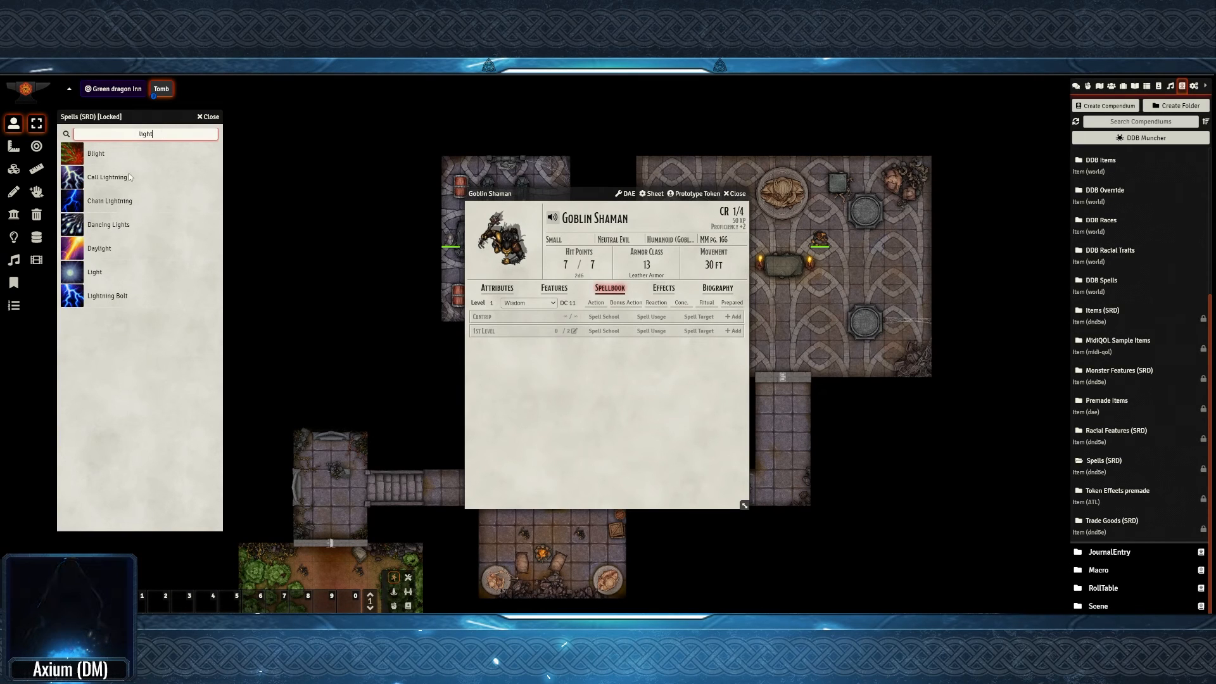
pyautogui.moveTo(95, 272); pyautogui.dragTo(135, 279)
pyautogui.moveTo(566, 381); pyautogui.dragTo(566, 381)
# Add the Mending and Sacred Flame cantrips from the Spells (SRD) compendium to the Goblin Shaman's spellbook
pyautogui.doubleClick(145, 134)
pyautogui.write('mending')
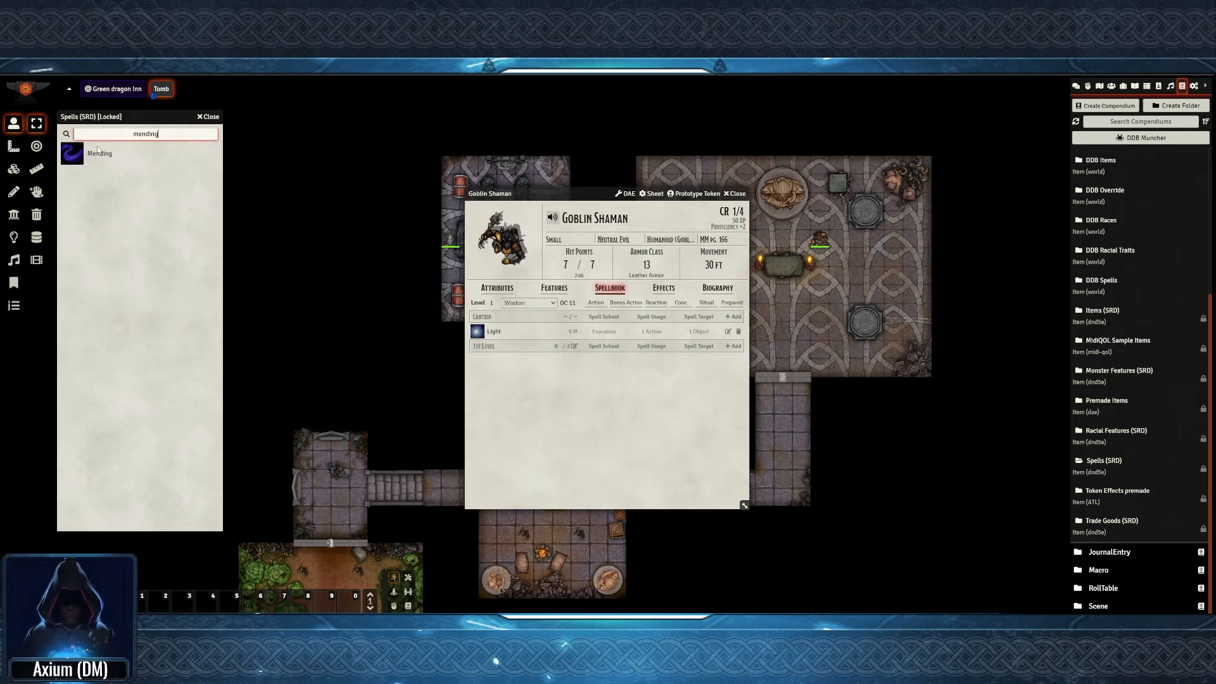
pyautogui.moveTo(100, 157); pyautogui.dragTo(535, 348)
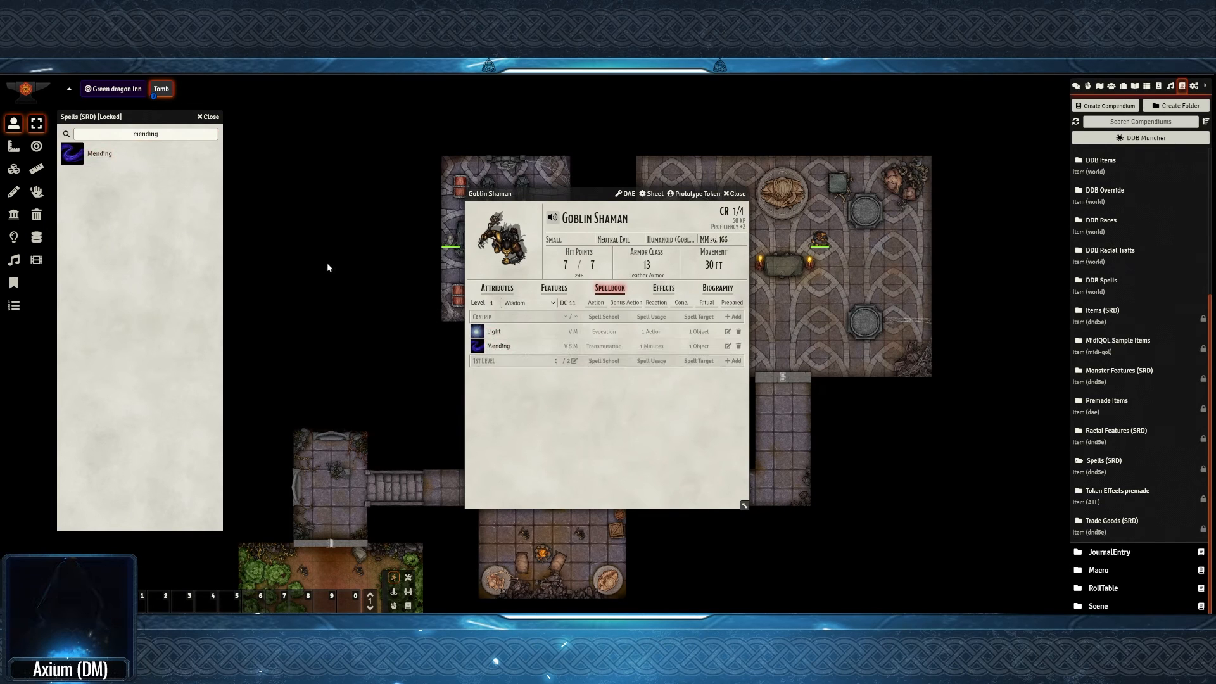
pyautogui.doubleClick(110, 134)
pyautogui.write('sacred')
pyautogui.moveTo(105, 159); pyautogui.dragTo(540, 382)
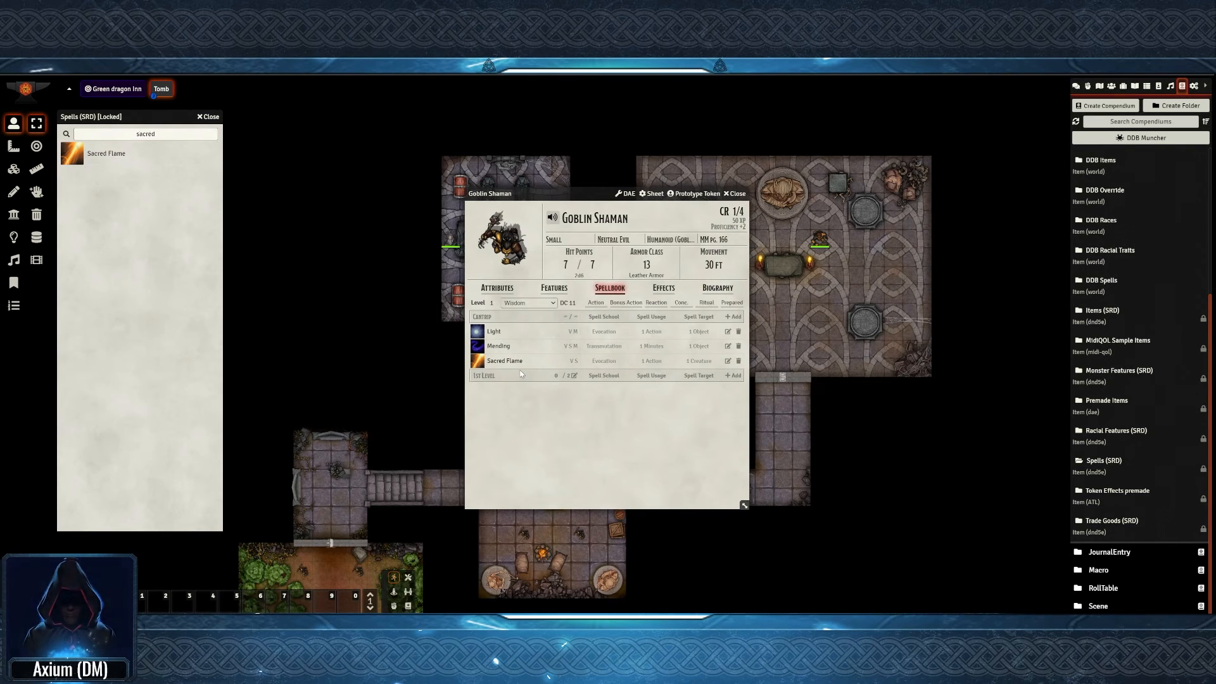
# Add the 1st-level spells Healing Word and Shield of Faith from the compendium to the Goblin Shaman's spellbook
pyautogui.doubleClick(101, 133)
pyautogui.write('heal')
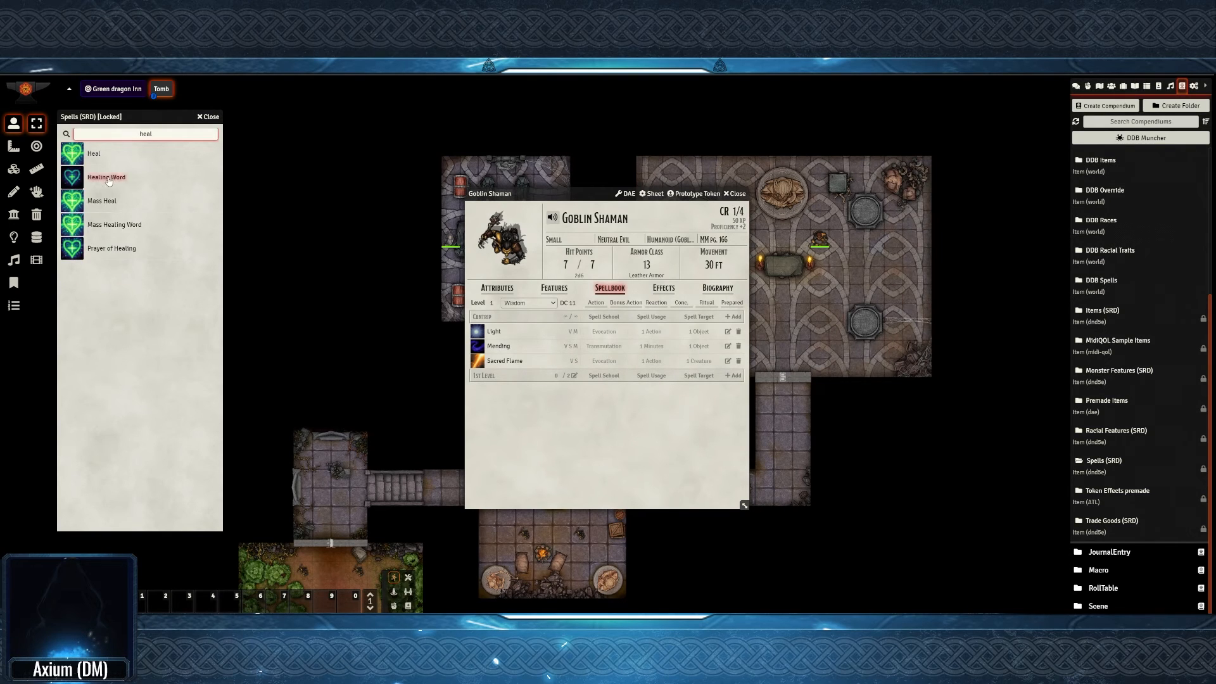
pyautogui.moveTo(108, 180)
pyautogui.mouseDown()
pyautogui.moveTo(511, 378)
pyautogui.moveTo(569, 366)
pyautogui.mouseUp()
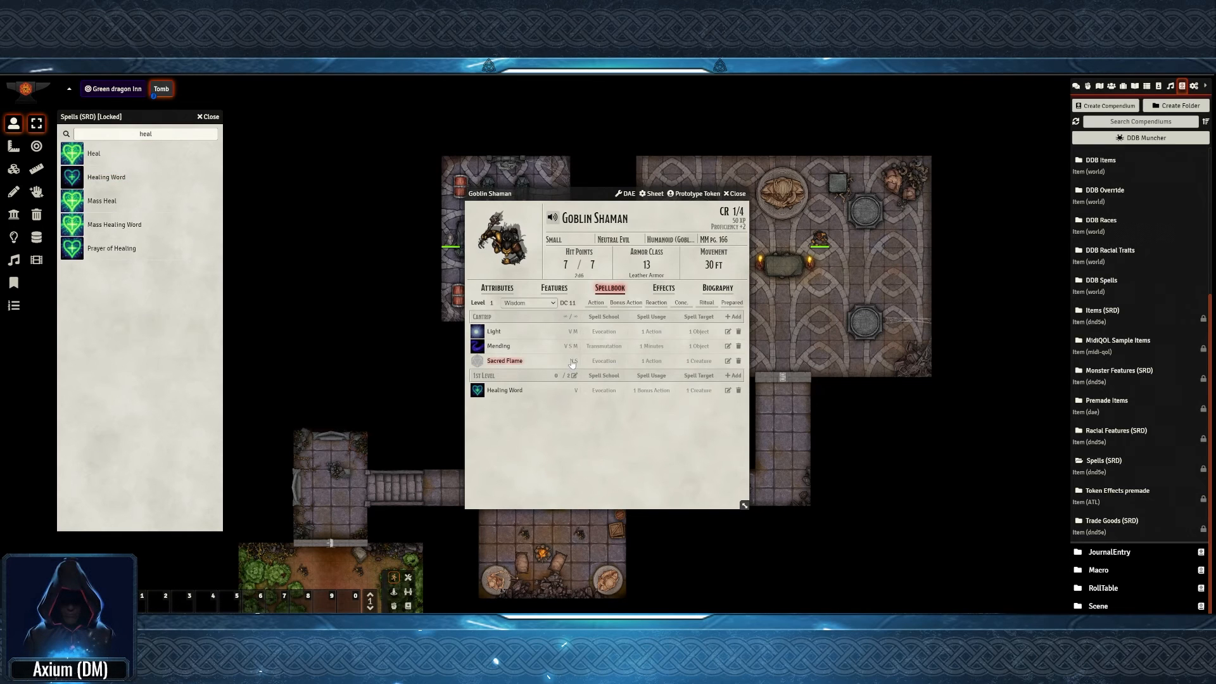
pyautogui.doubleClick(132, 133)
pyautogui.write('shield')
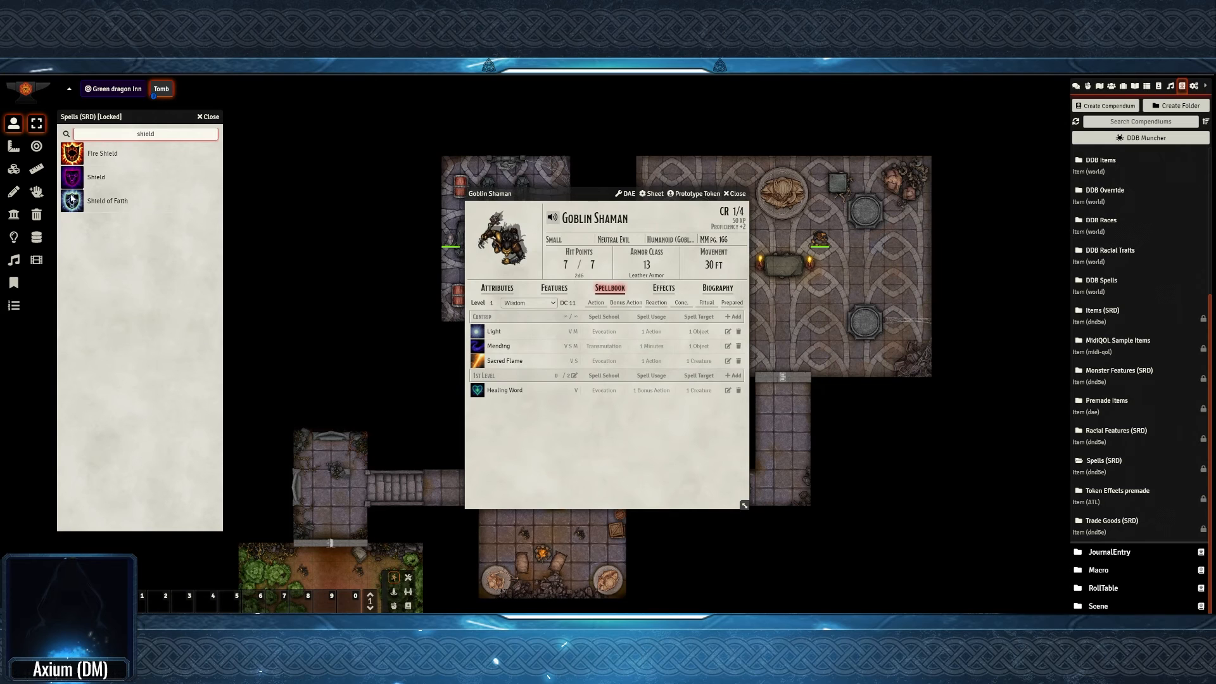
pyautogui.moveTo(72, 200); pyautogui.dragTo(529, 411)
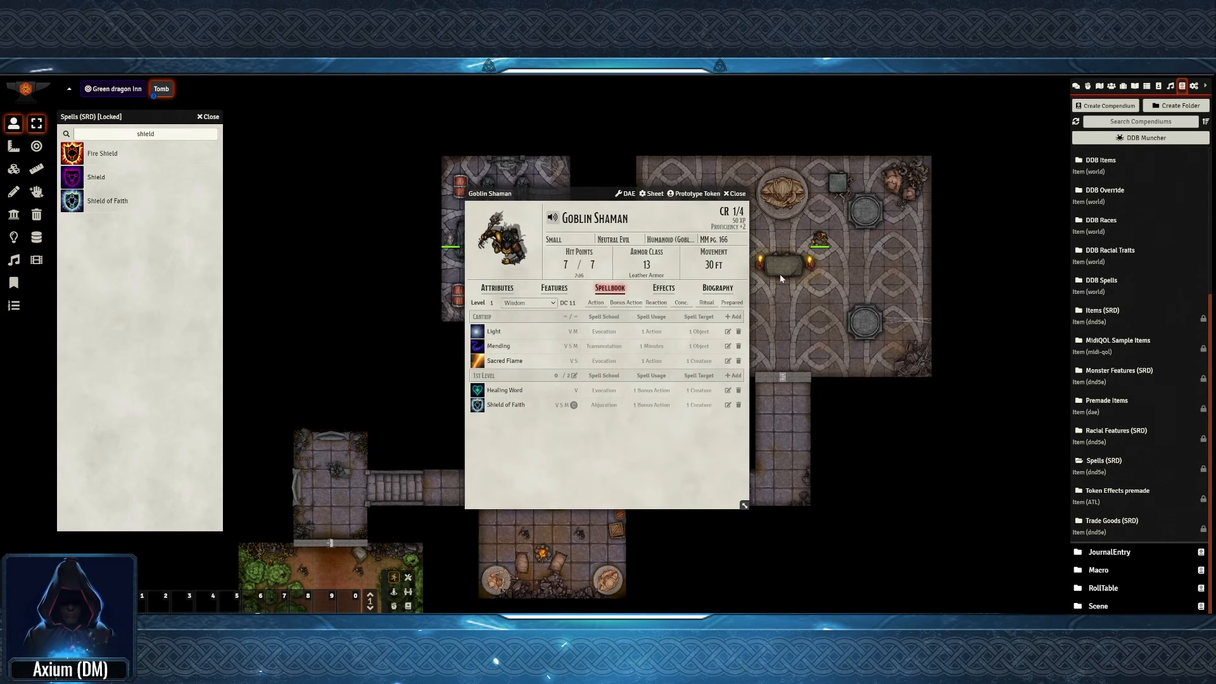
# Set the Goblin Shaman's available 1st-level spell slots to 2
pyautogui.click(555, 376)
pyautogui.write('2')
pyautogui.press('Return')
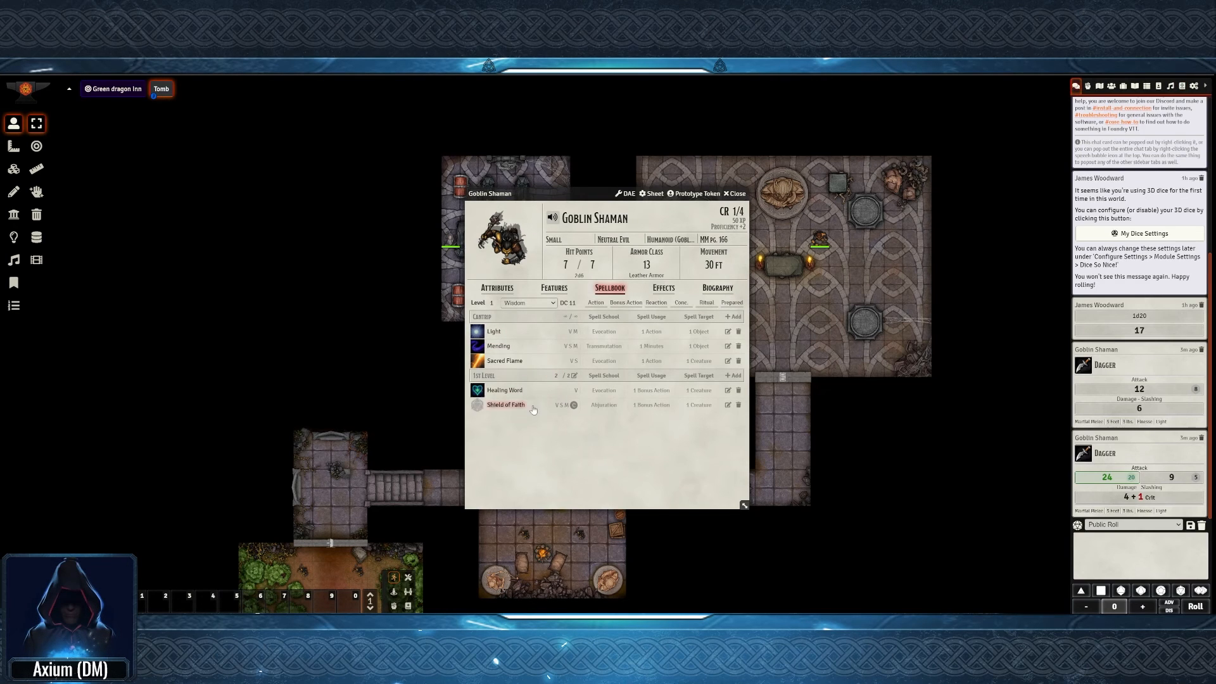
# Test casting Healing Word at 1st level from the Goblin Shaman's spellbook, checking the spell slot consumption option
pyautogui.click(477, 391)
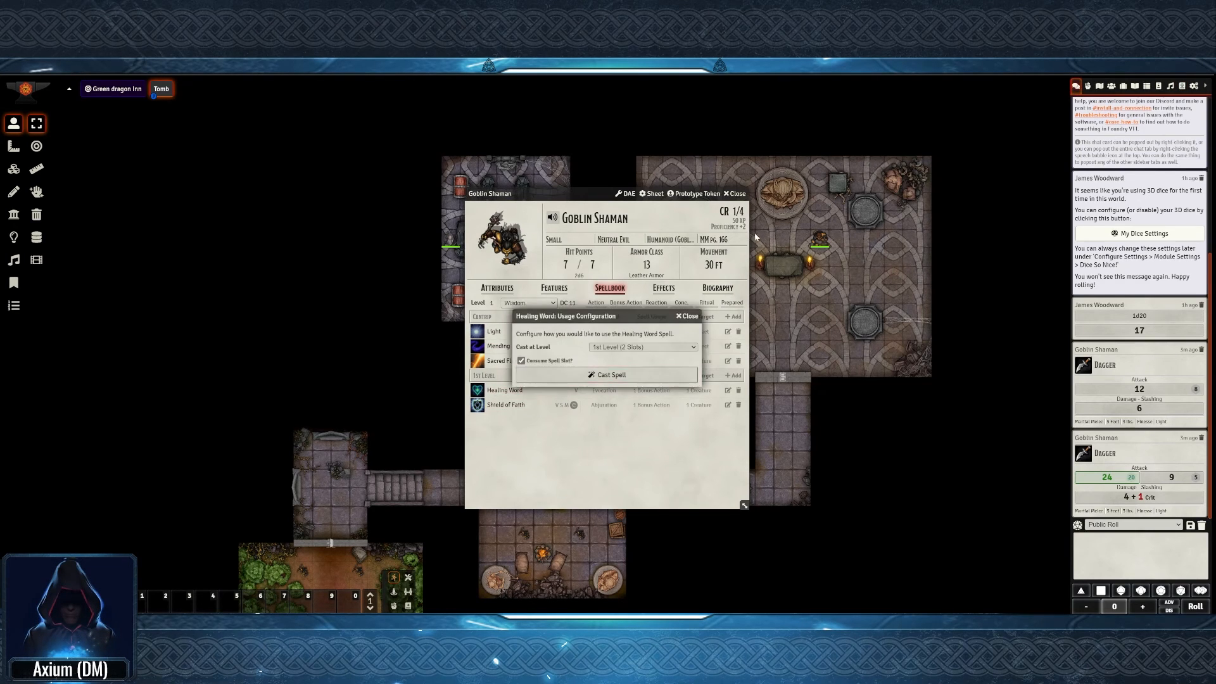
pyautogui.click(570, 361)
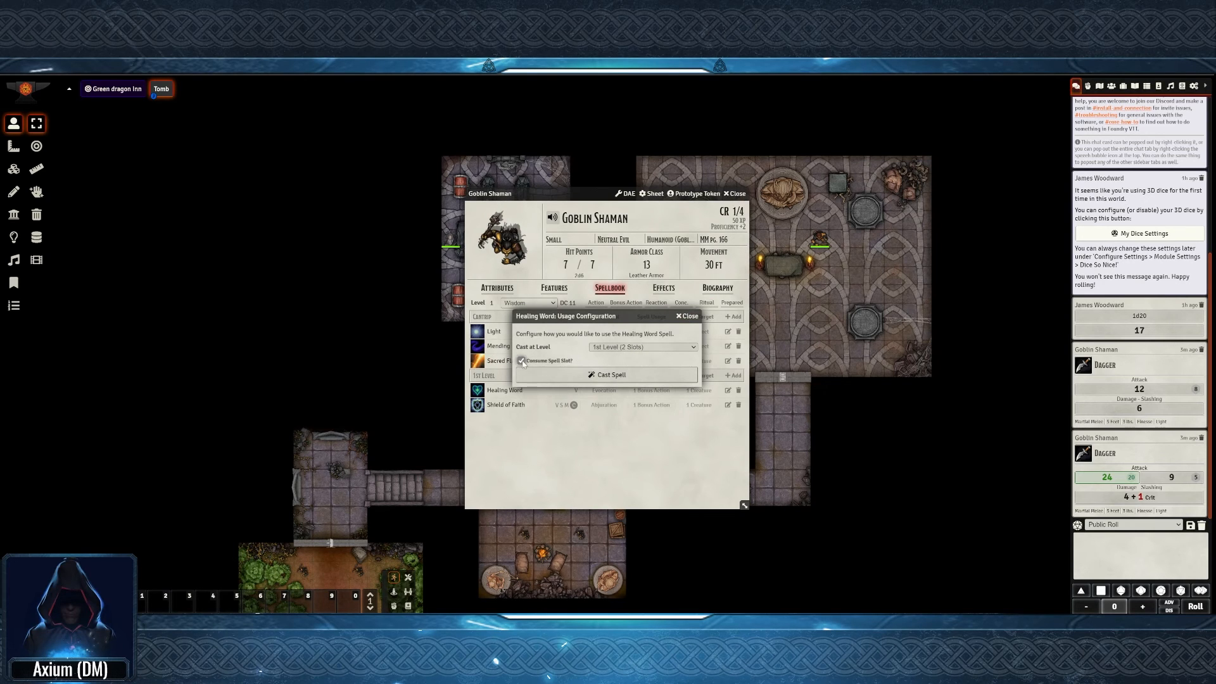
pyautogui.click(577, 380)
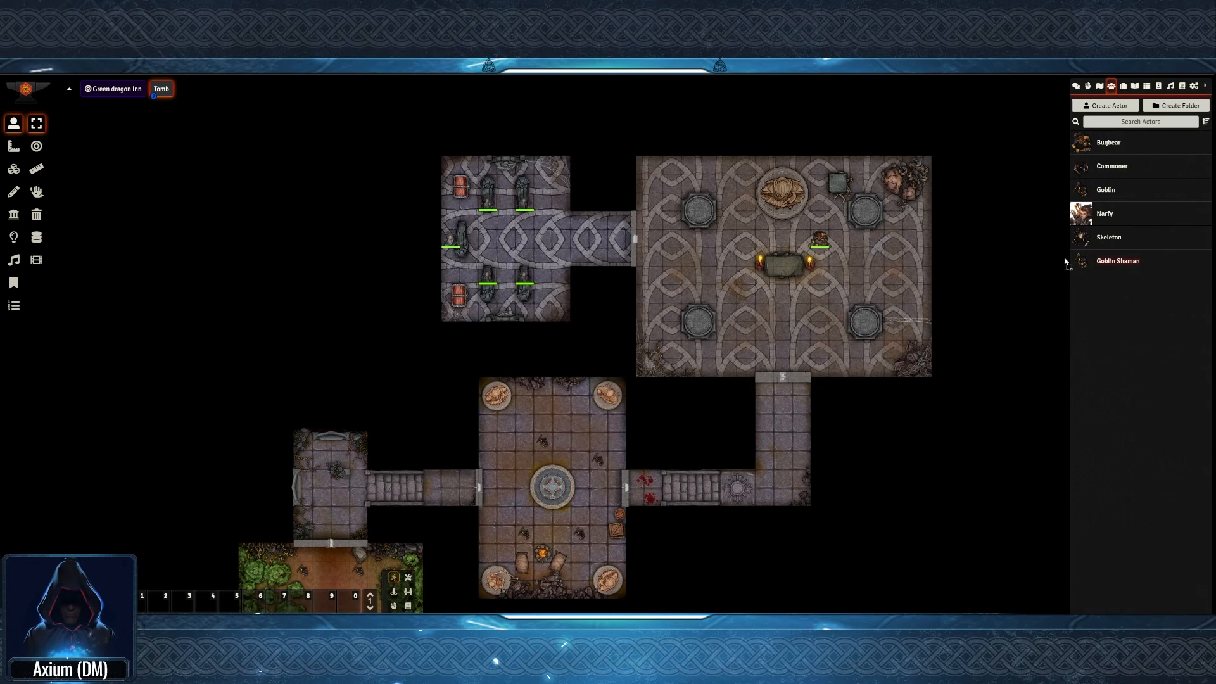
# Place a Goblin Shaman token by the altar in the large tomb room and set its token name to Goblin Shaman
pyautogui.rightClick(765, 240)
pyautogui.click(749, 250)
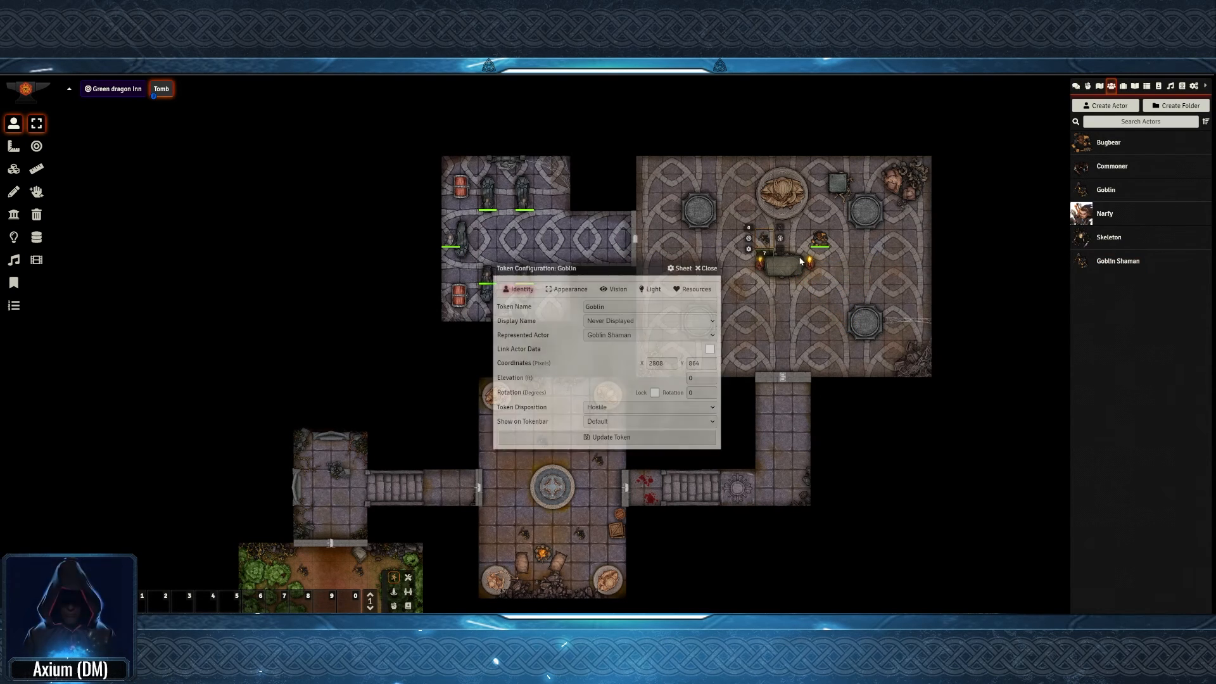
pyautogui.click(617, 306)
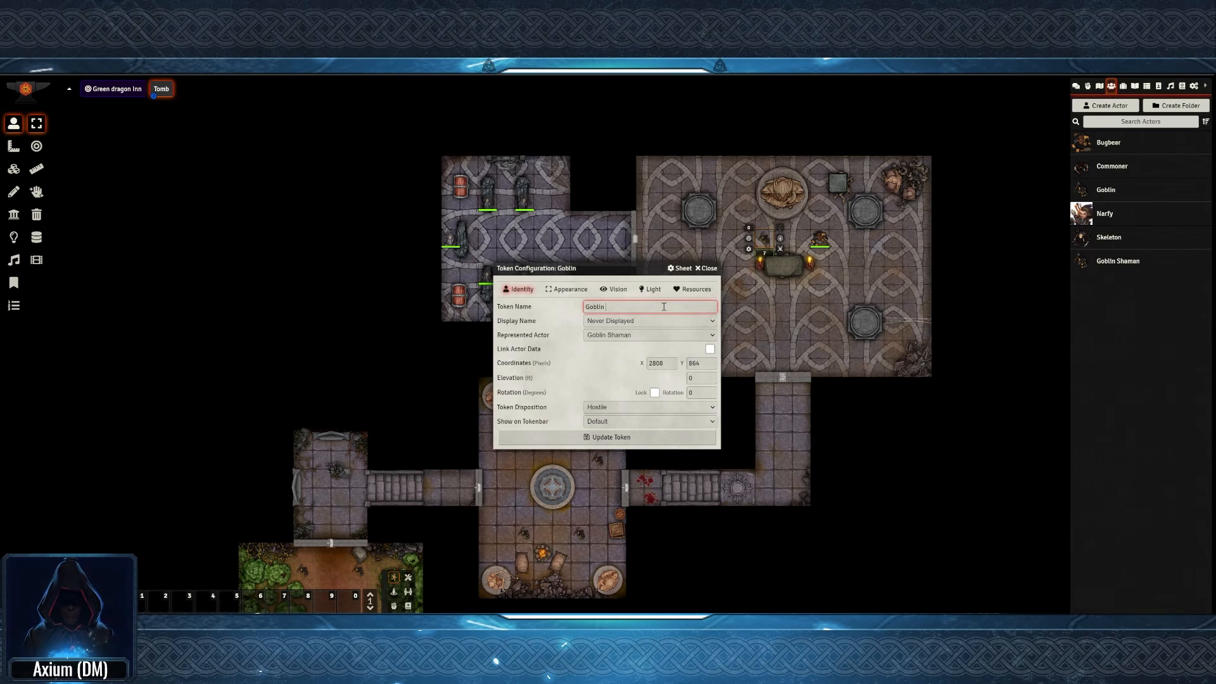
pyautogui.write('Shaman')
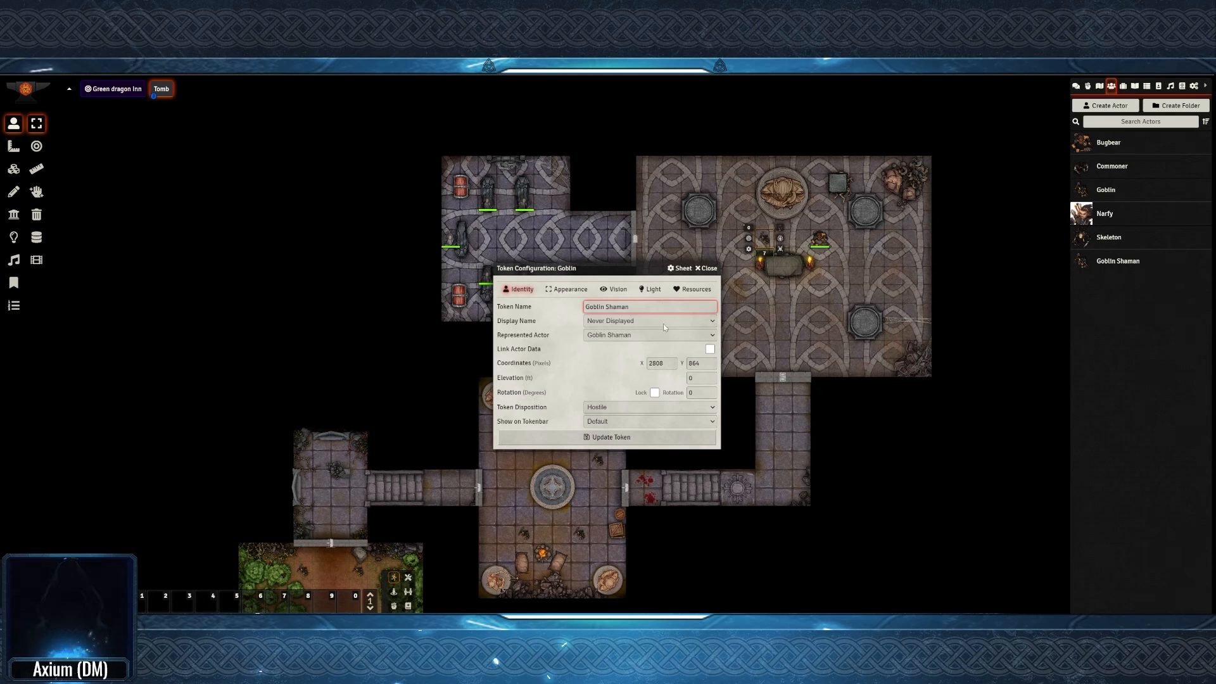
pyautogui.press('Tab')
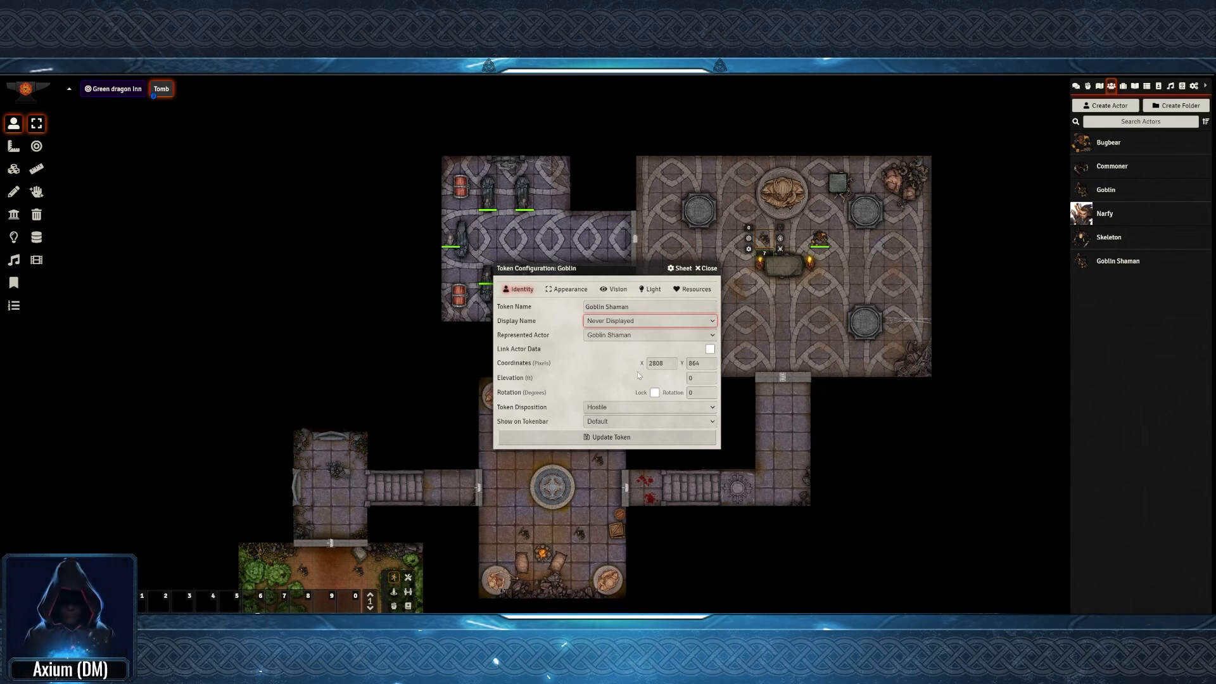
pyautogui.click(608, 436)
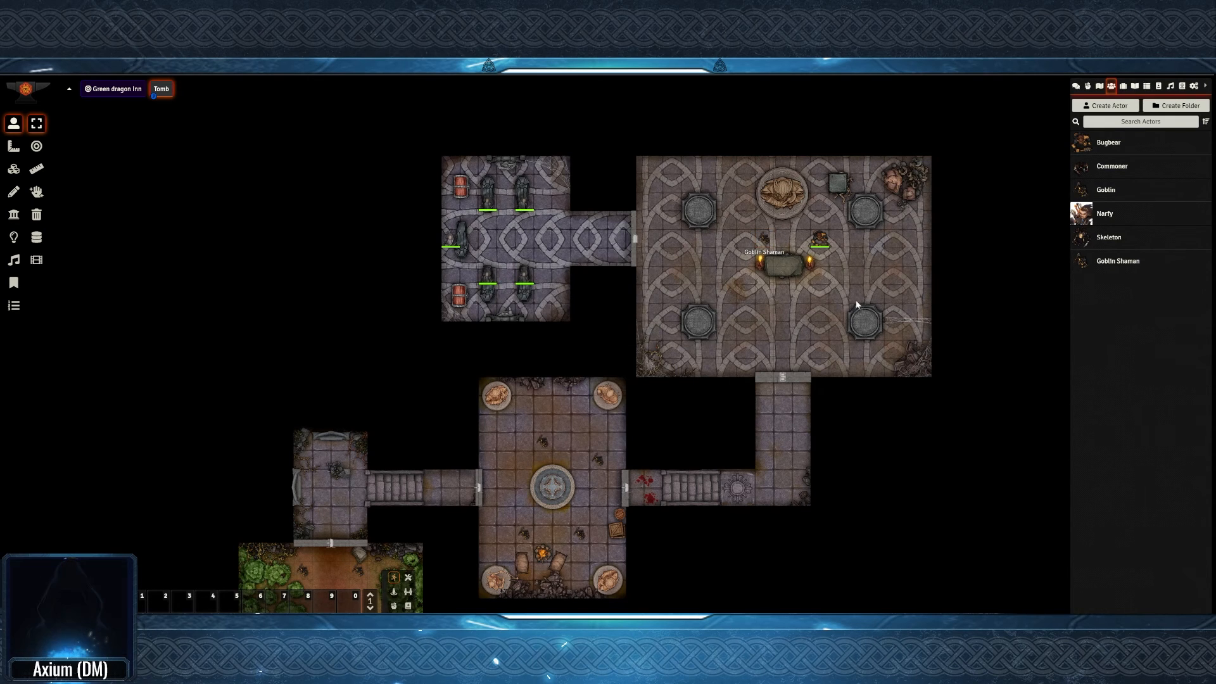
# Give the Goblin Shaman token a teal light (#1dfcb1) with dim and bright radii of 10
pyautogui.scroll(5, 814, 291)
pyautogui.rightClick(780, 221)
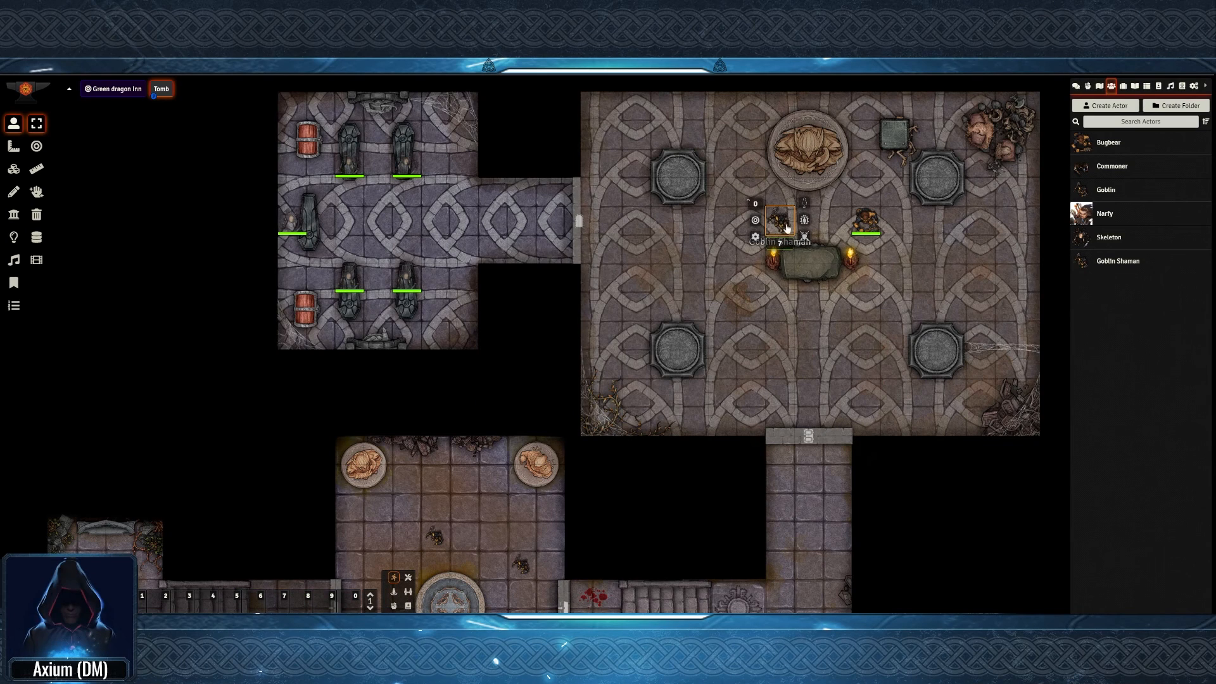
pyautogui.click(755, 237)
pyautogui.click(663, 371)
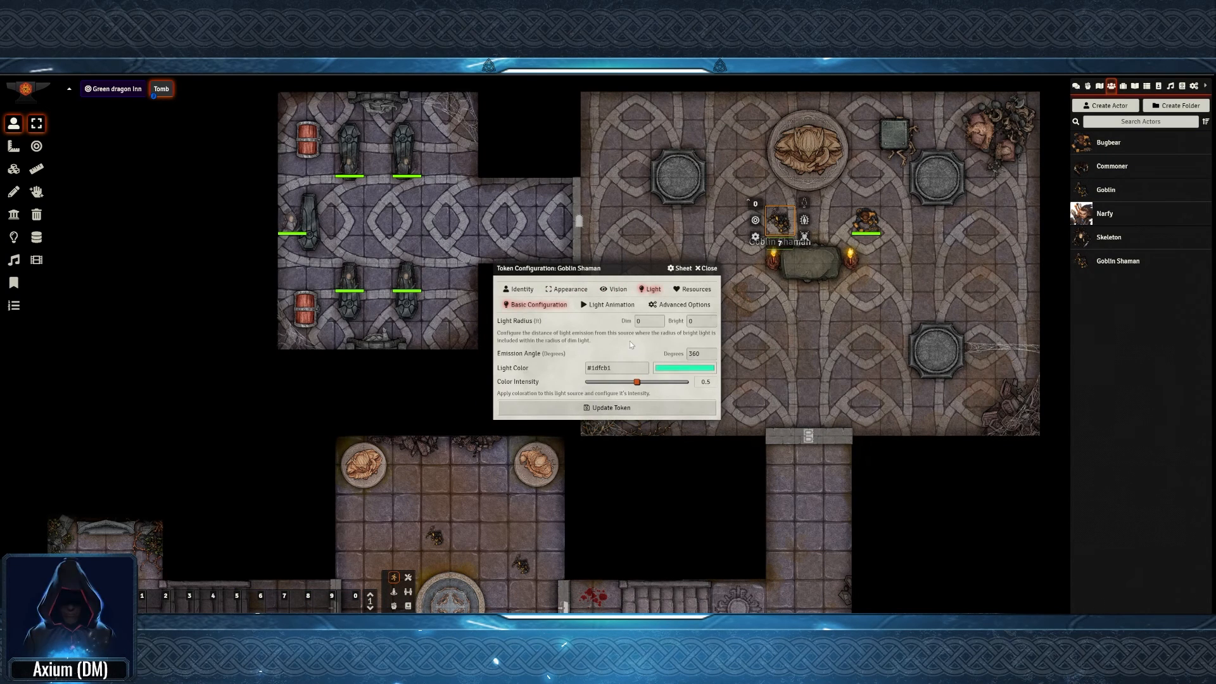
pyautogui.click(649, 320)
pyautogui.press('Tab')
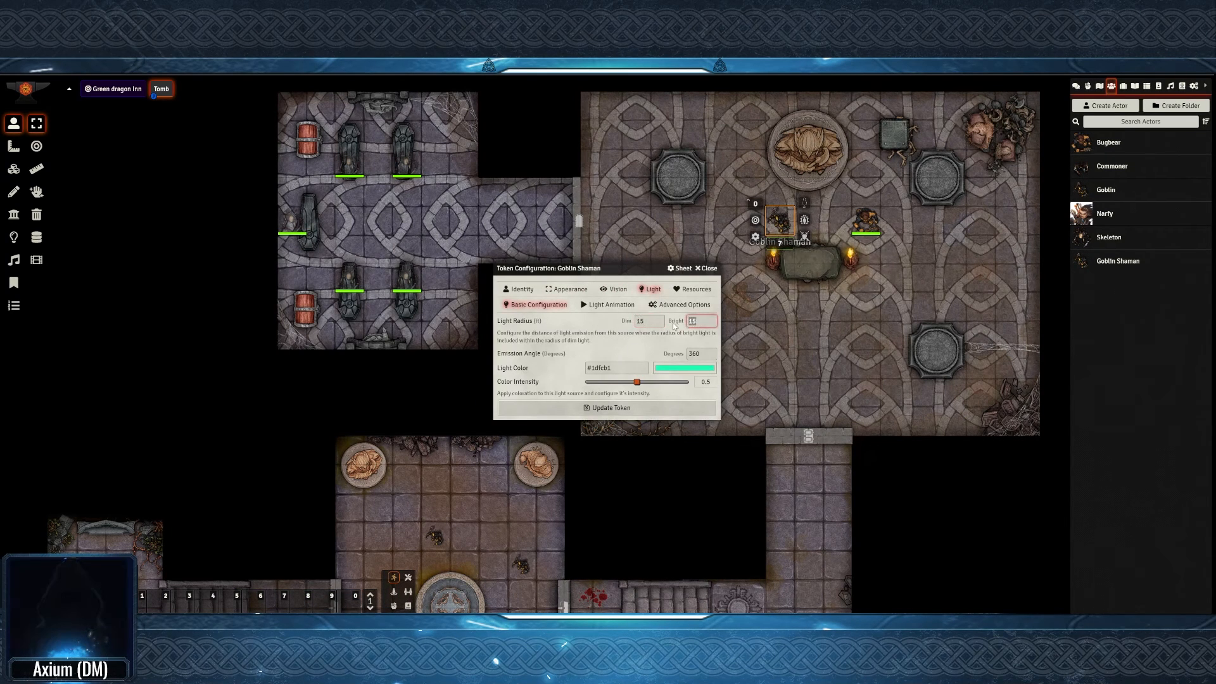
pyautogui.write('10')
pyautogui.hotkey('shift', 'Tab')
pyautogui.write('10')
# Animate the Goblin Shaman token's light and apply the token's light settings
pyautogui.click(612, 305)
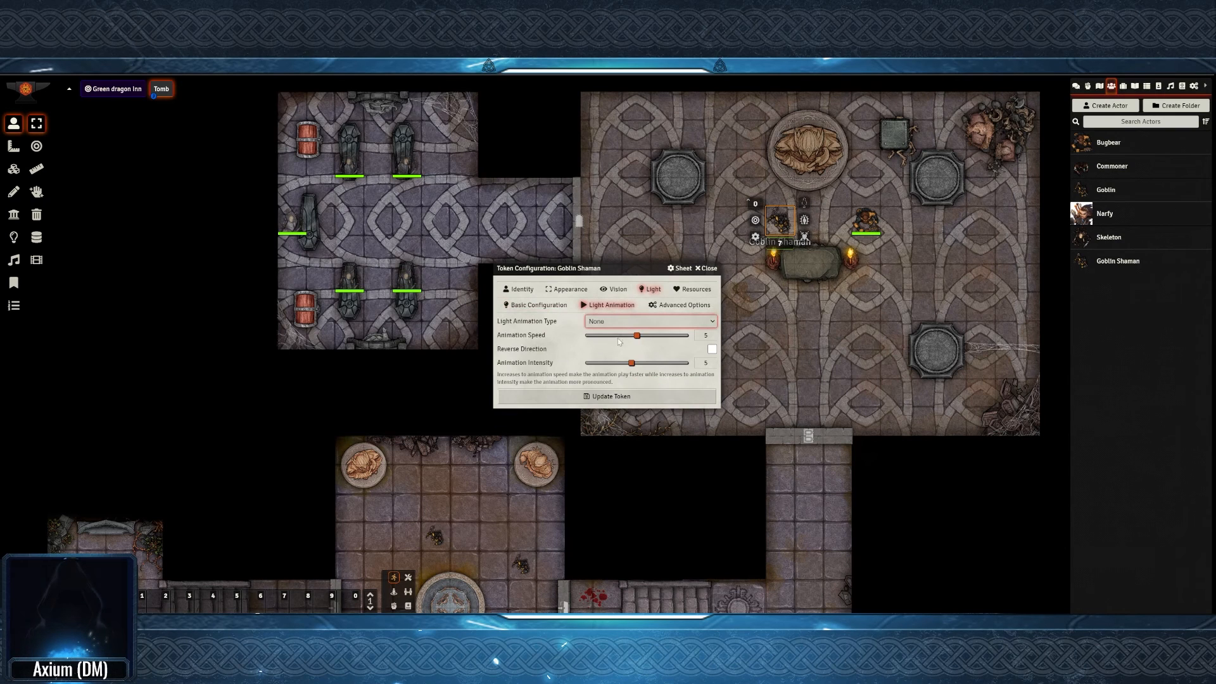
pyautogui.click(607, 407)
pyautogui.click(787, 293)
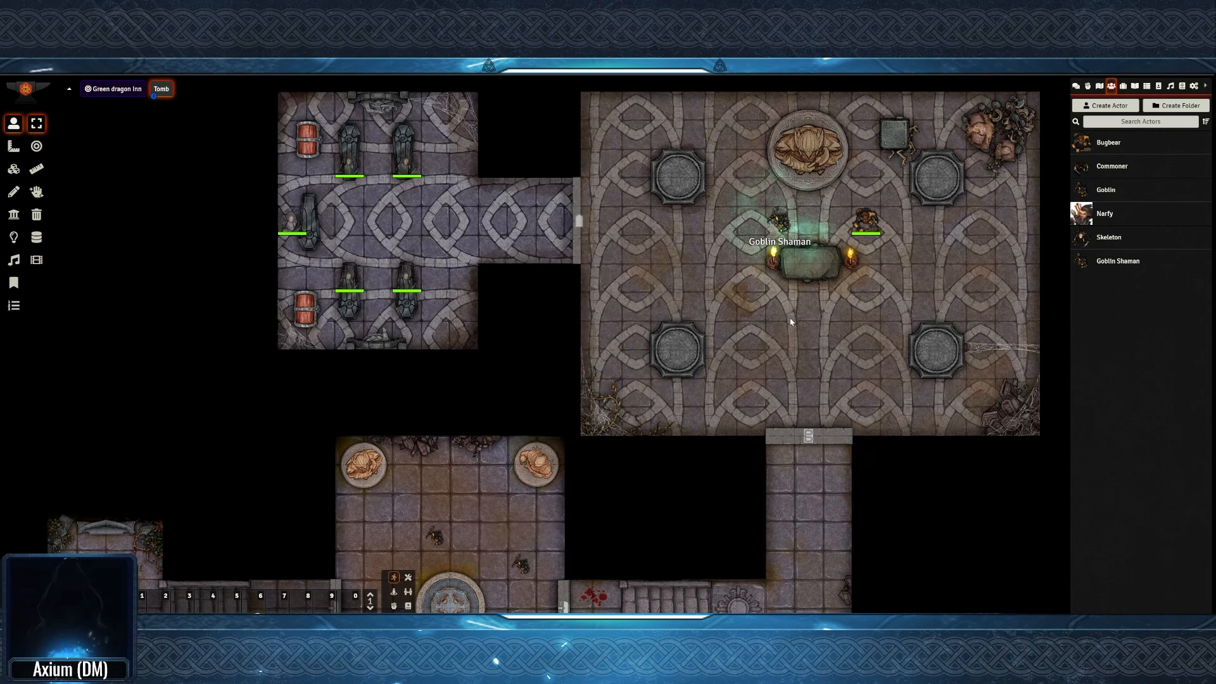
# Create journal entries named "1 Entrance" and "2 Offering Room"
pyautogui.scroll(-3, 763, 329)
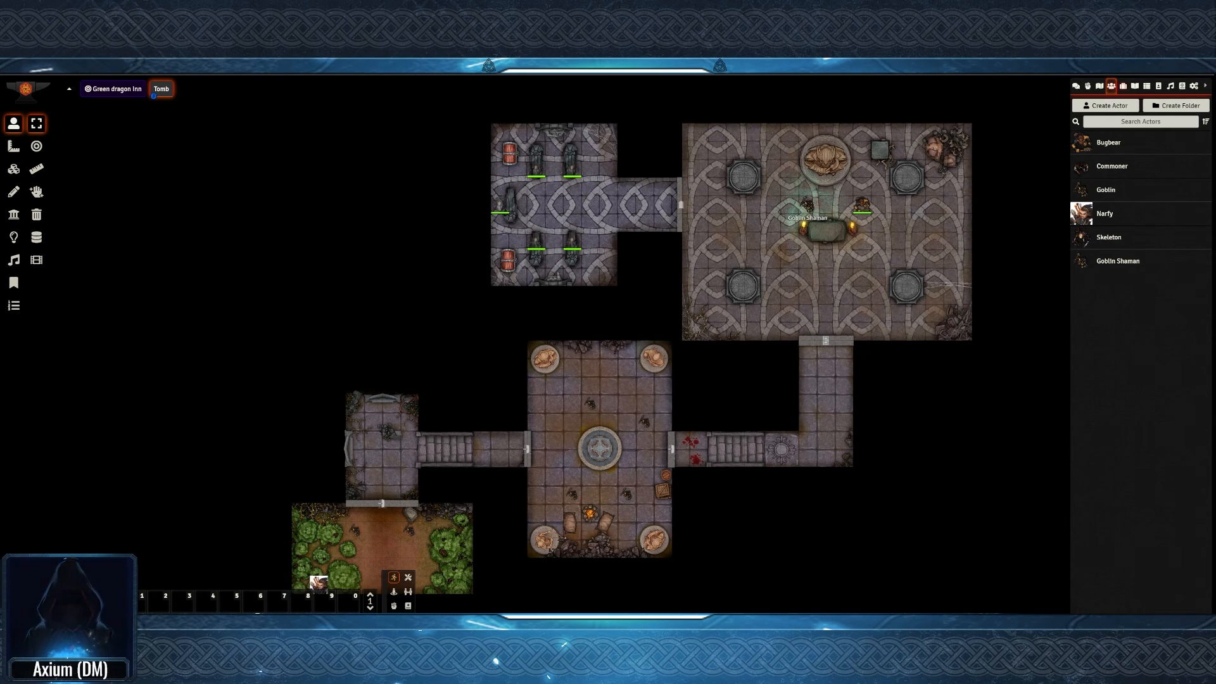
pyautogui.click(1134, 86)
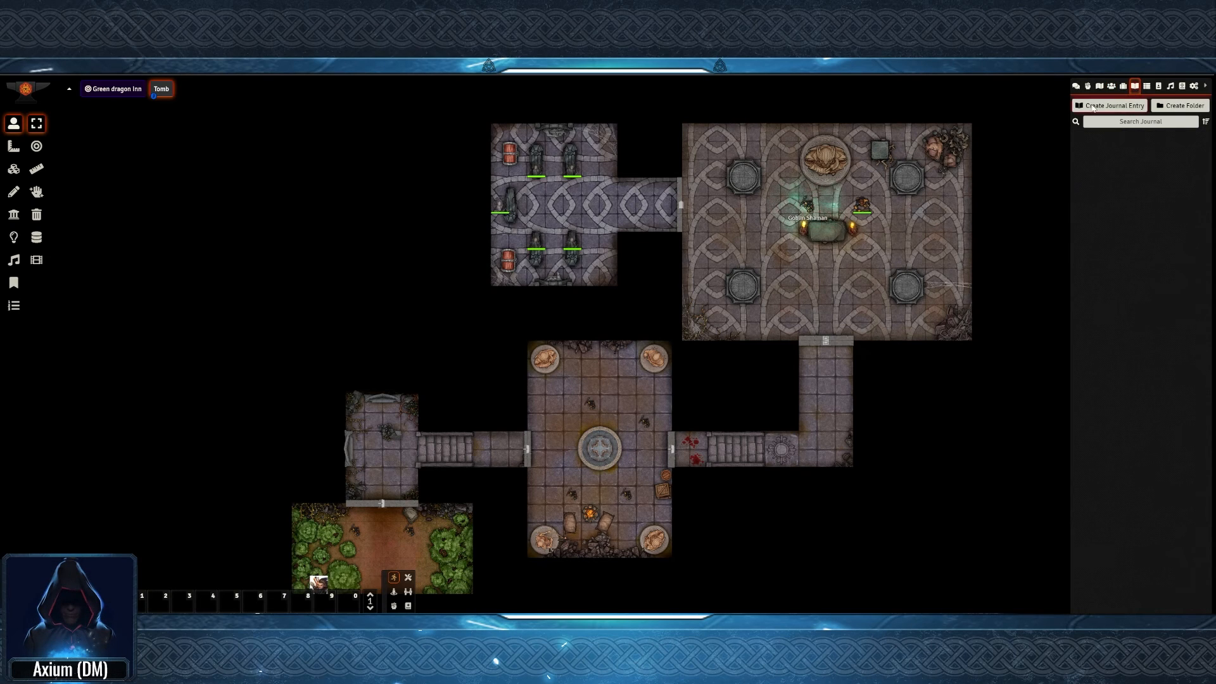
pyautogui.click(1092, 106)
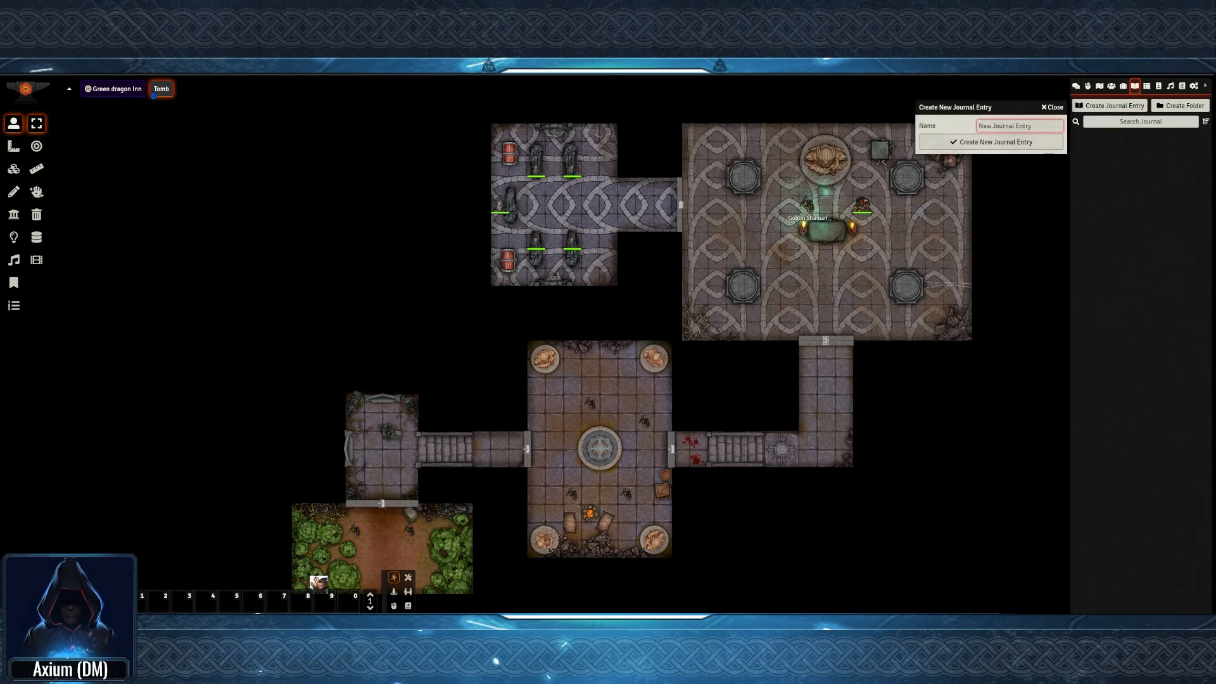
pyautogui.write('1 En')
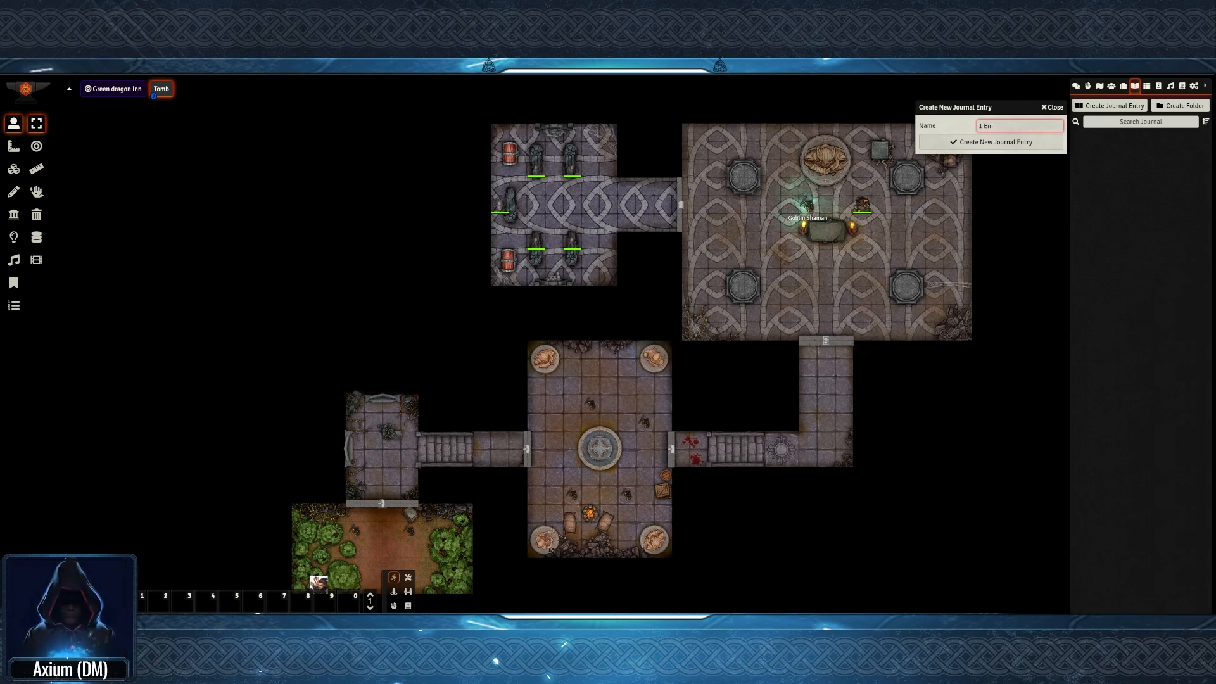
pyautogui.write('trance')
pyautogui.press('Return')
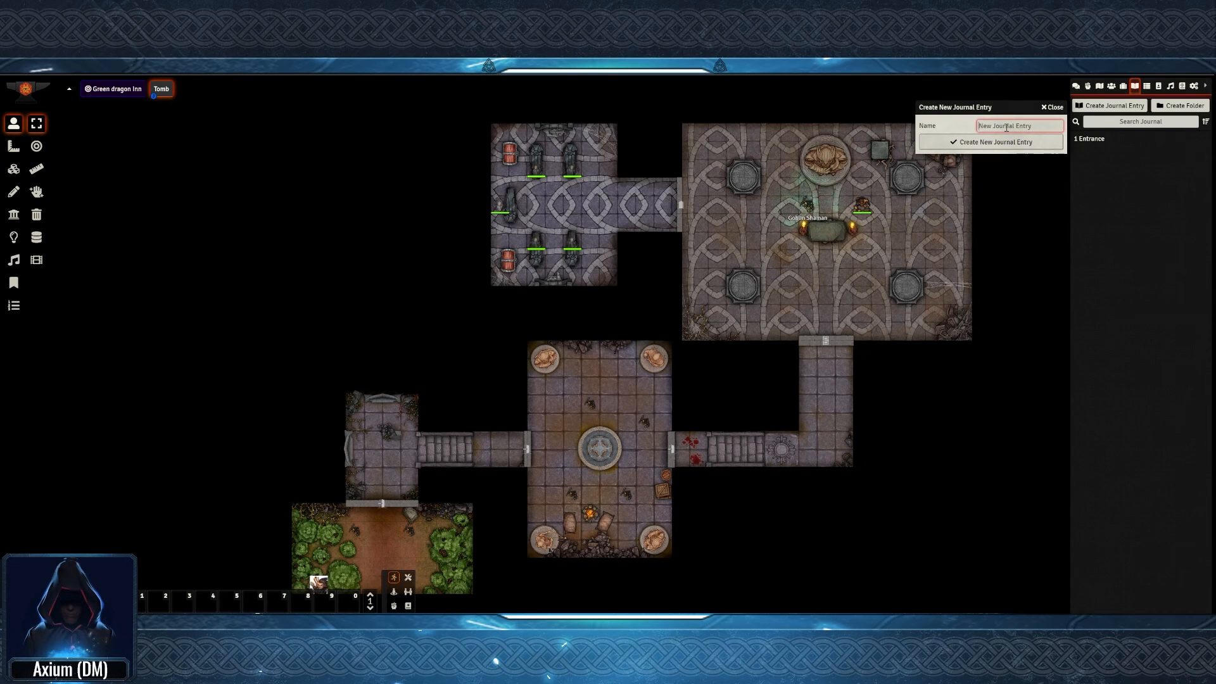
pyautogui.write('2 Offering Room')
pyautogui.press('Return')
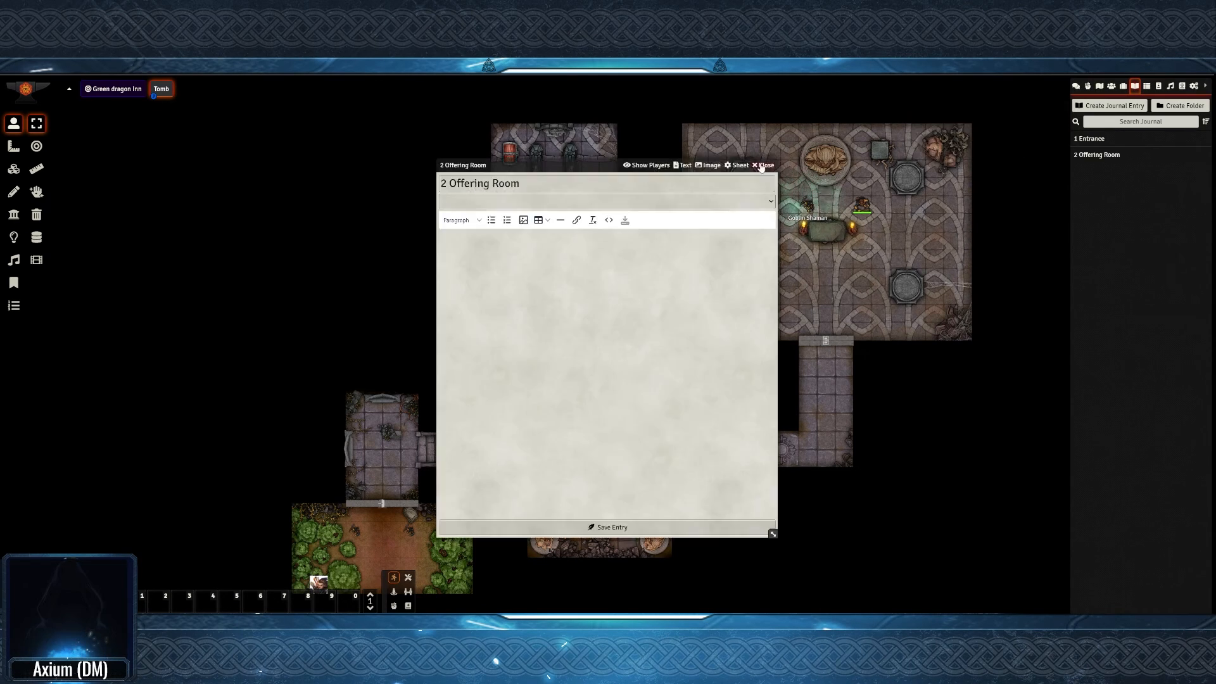
# Create journal entries named "3 Pressure Plate Trap", "4 Hall of the oathkeeper" and "5. Tomb of the Delian Order"
pyautogui.write('3 Pressure Plate Trap')
pyautogui.press('Return')
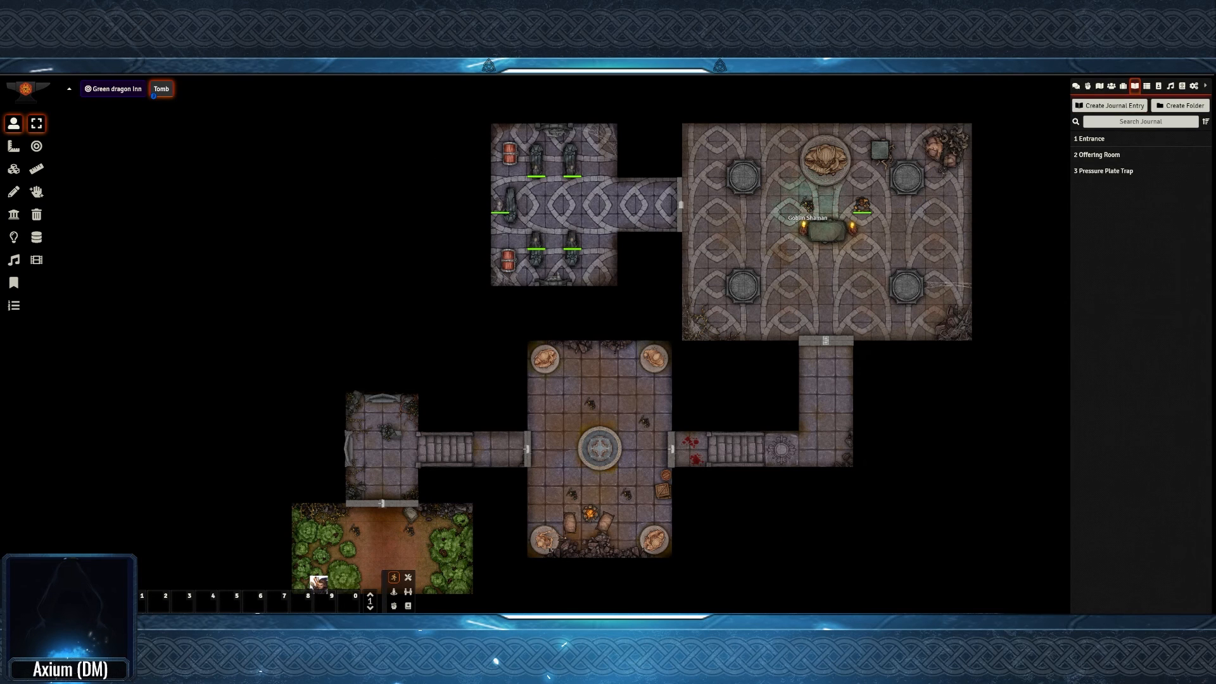
pyautogui.write('4 Hall of the oathkeeper')
pyautogui.press('Return')
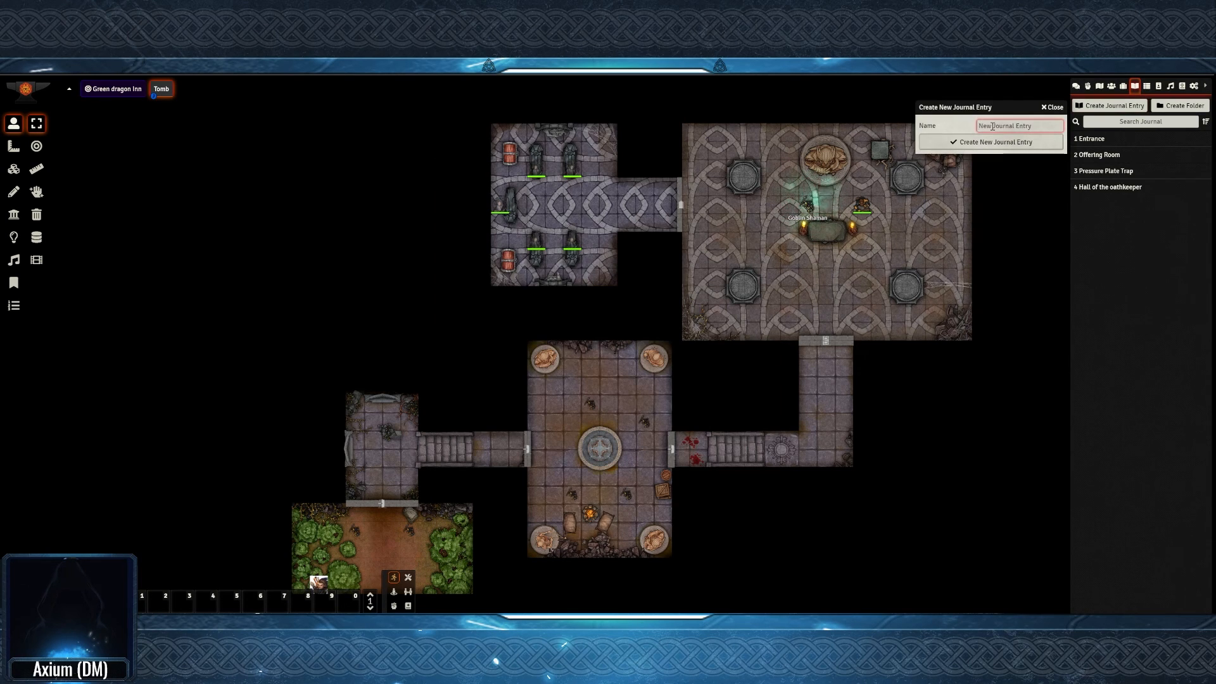
pyautogui.write('5. Tomb of the Delian Order')
pyautogui.press('Return')
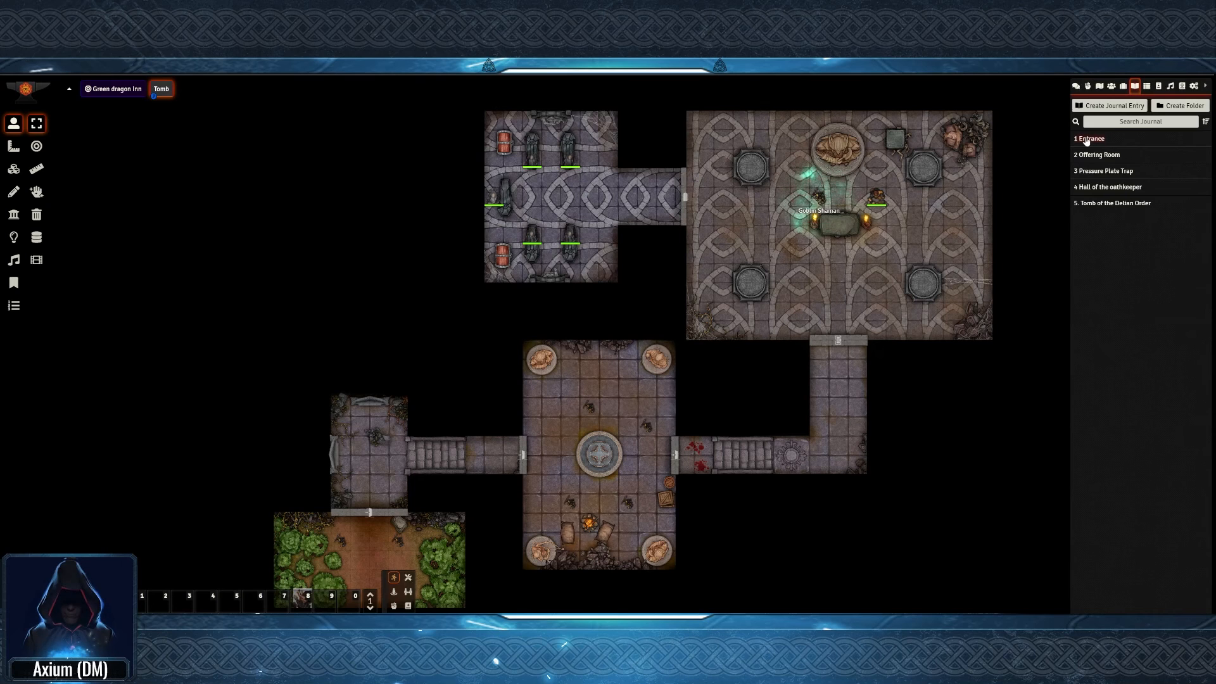
# Pin the Entrance, Offering Room and Pressure Plate Trap journal entries as book-icon map notes at their matching Tomb locations
pyautogui.moveTo(1087, 141); pyautogui.dragTo(385, 502)
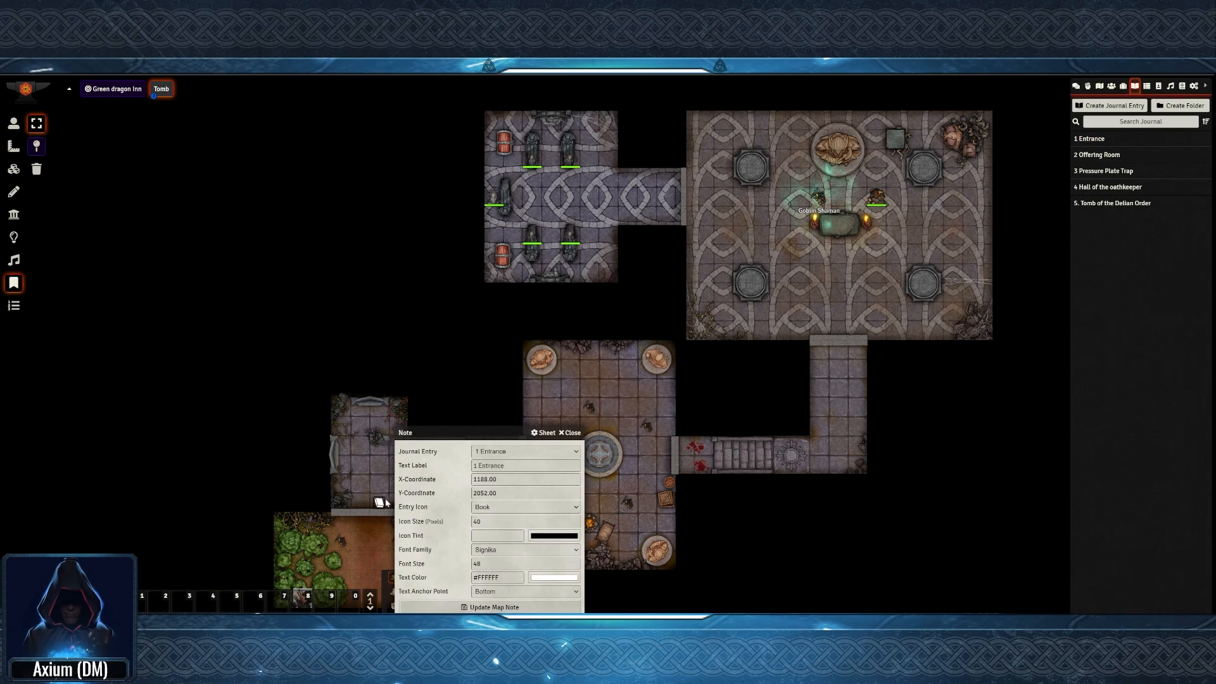
pyautogui.click(495, 608)
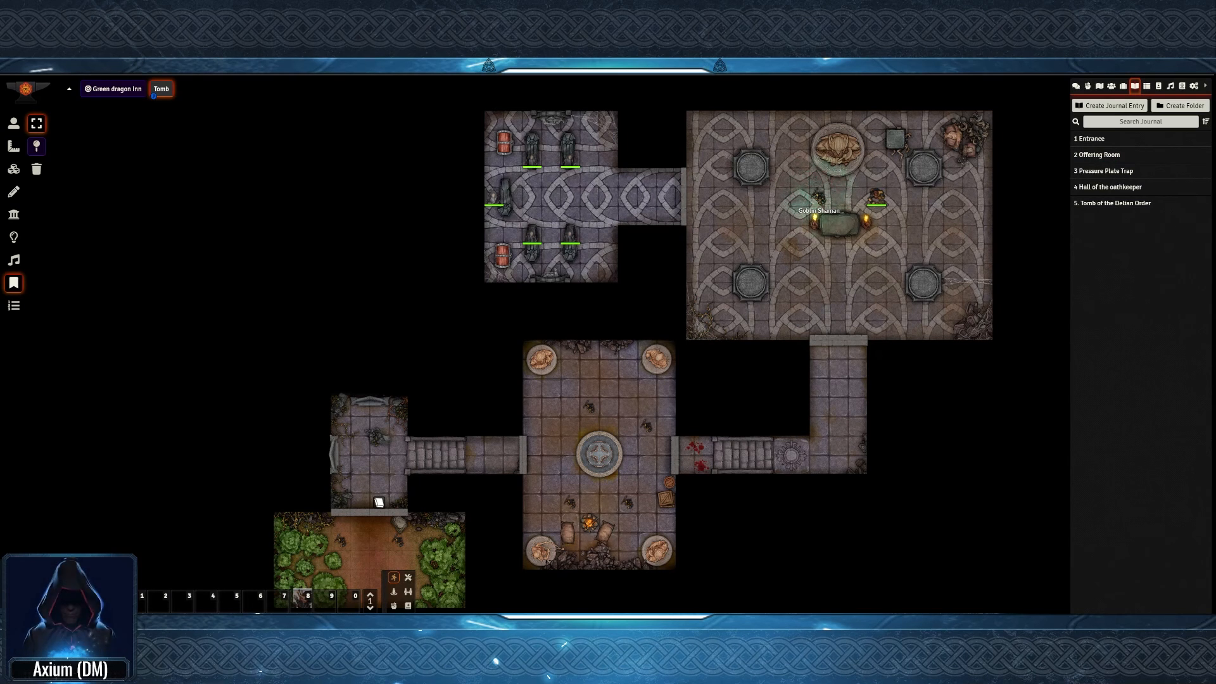
pyautogui.moveTo(607, 406); pyautogui.dragTo(589, 445)
pyautogui.click(796, 433)
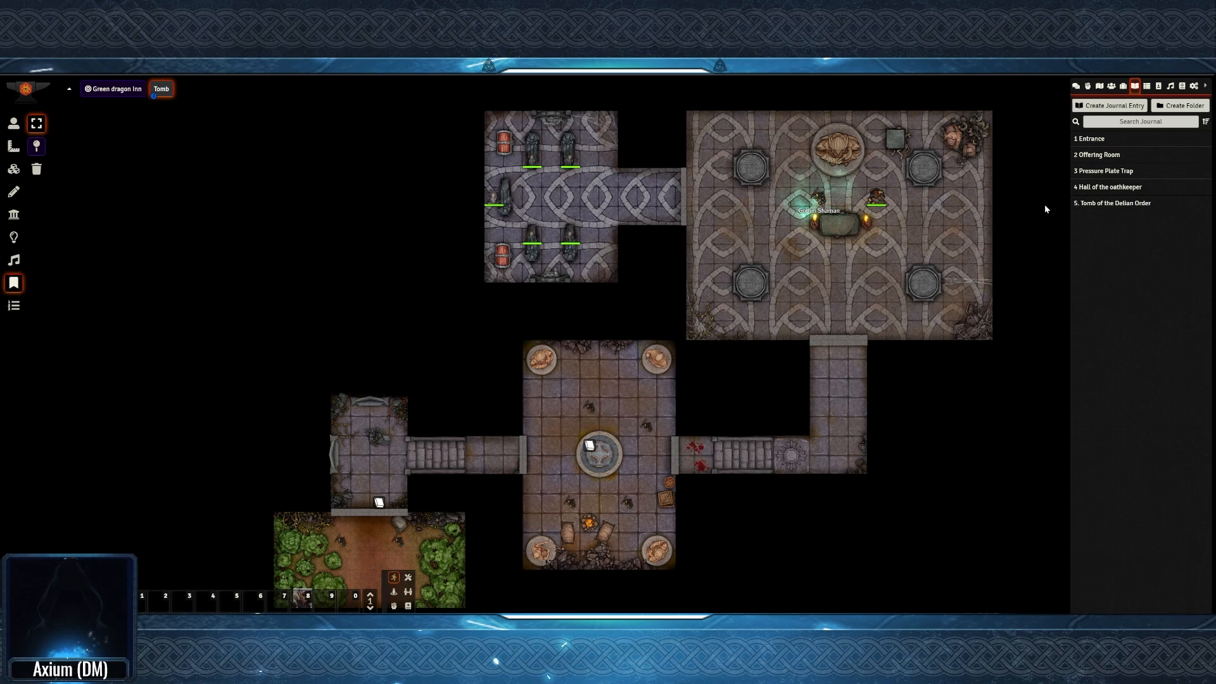
pyautogui.moveTo(1104, 170); pyautogui.dragTo(781, 445)
pyautogui.click(984, 432)
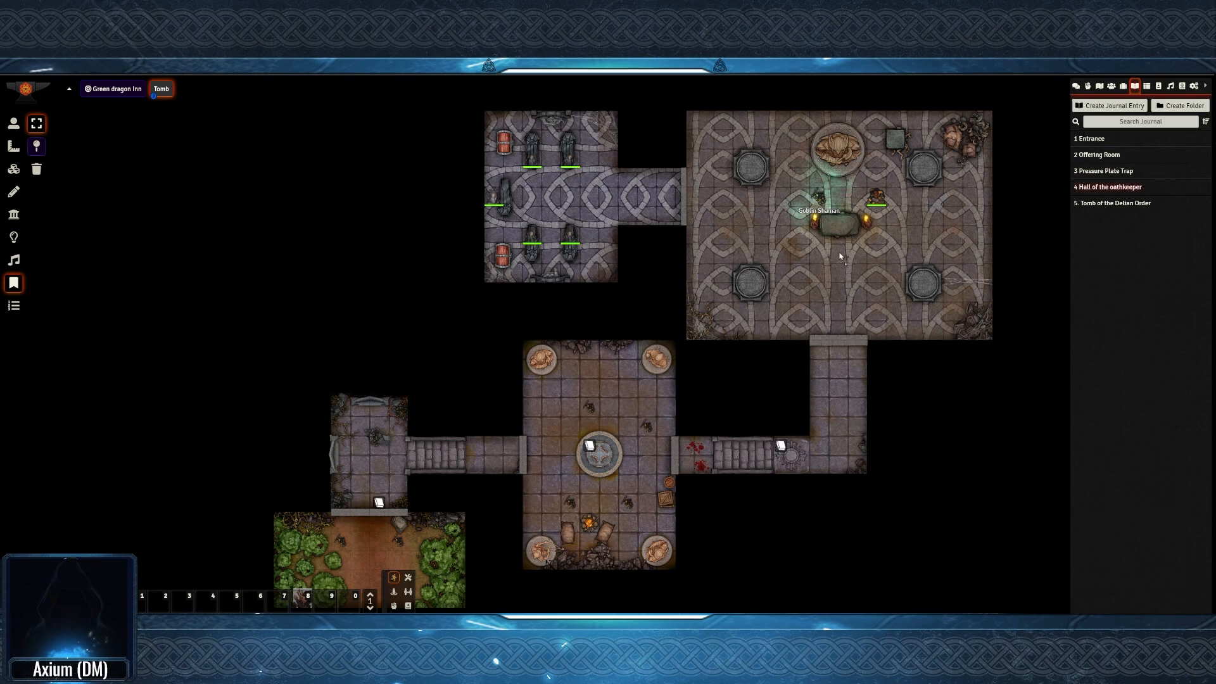
# Pin the Hall of the oathkeeper note below the altar and the Tomb of the Delian Order note in the coffin room
pyautogui.moveTo(1102, 186); pyautogui.dragTo(837, 253)
pyautogui.moveTo(580, 221); pyautogui.dragTo(570, 197)
pyautogui.scroll(-1, 602, 344)
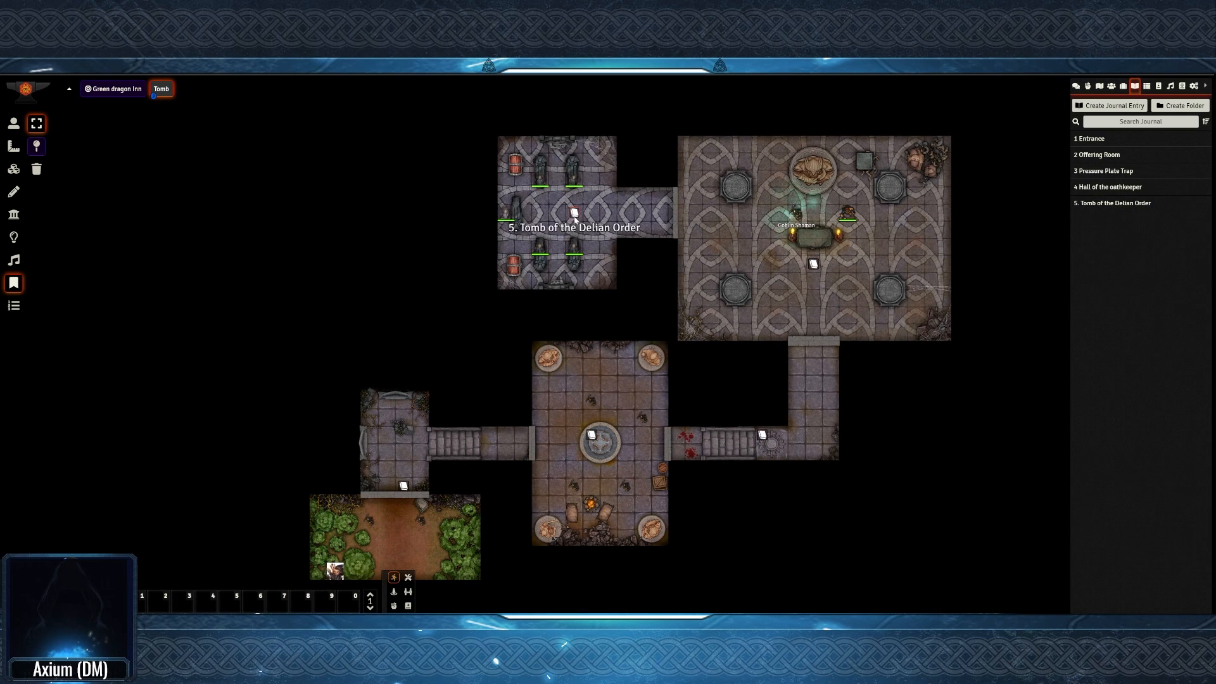
pyautogui.scroll(-1, 810, 473)
pyautogui.moveTo(794, 474); pyautogui.dragTo(775, 457)
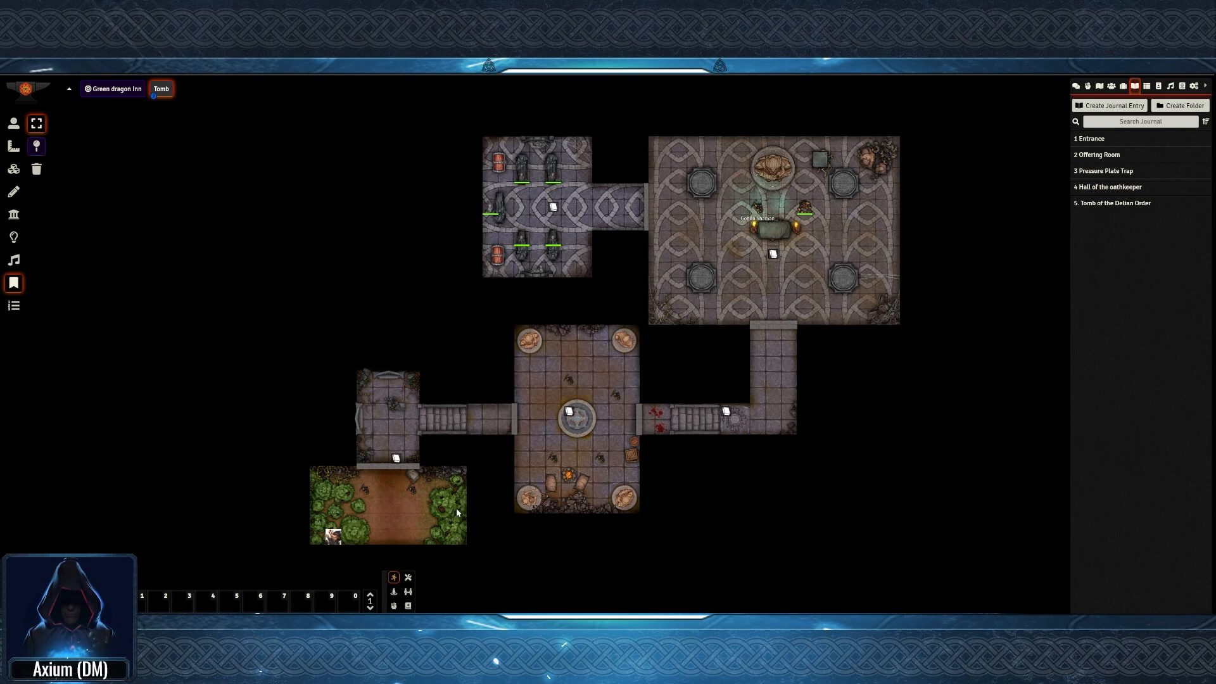
# Set the Tomb scene's initial view position to a close view of the outdoor clearing at the entrance and save it
pyautogui.moveTo(378, 507); pyautogui.dragTo(578, 472)
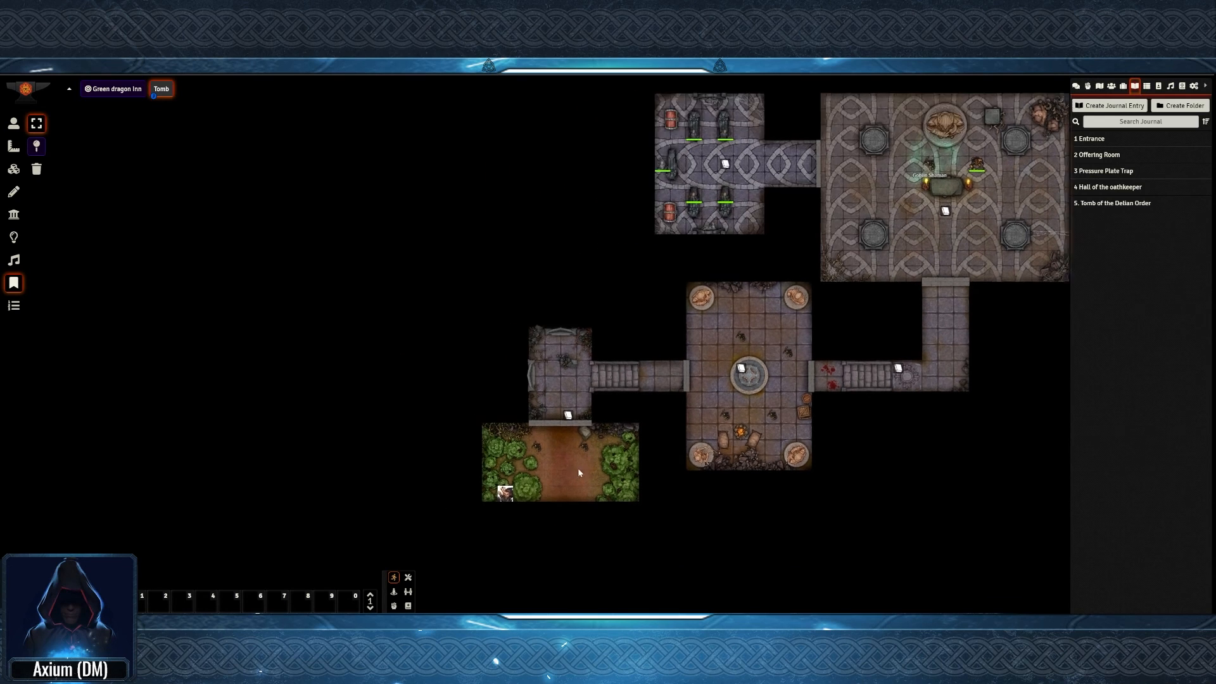
pyautogui.scroll(10, 578, 472)
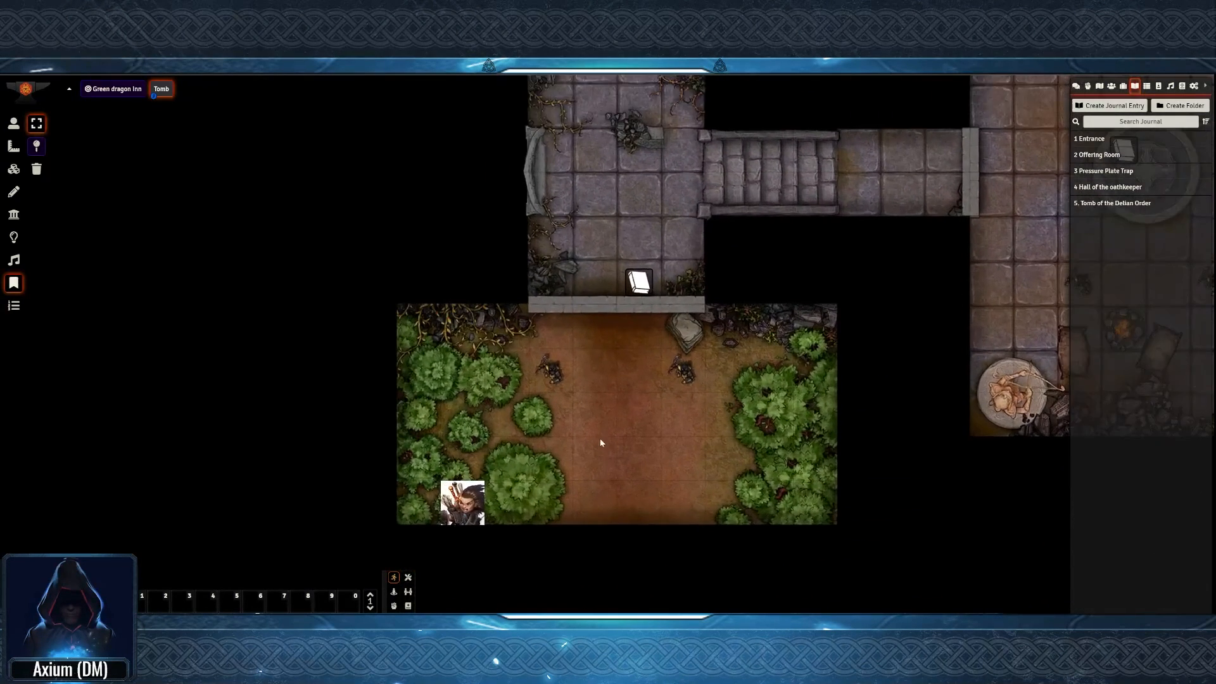
pyautogui.scroll(2, 601, 442)
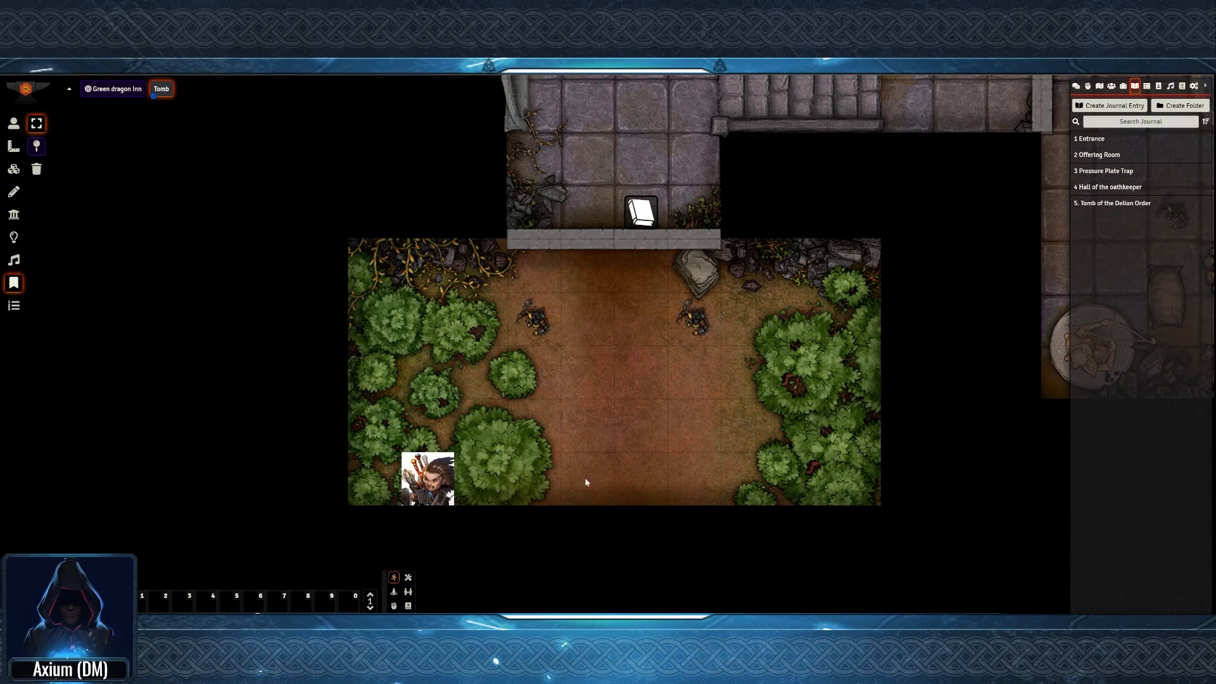
pyautogui.rightClick(163, 92)
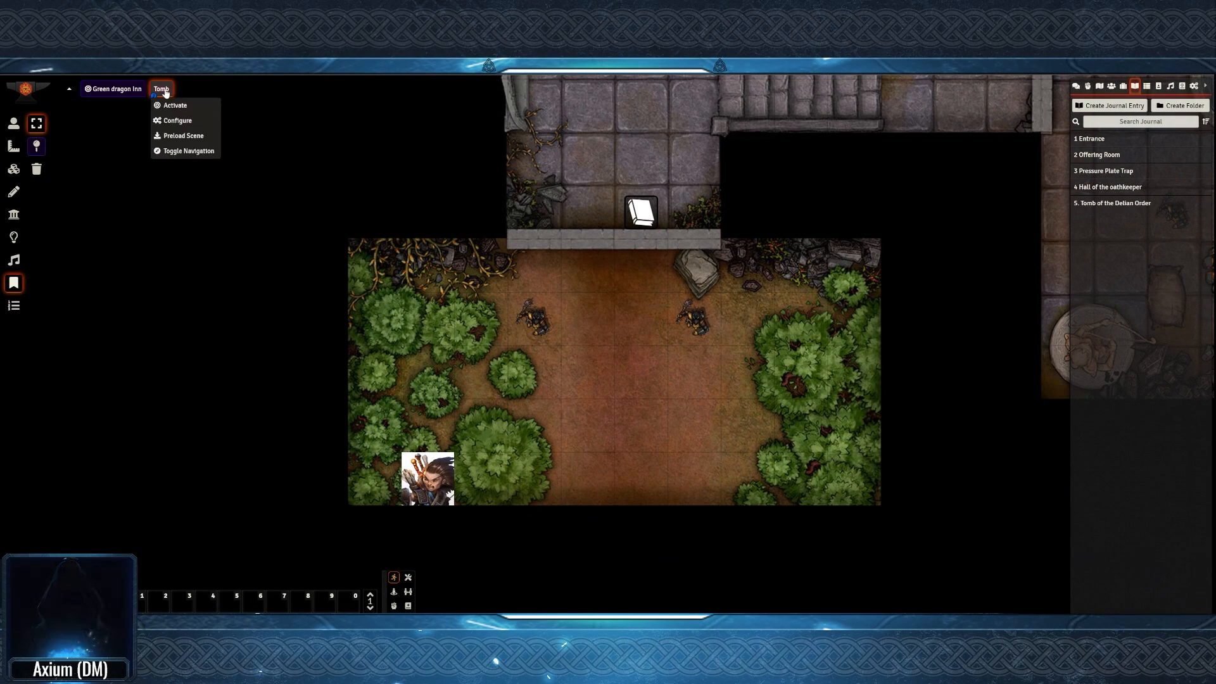
pyautogui.click(183, 122)
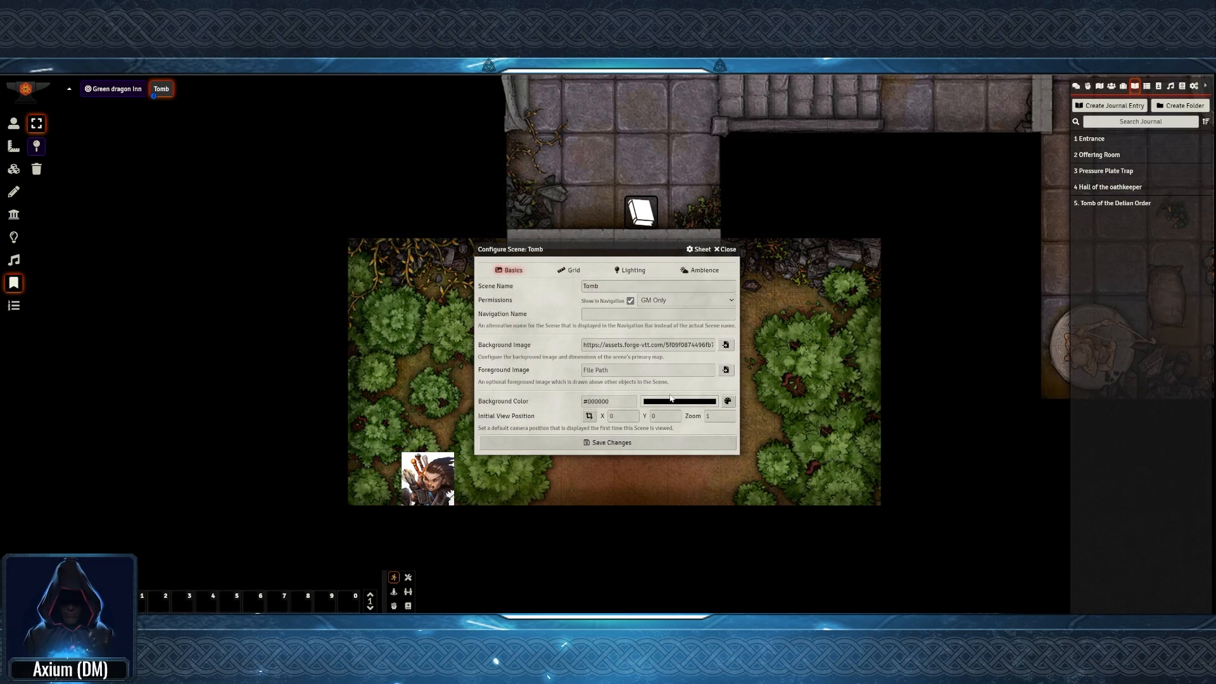
pyautogui.click(593, 419)
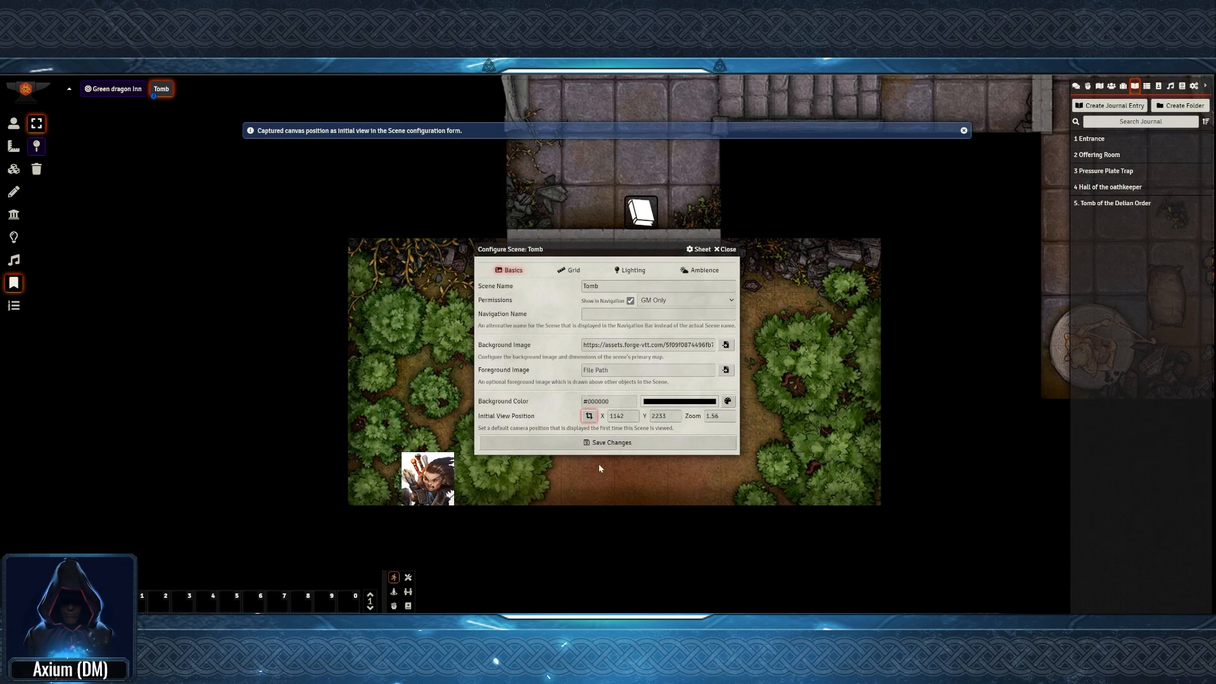
pyautogui.click(604, 442)
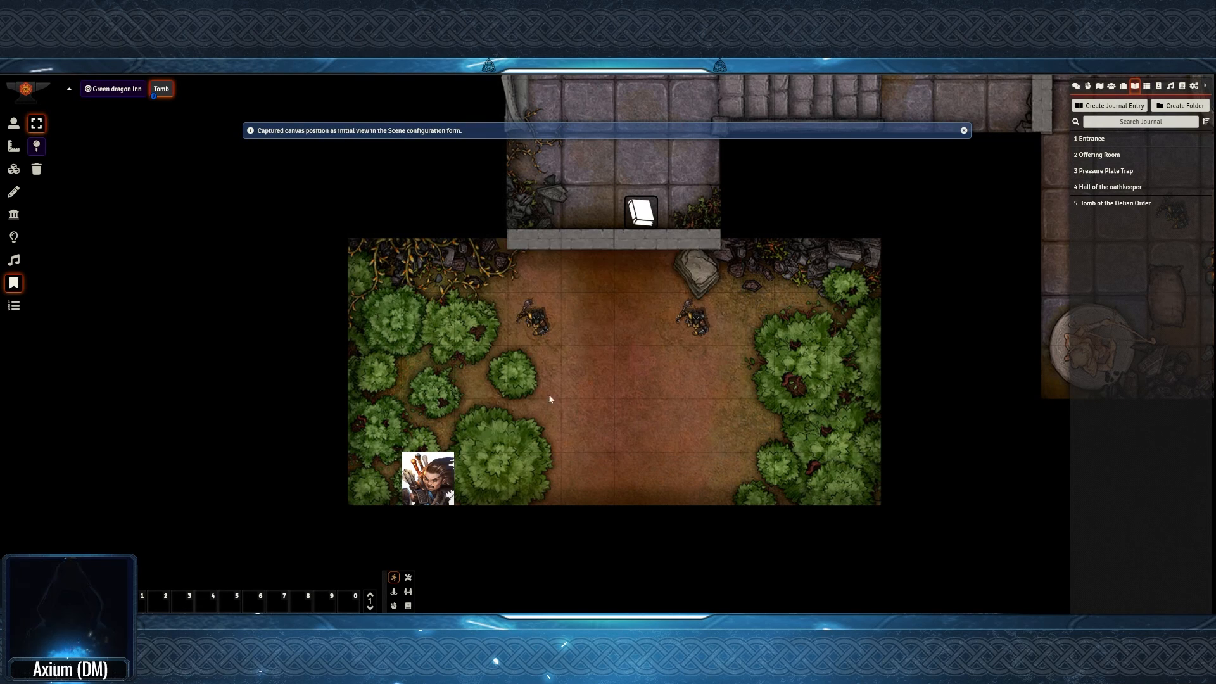
# Try activating the Tomb scene for the players, and return to the Green dragon Inn scene
pyautogui.rightClick(102, 90)
pyautogui.rightClick(159, 90)
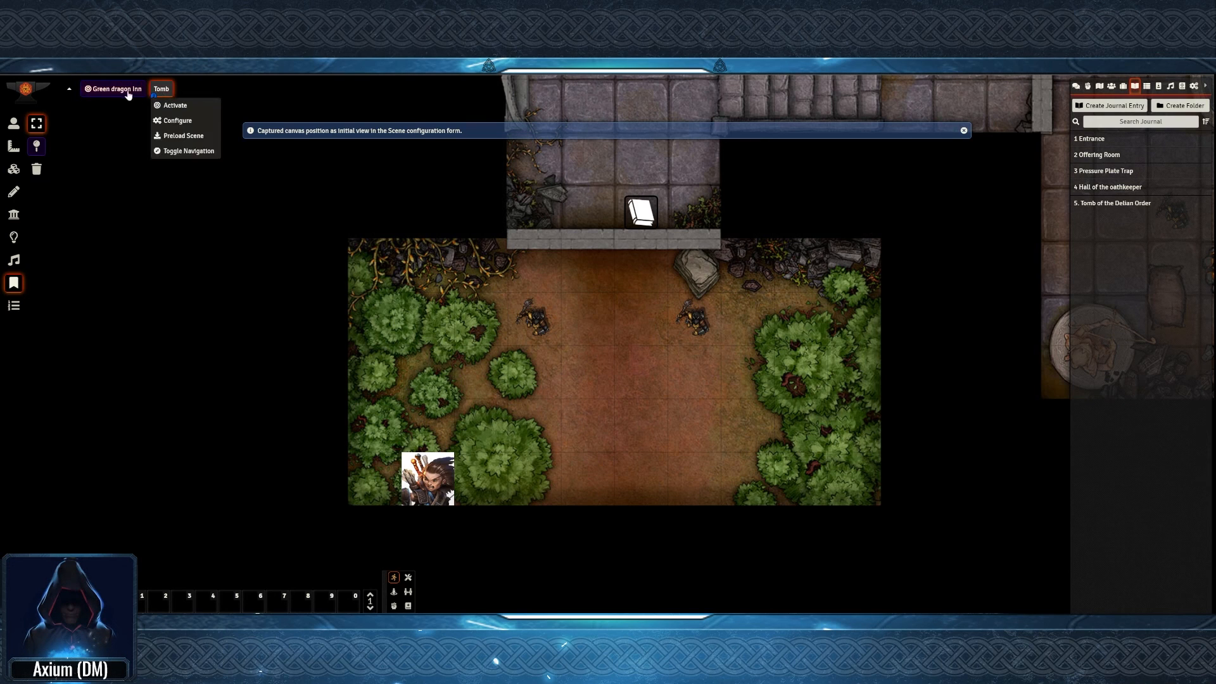
pyautogui.click(169, 104)
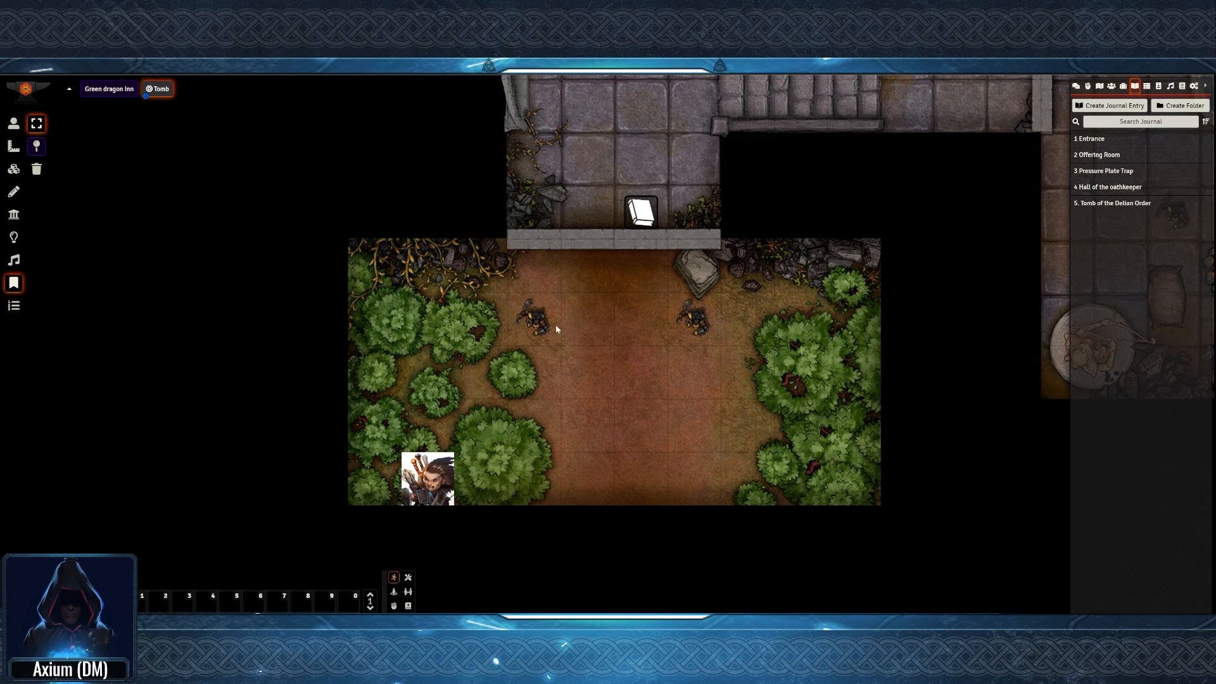
pyautogui.click(107, 89)
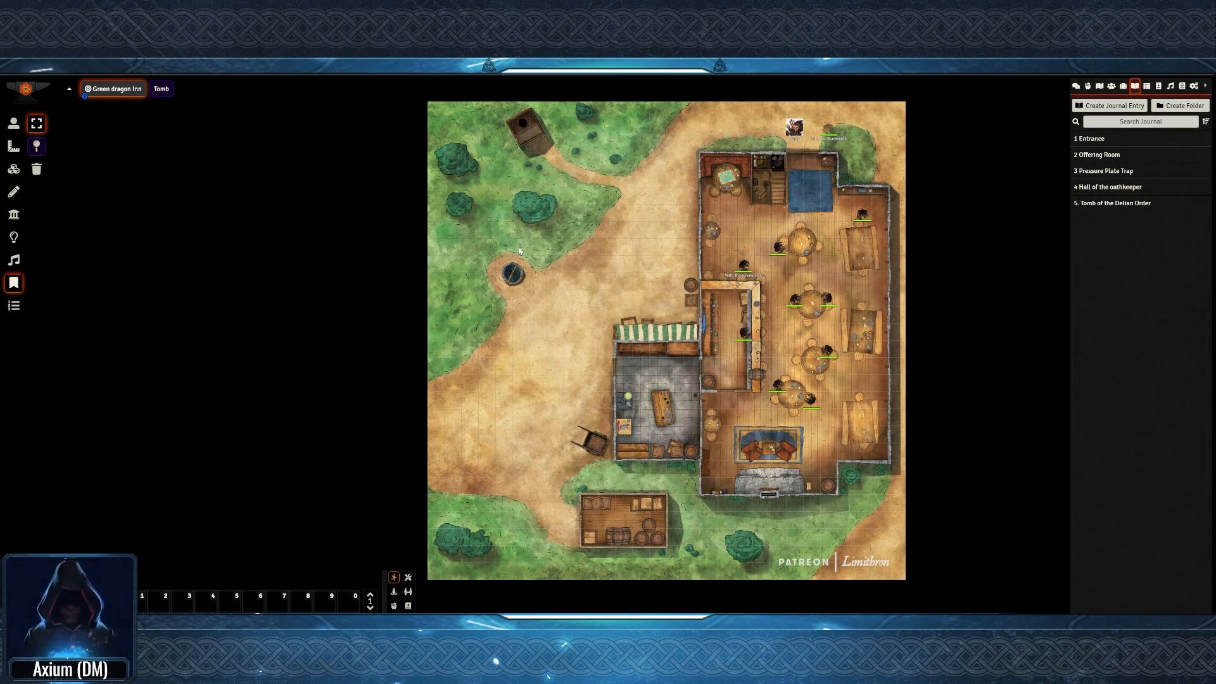